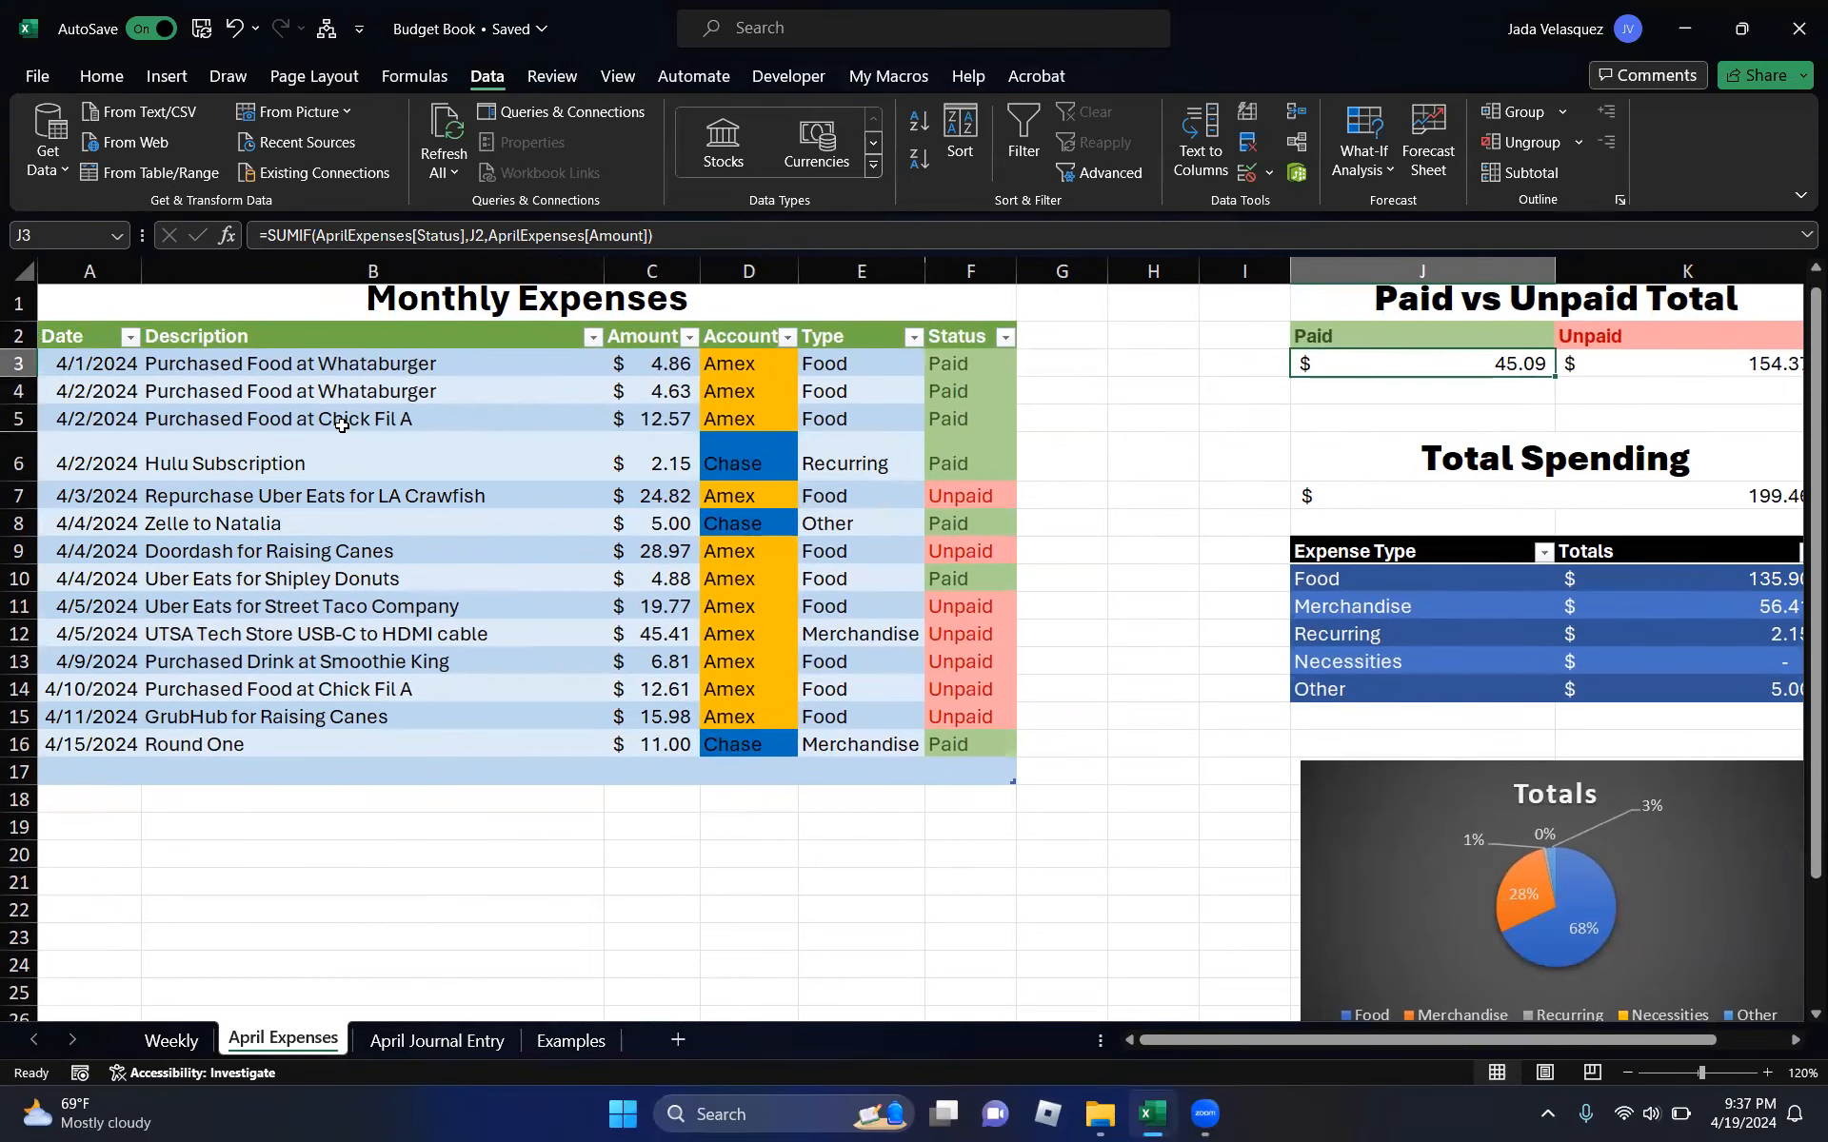
- Inspect the account, type and Paid/Unpaid dropdown cells in rows 4 and 5 of the reference sheet
scroll(741, 517, "right", 1)
scroll(742, 517, "right", 1)
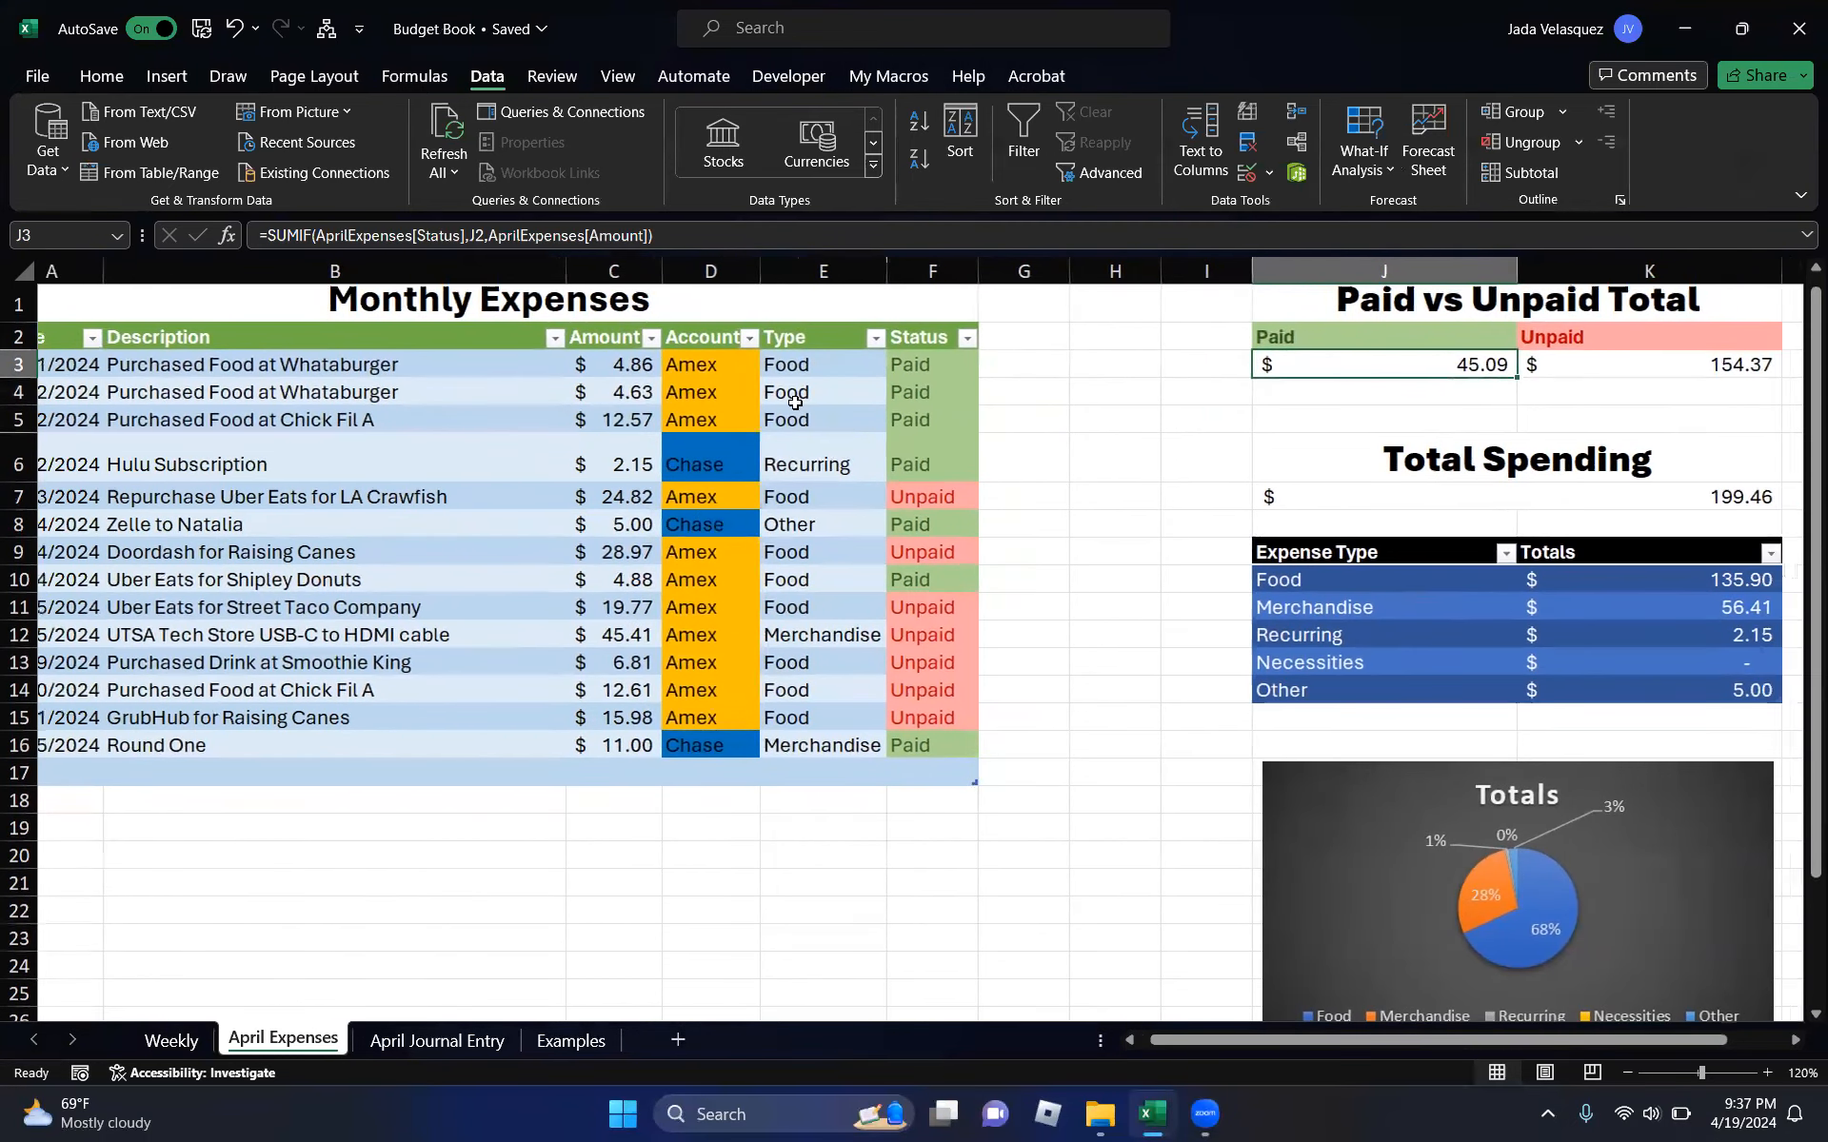
left_click(728, 399)
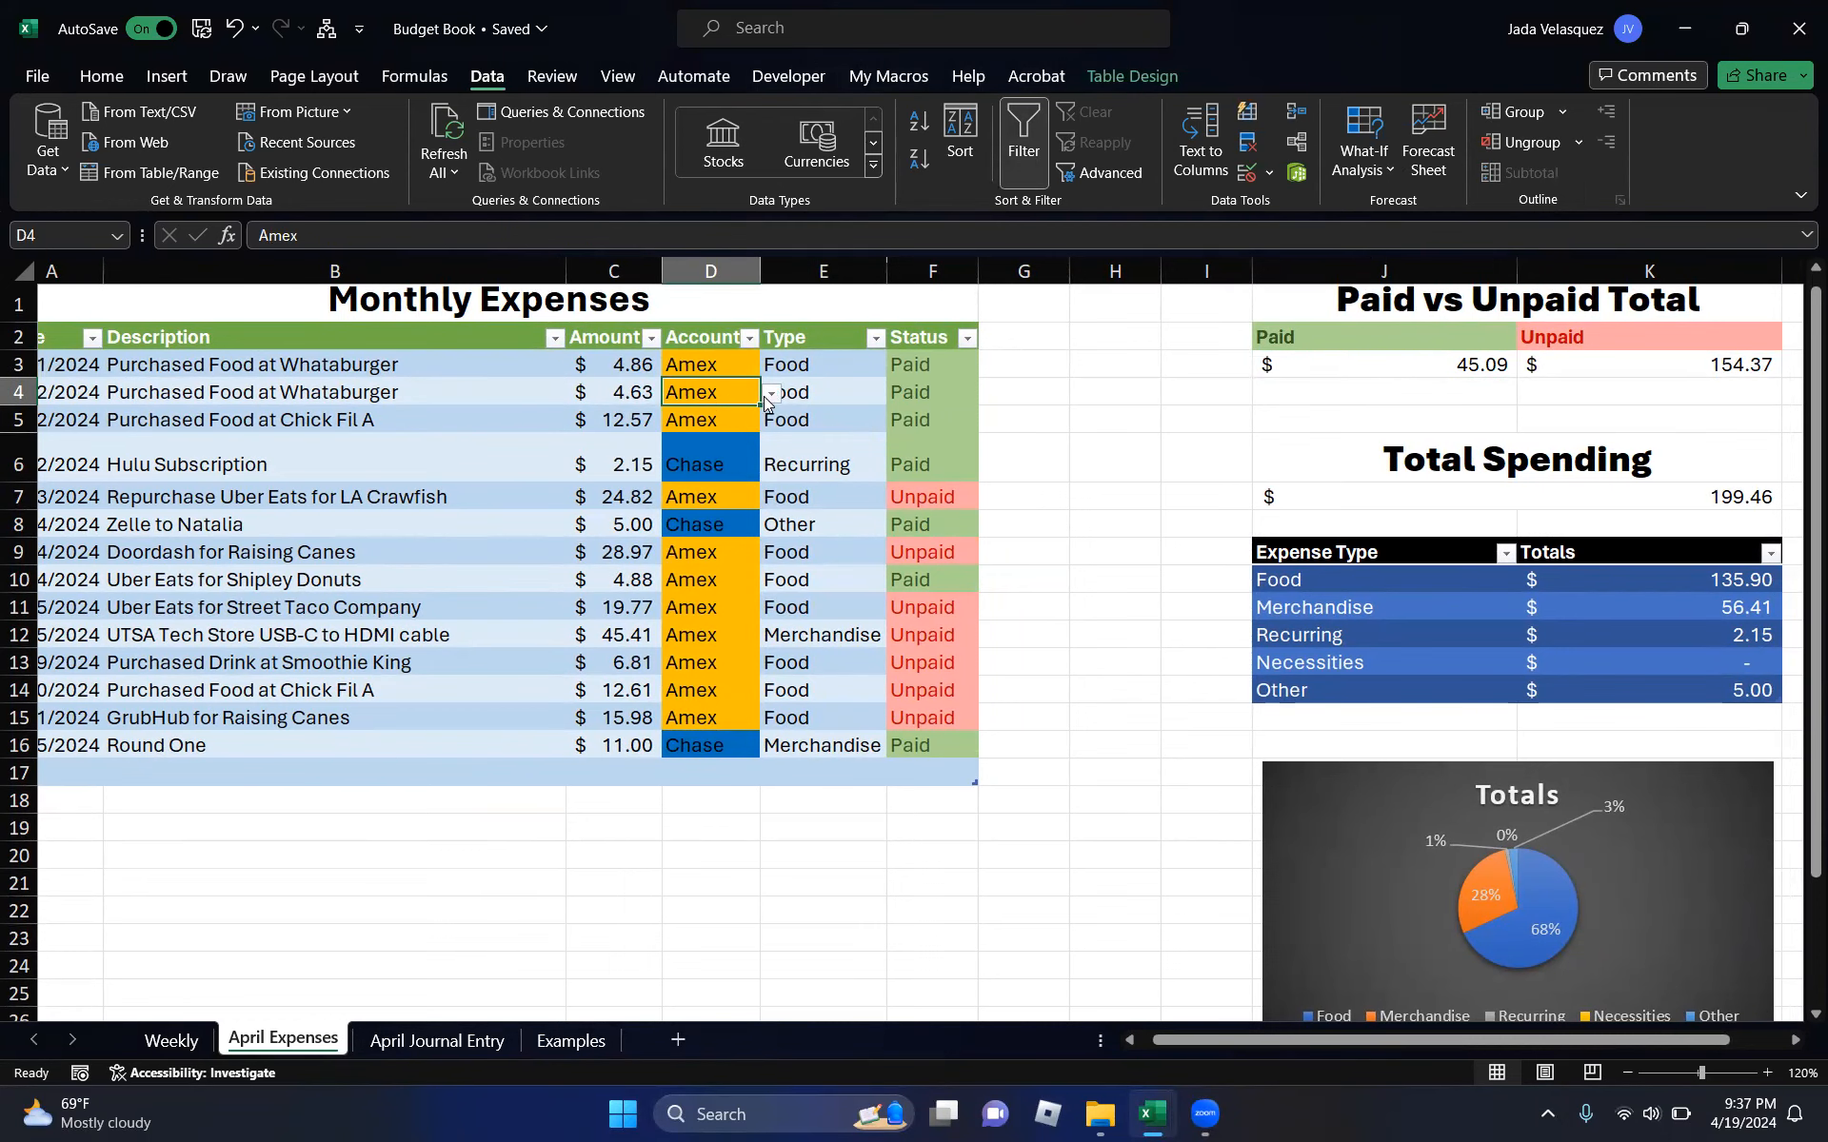
left_click(844, 396)
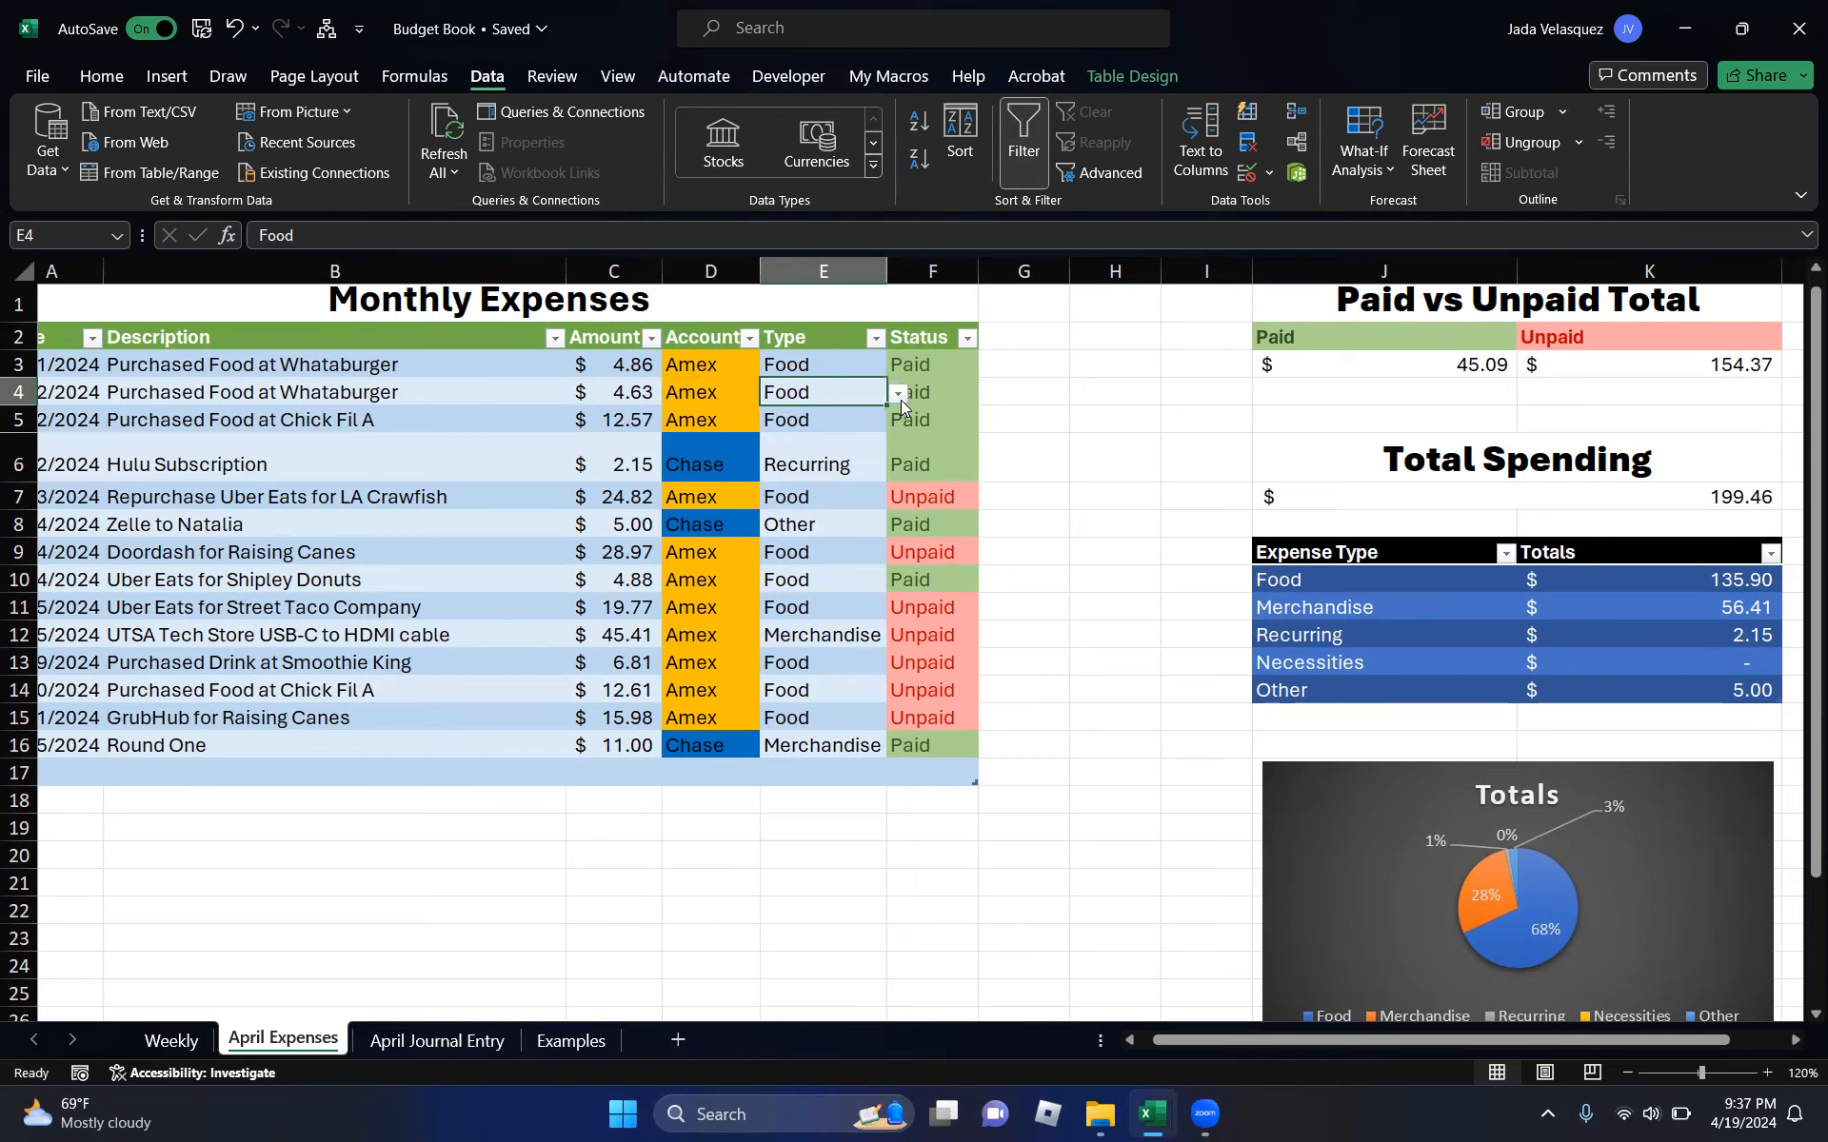
left_click(897, 396)
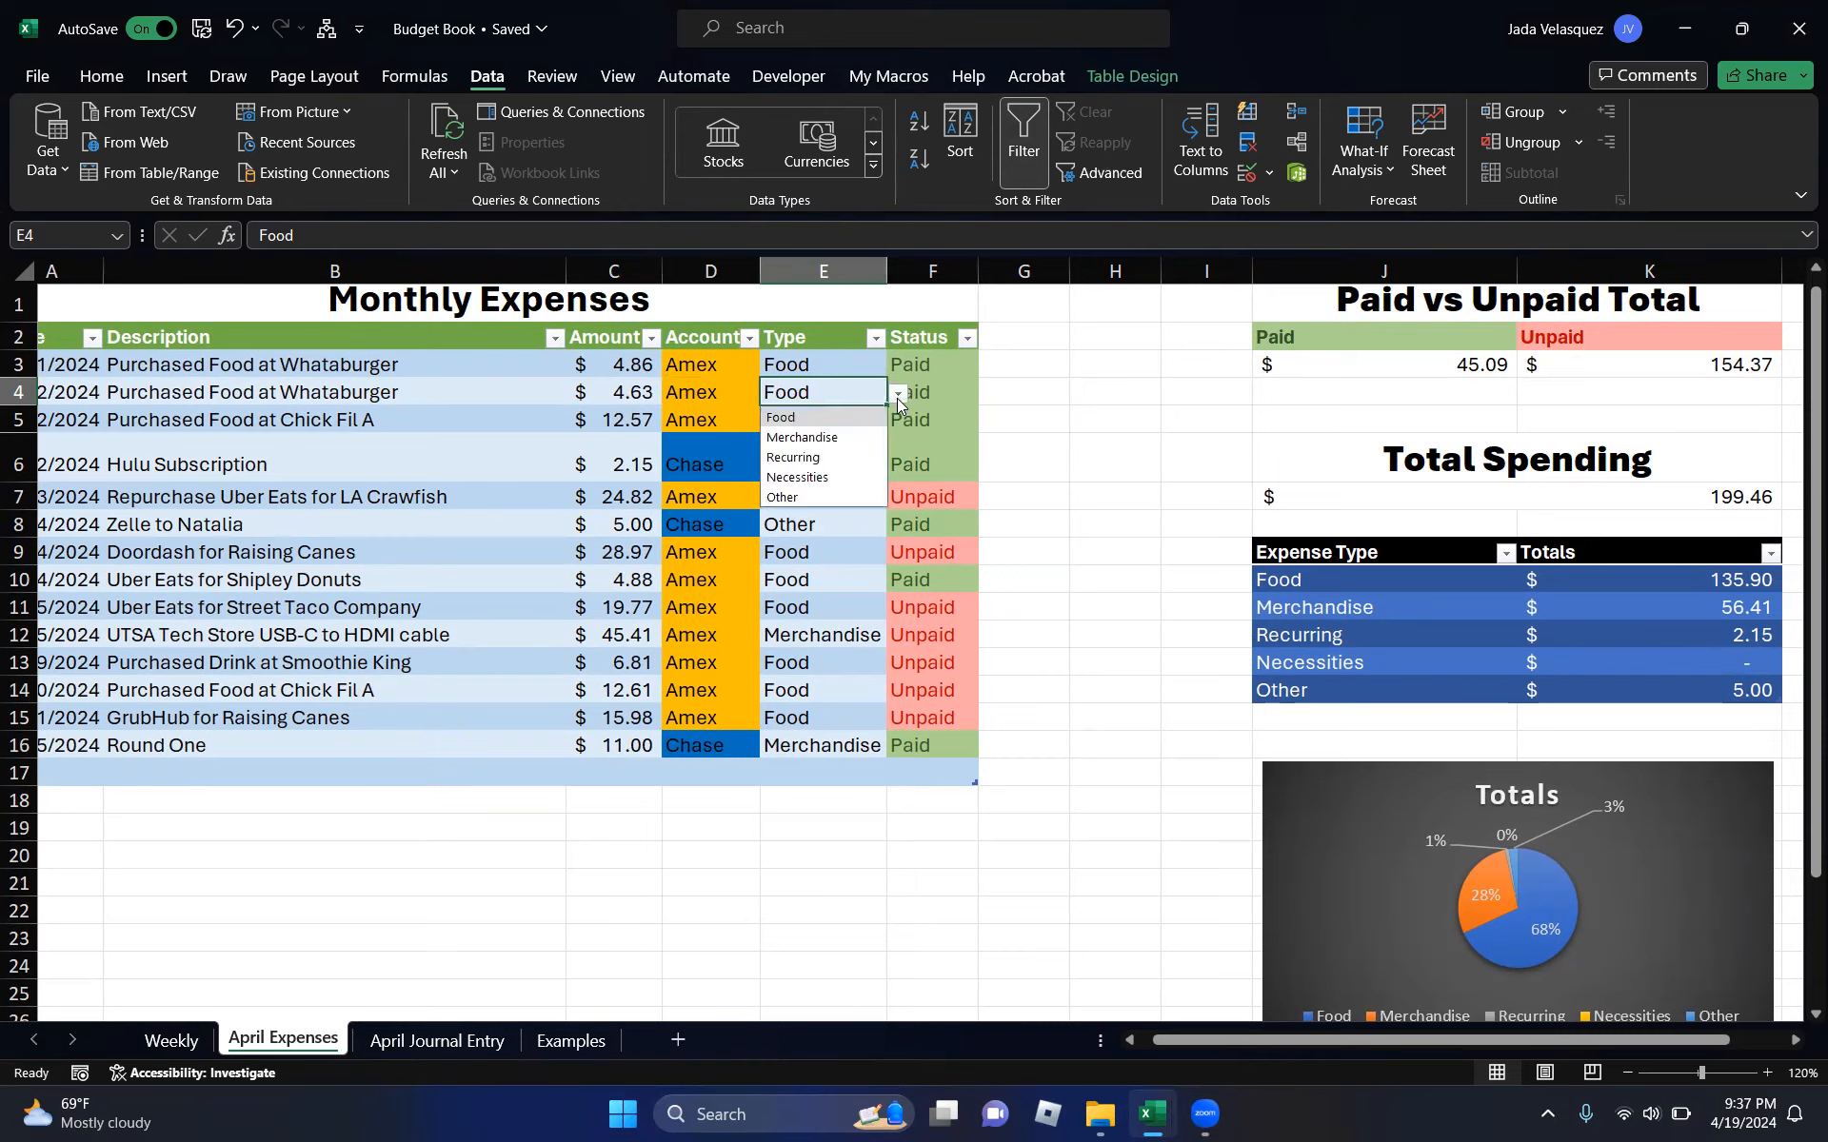
left_click(896, 398)
left_click(938, 398)
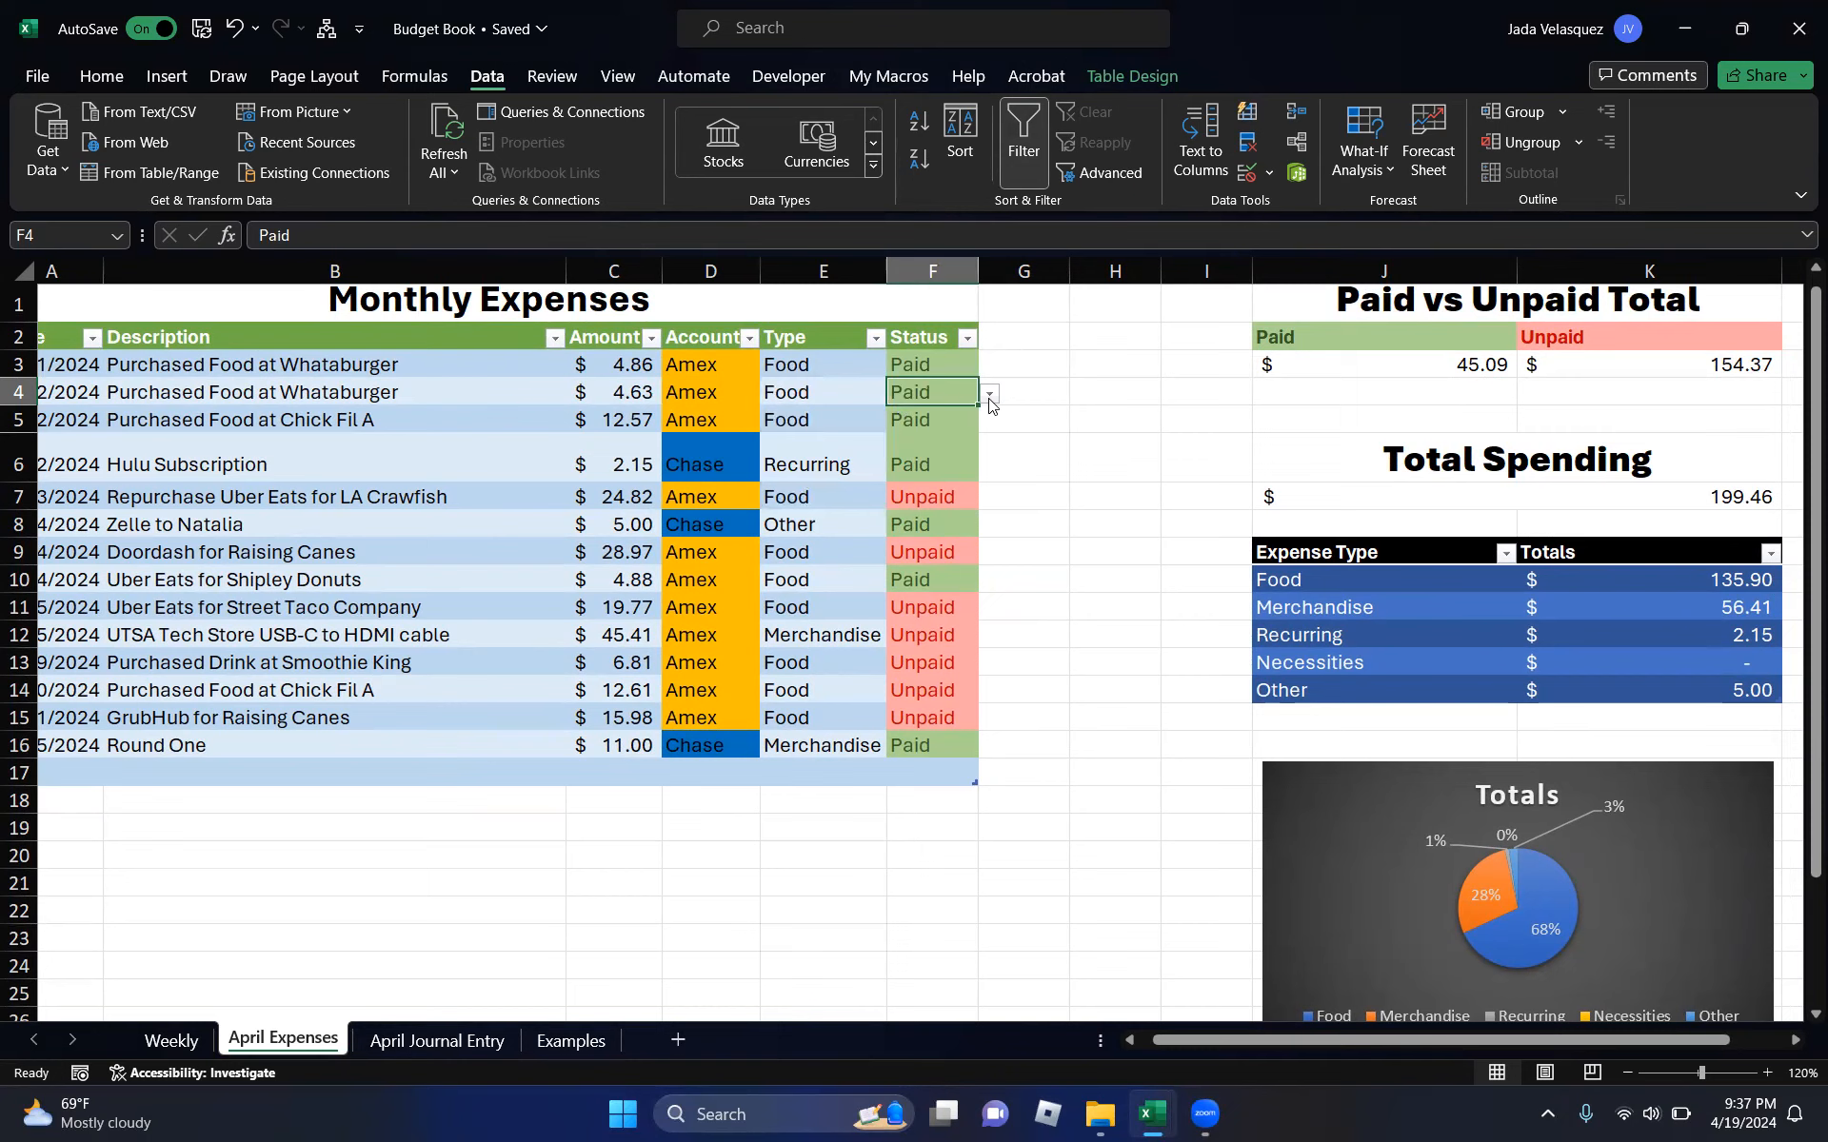
left_click(990, 396)
left_click(990, 400)
left_click(990, 400)
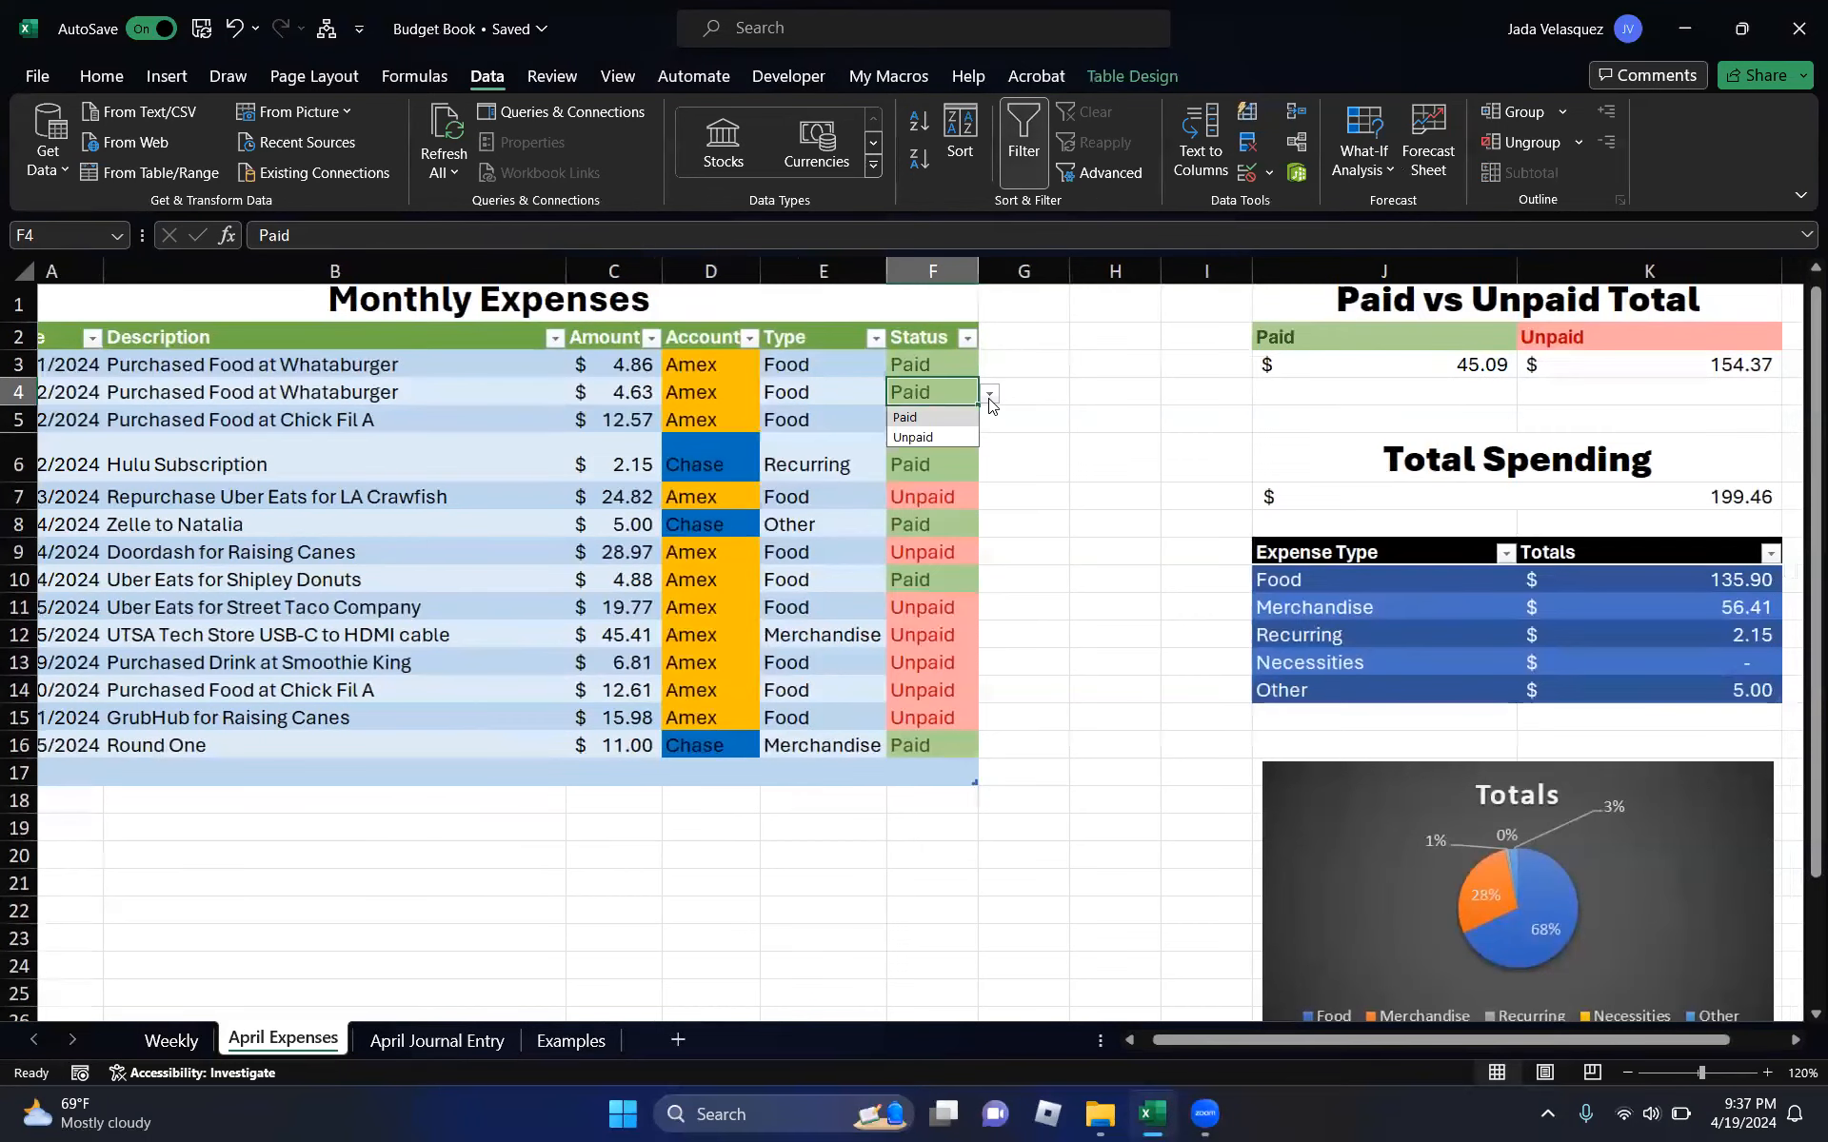
left_click(854, 463)
left_click(945, 426)
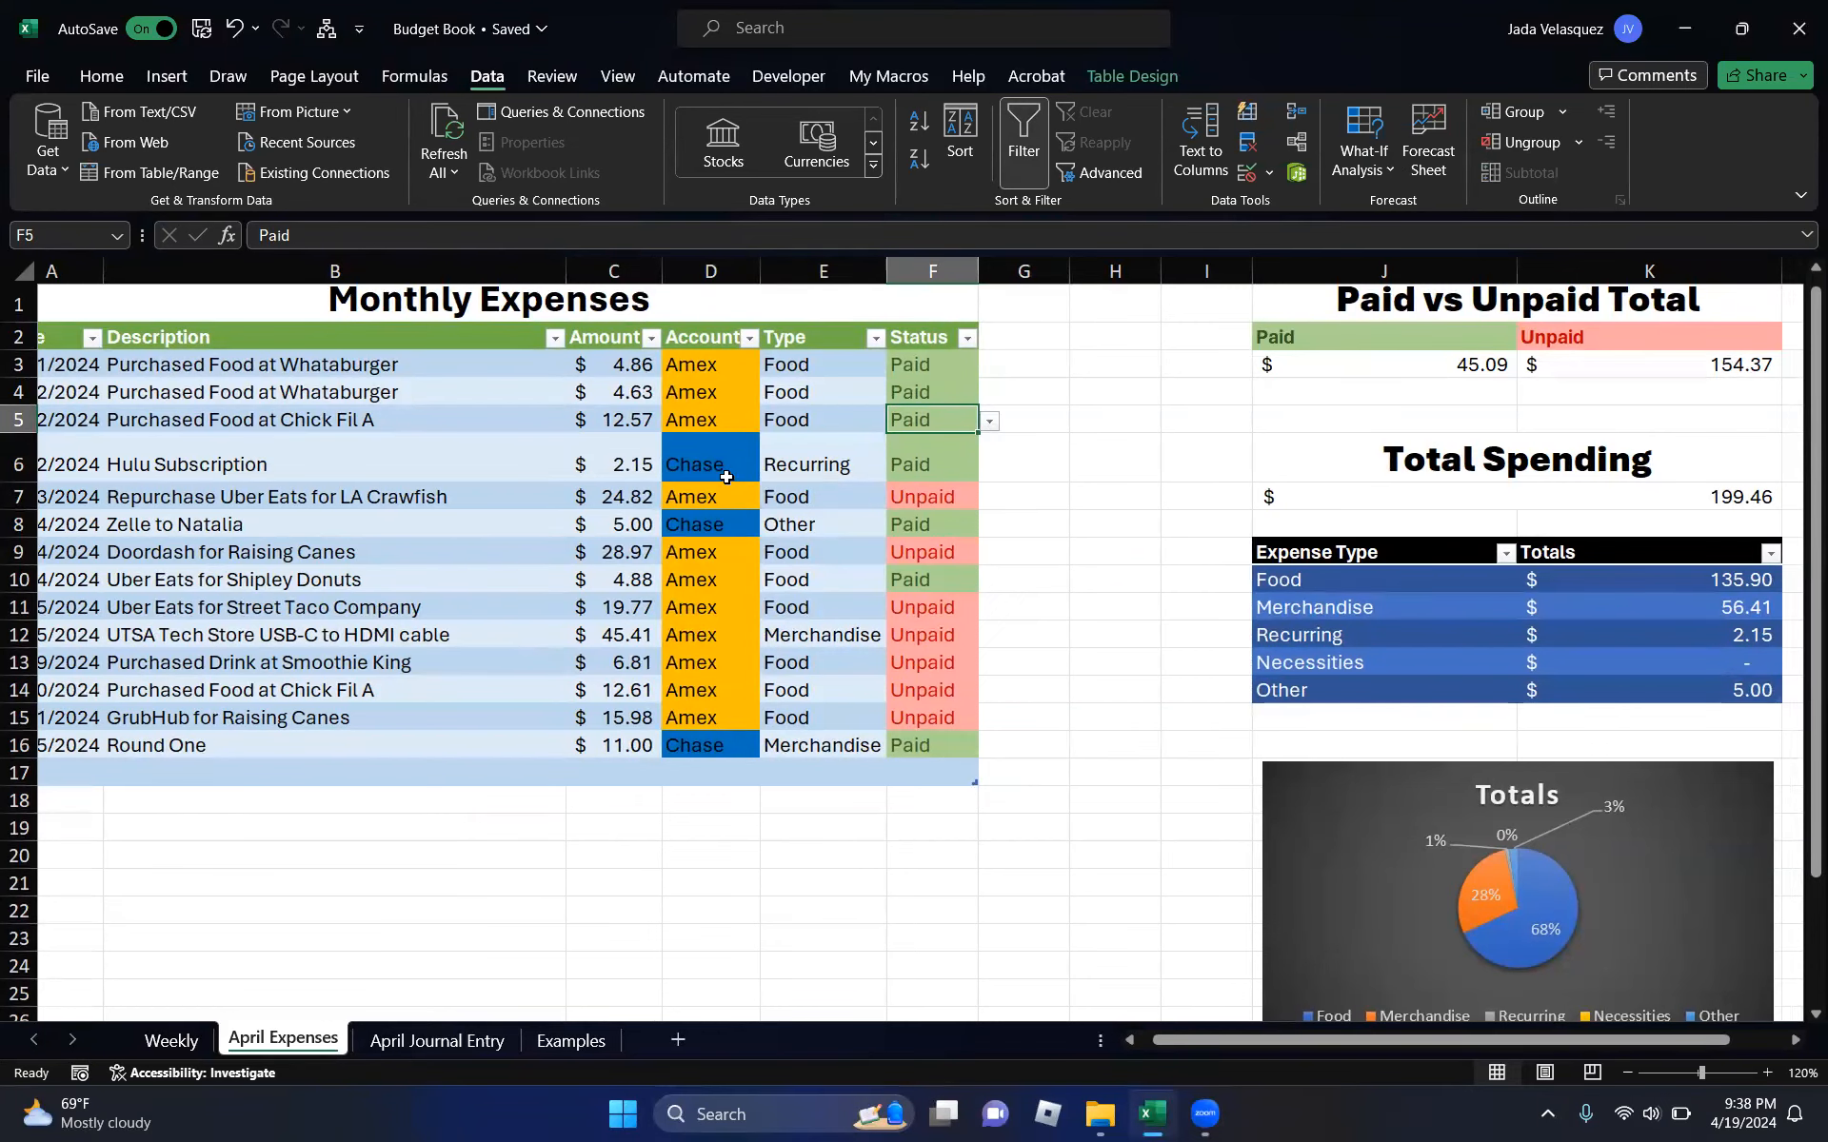
- Toggle the USB-C cable purchase to Paid and back to Unpaid, checking the Paid SUMIF total
scroll(1202, 533, "right", 1)
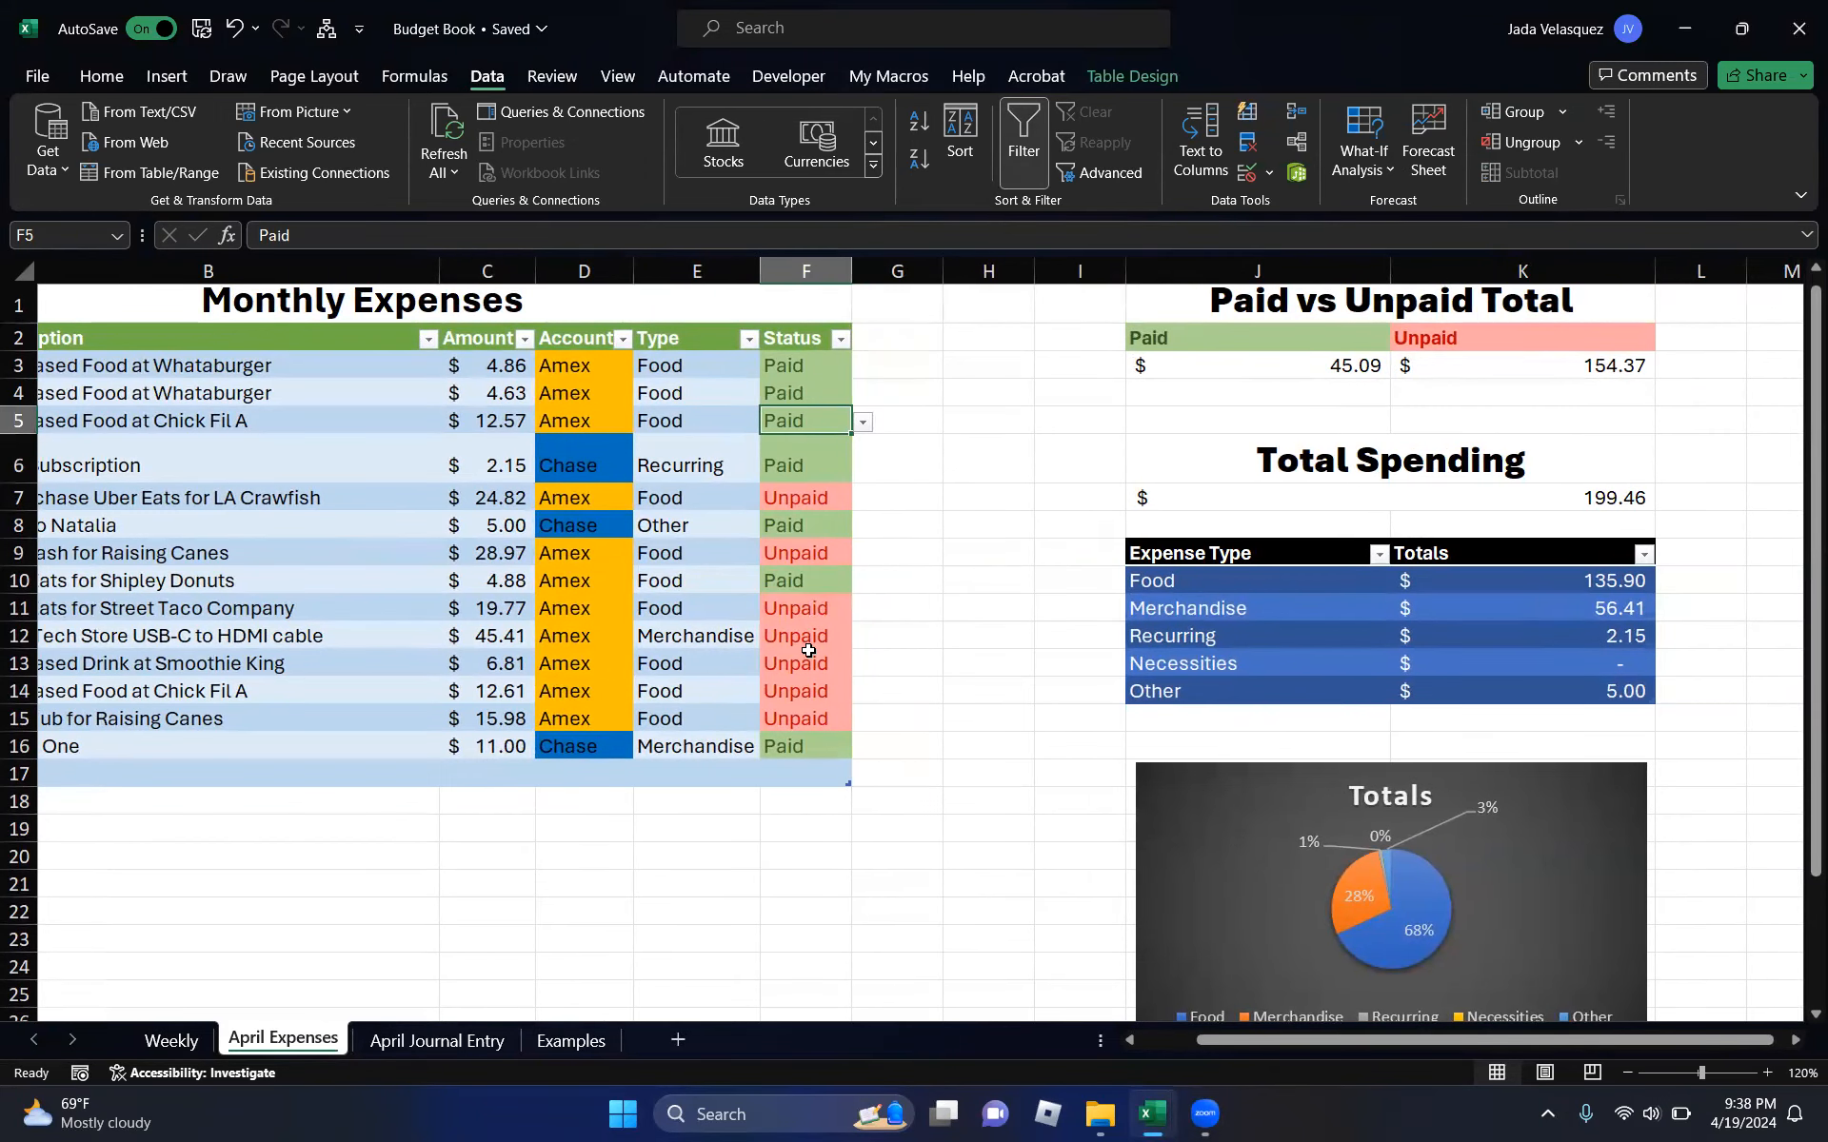
left_click(842, 639)
left_click(871, 637)
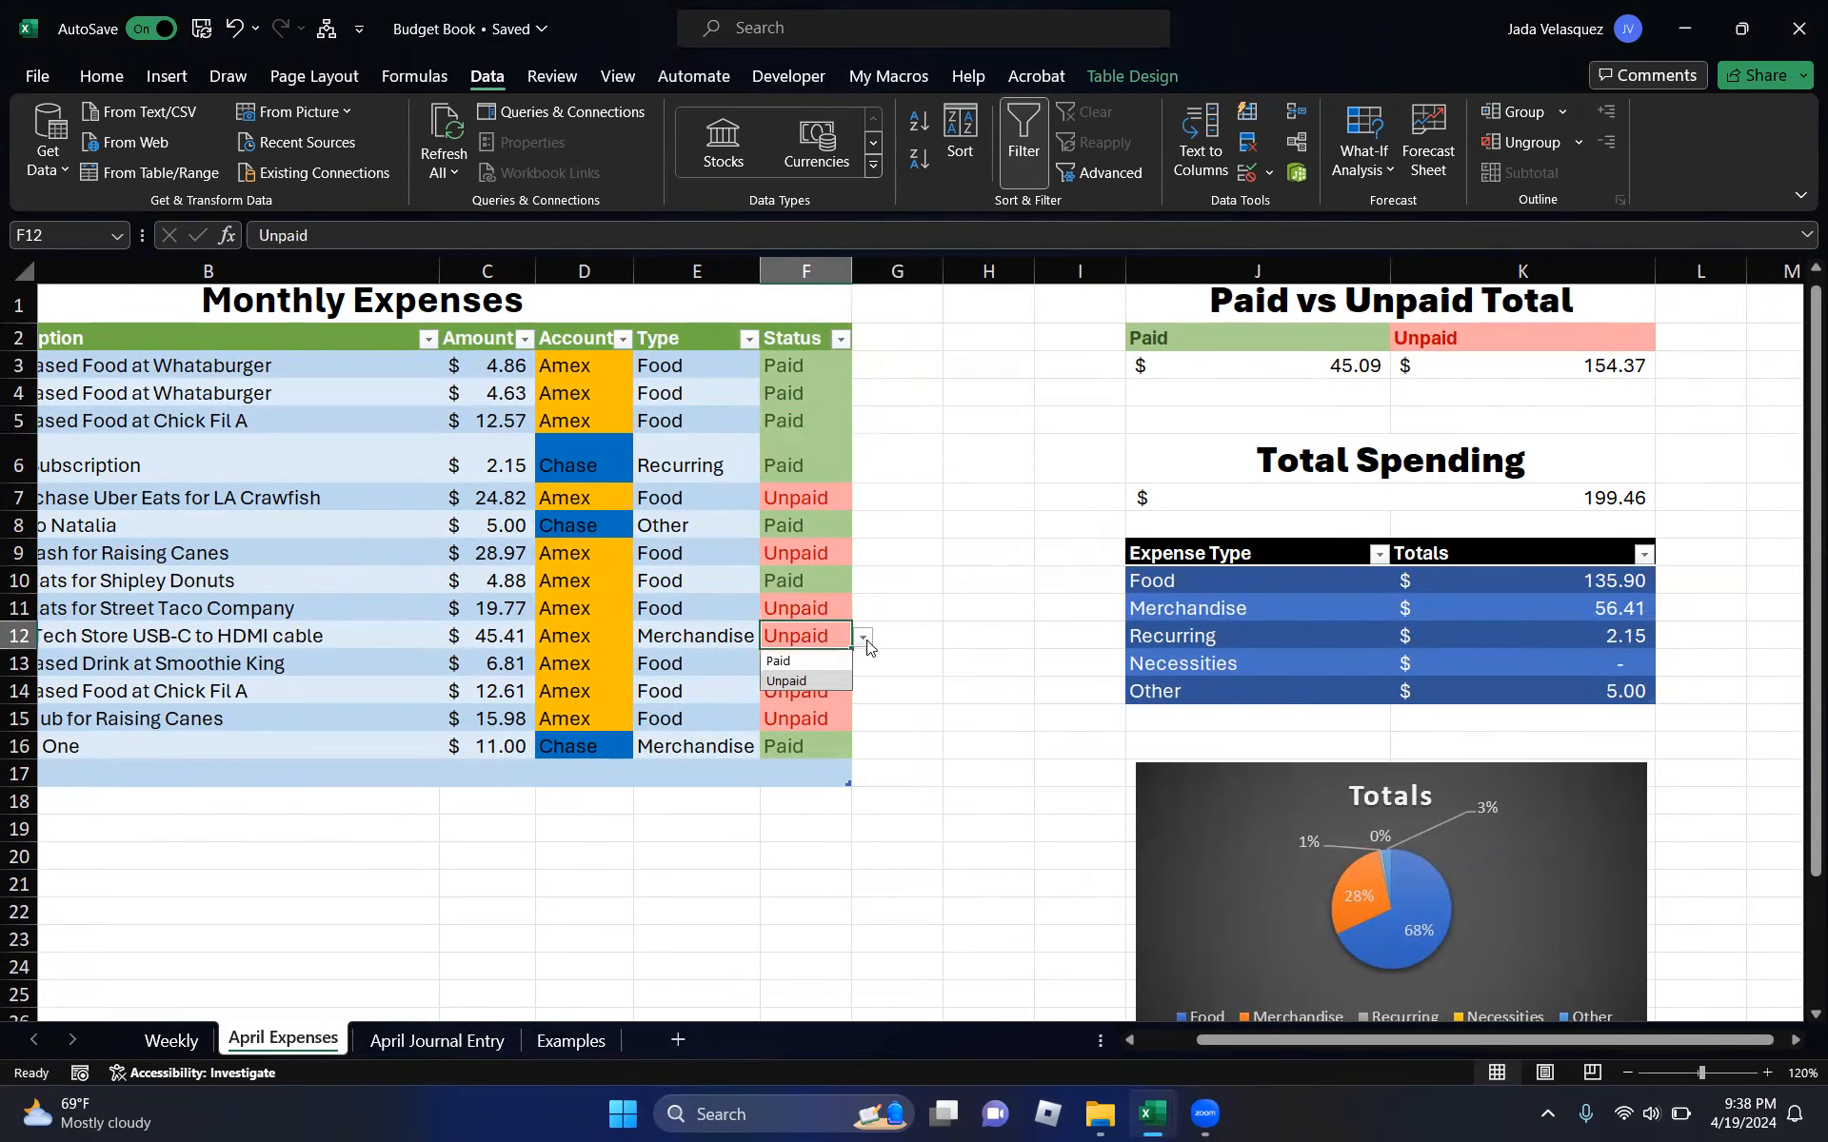
left_click(785, 658)
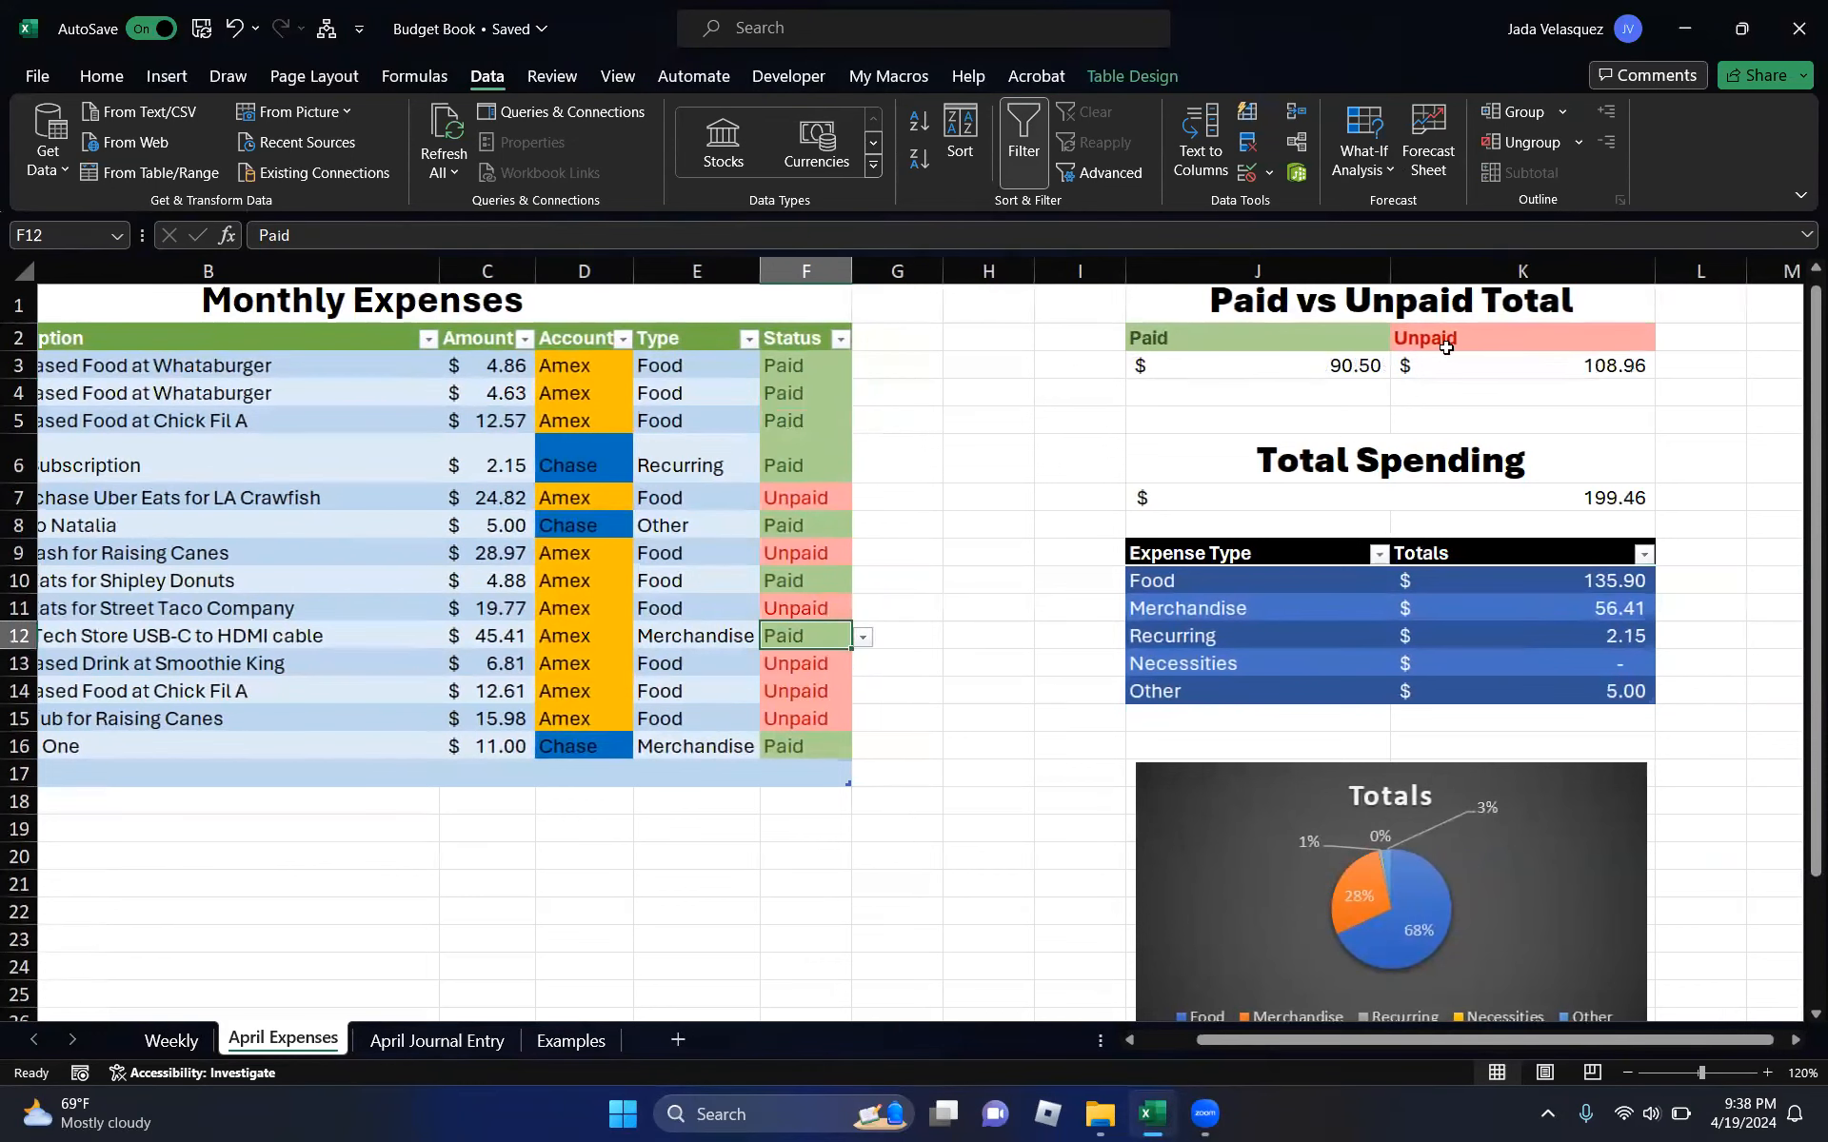
left_click(1261, 366)
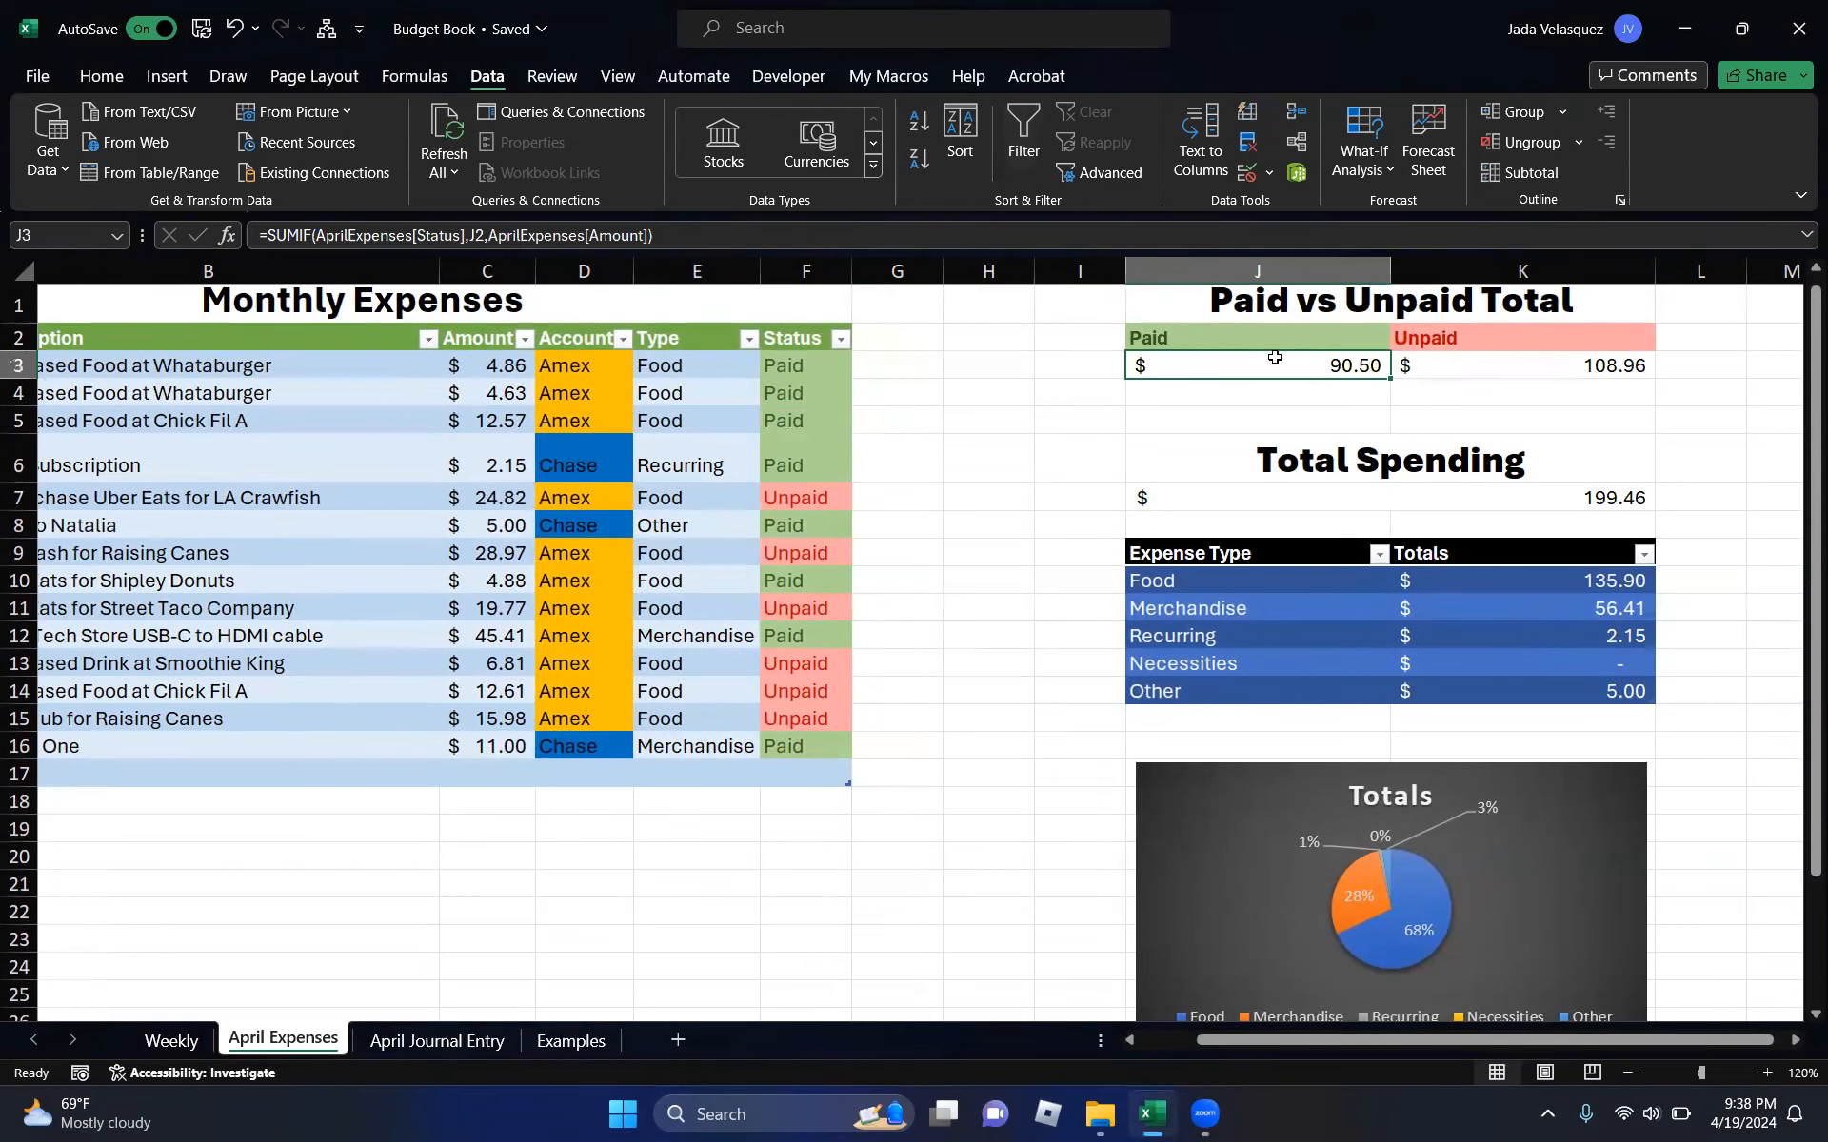
left_click(817, 638)
left_click(863, 639)
left_click(825, 678)
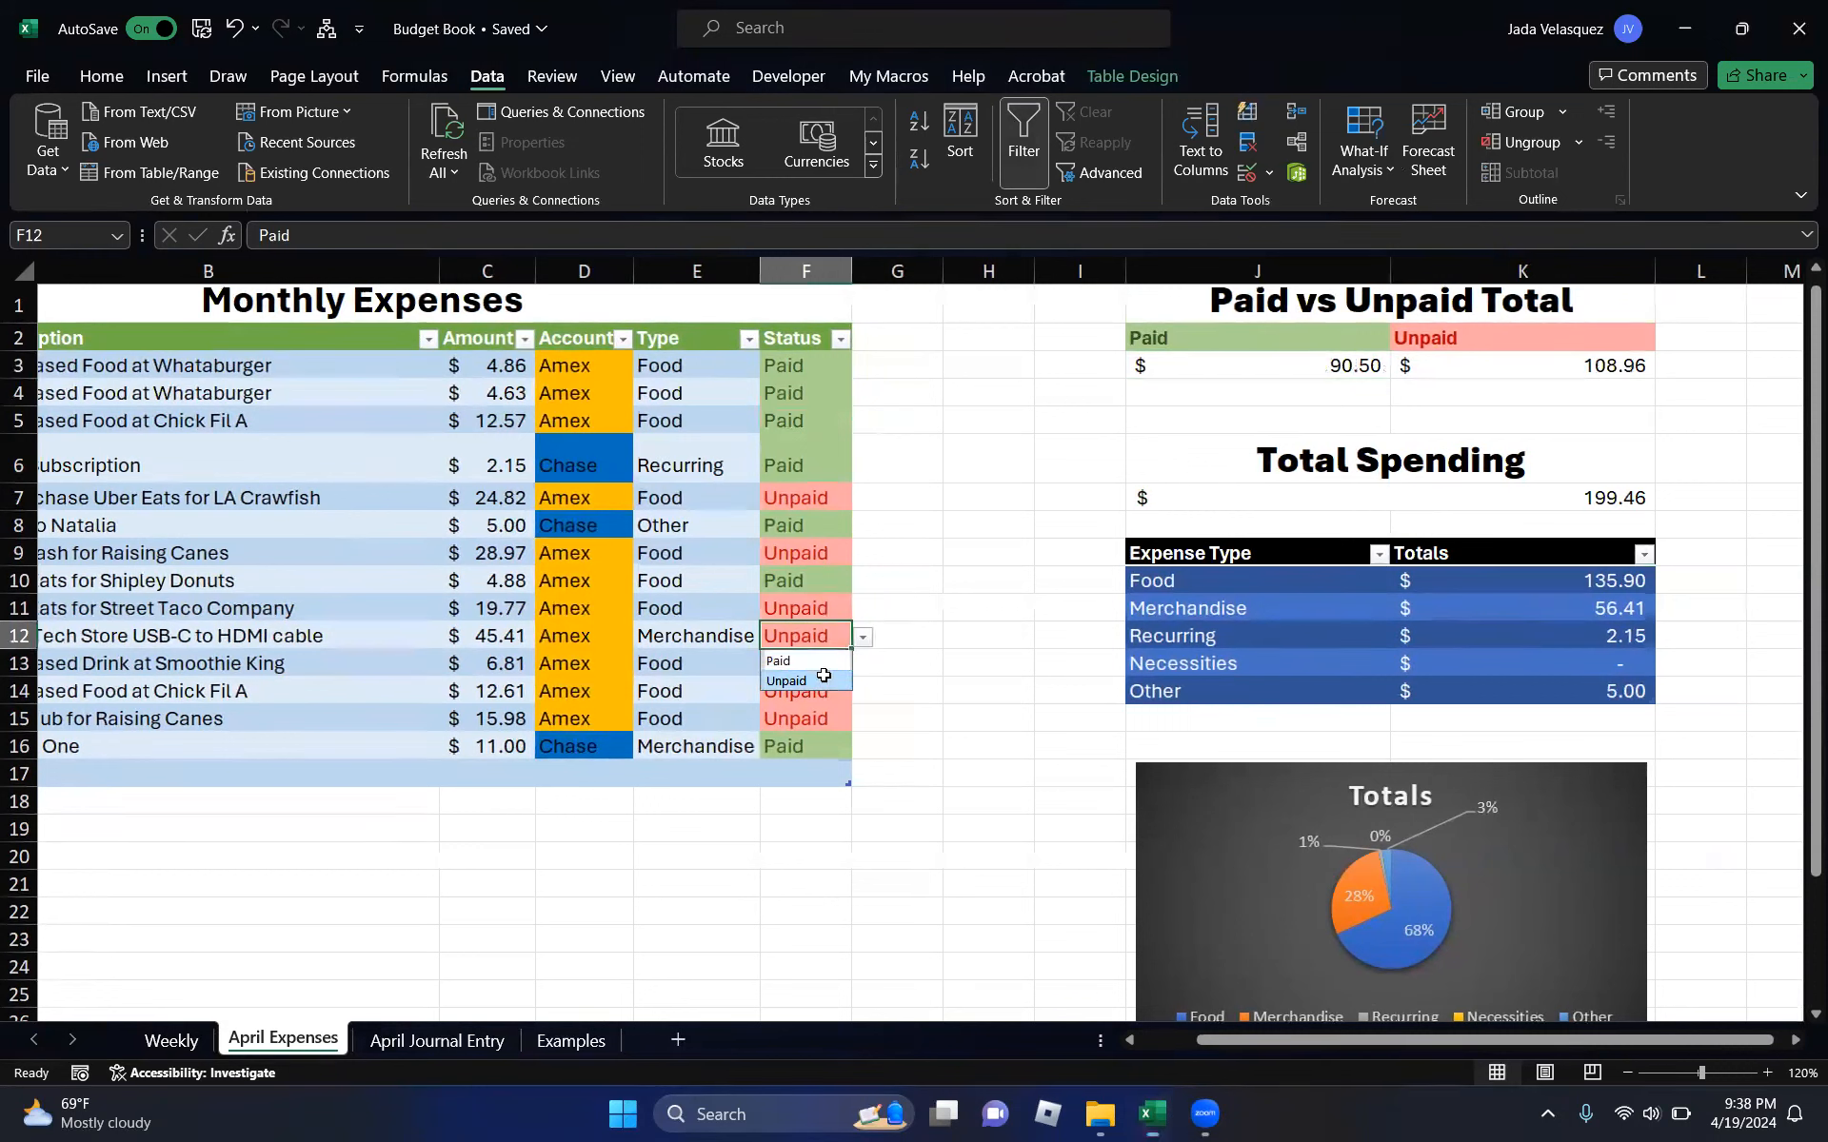
left_click(1344, 365)
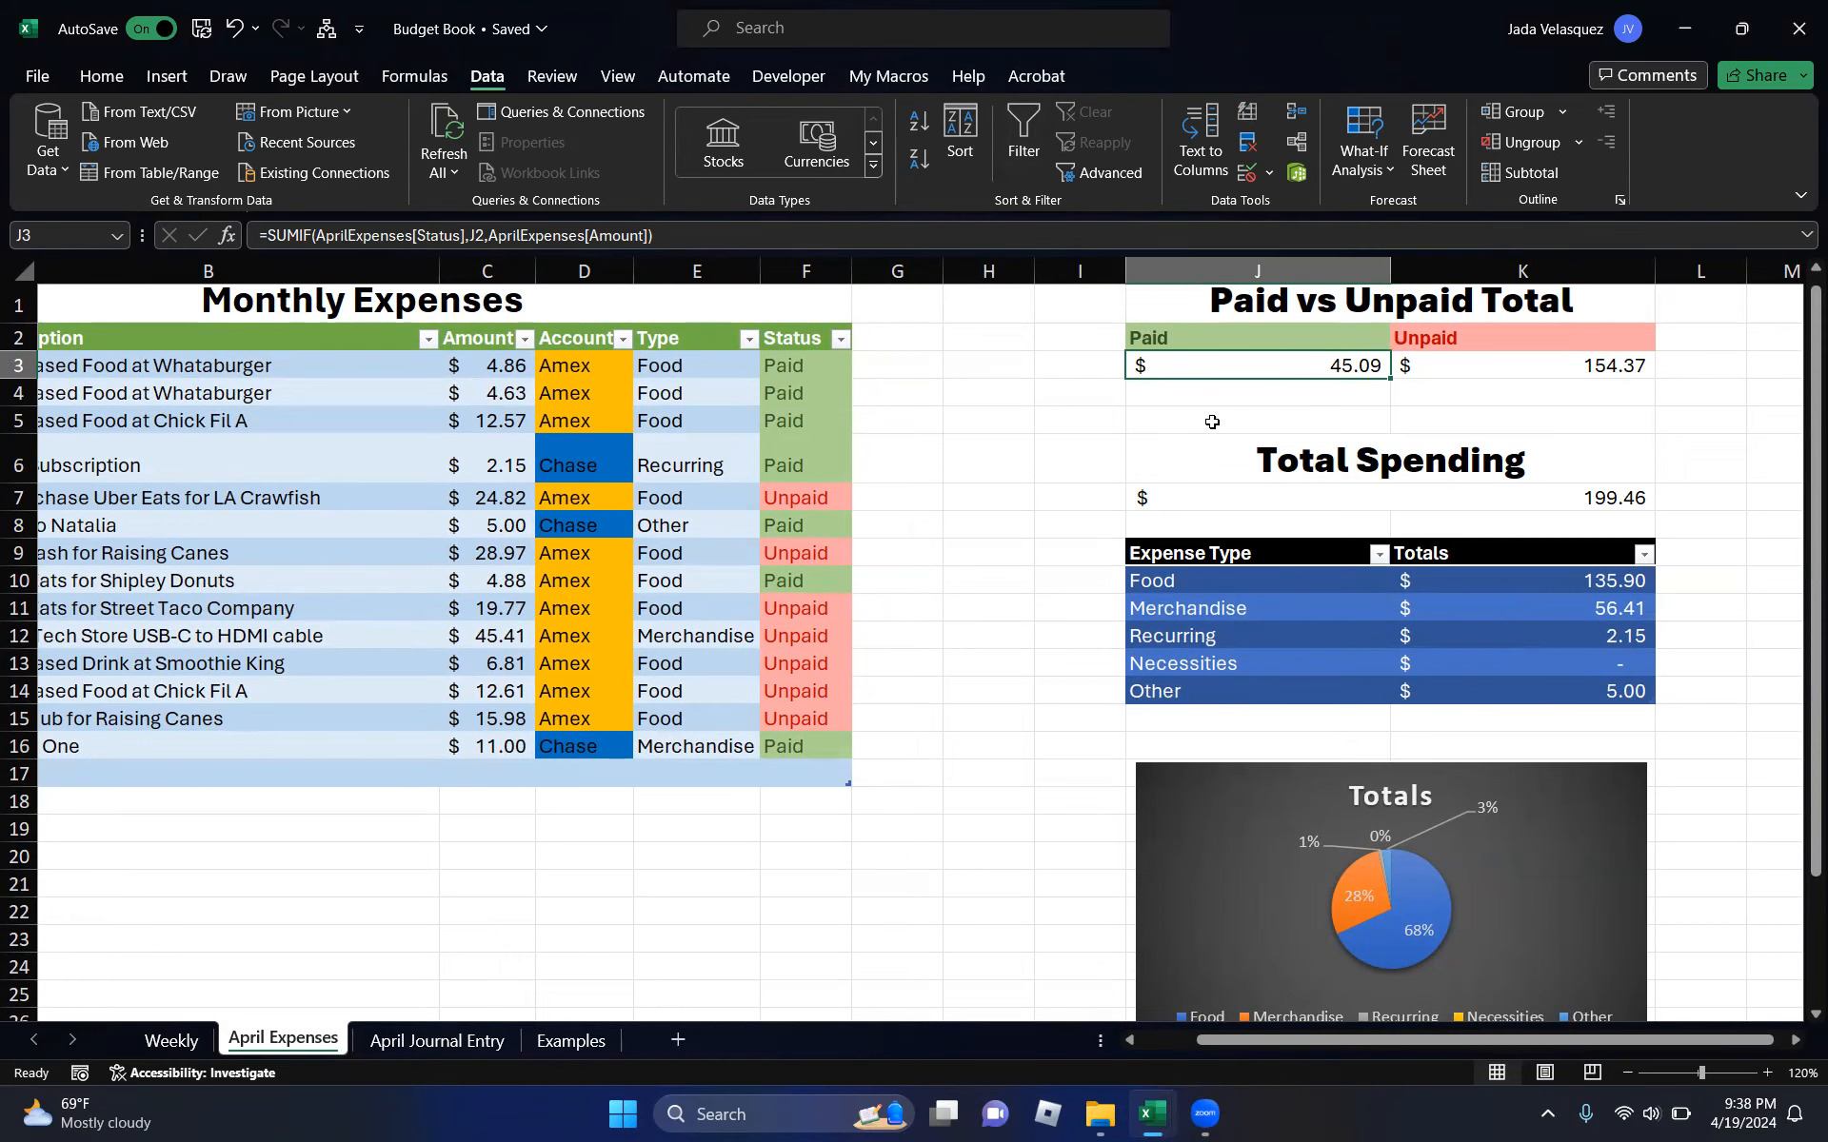
- Look over the Merchandise category total and the Totals pie chart further down the sheet
scroll(1296, 423, "down", 1)
left_click(1490, 597)
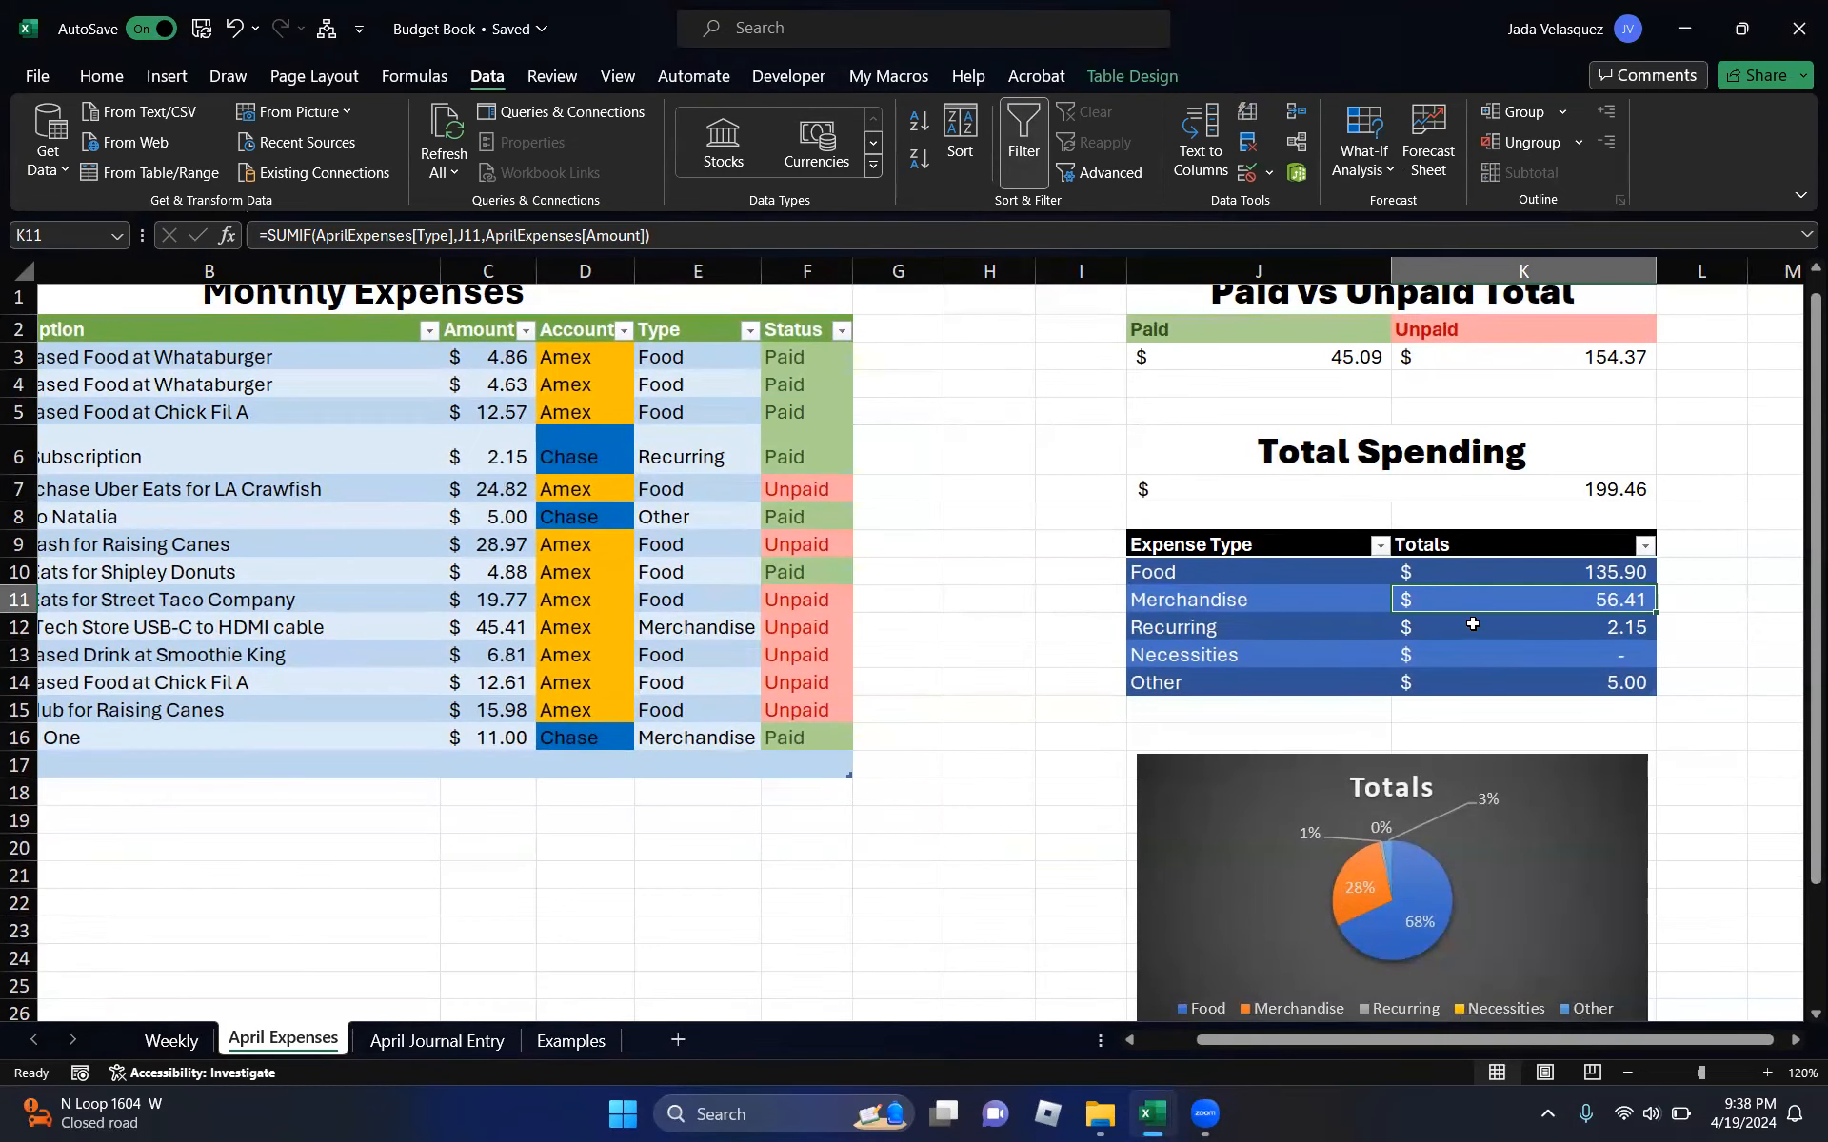
scroll(1277, 607, "down", 1)
scroll(1257, 653, "down", 1)
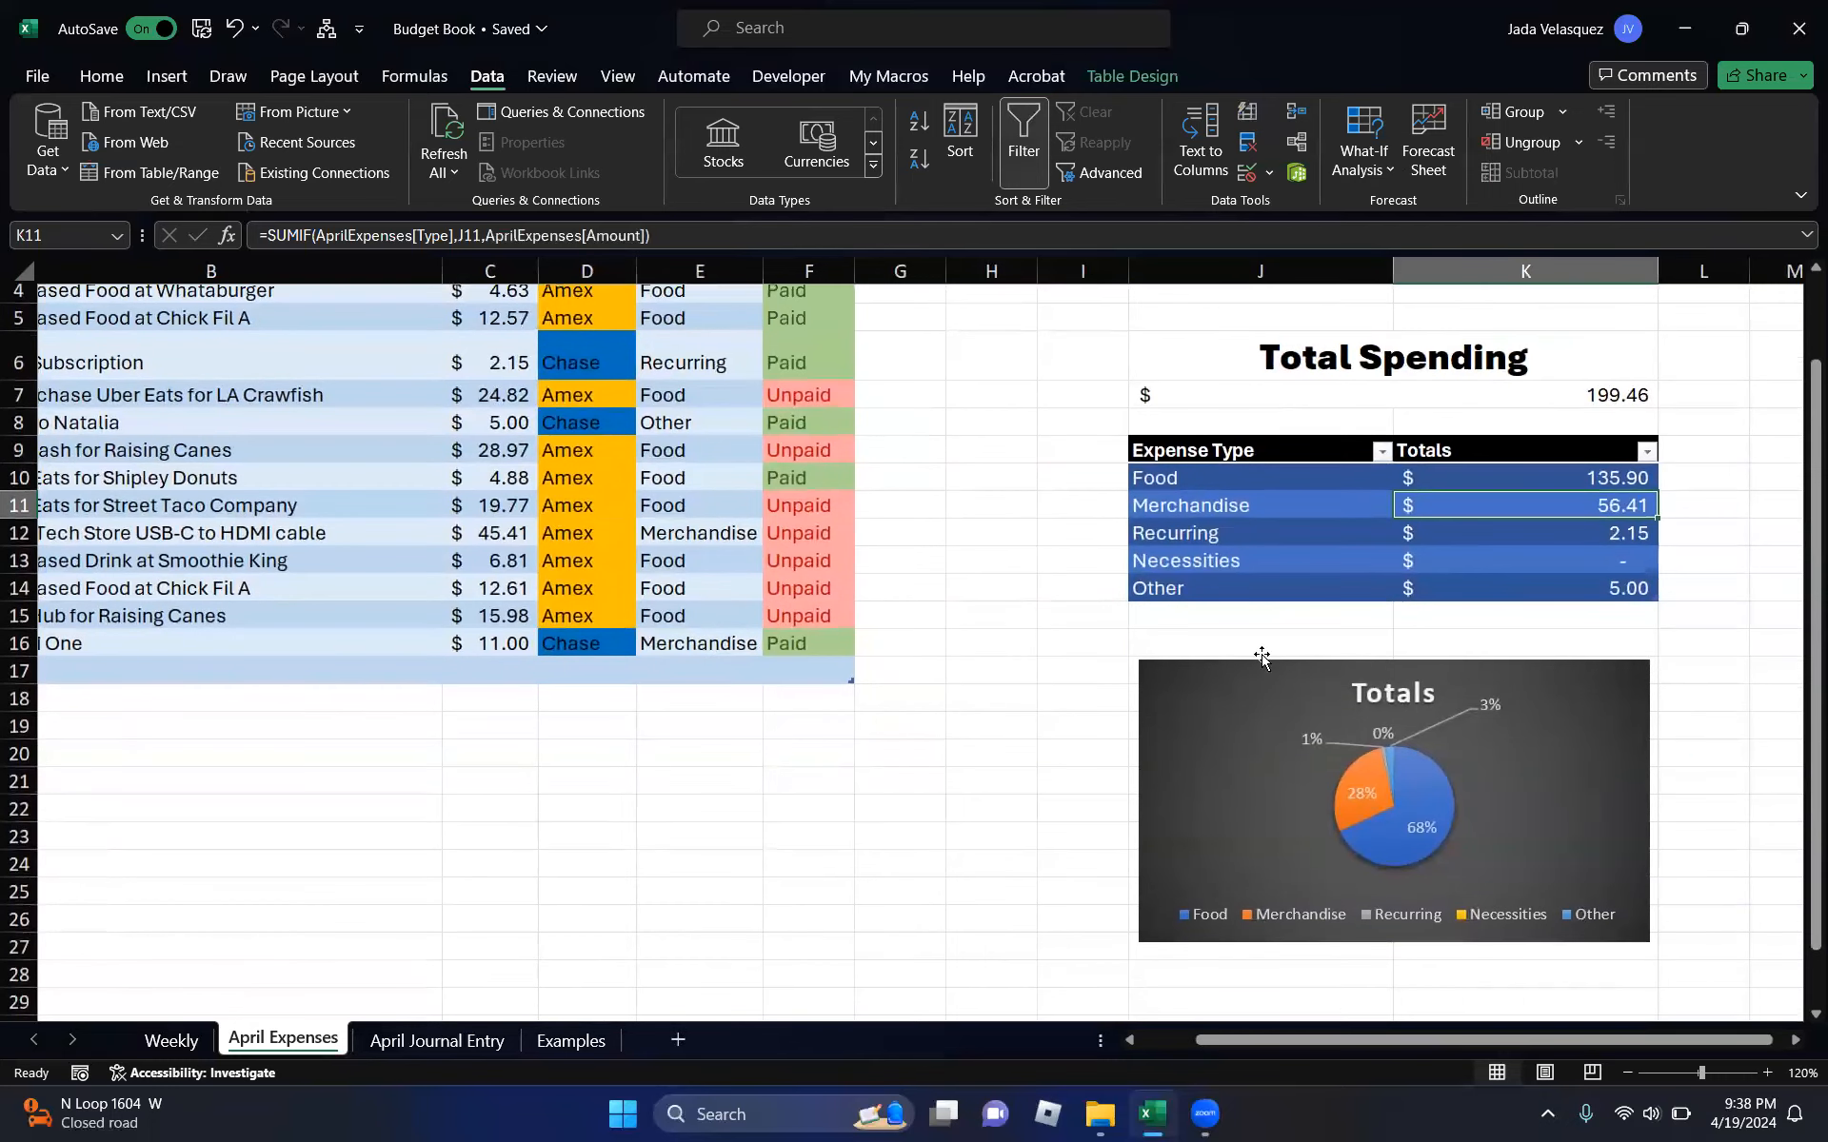
left_click(1247, 783)
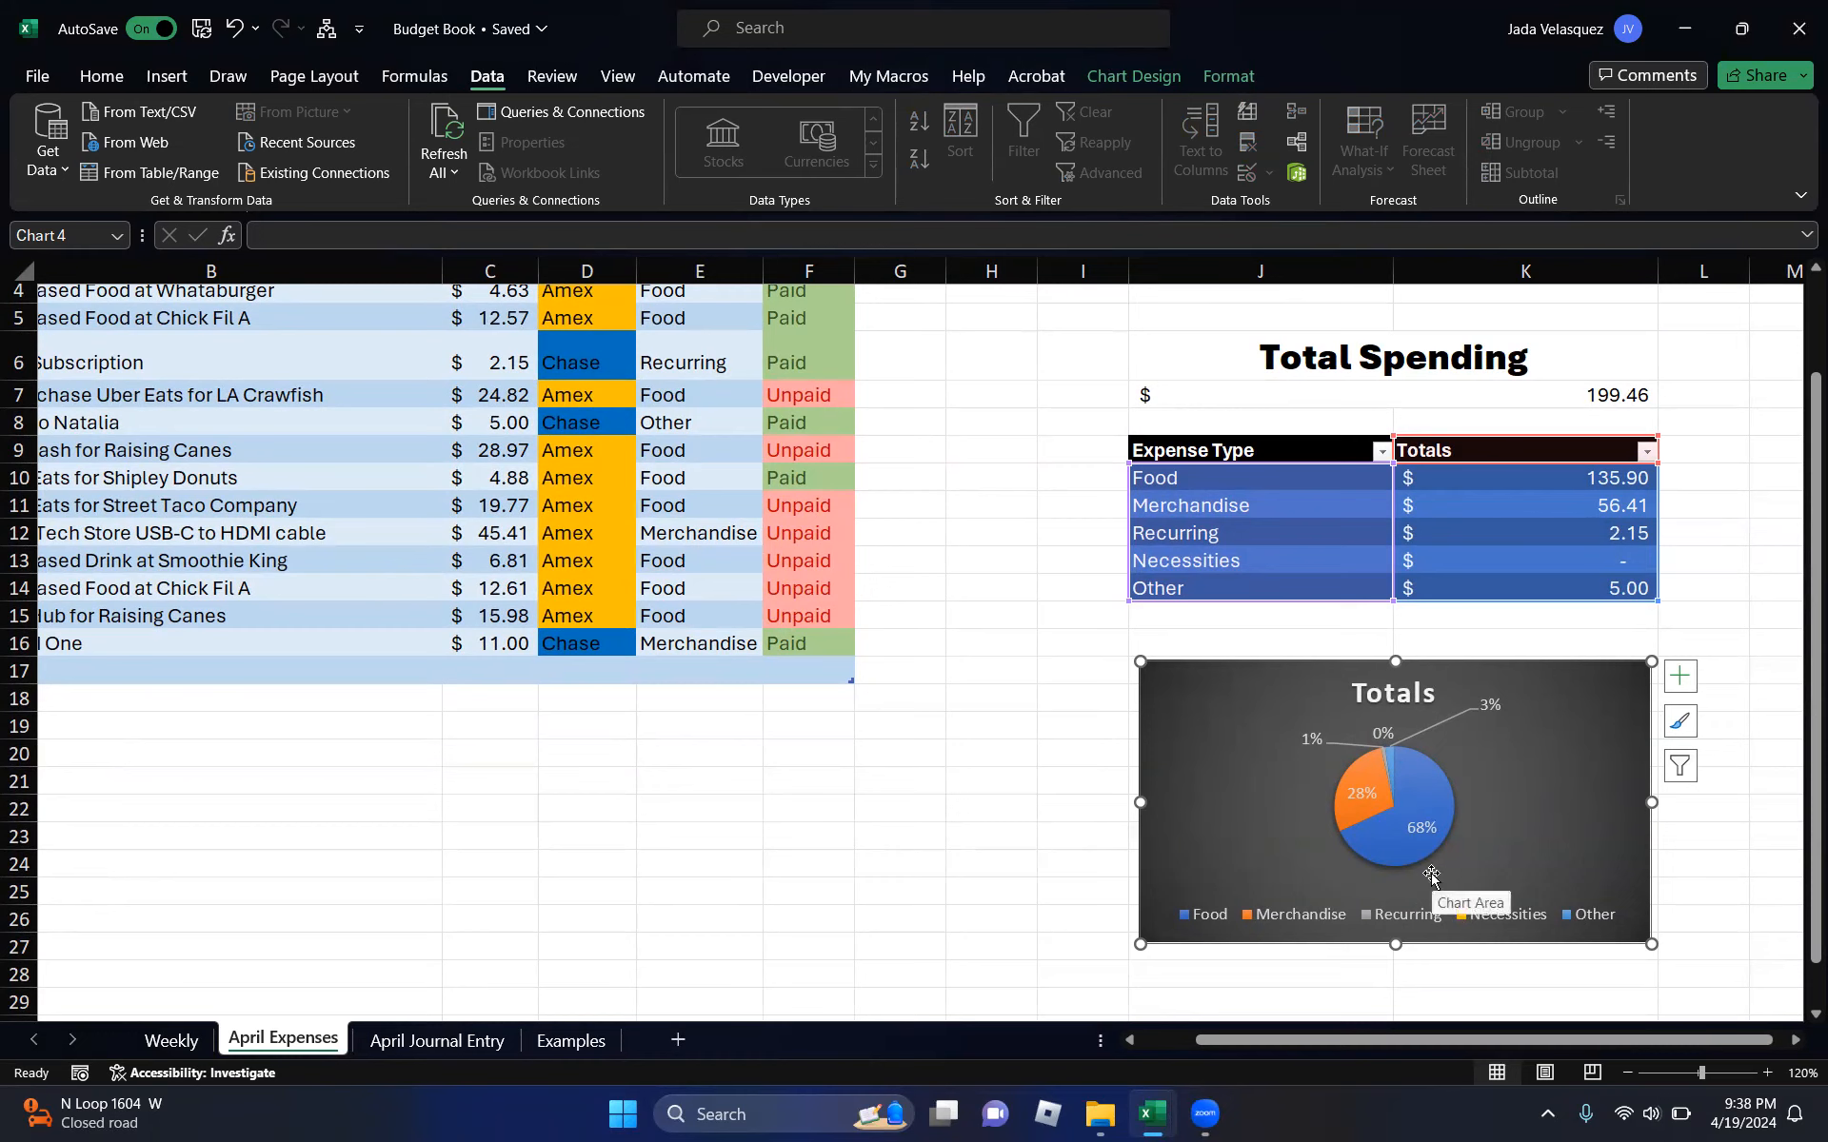
left_click(1092, 778)
scroll(917, 777, "up", 1)
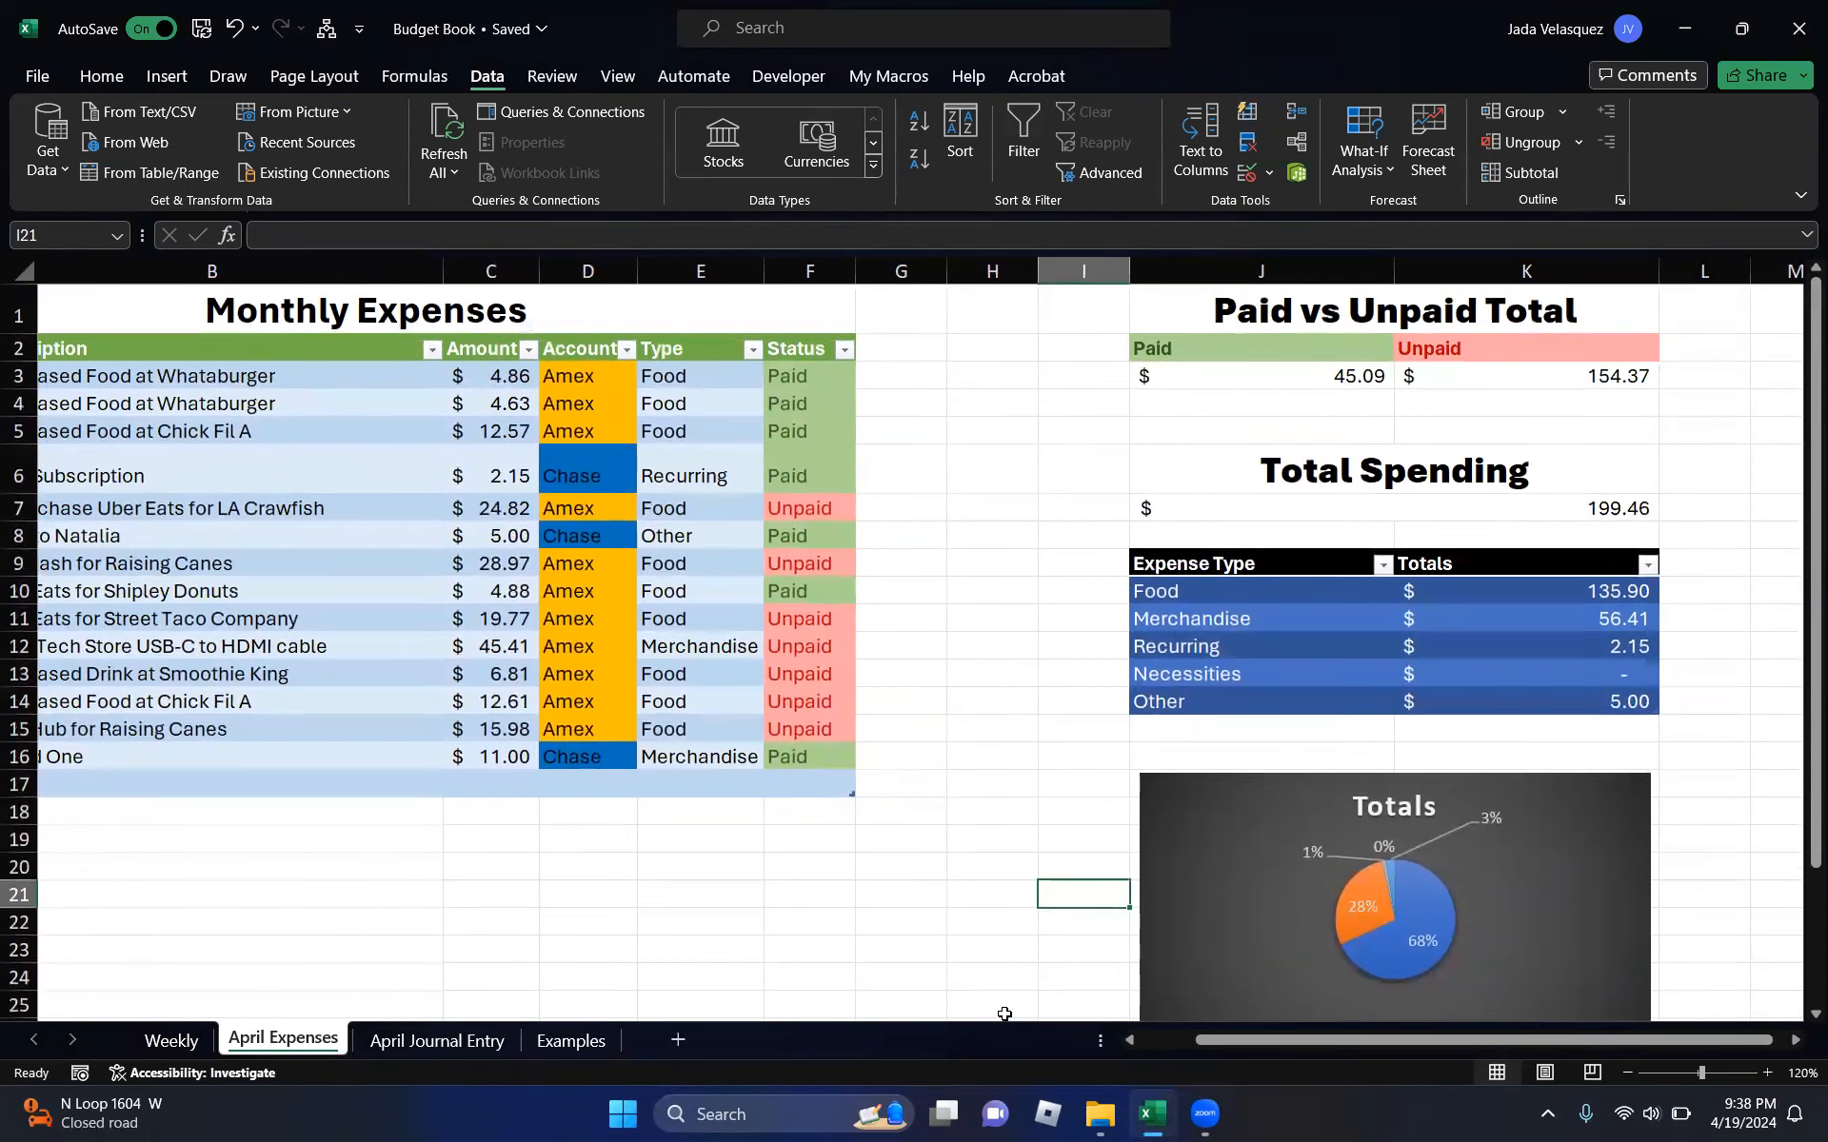
- Bring the PracticeBook workbook to the front and zoom the sheet to 120%
mouse_move(1152, 1114)
left_click(1228, 993)
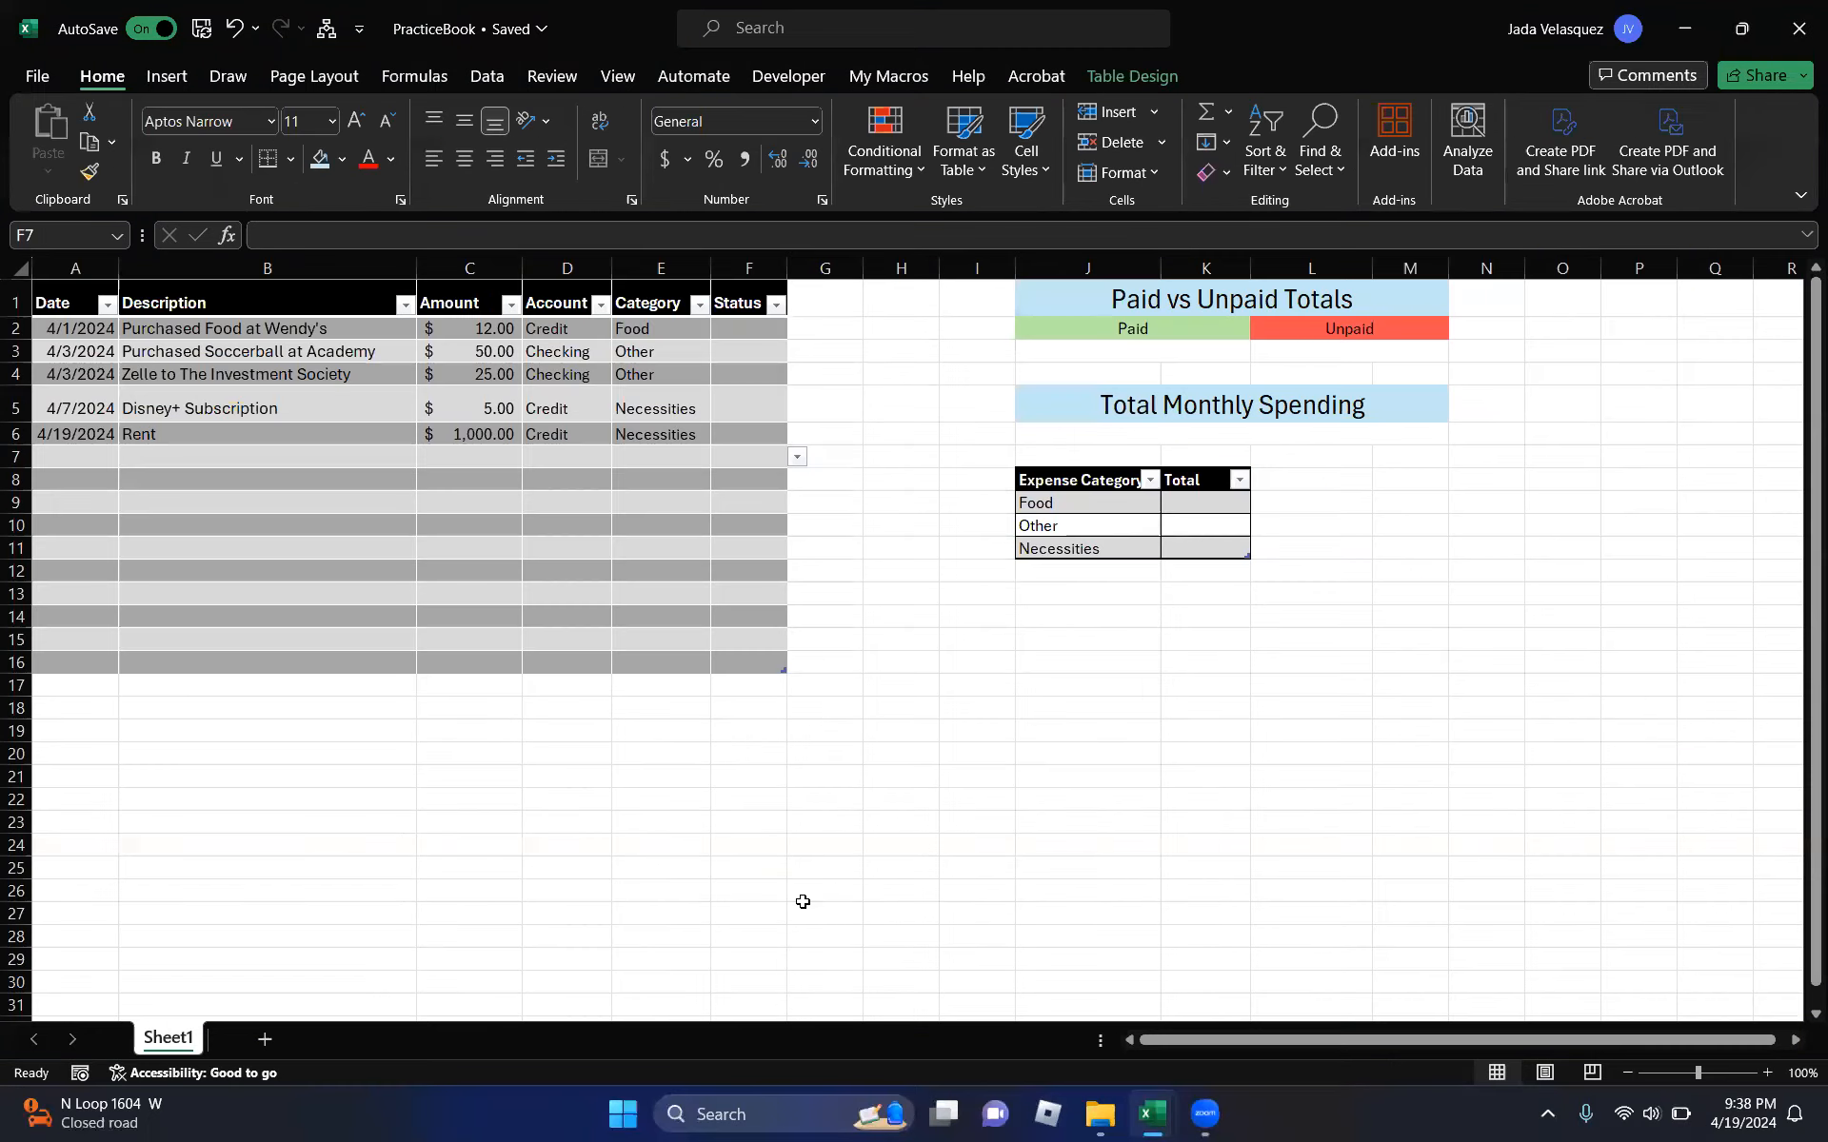
left_click(569, 504)
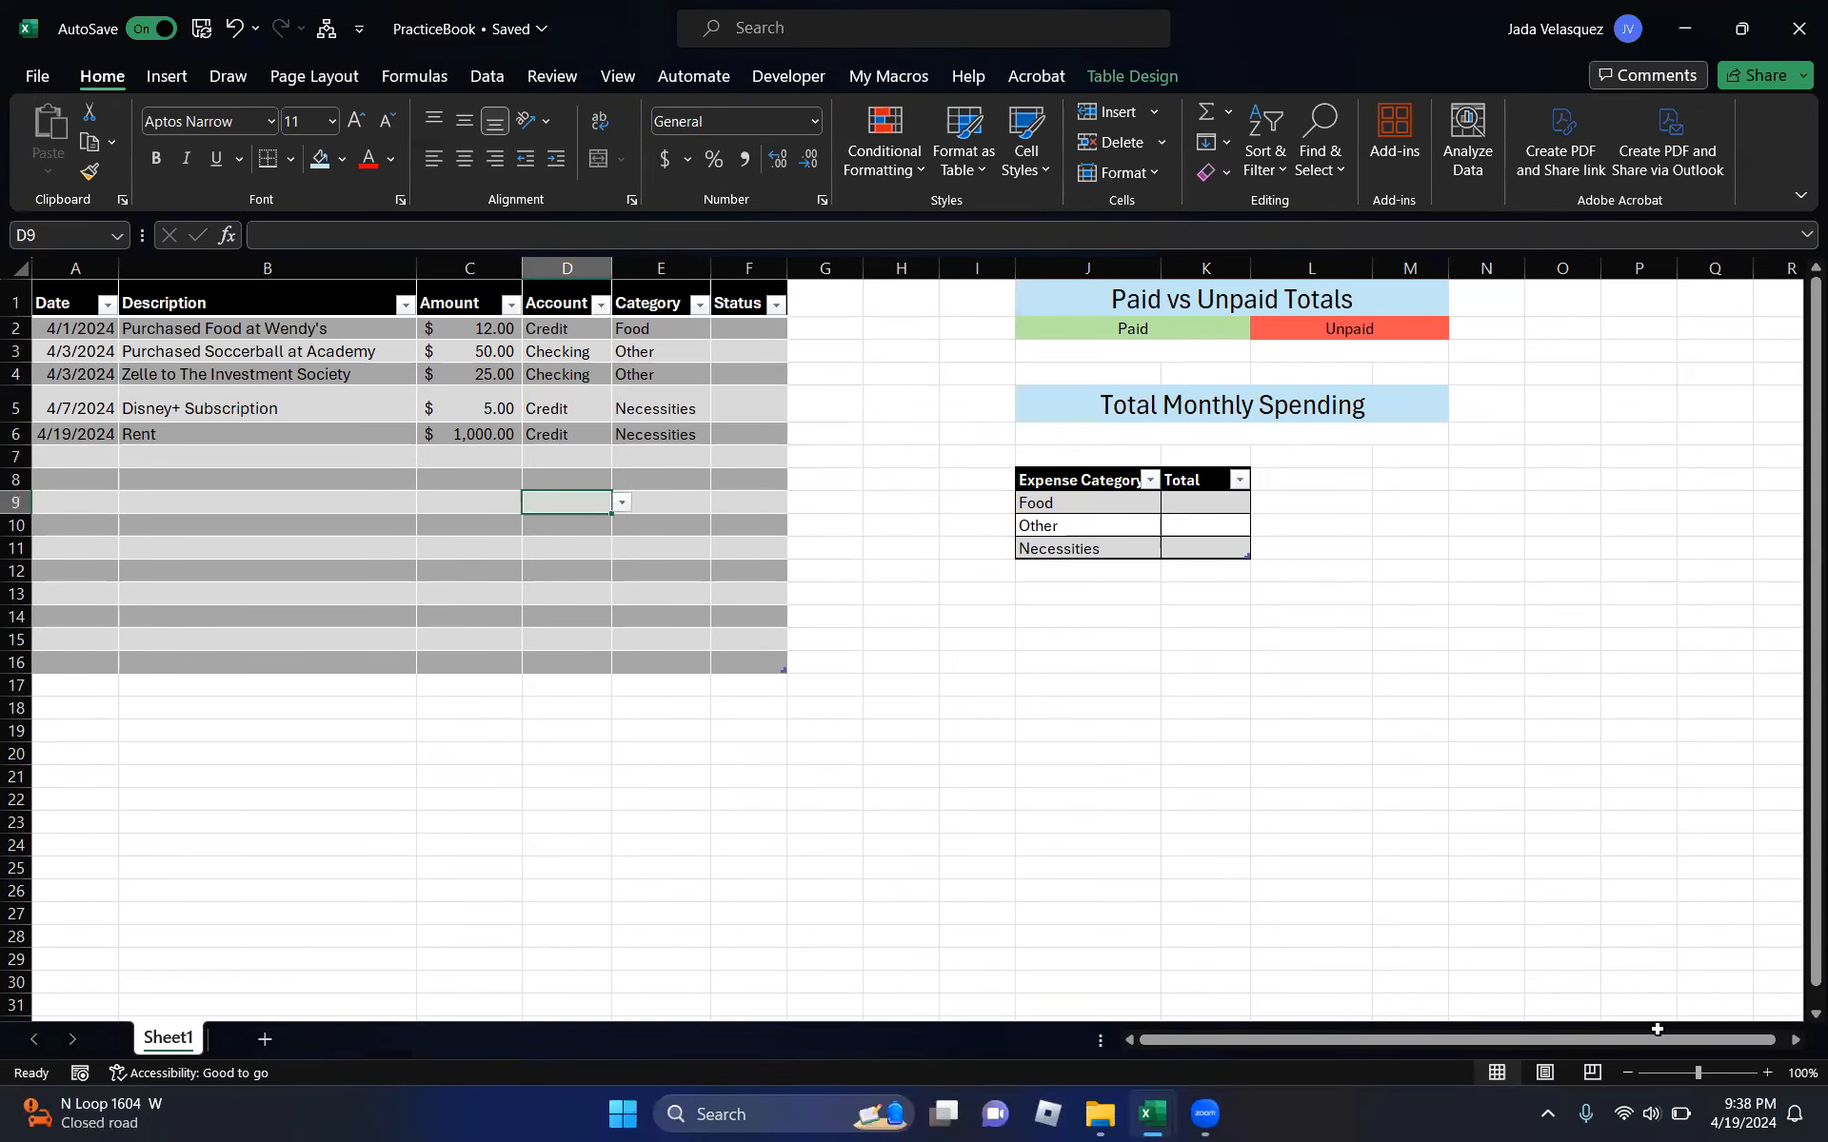
left_click(1766, 1073)
left_click(1766, 1073)
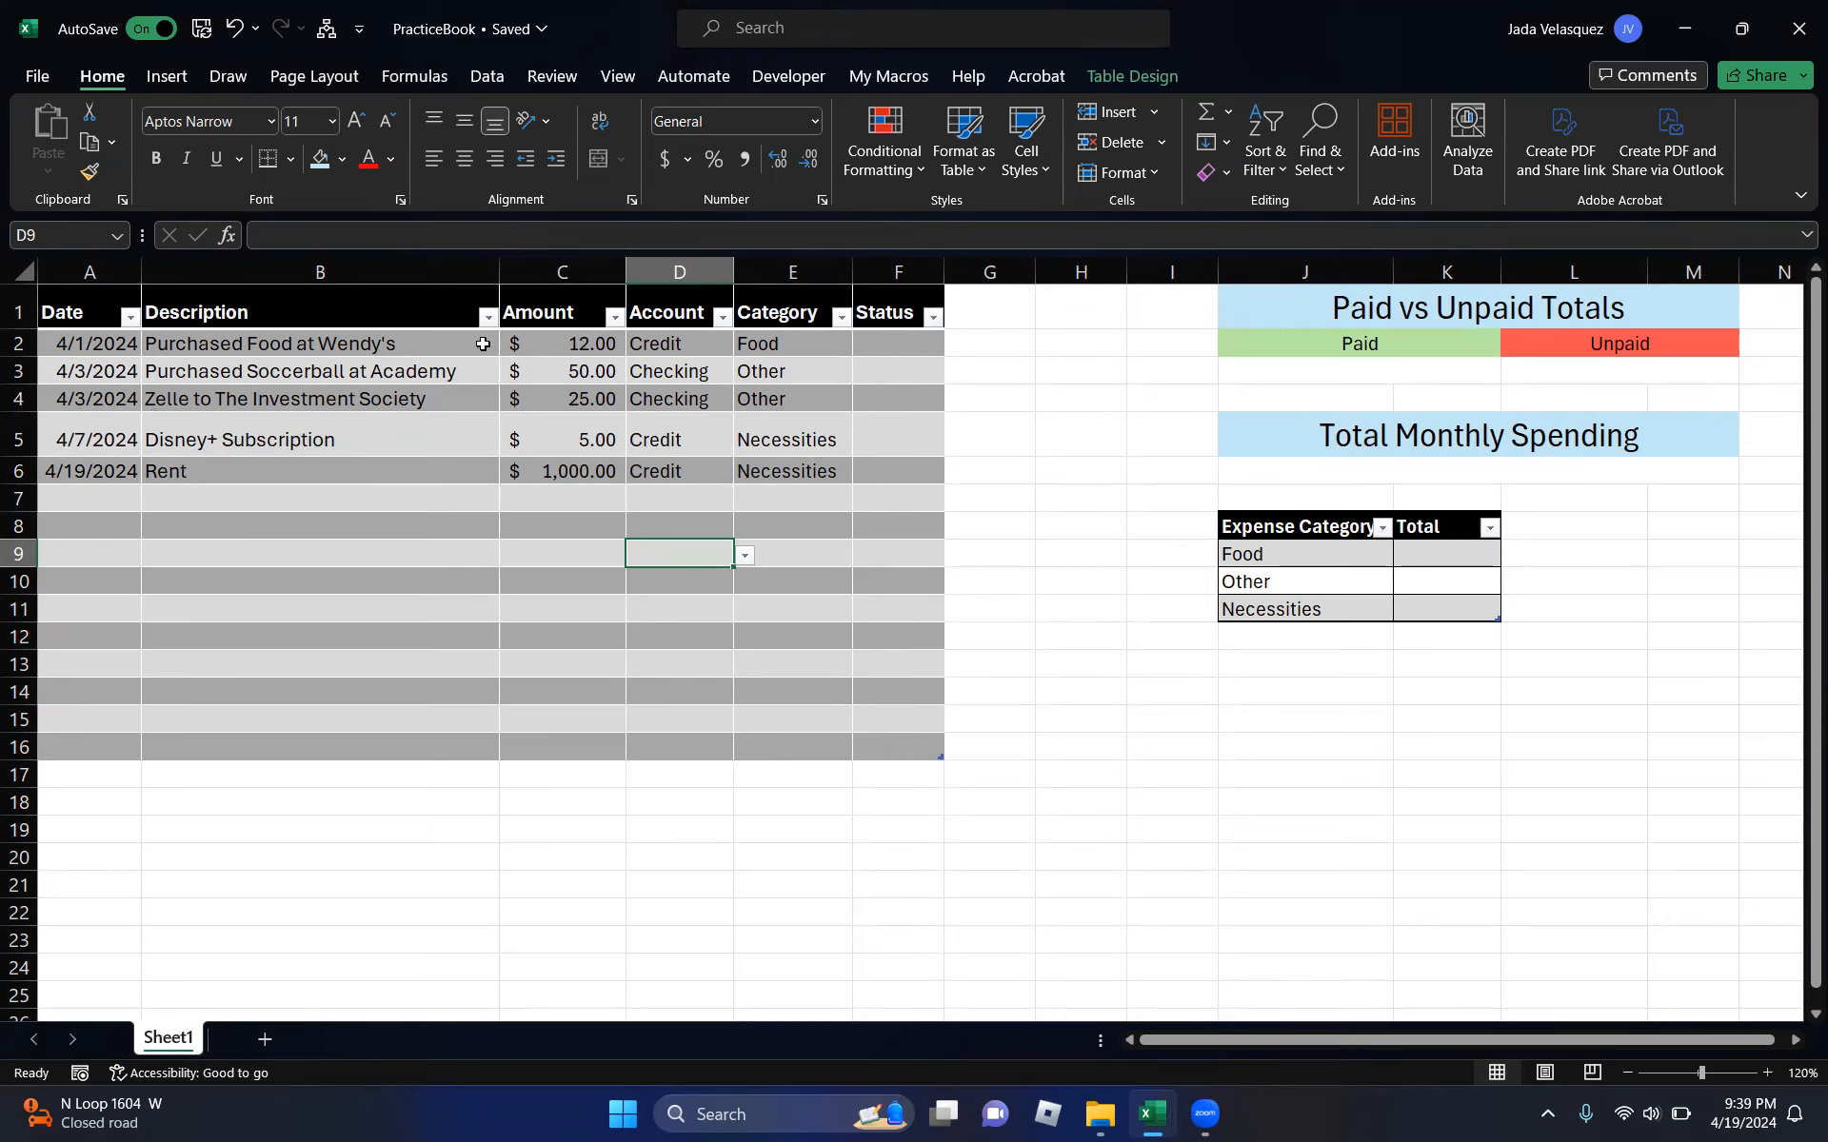
- Review the Amount, Account, Category and empty Status cells of the expense table
left_click(591, 340)
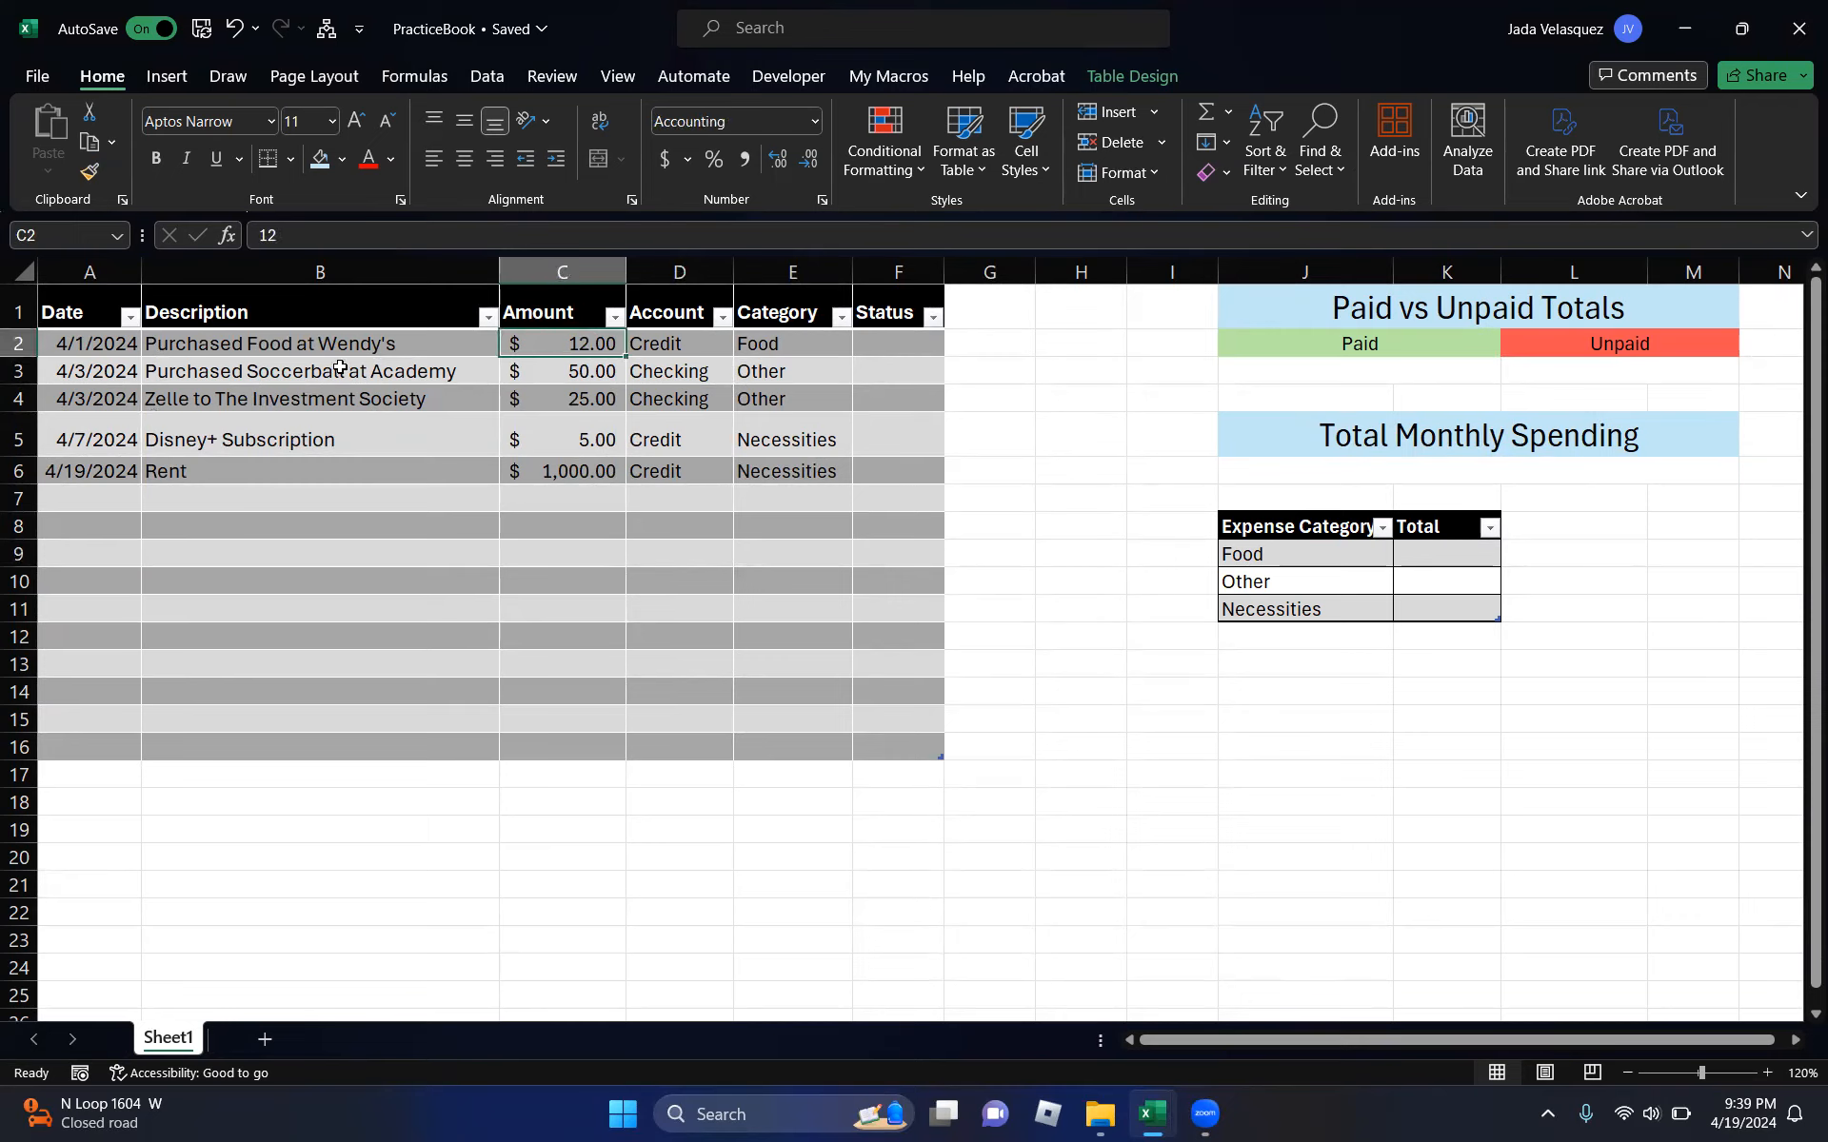
left_click(597, 471)
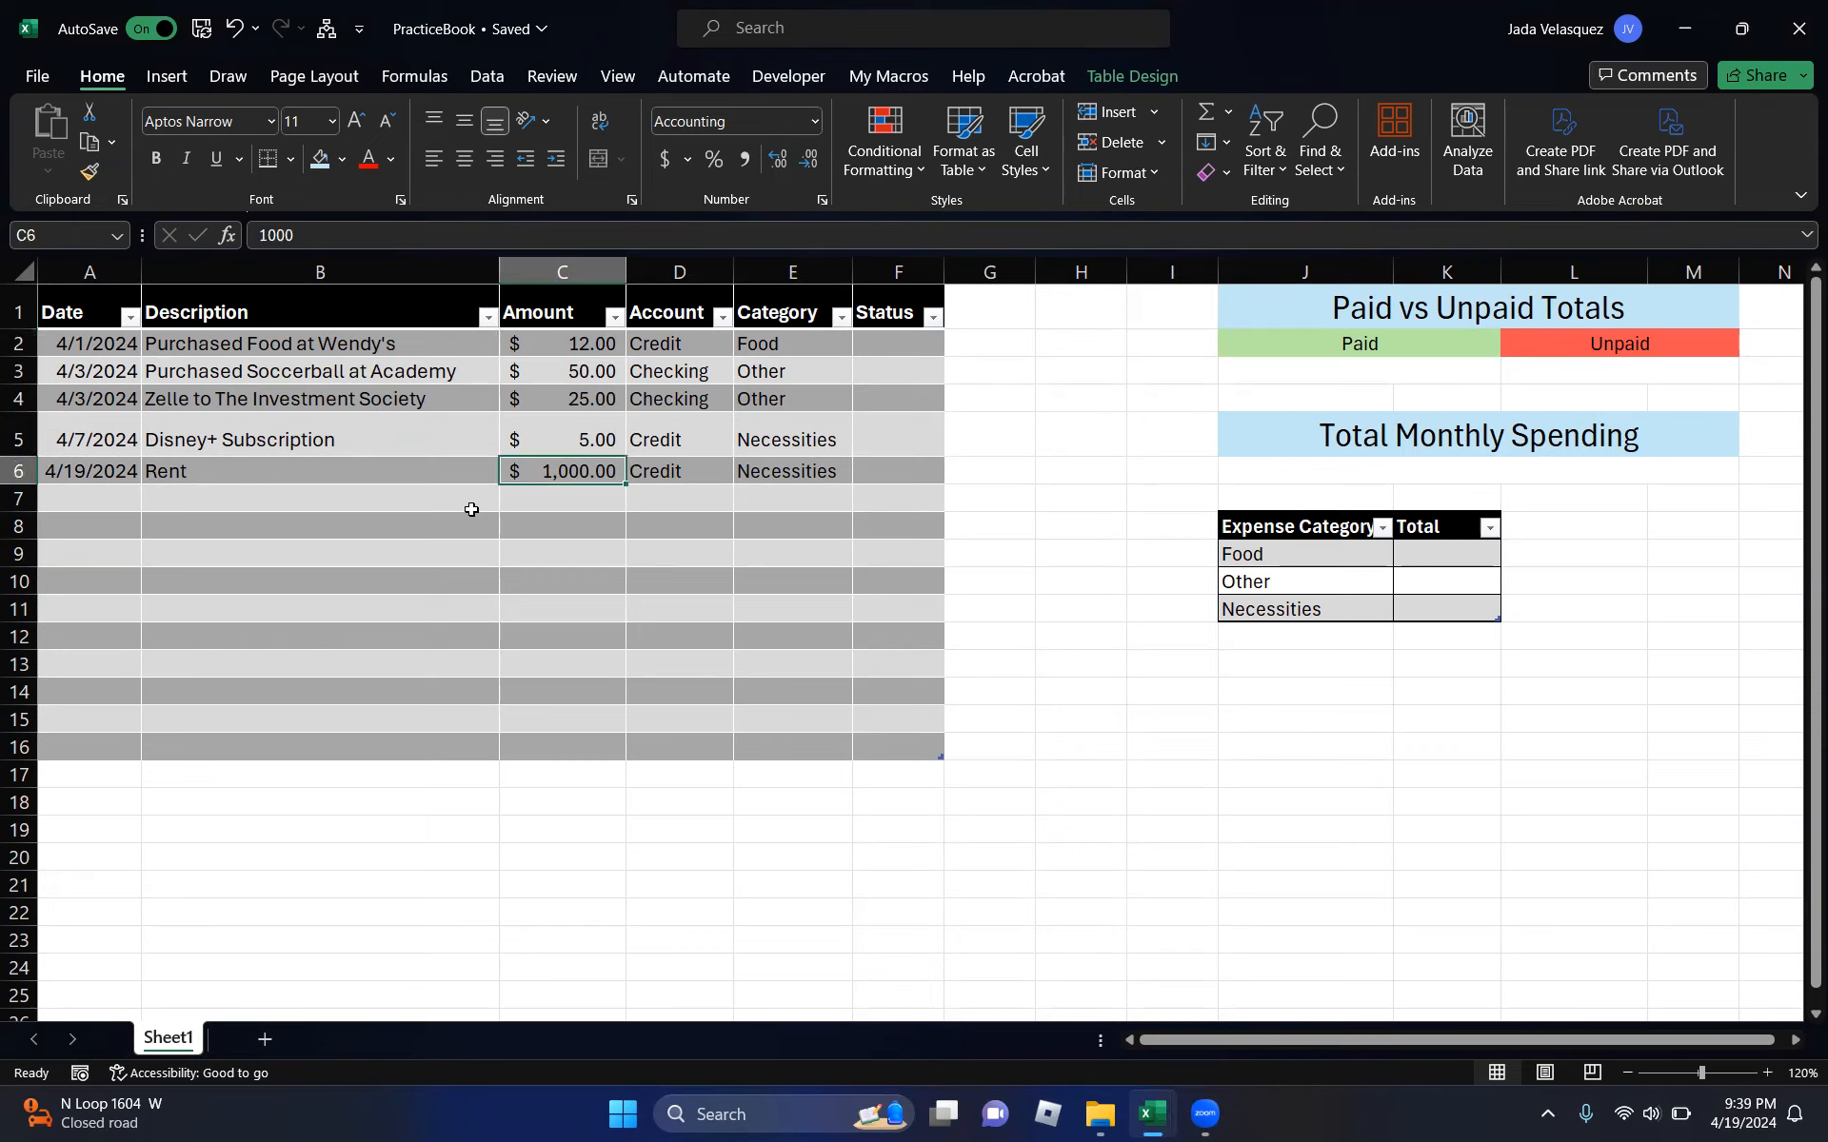
left_click(693, 345)
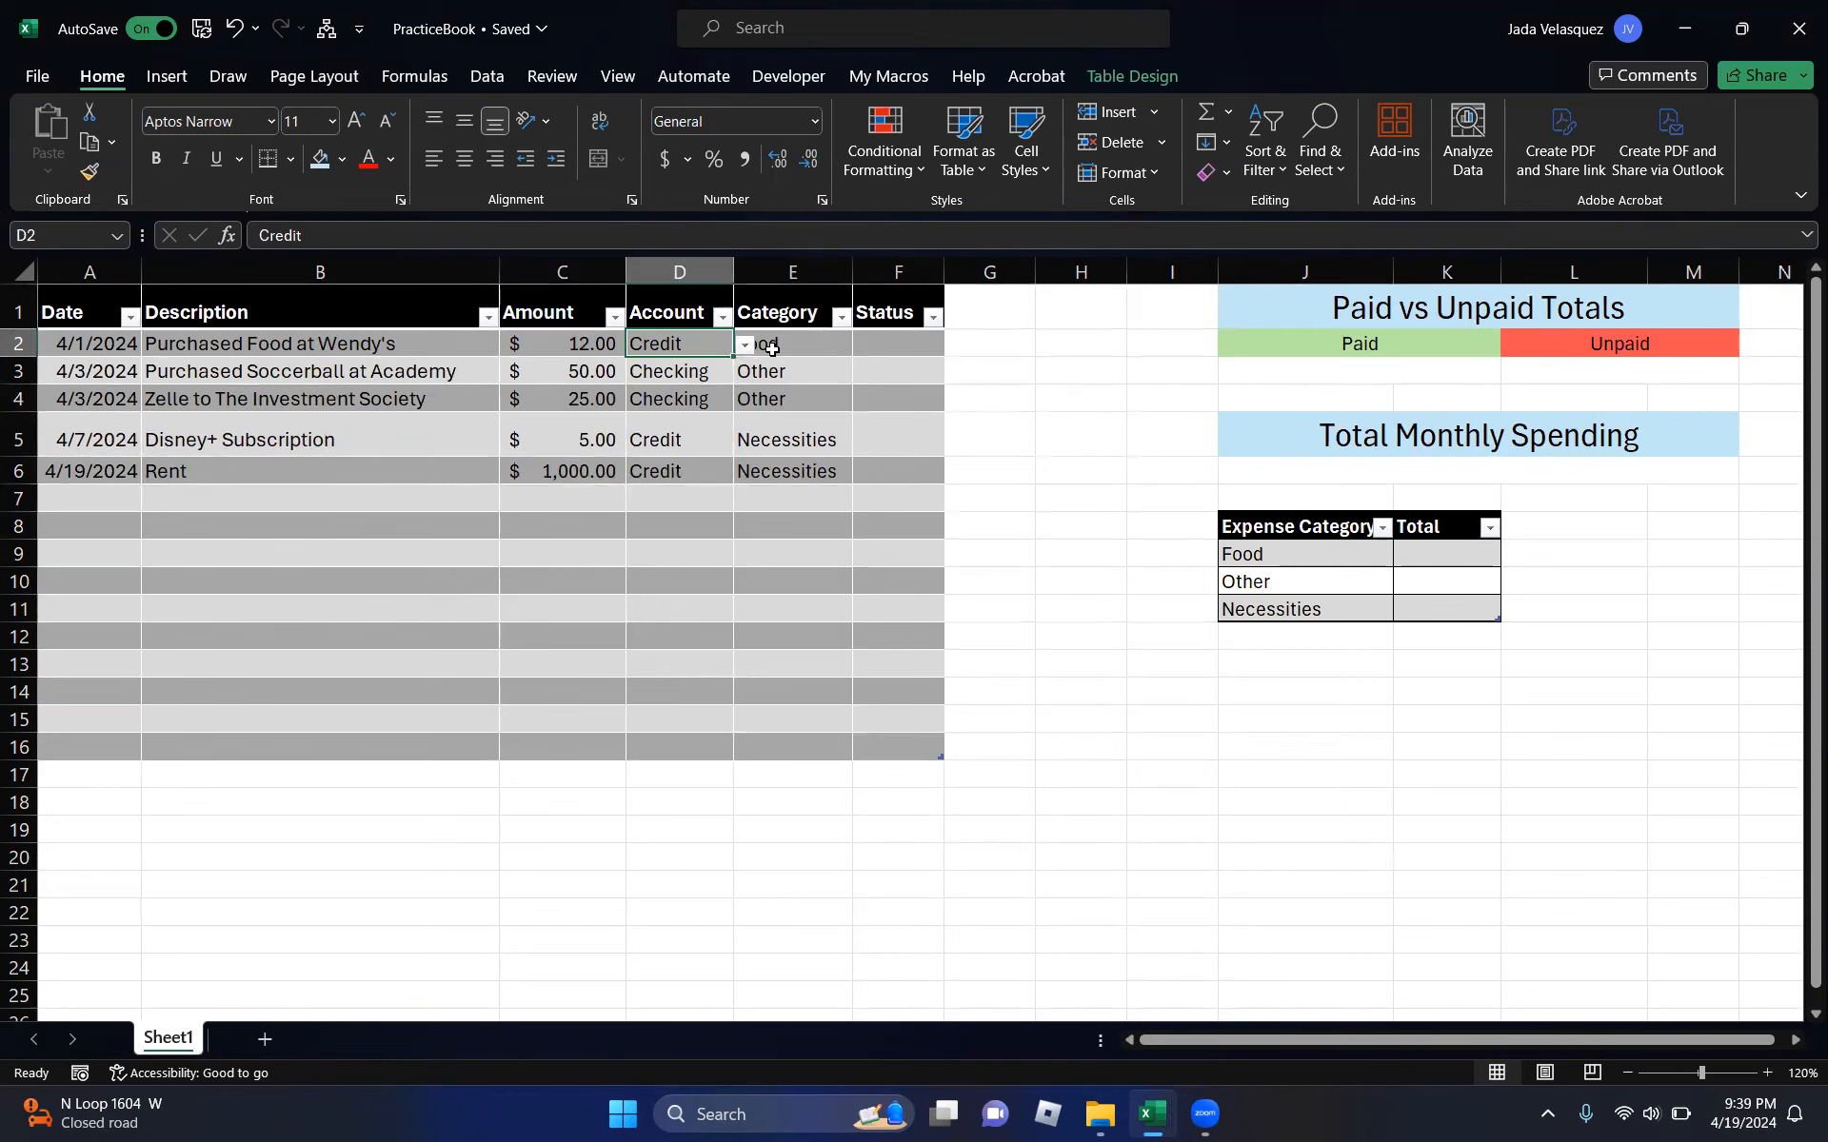
left_click(679, 376)
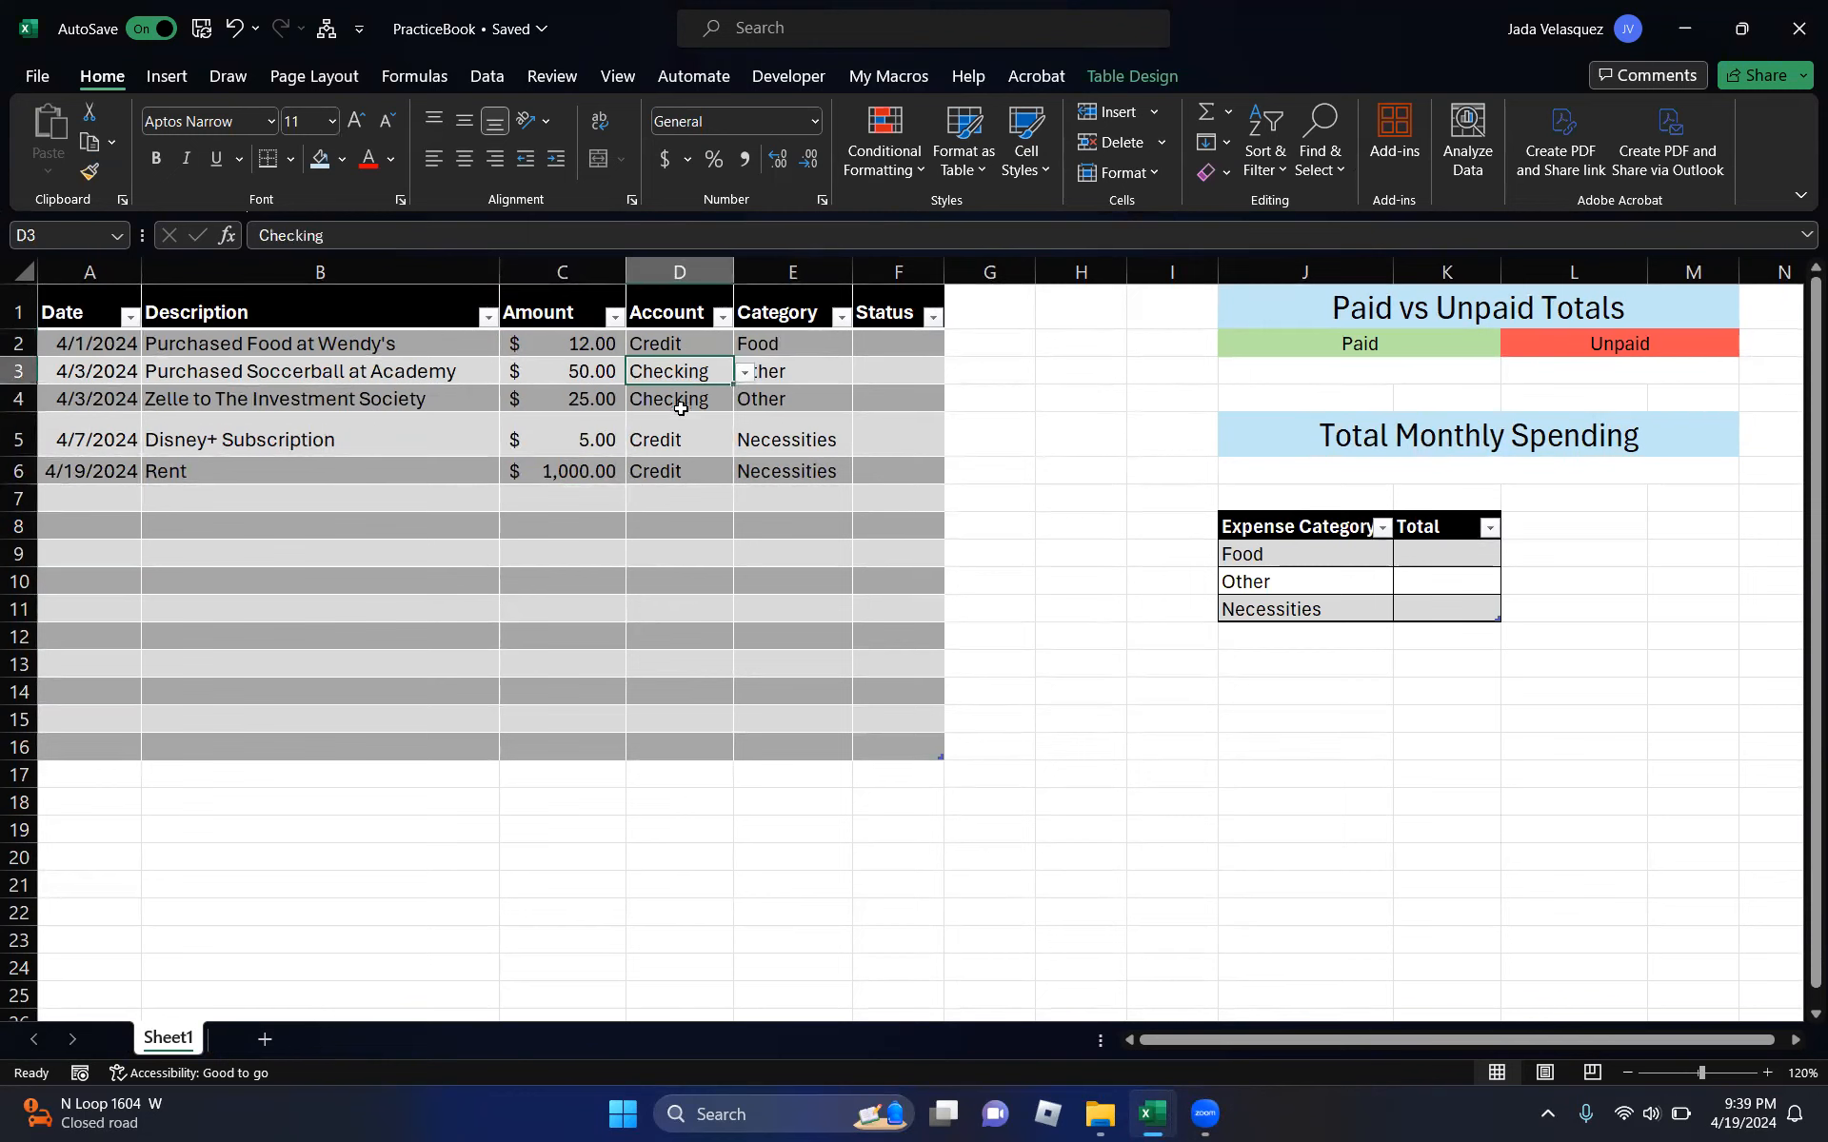
left_click(688, 405)
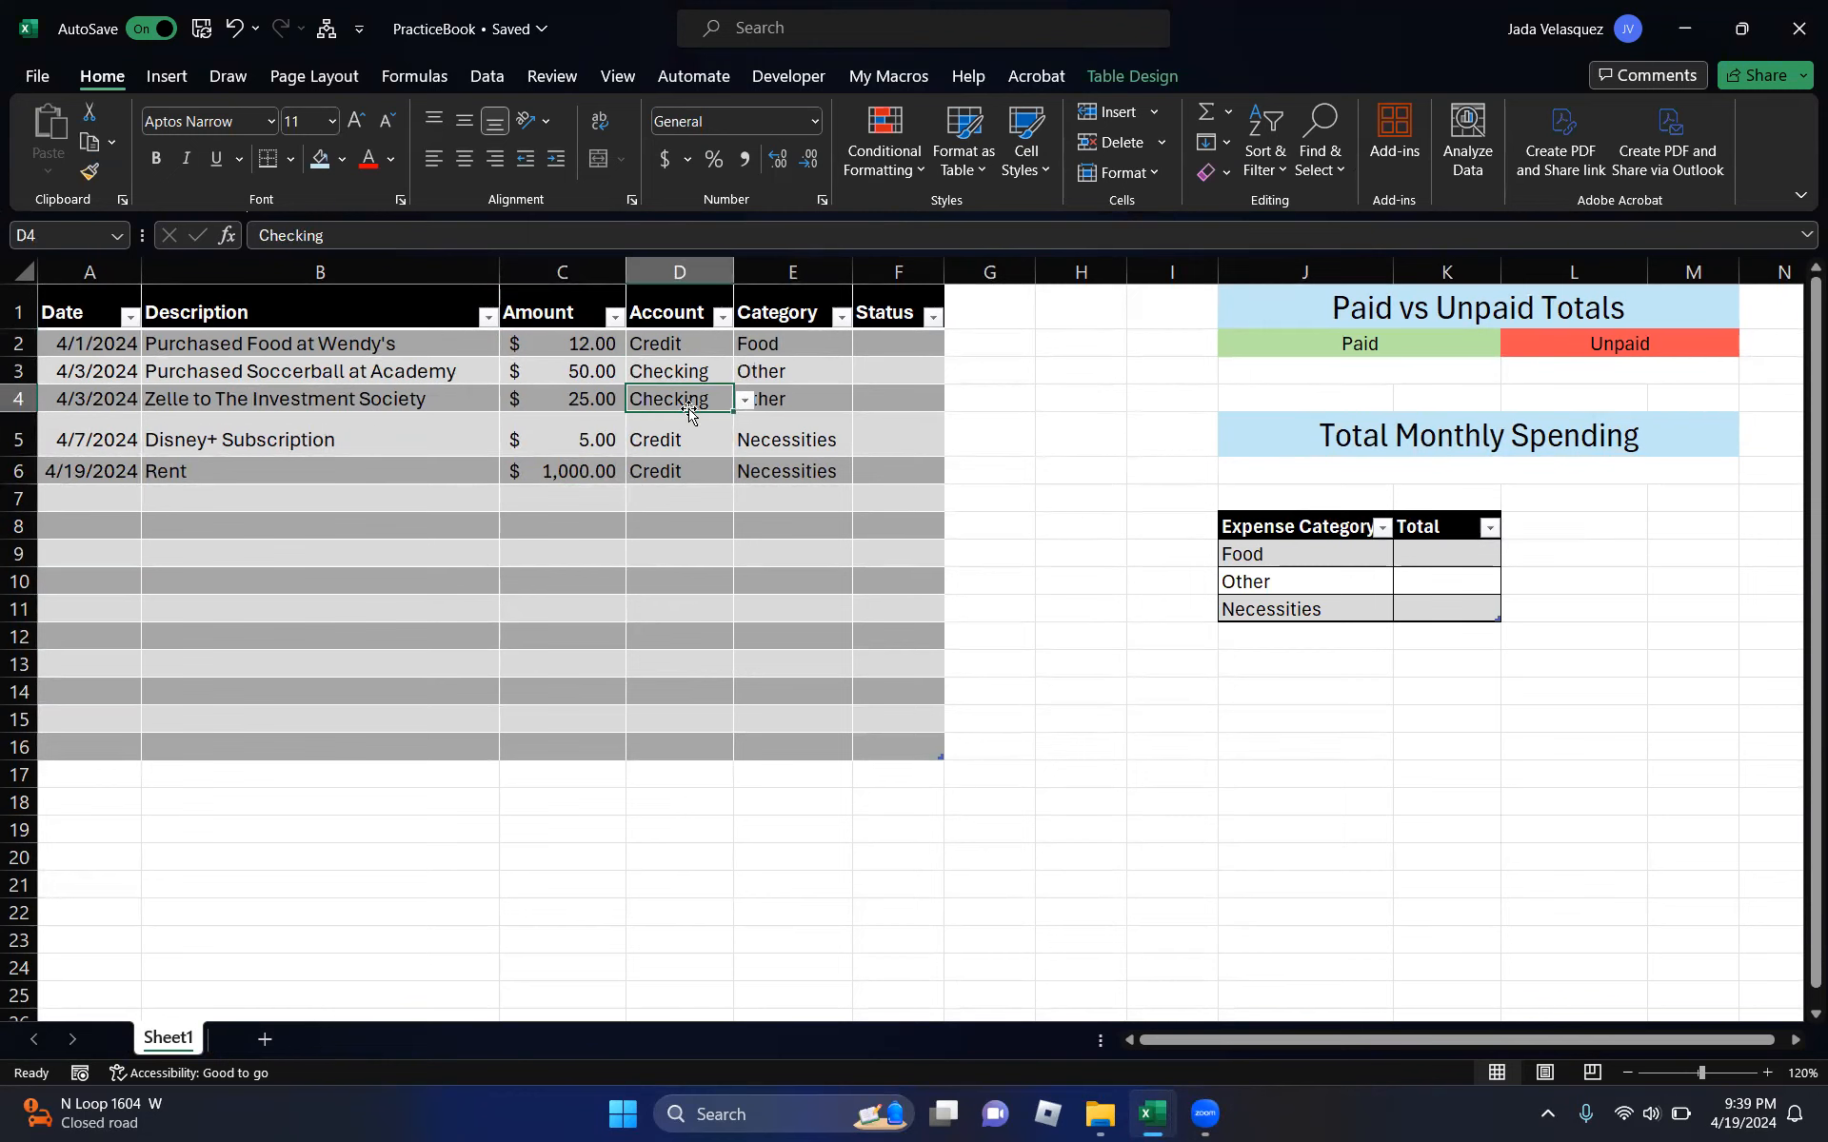
left_click(829, 349)
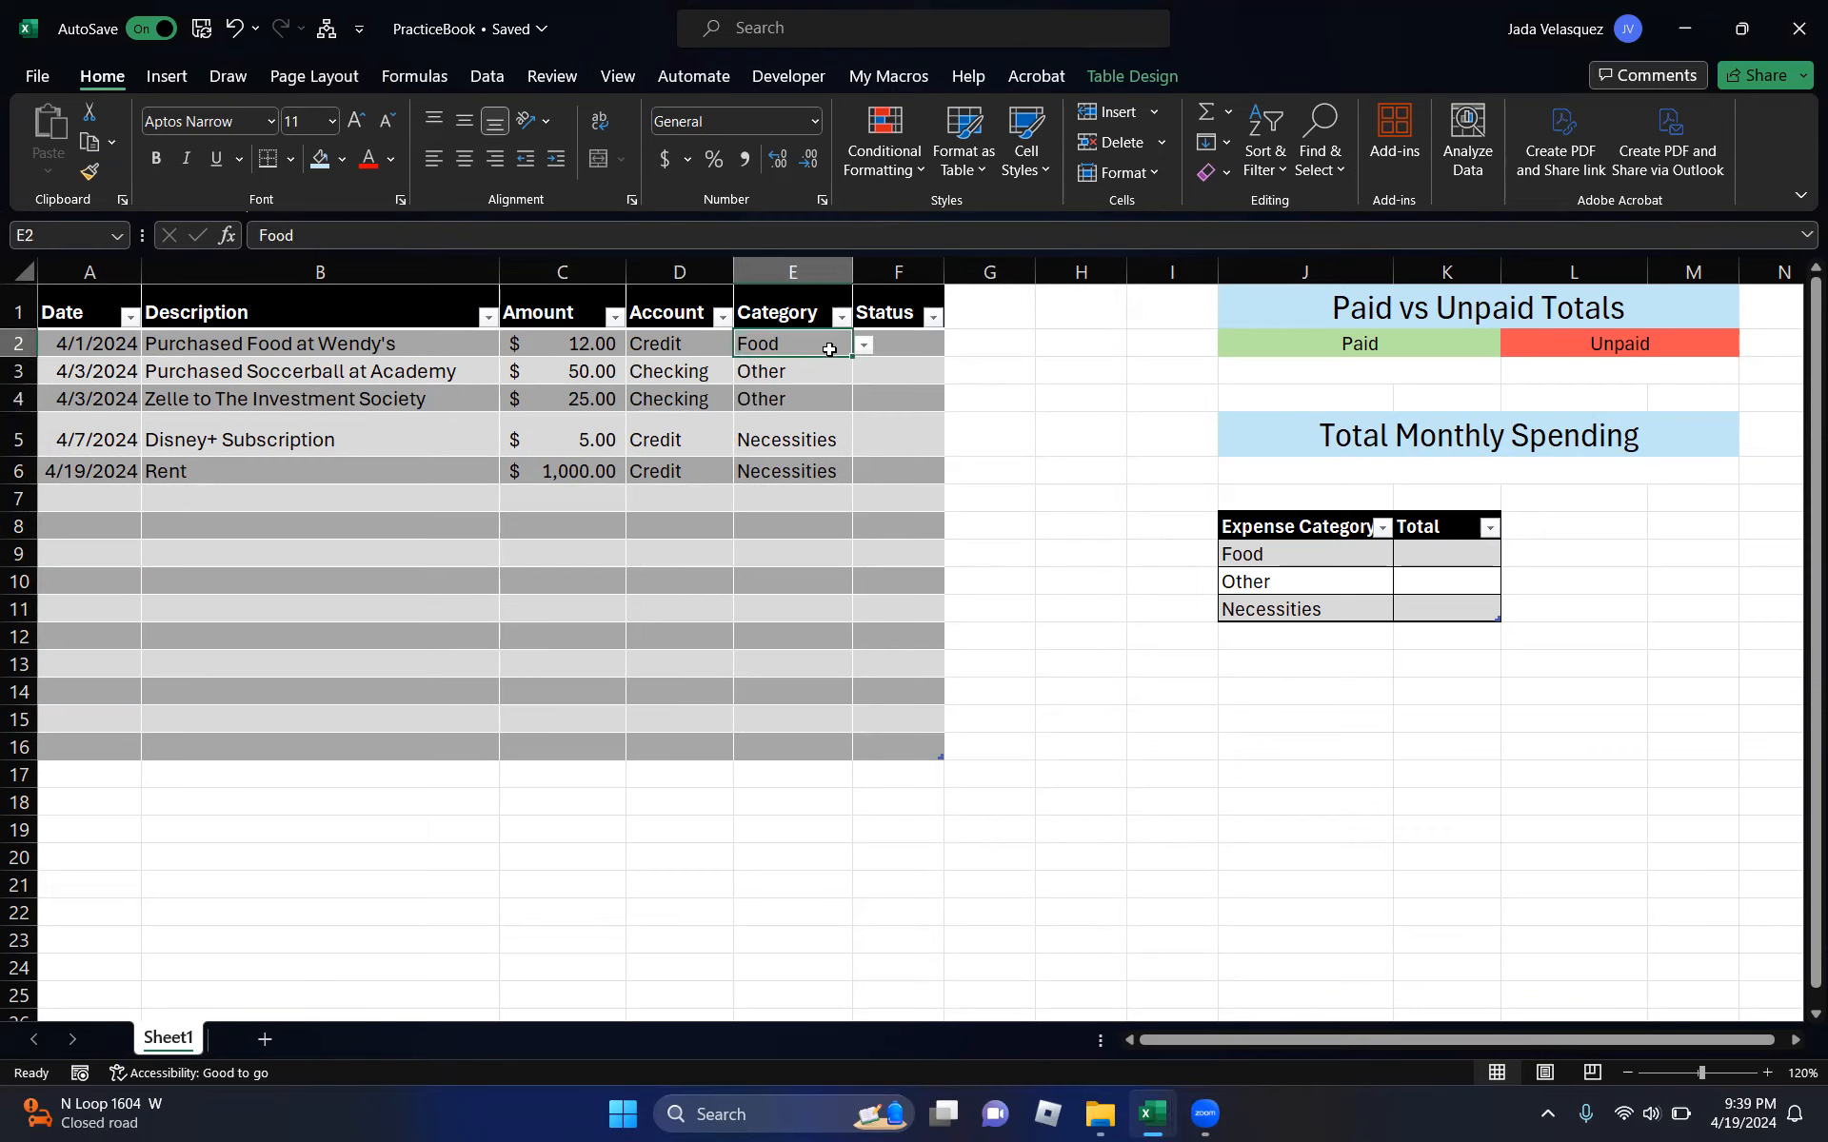
left_click(907, 343)
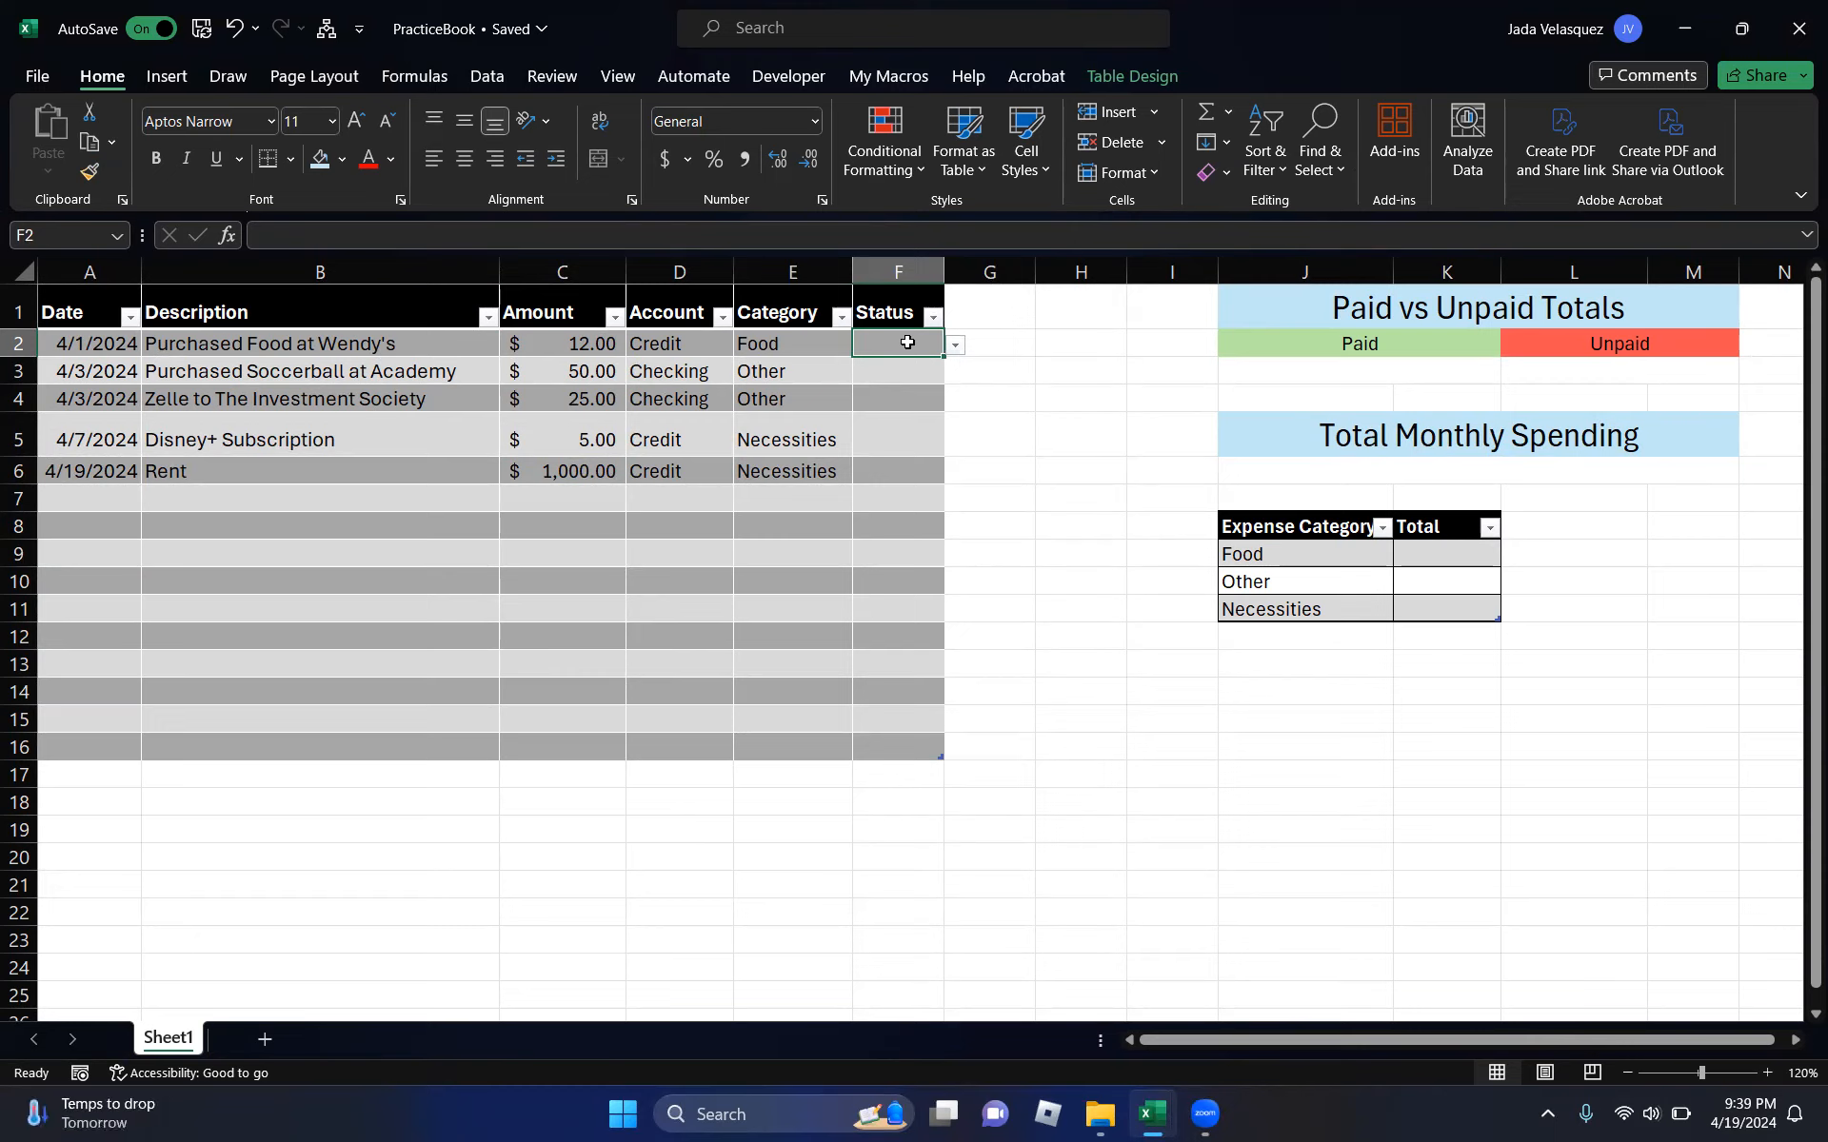
- Clear the Status cells and select F2 through F16
left_click_drag(907, 343, 902, 720)
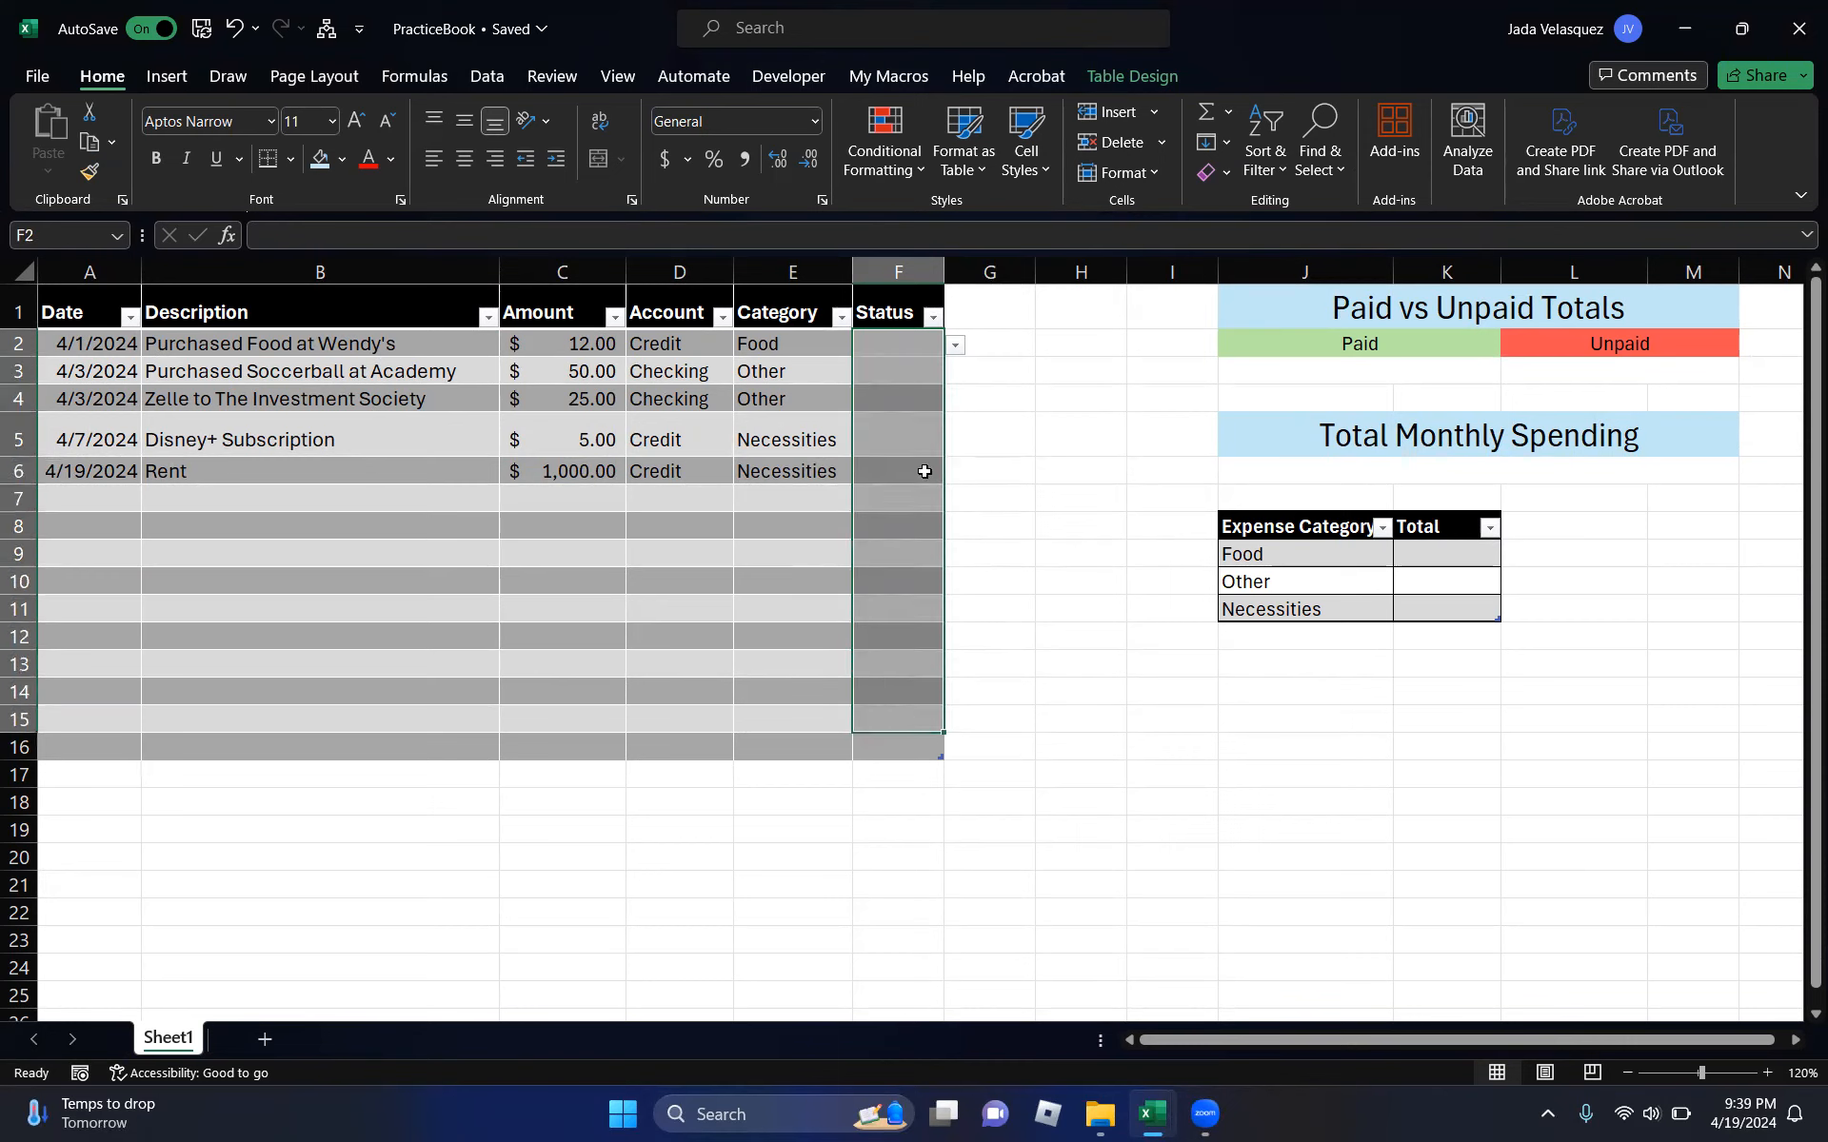
left_click(921, 453)
left_click_drag(927, 347, 935, 745)
left_click(1218, 178)
left_click(1230, 212)
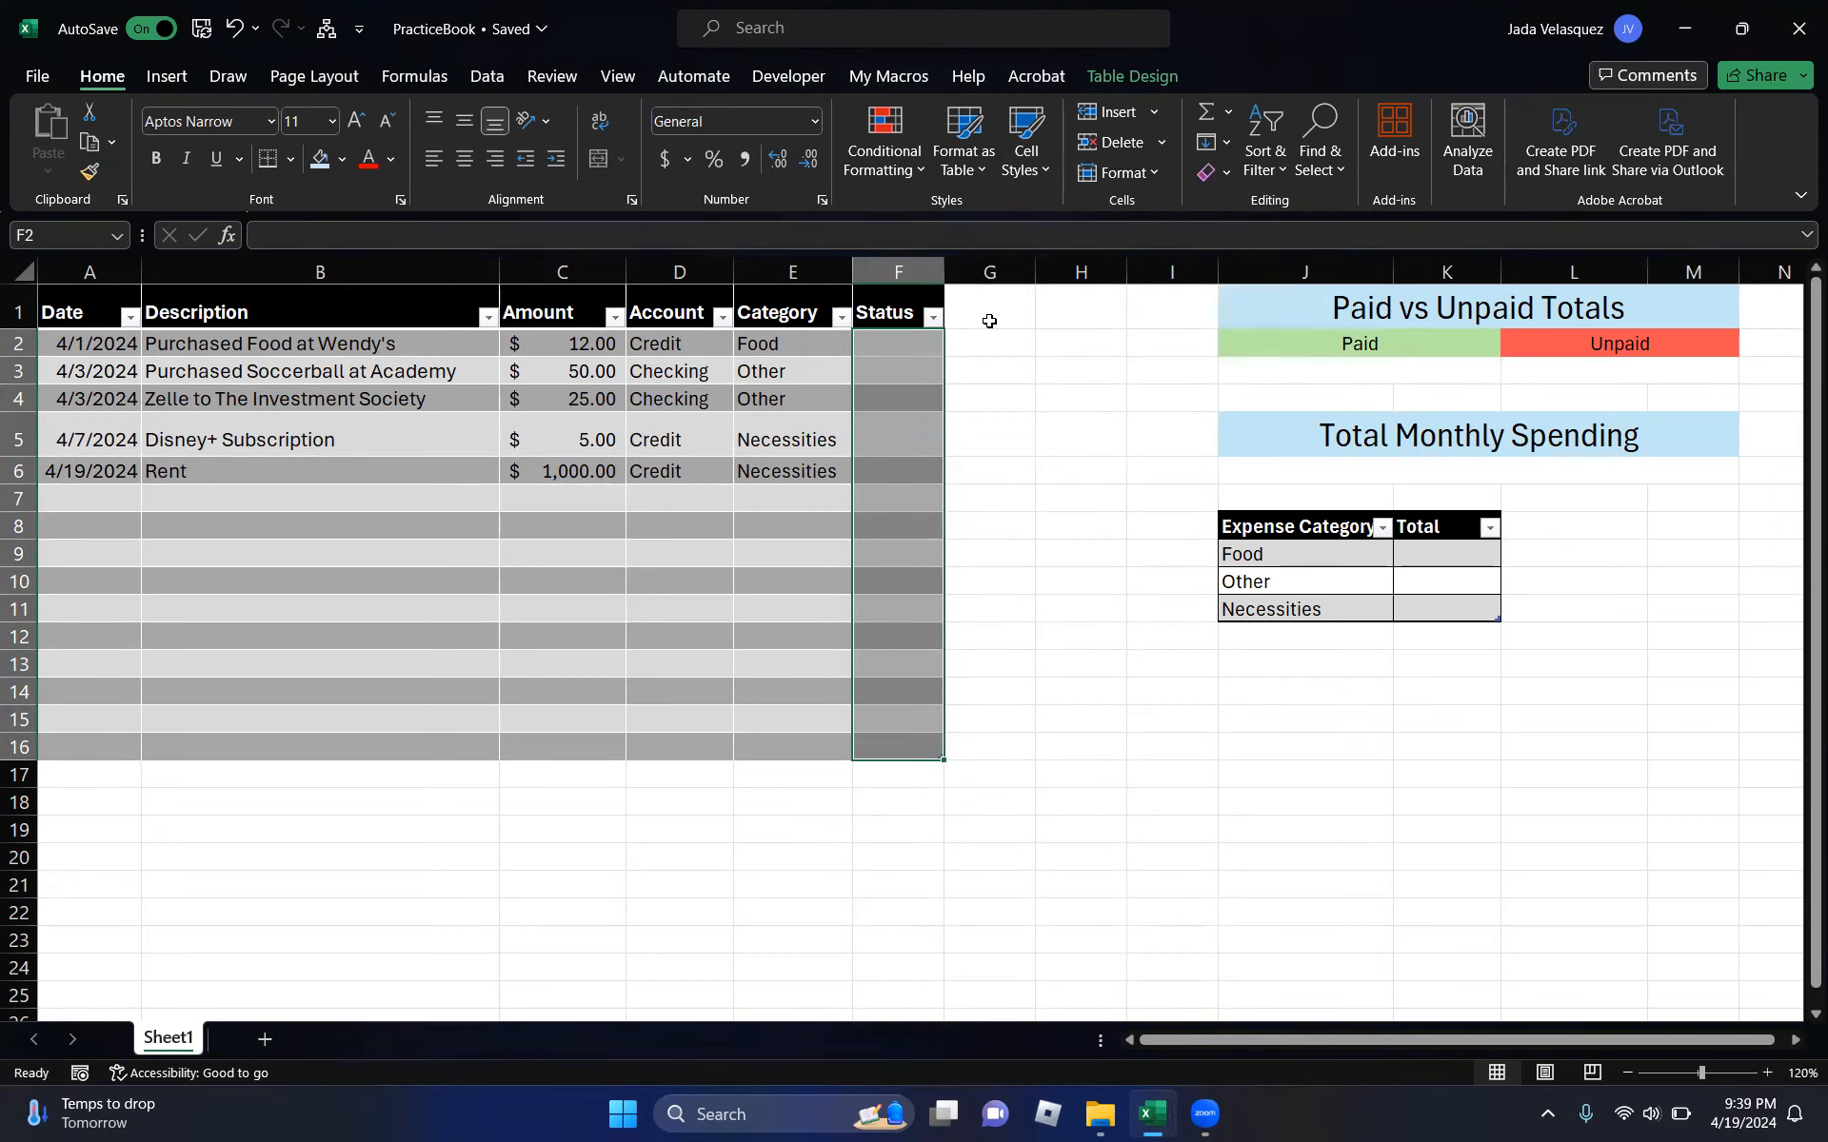
left_click(845, 354)
left_click(901, 343)
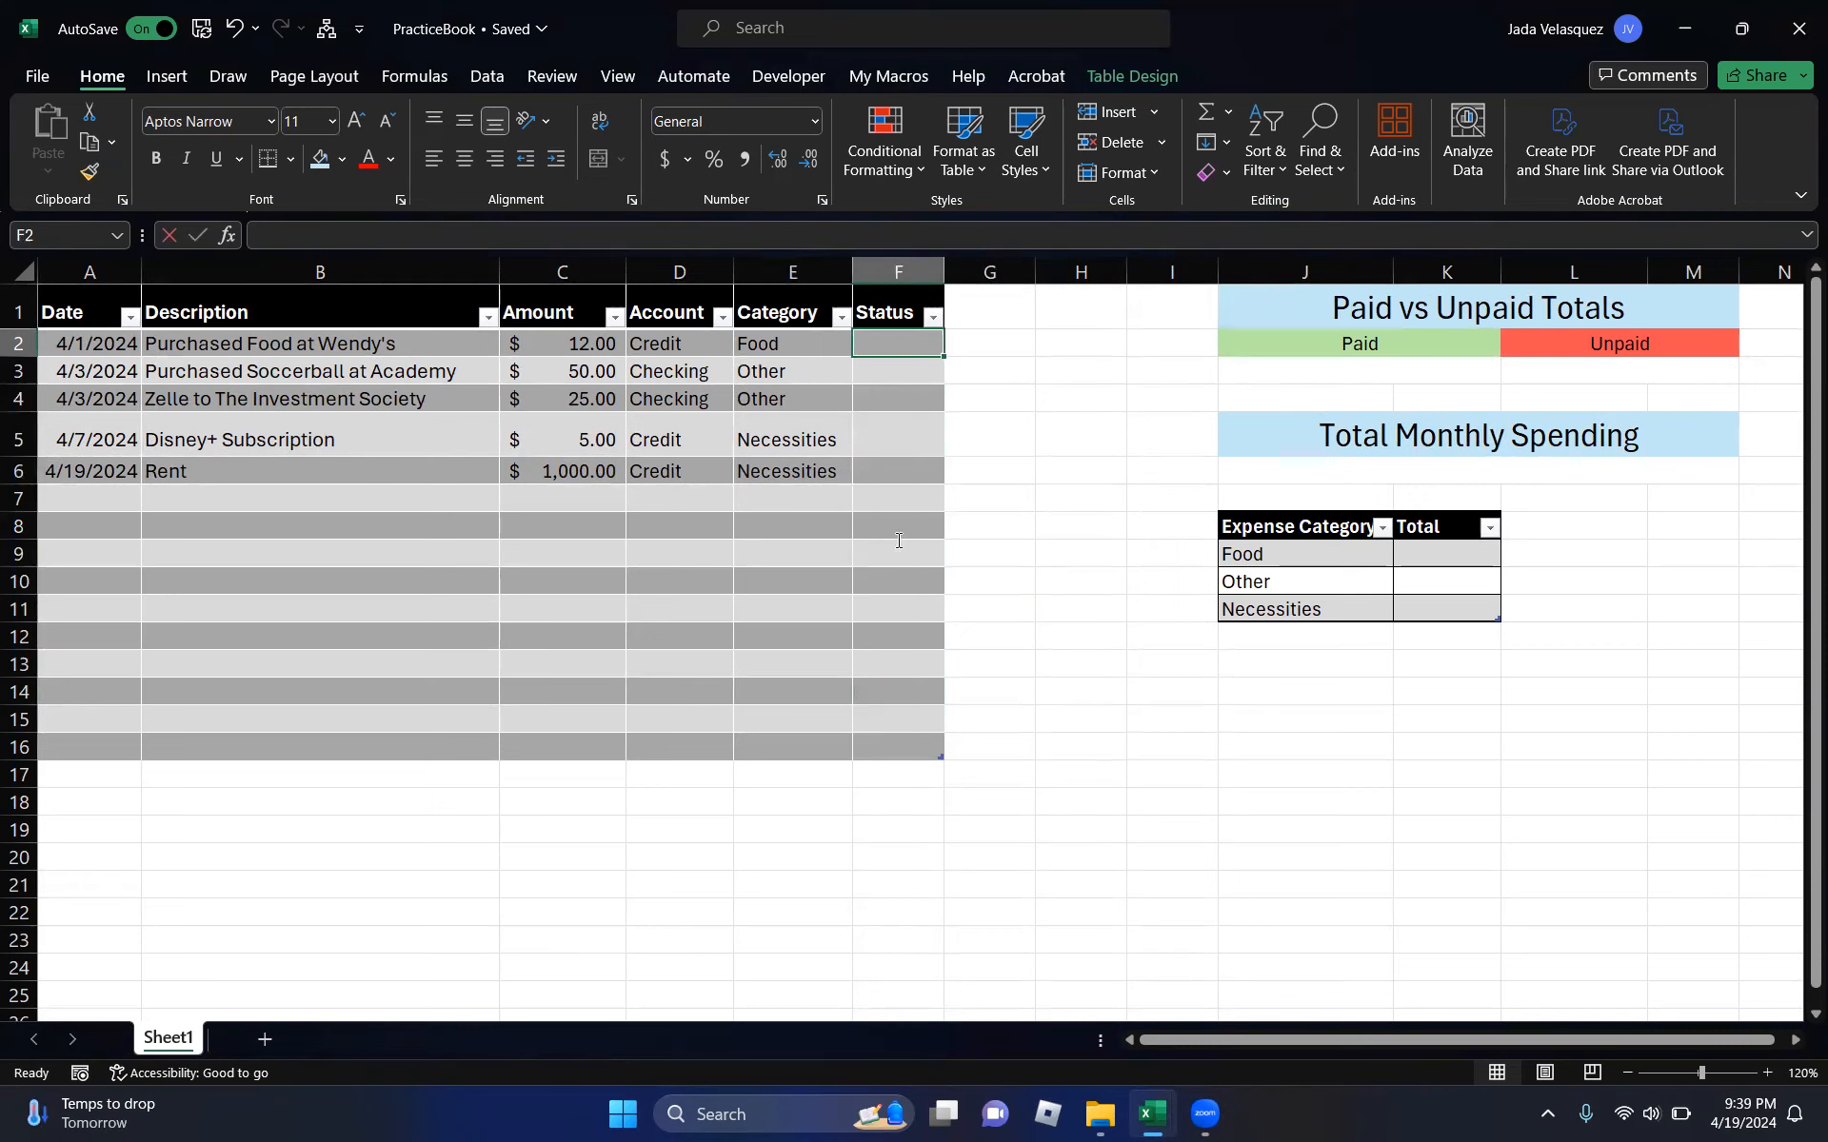
left_click(846, 369)
left_click_drag(894, 344, 905, 758)
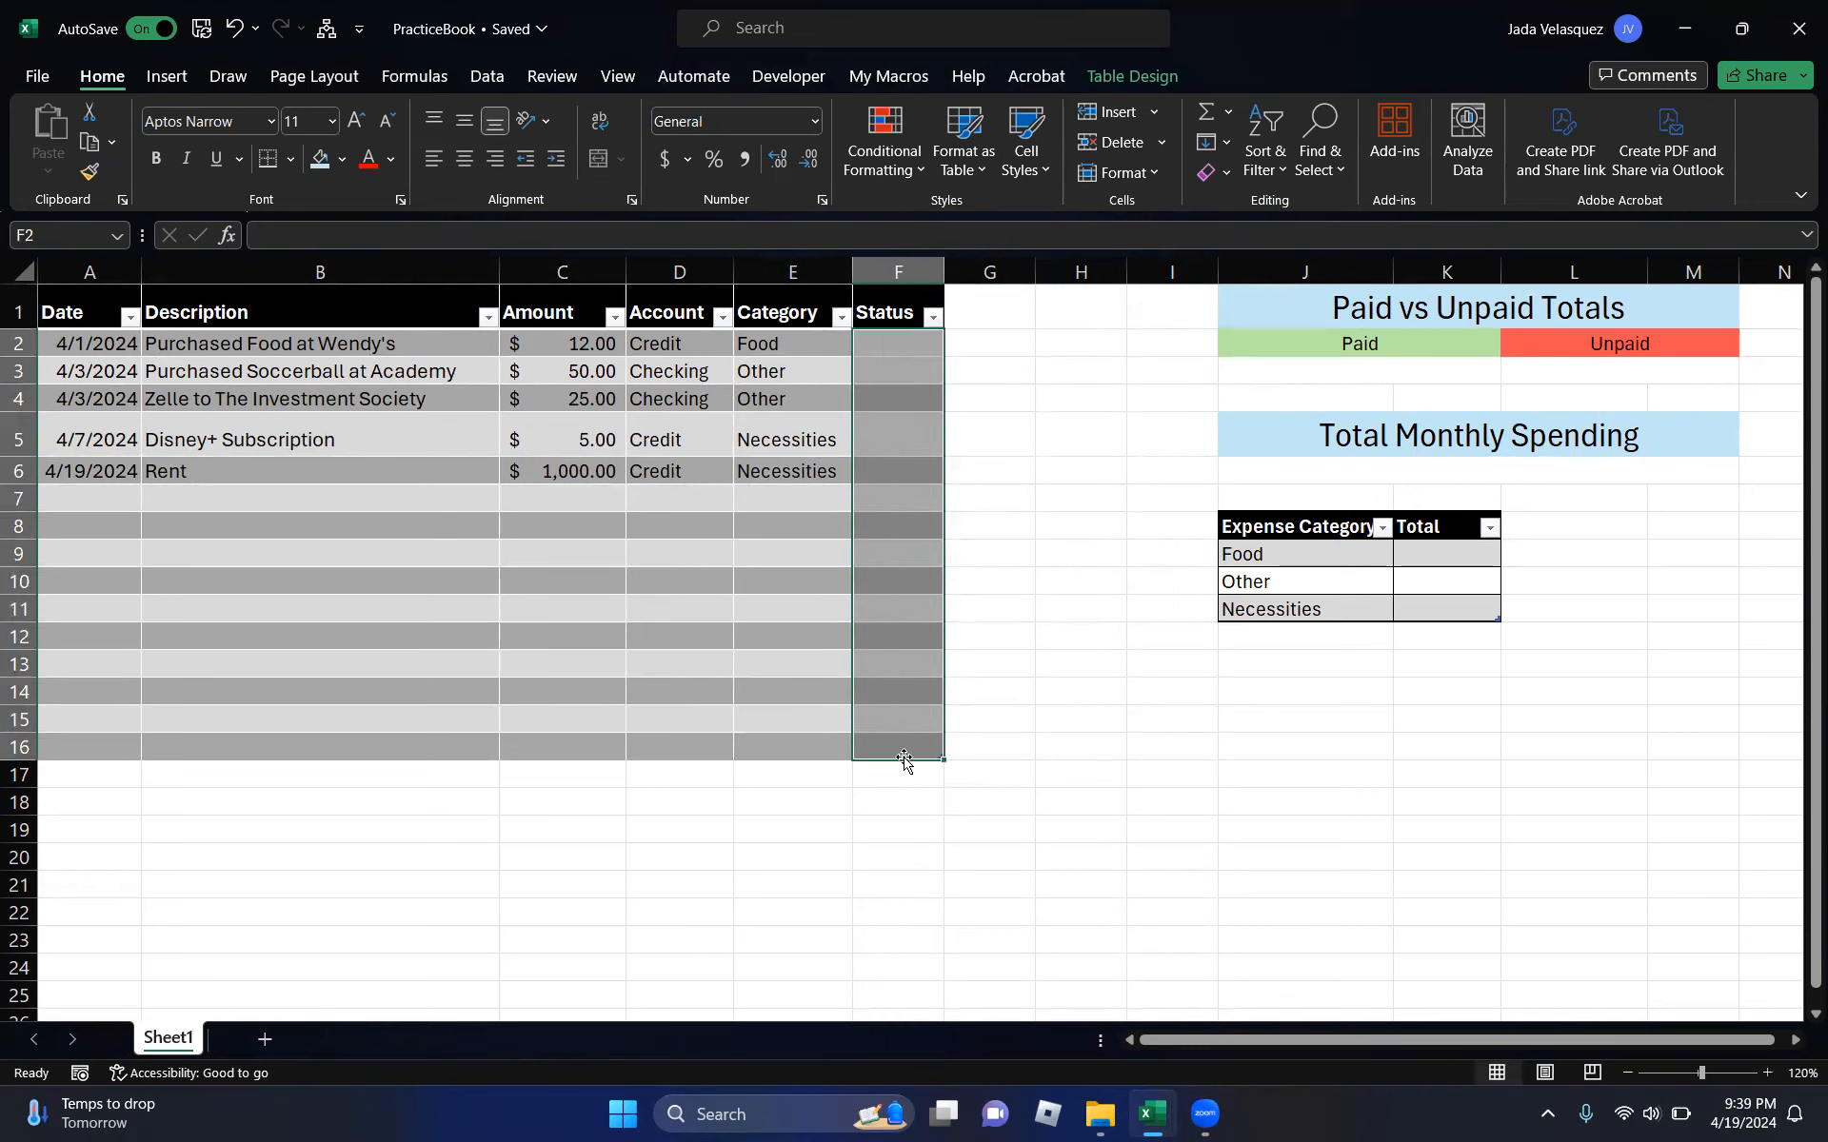
- Apply List data validation with source 'Paid, Unpaid' to the selected Status cells
left_click(480, 78)
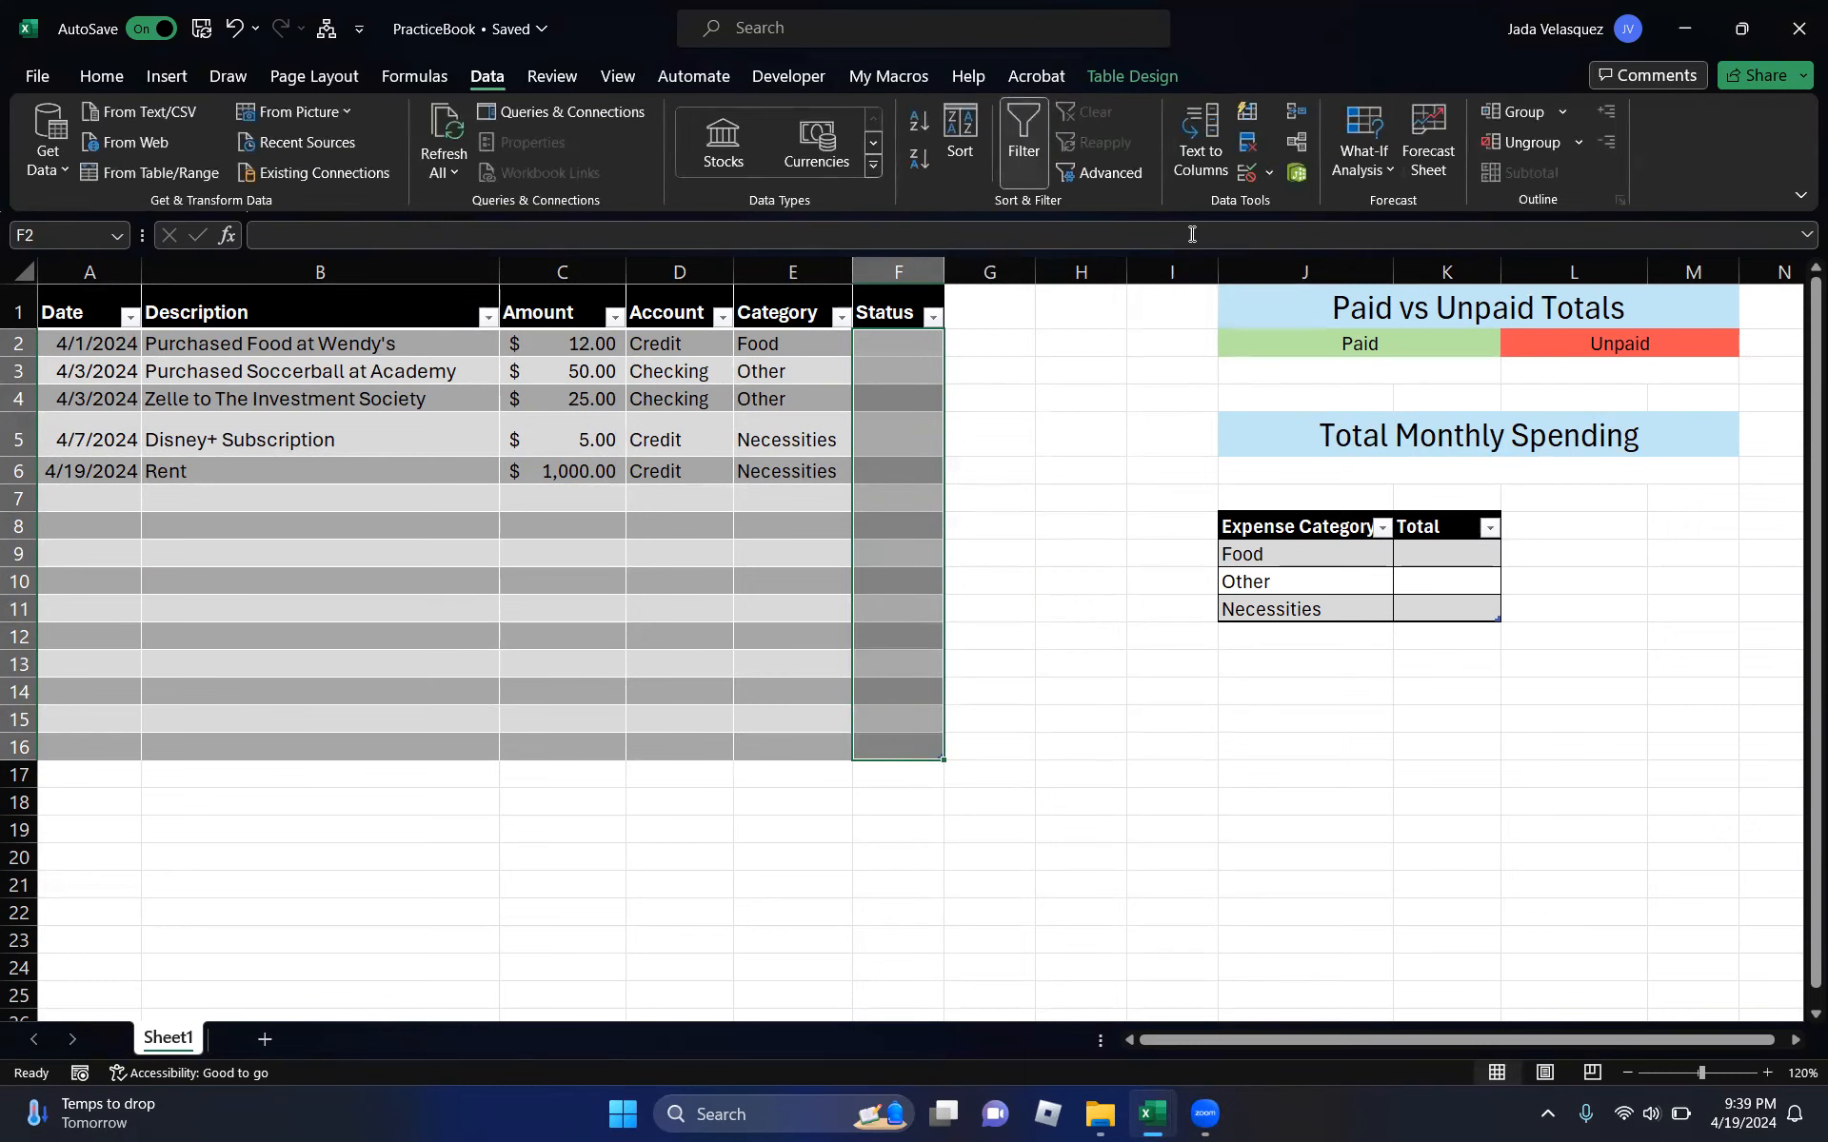
left_click(1244, 174)
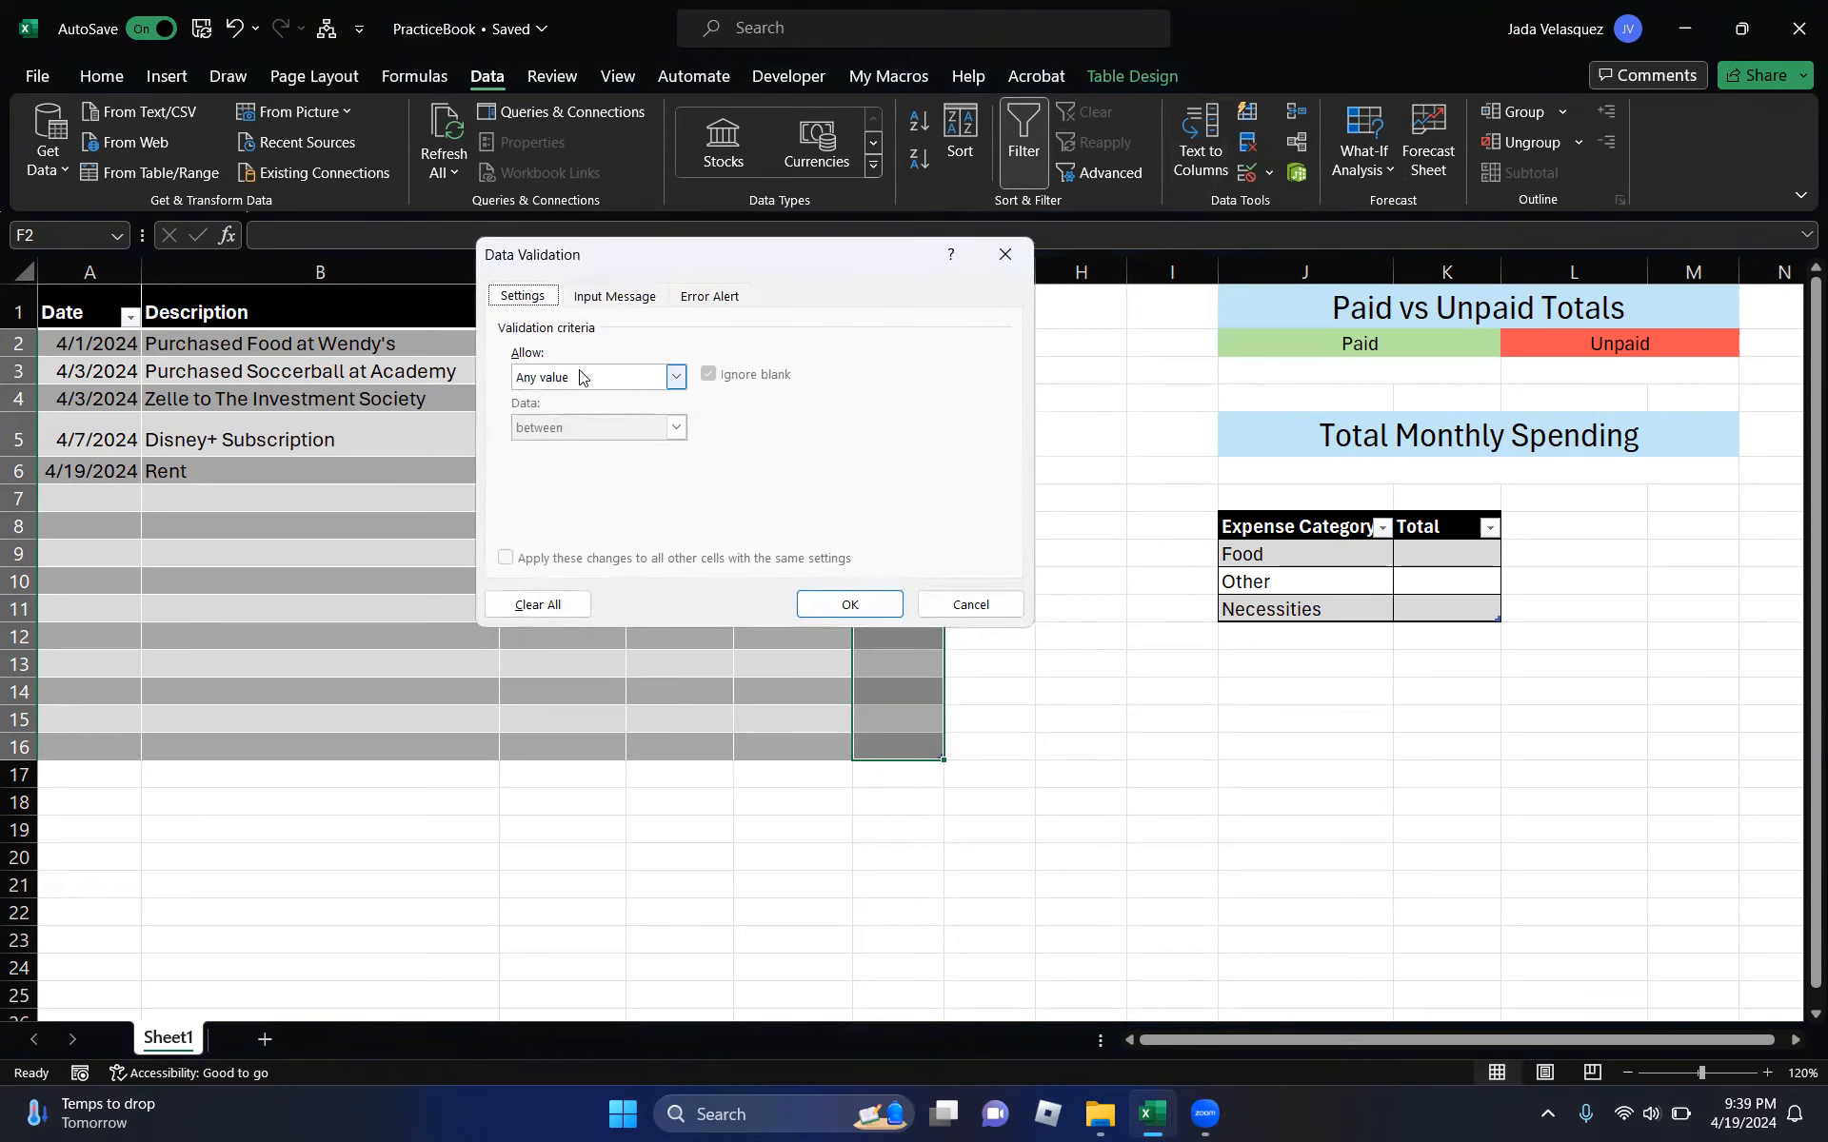
left_click(676, 377)
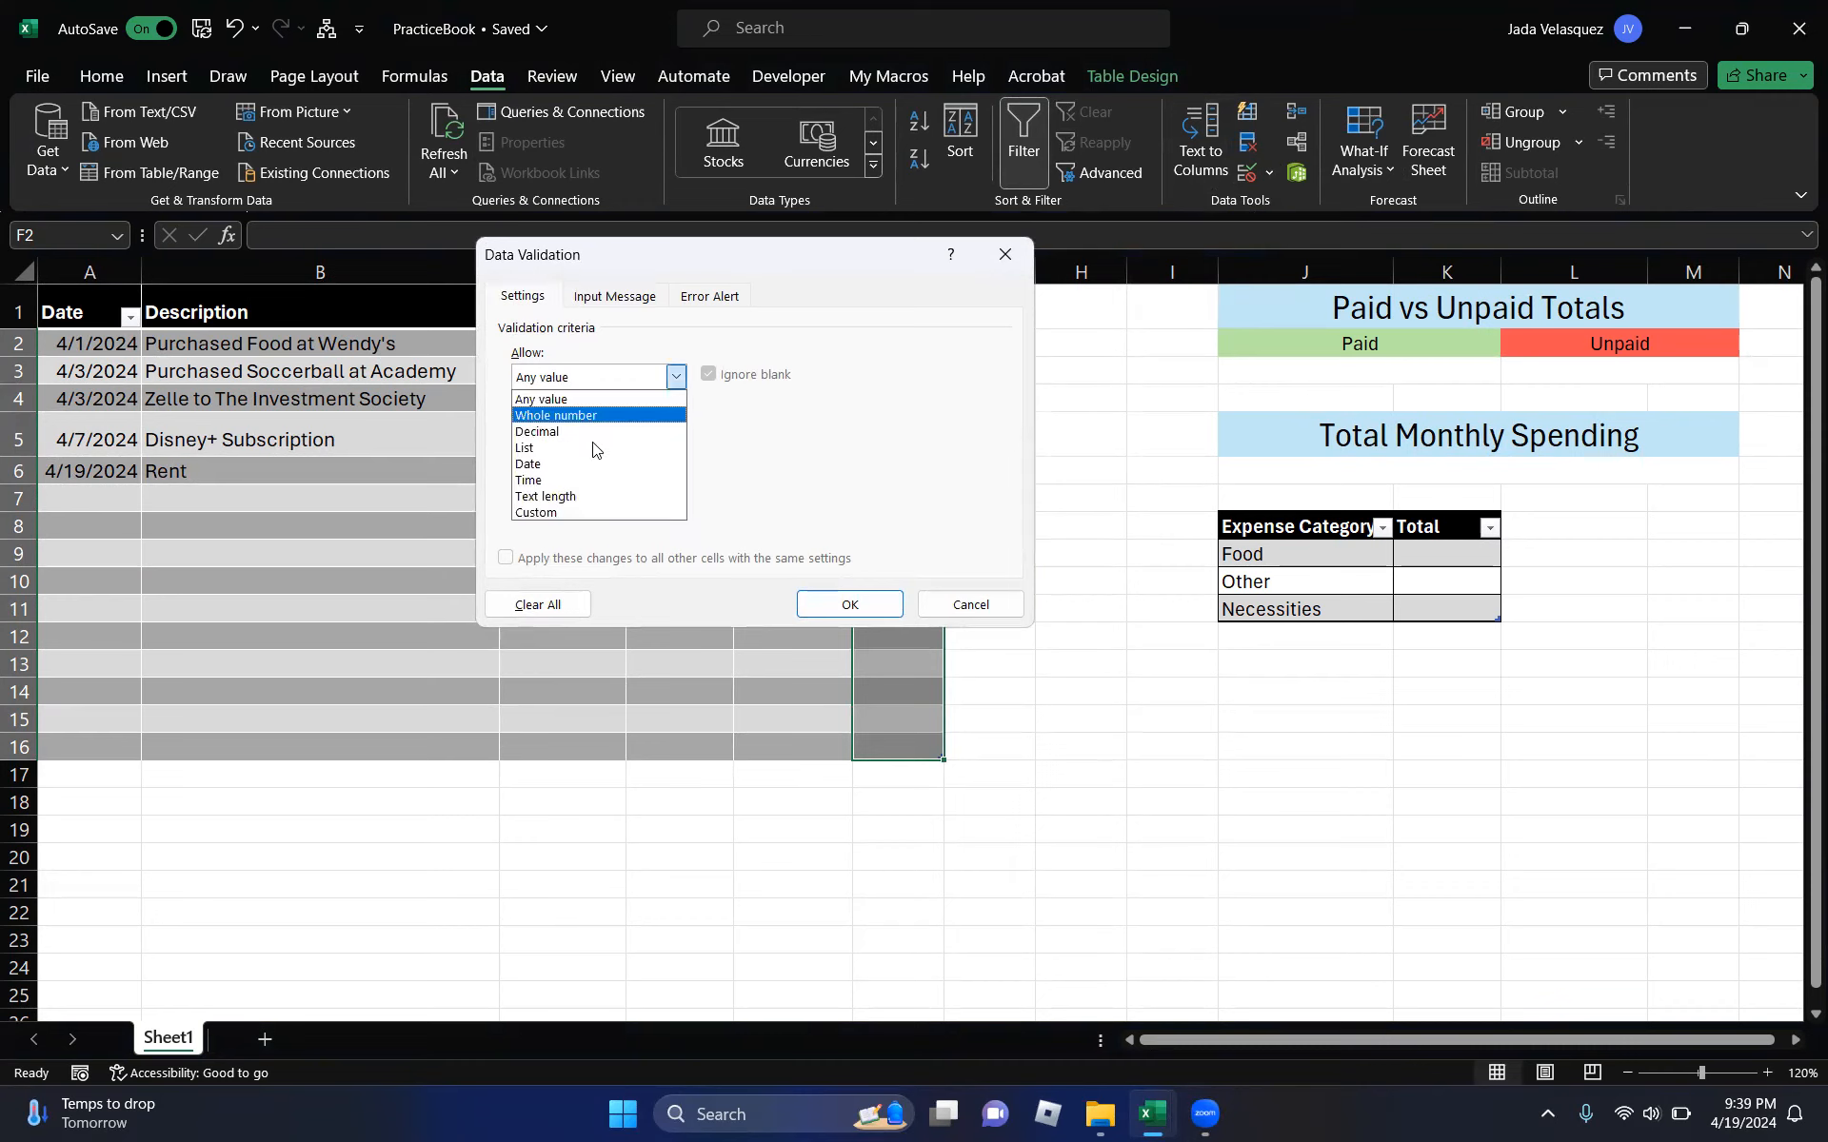
left_click(545, 450)
left_click(548, 478)
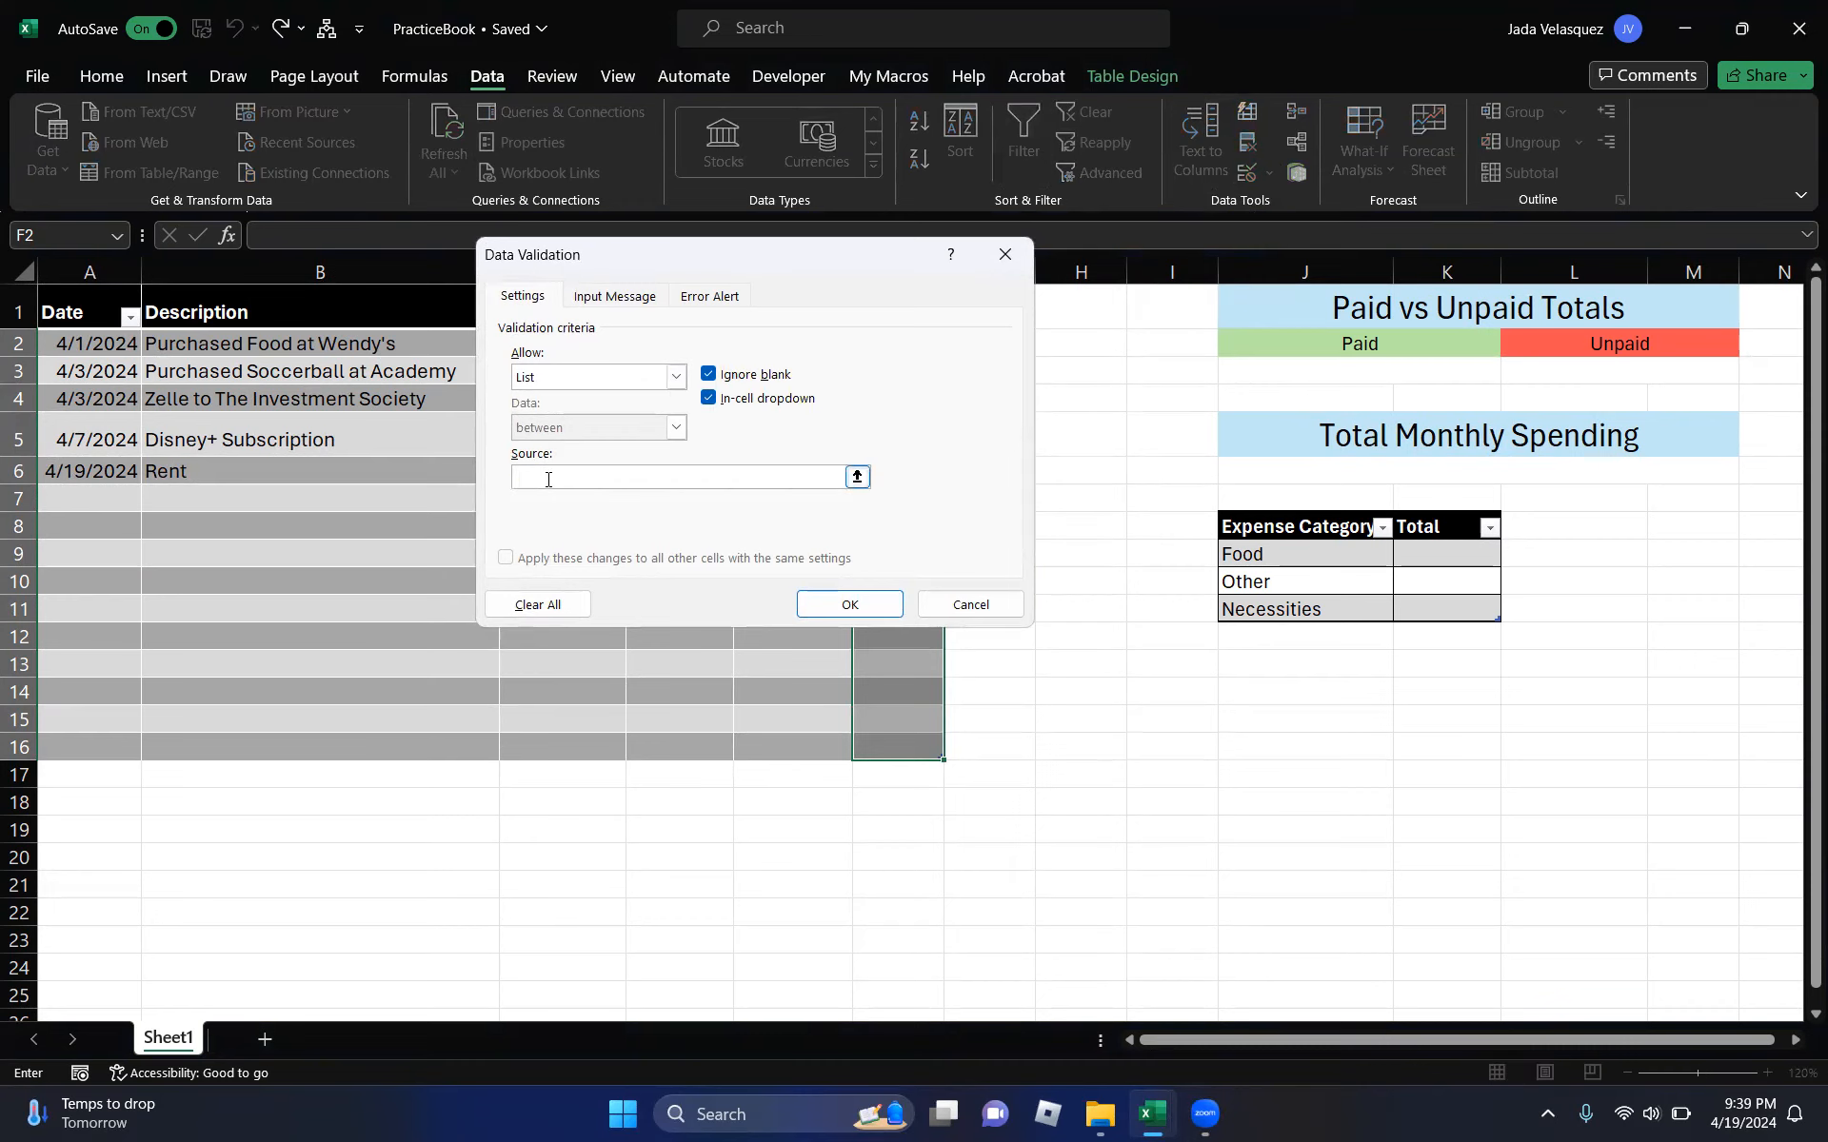
type("Paid, Unpaid")
left_click(831, 612)
- Confirm the Status cells have dropdowns and mark the Wendy's purchase (F2) Unpaid
left_click(890, 370)
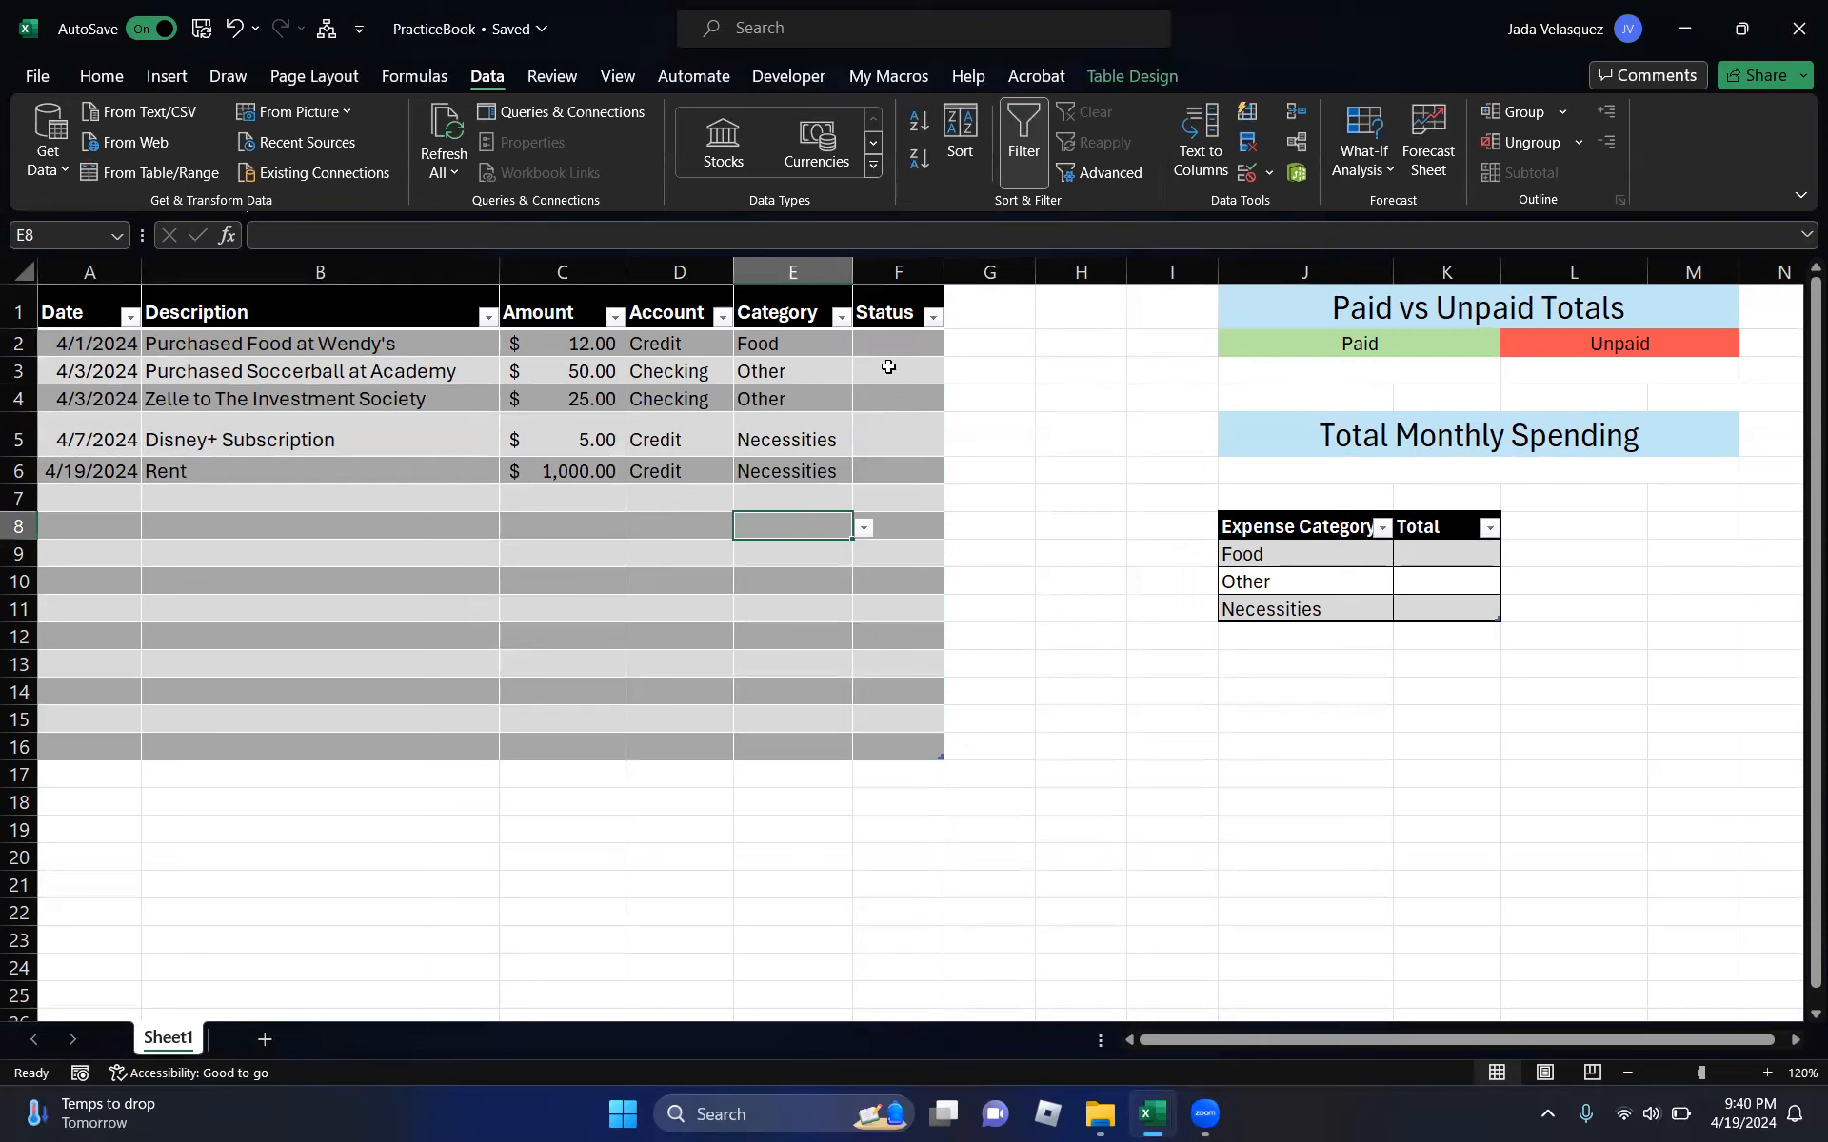
left_click(907, 468)
left_click(909, 657)
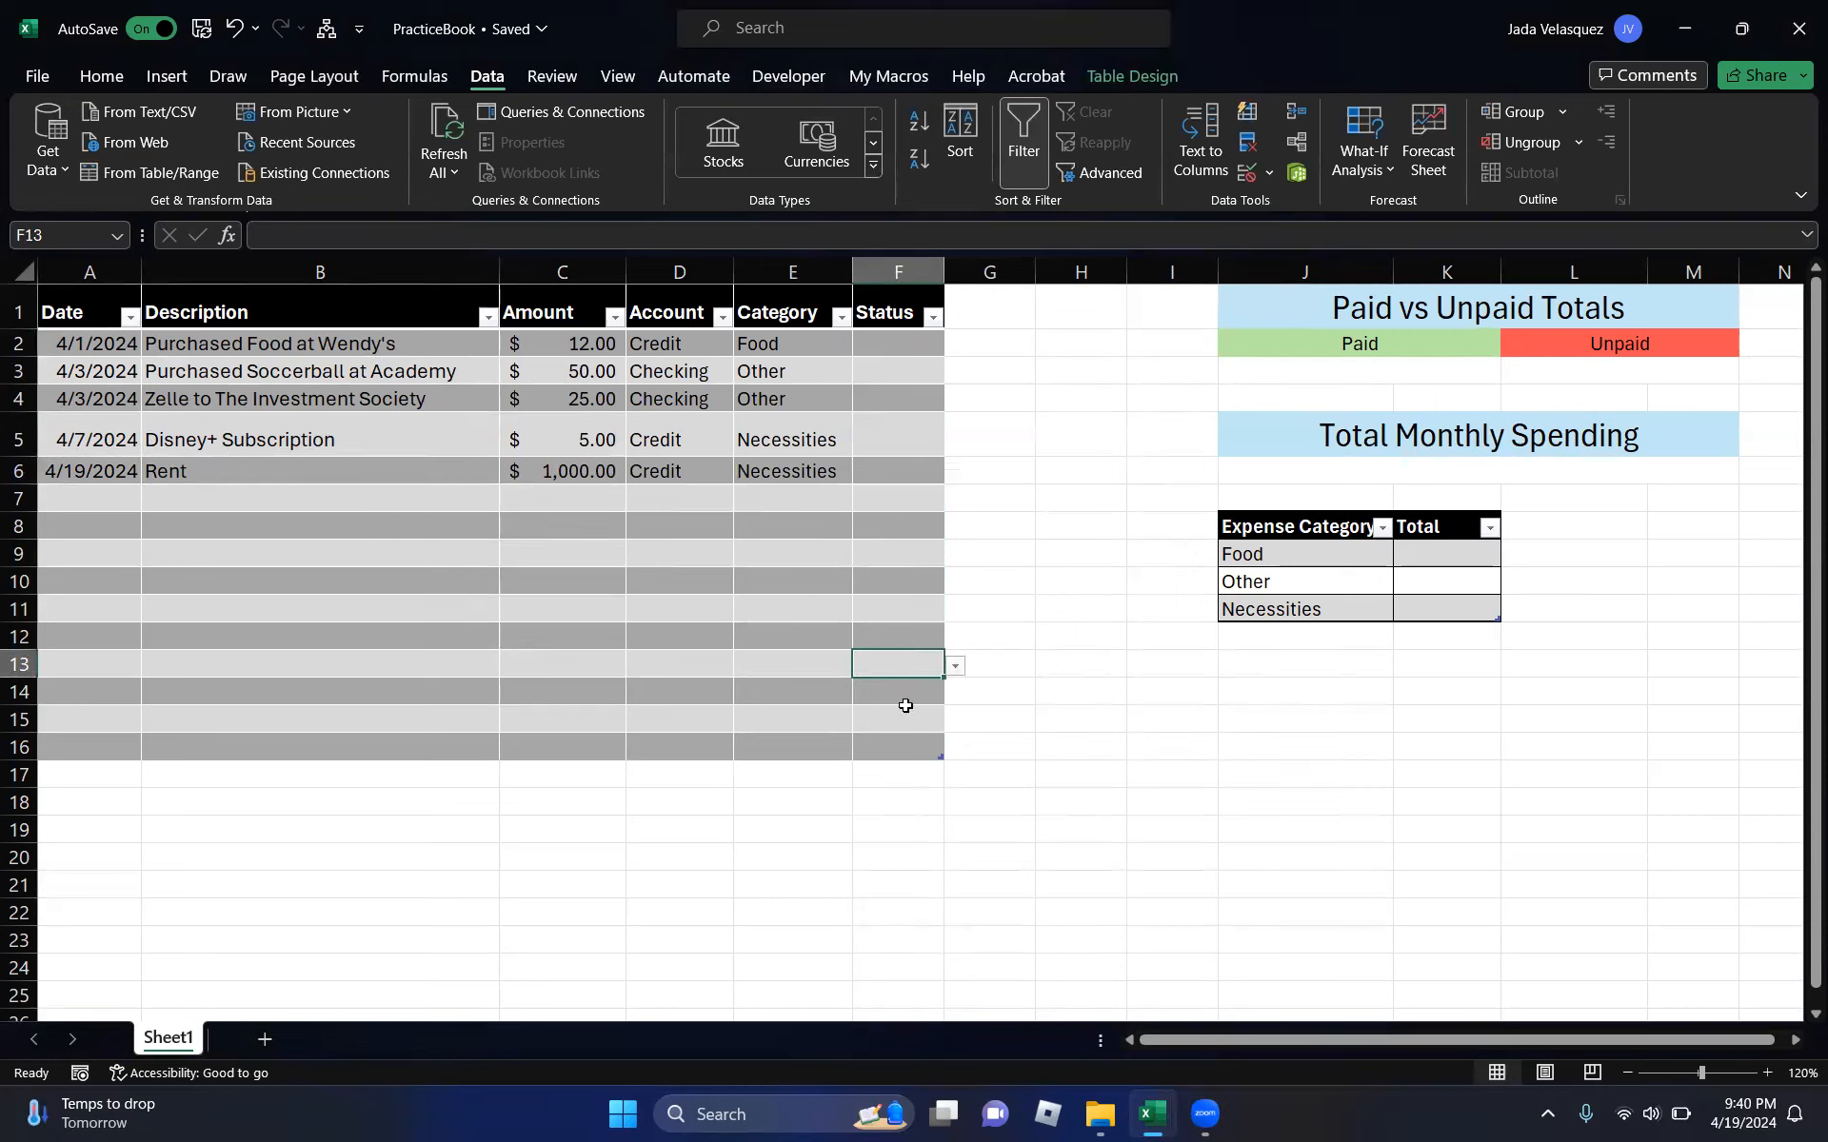
left_click(905, 723)
left_click(909, 343)
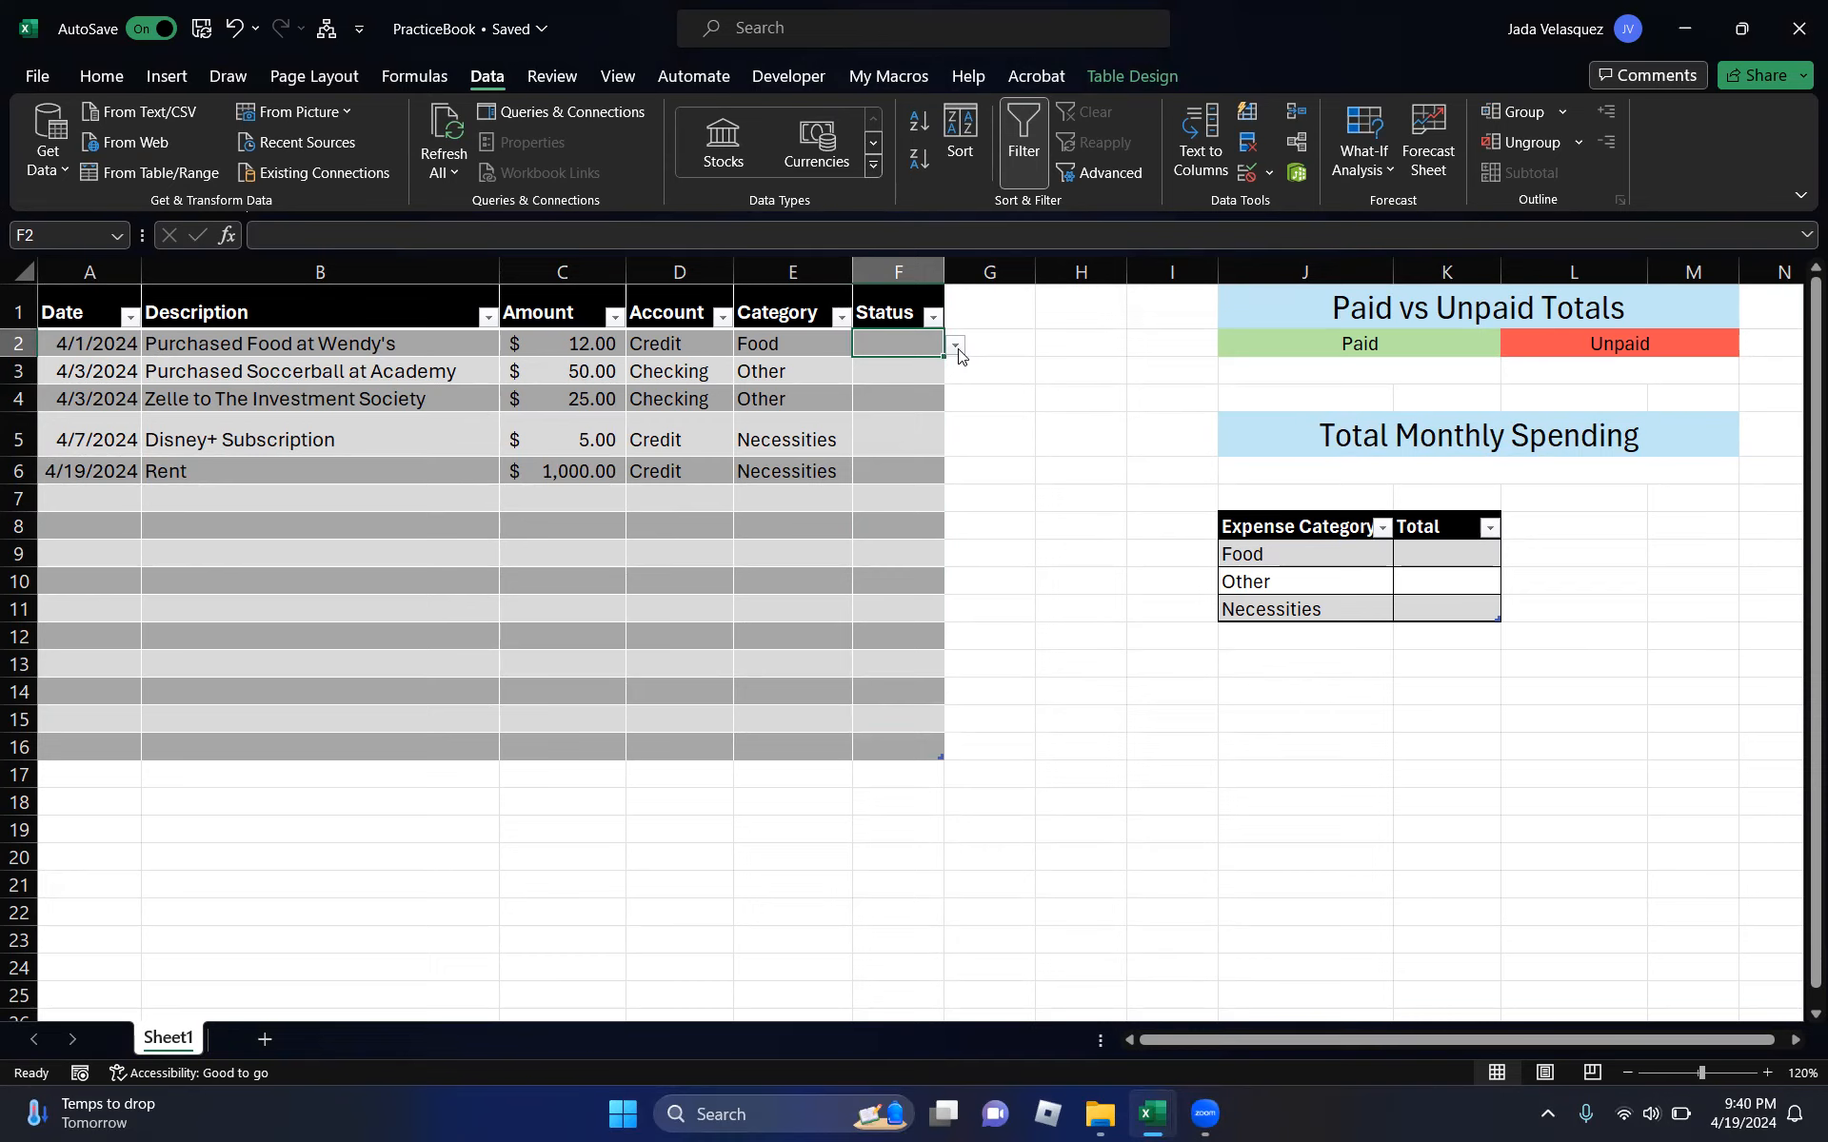
left_click(955, 347)
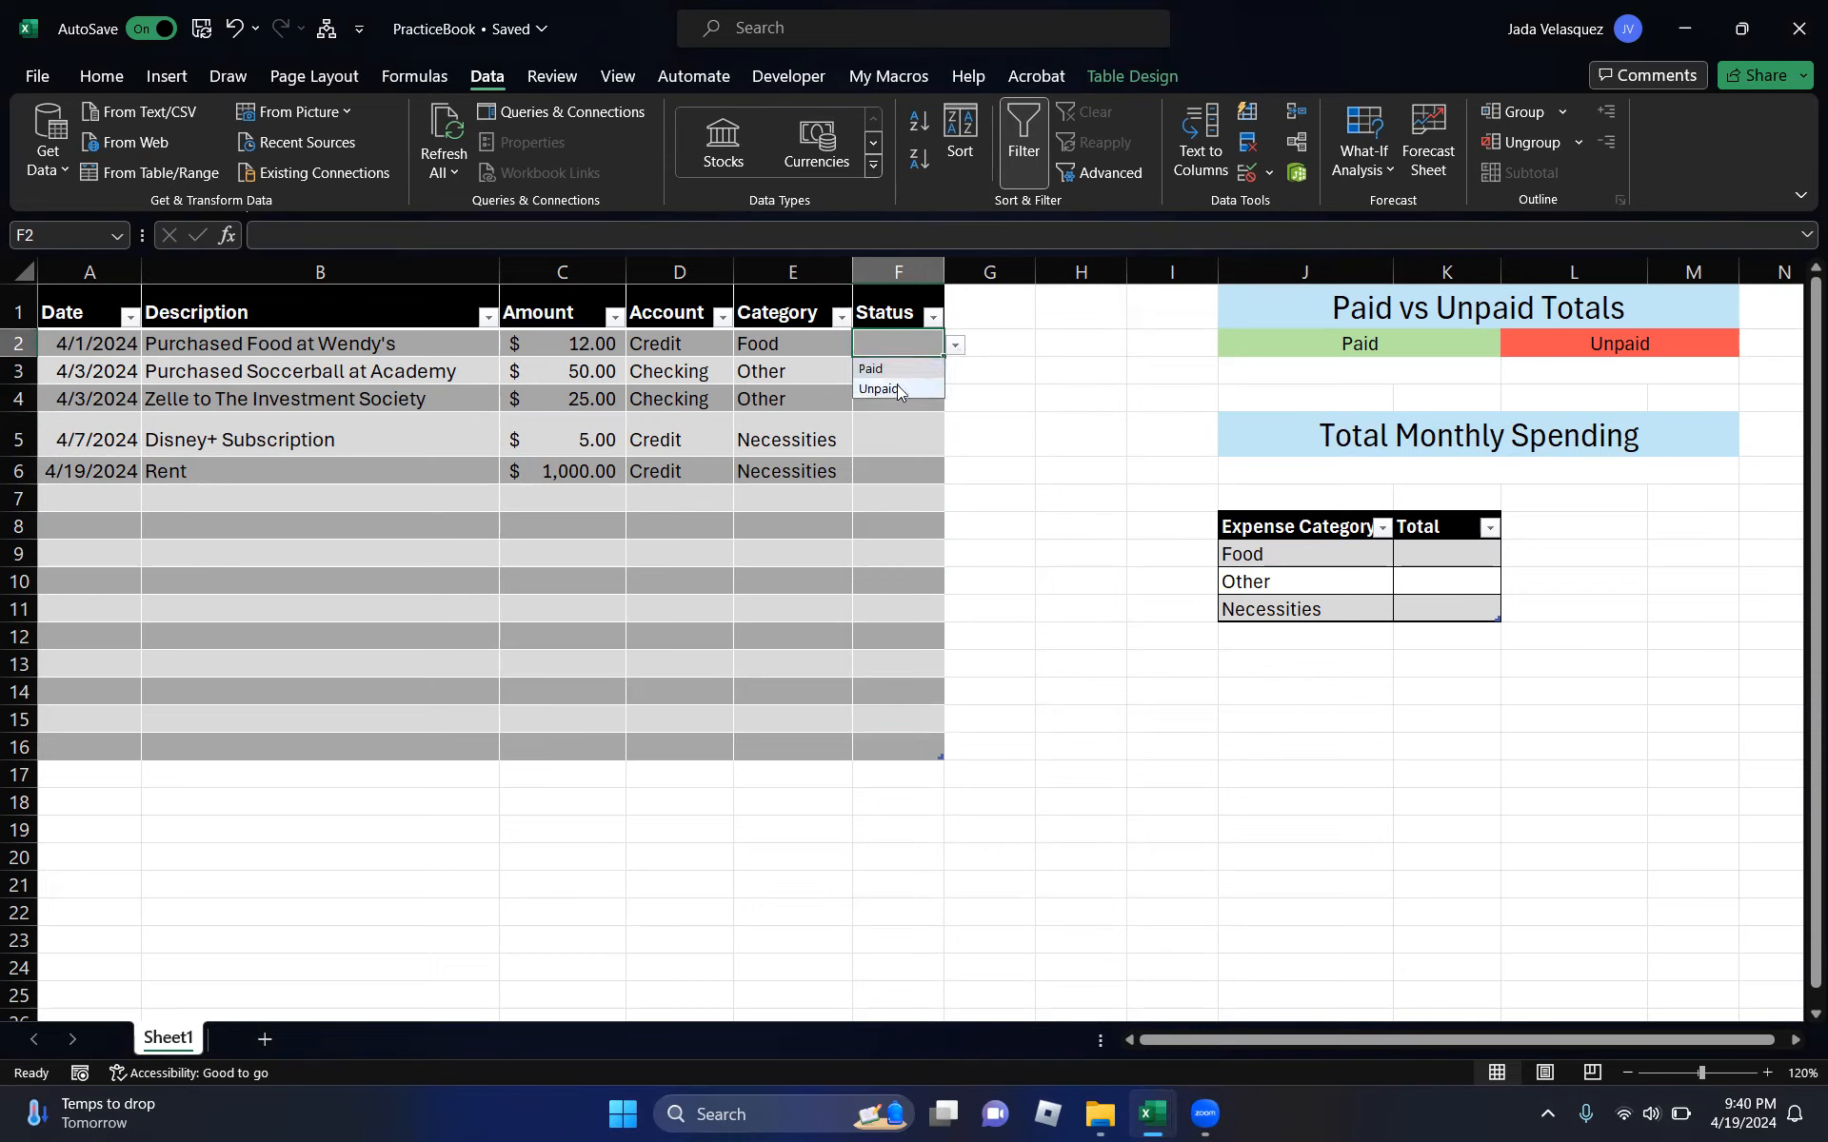
left_click(893, 387)
- Mark the soccerball purchase (F3) and investment transfer (F4) as Paid
left_click(916, 373)
left_click(956, 373)
left_click(914, 396)
left_click(905, 397)
left_click(955, 399)
left_click(930, 425)
- Mark the Disney+ subscription (F5) and Rent payment (F6) as Unpaid
left_click(928, 440)
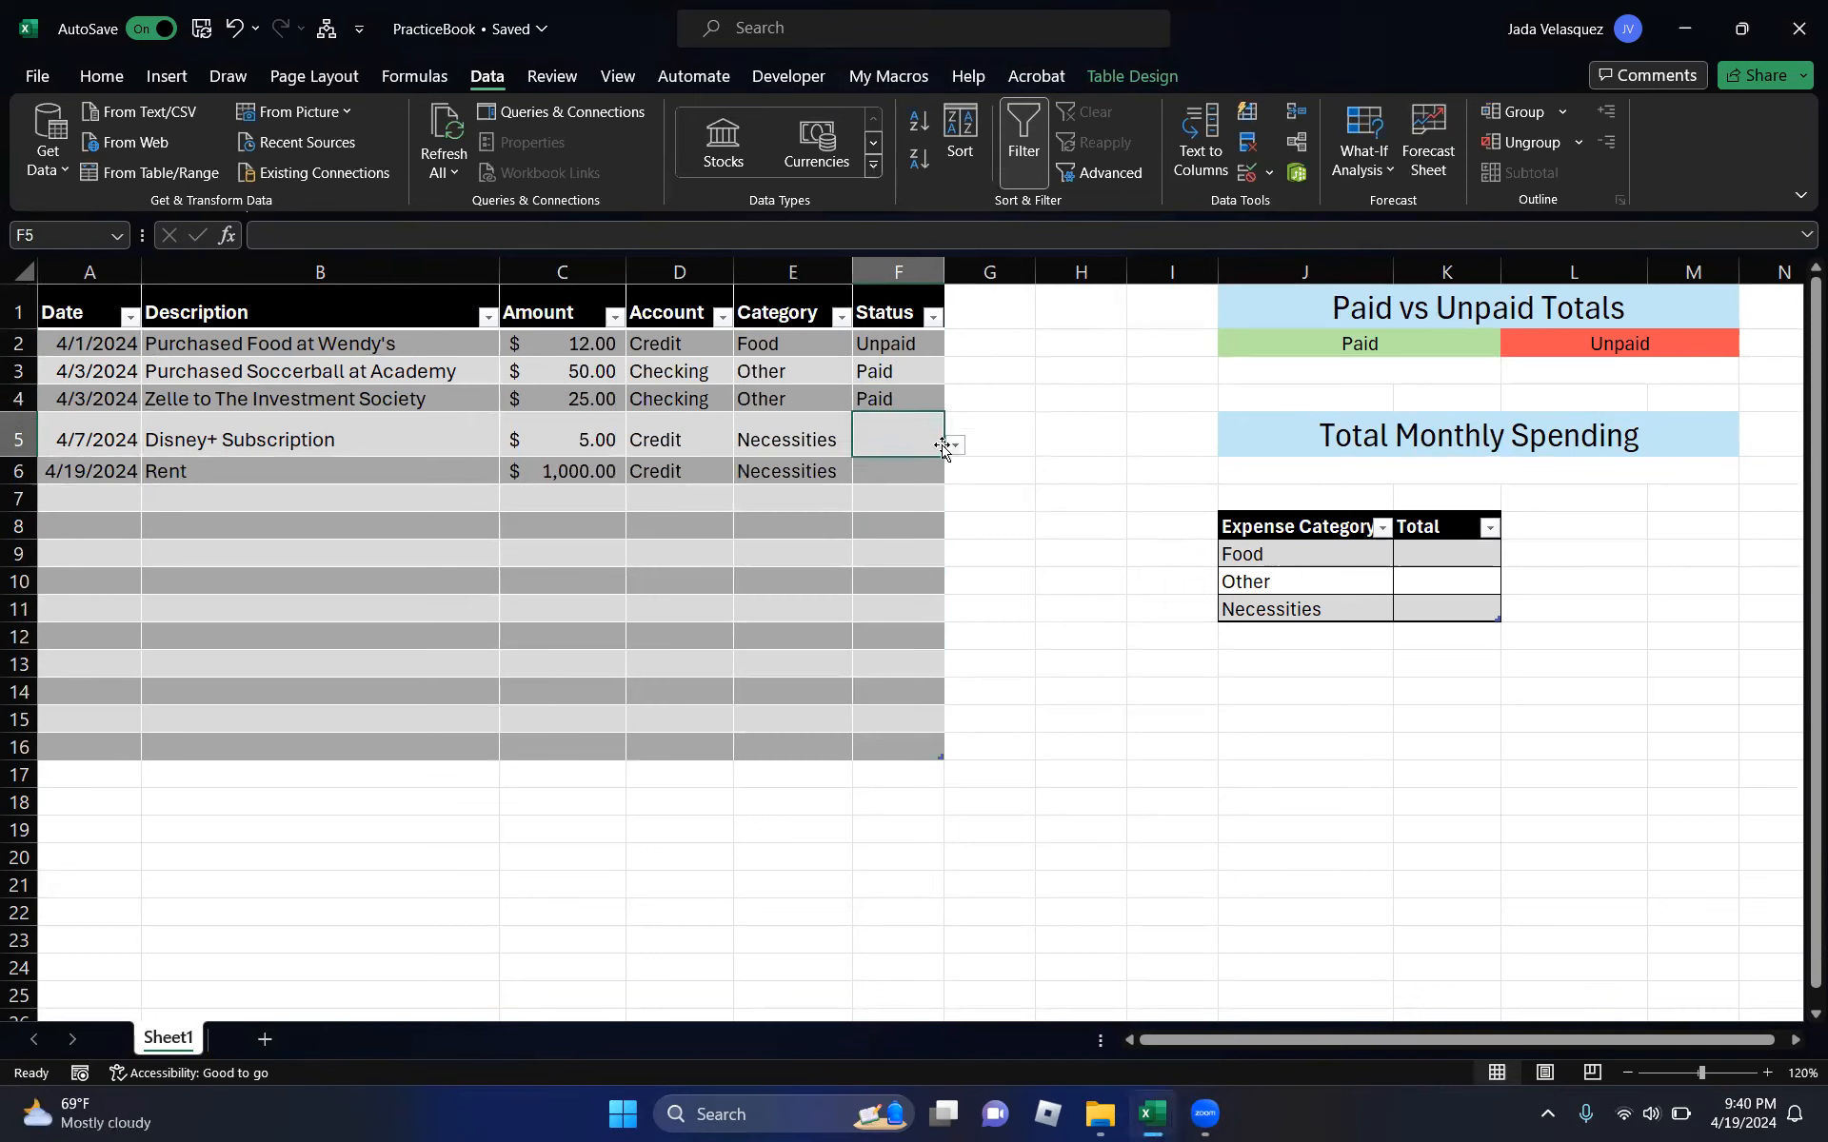
left_click(956, 448)
left_click(912, 483)
left_click(933, 476)
left_click(956, 473)
left_click(912, 519)
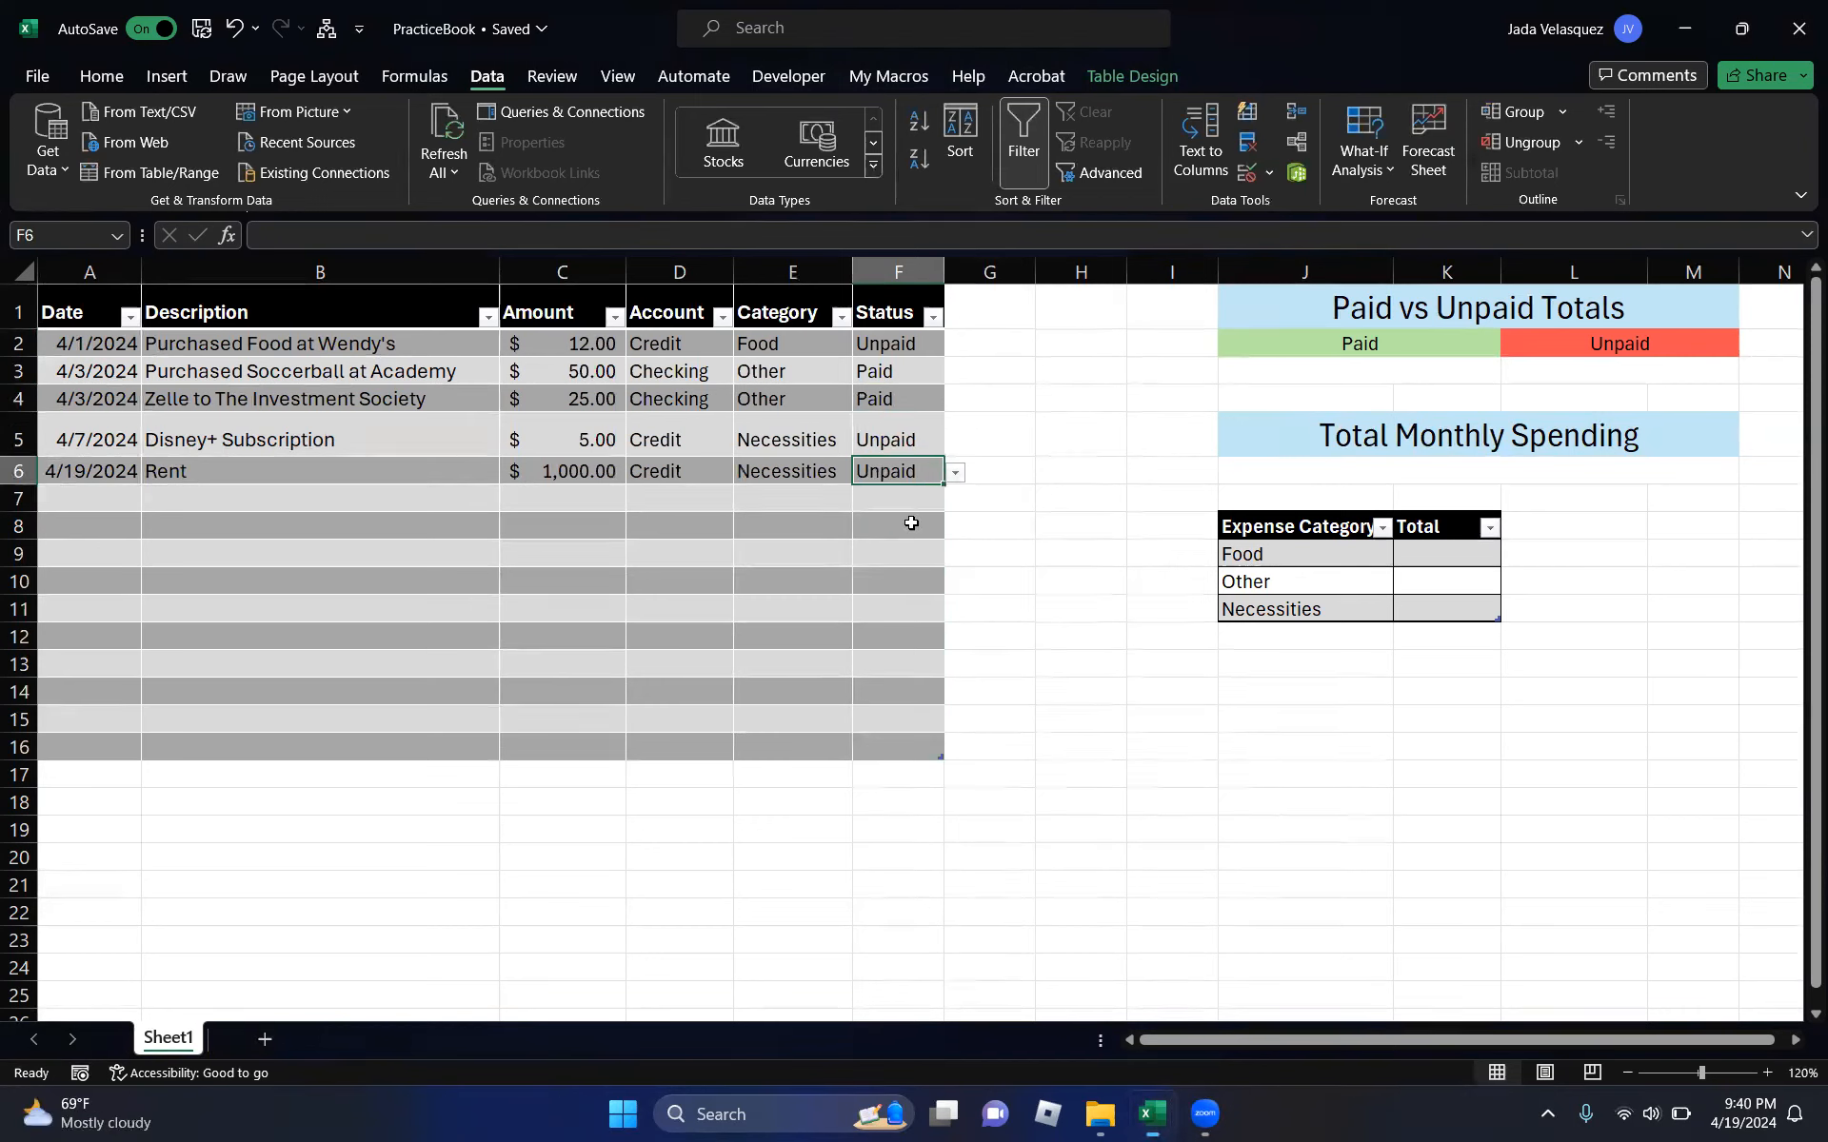
left_click(822, 503)
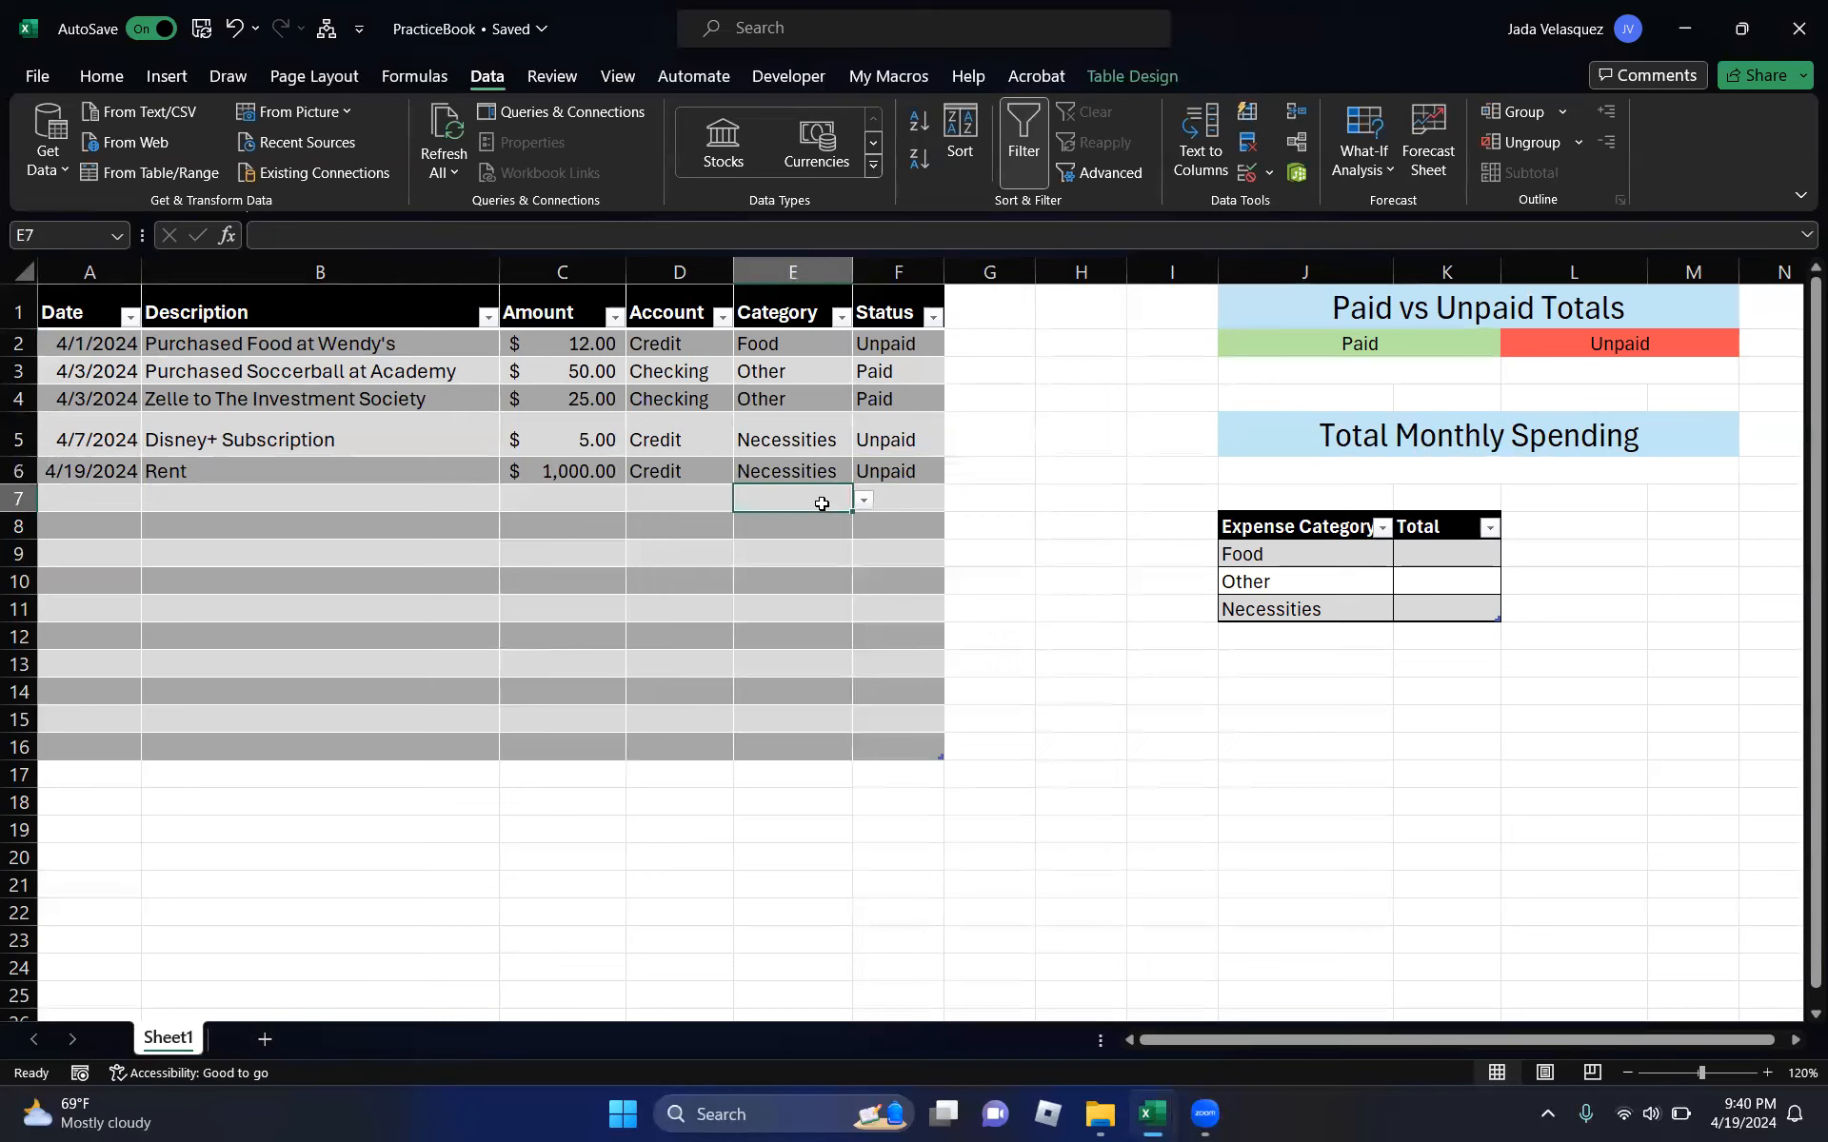
left_click(901, 342)
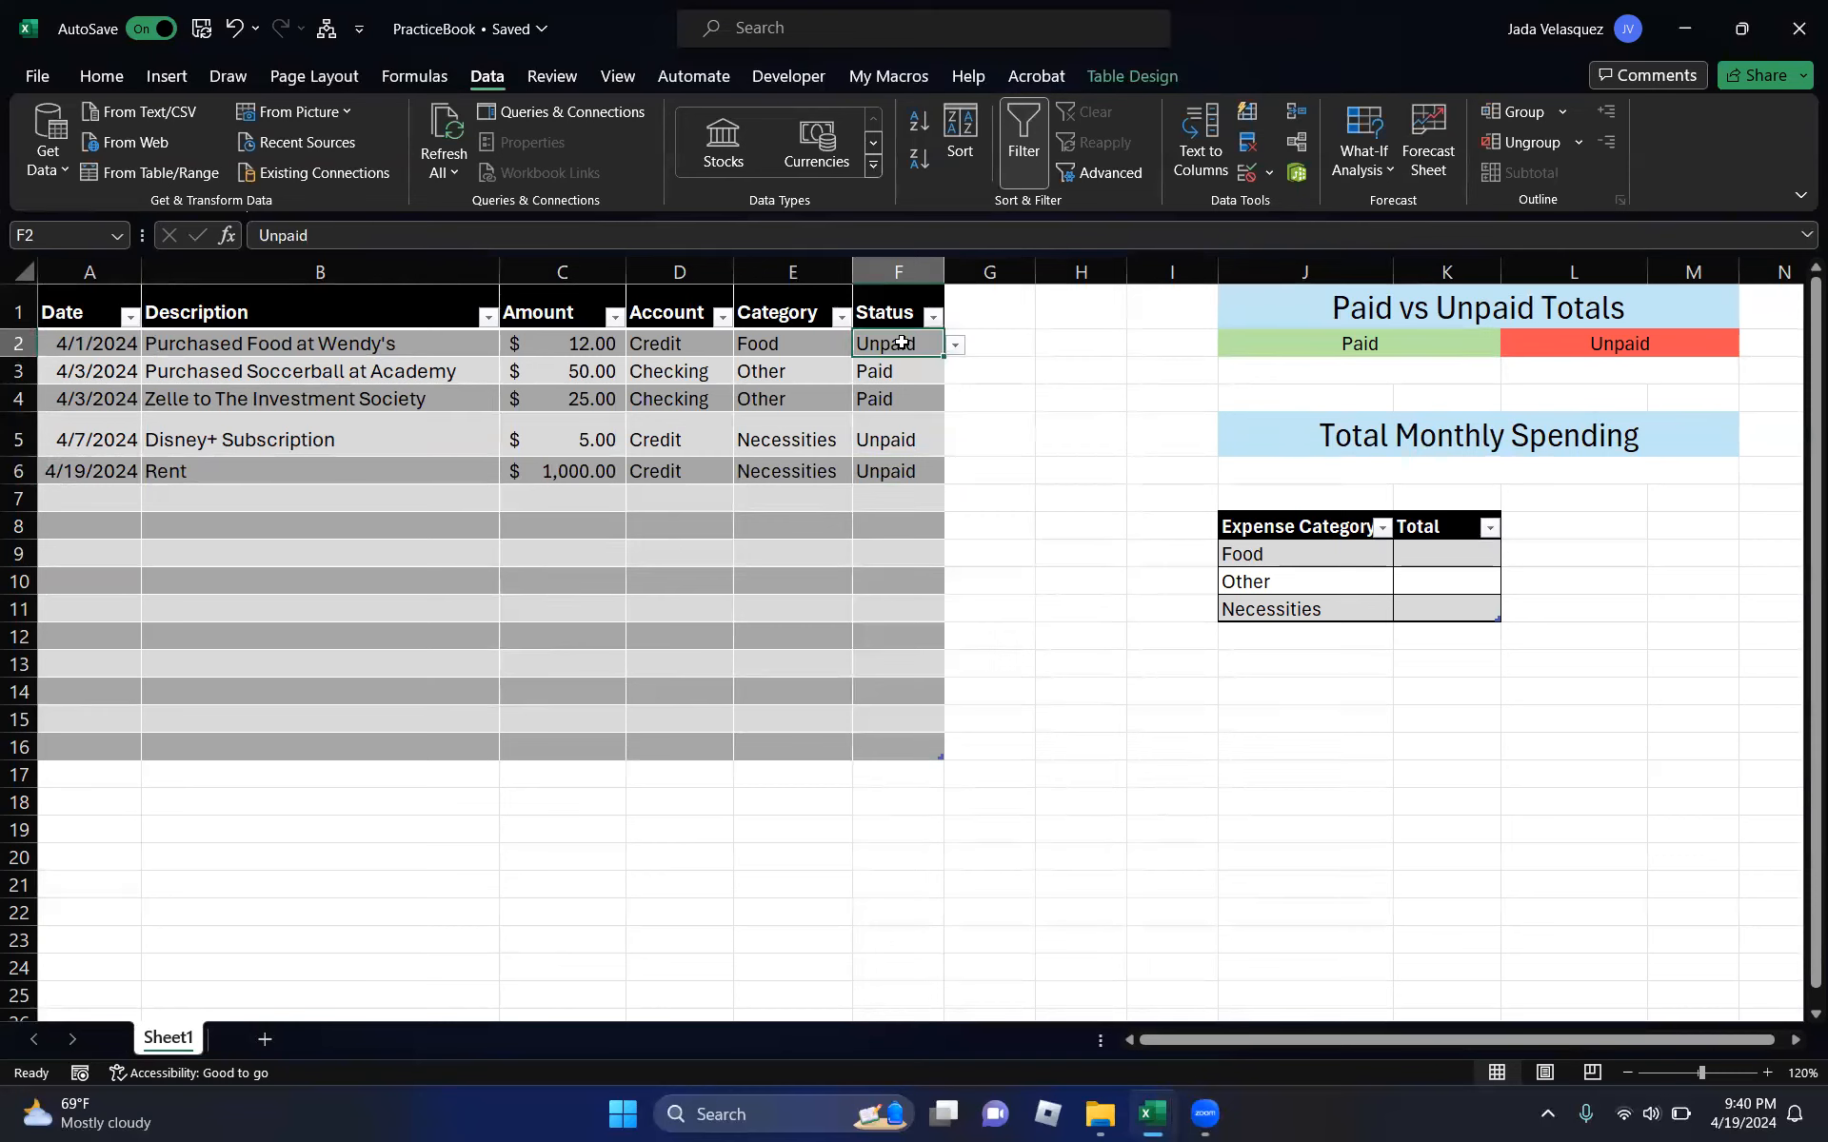
- Start a conditional formatting rule on F2:F16 for cells equal to Paid
left_click_drag(901, 343, 886, 739)
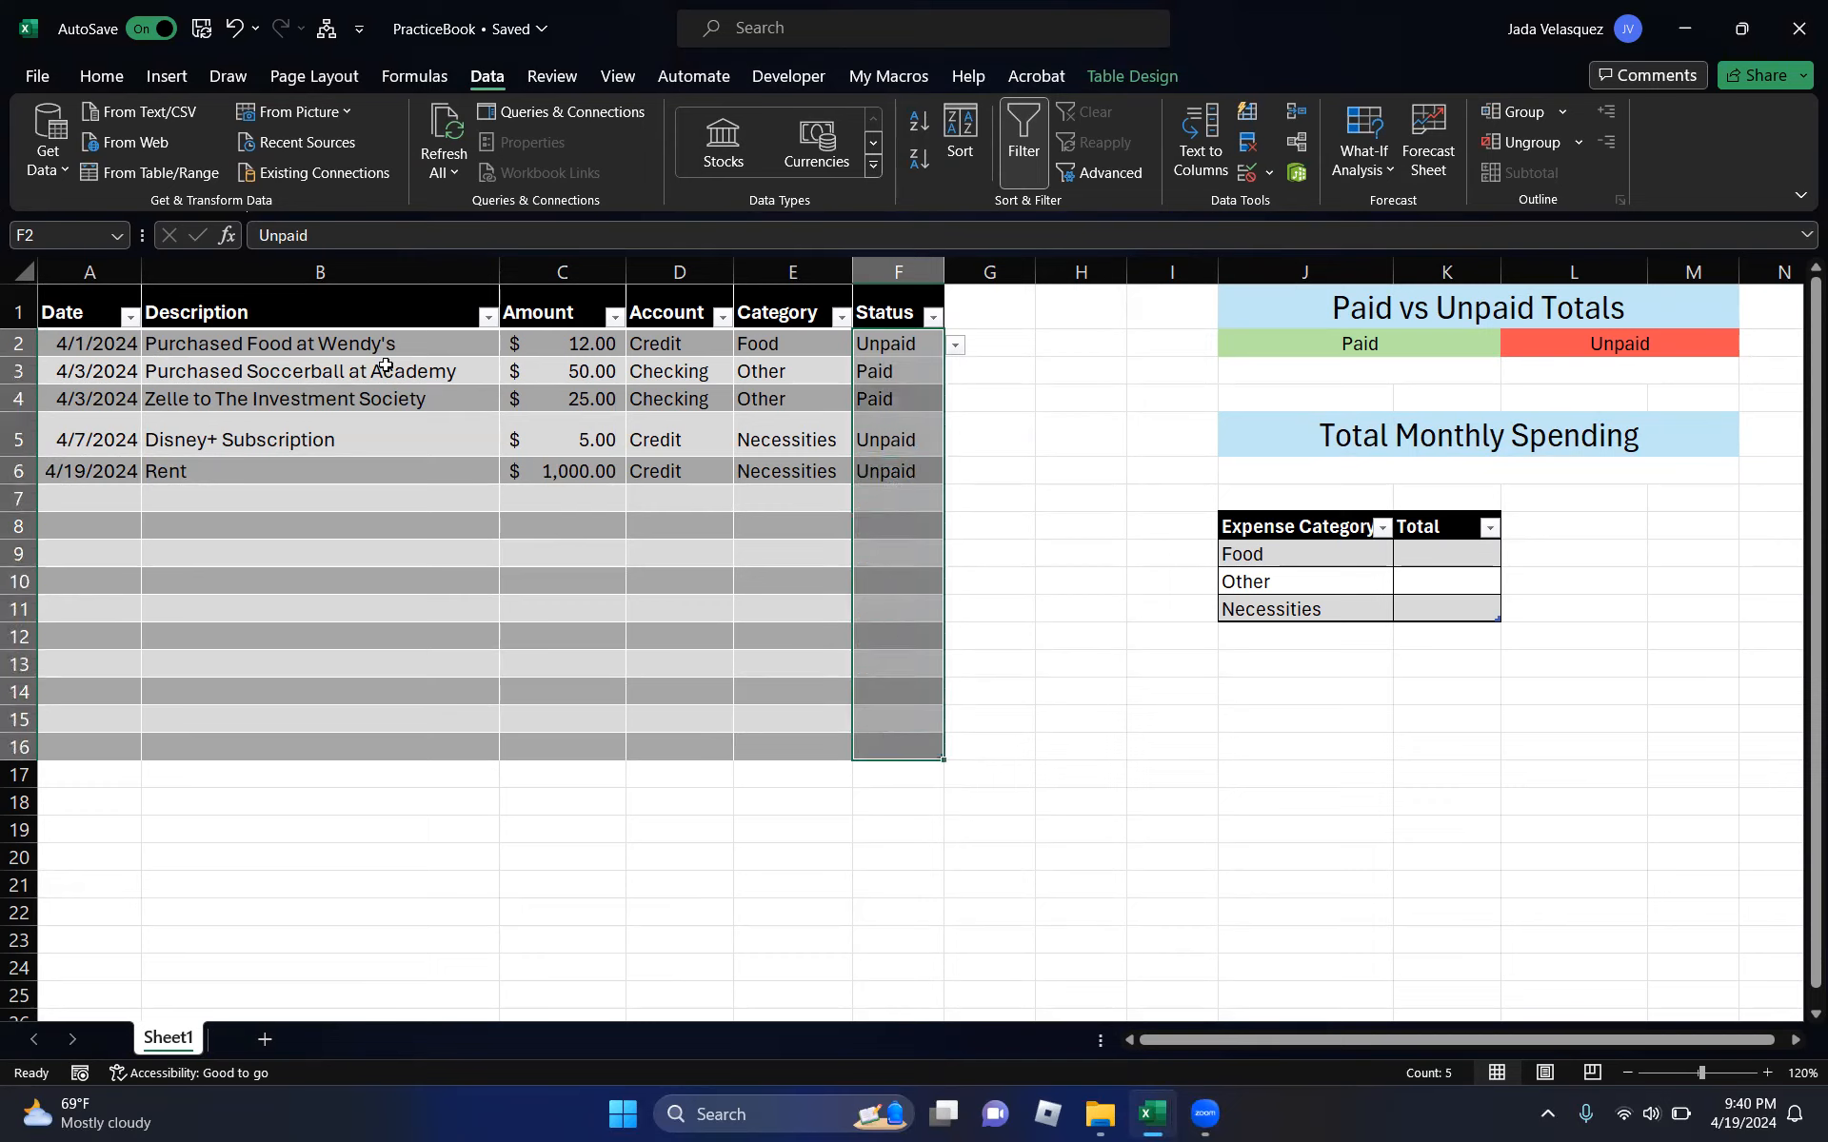
left_click(111, 79)
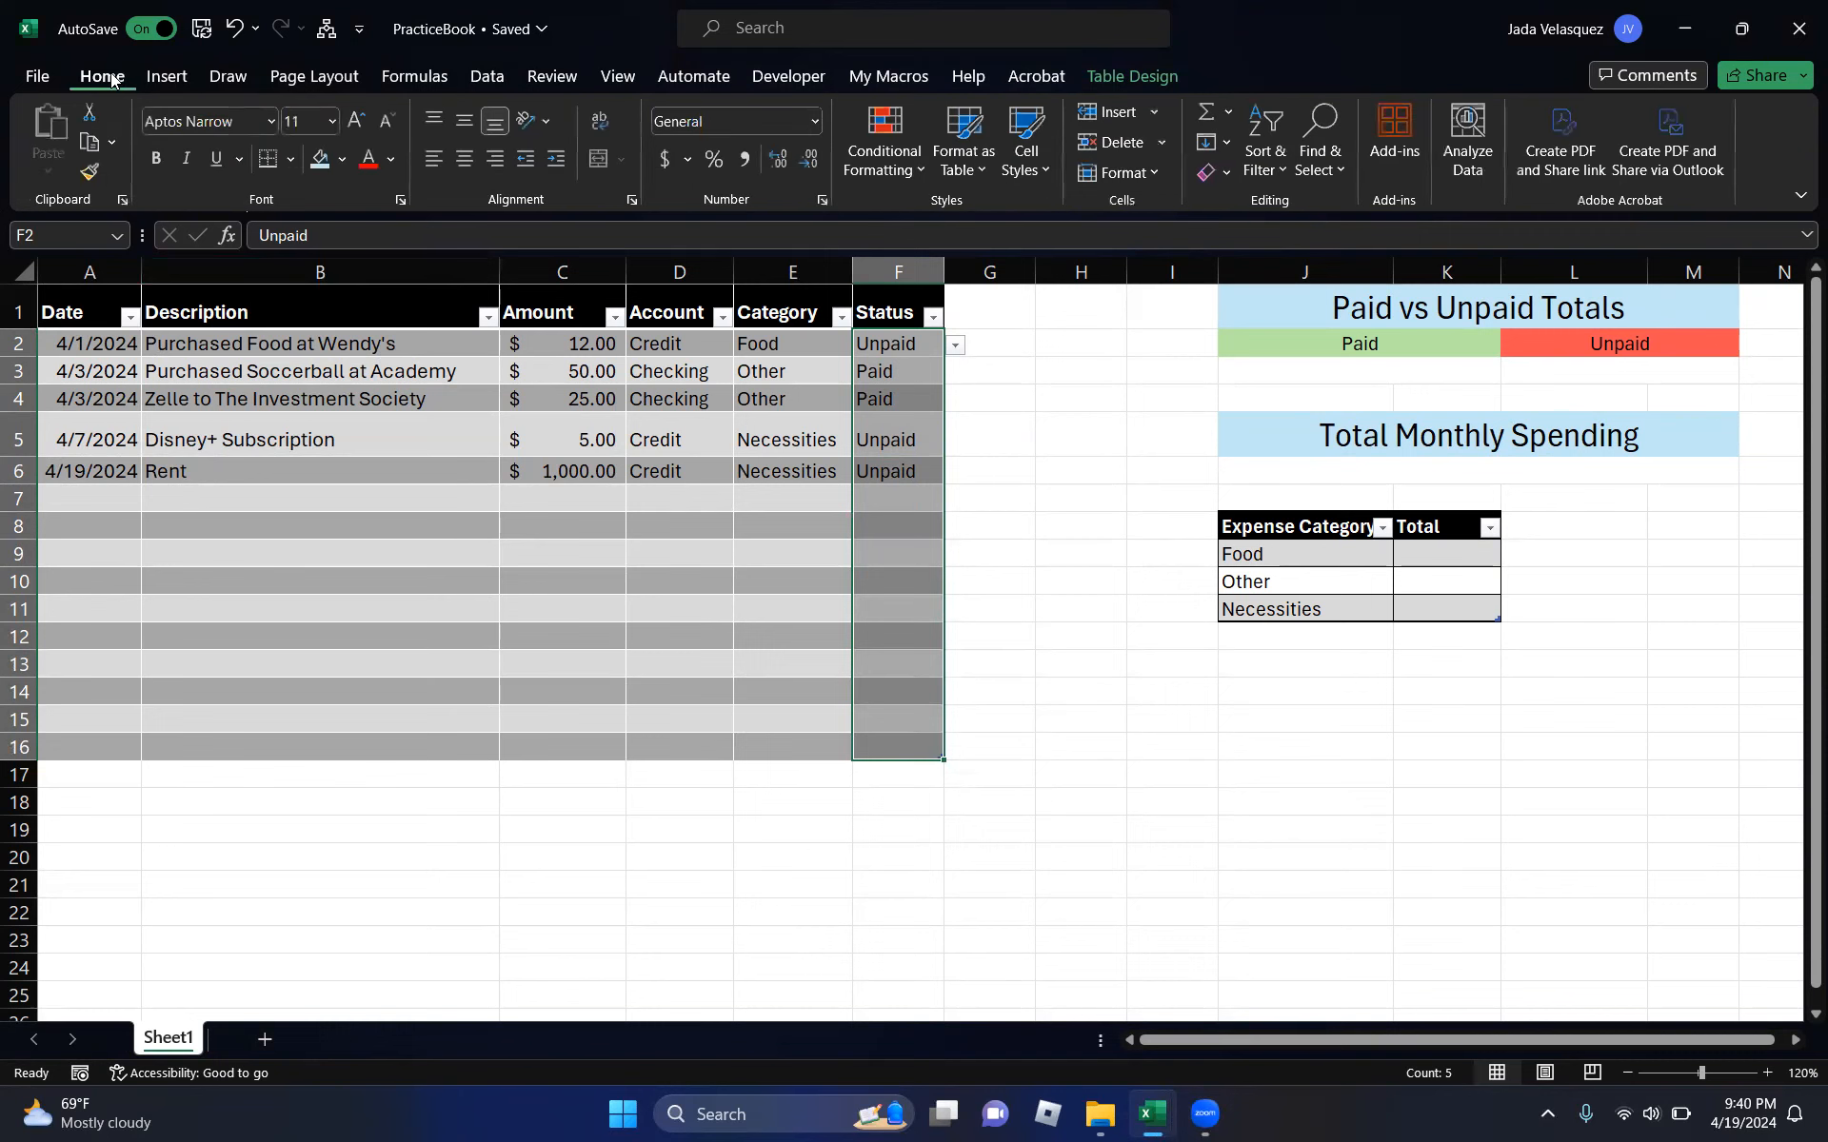
left_click(882, 174)
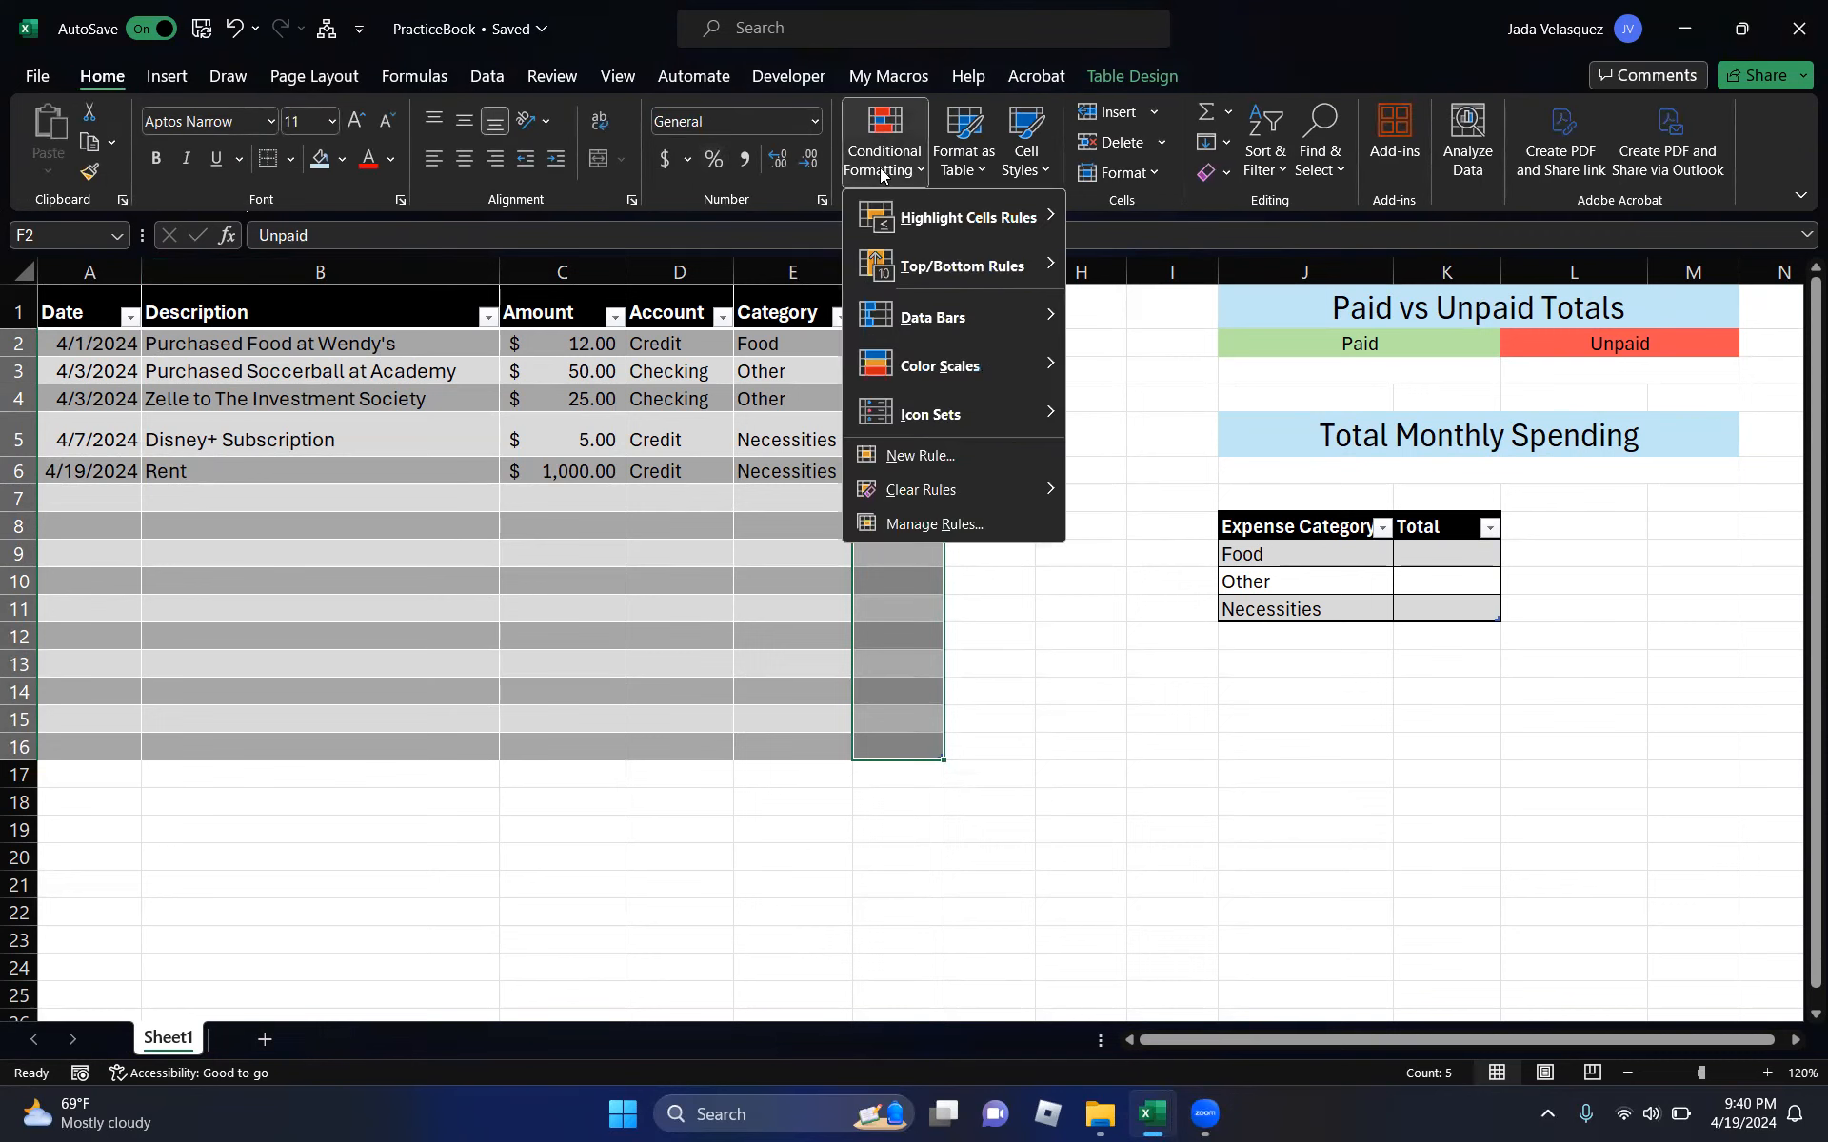
left_click(889, 457)
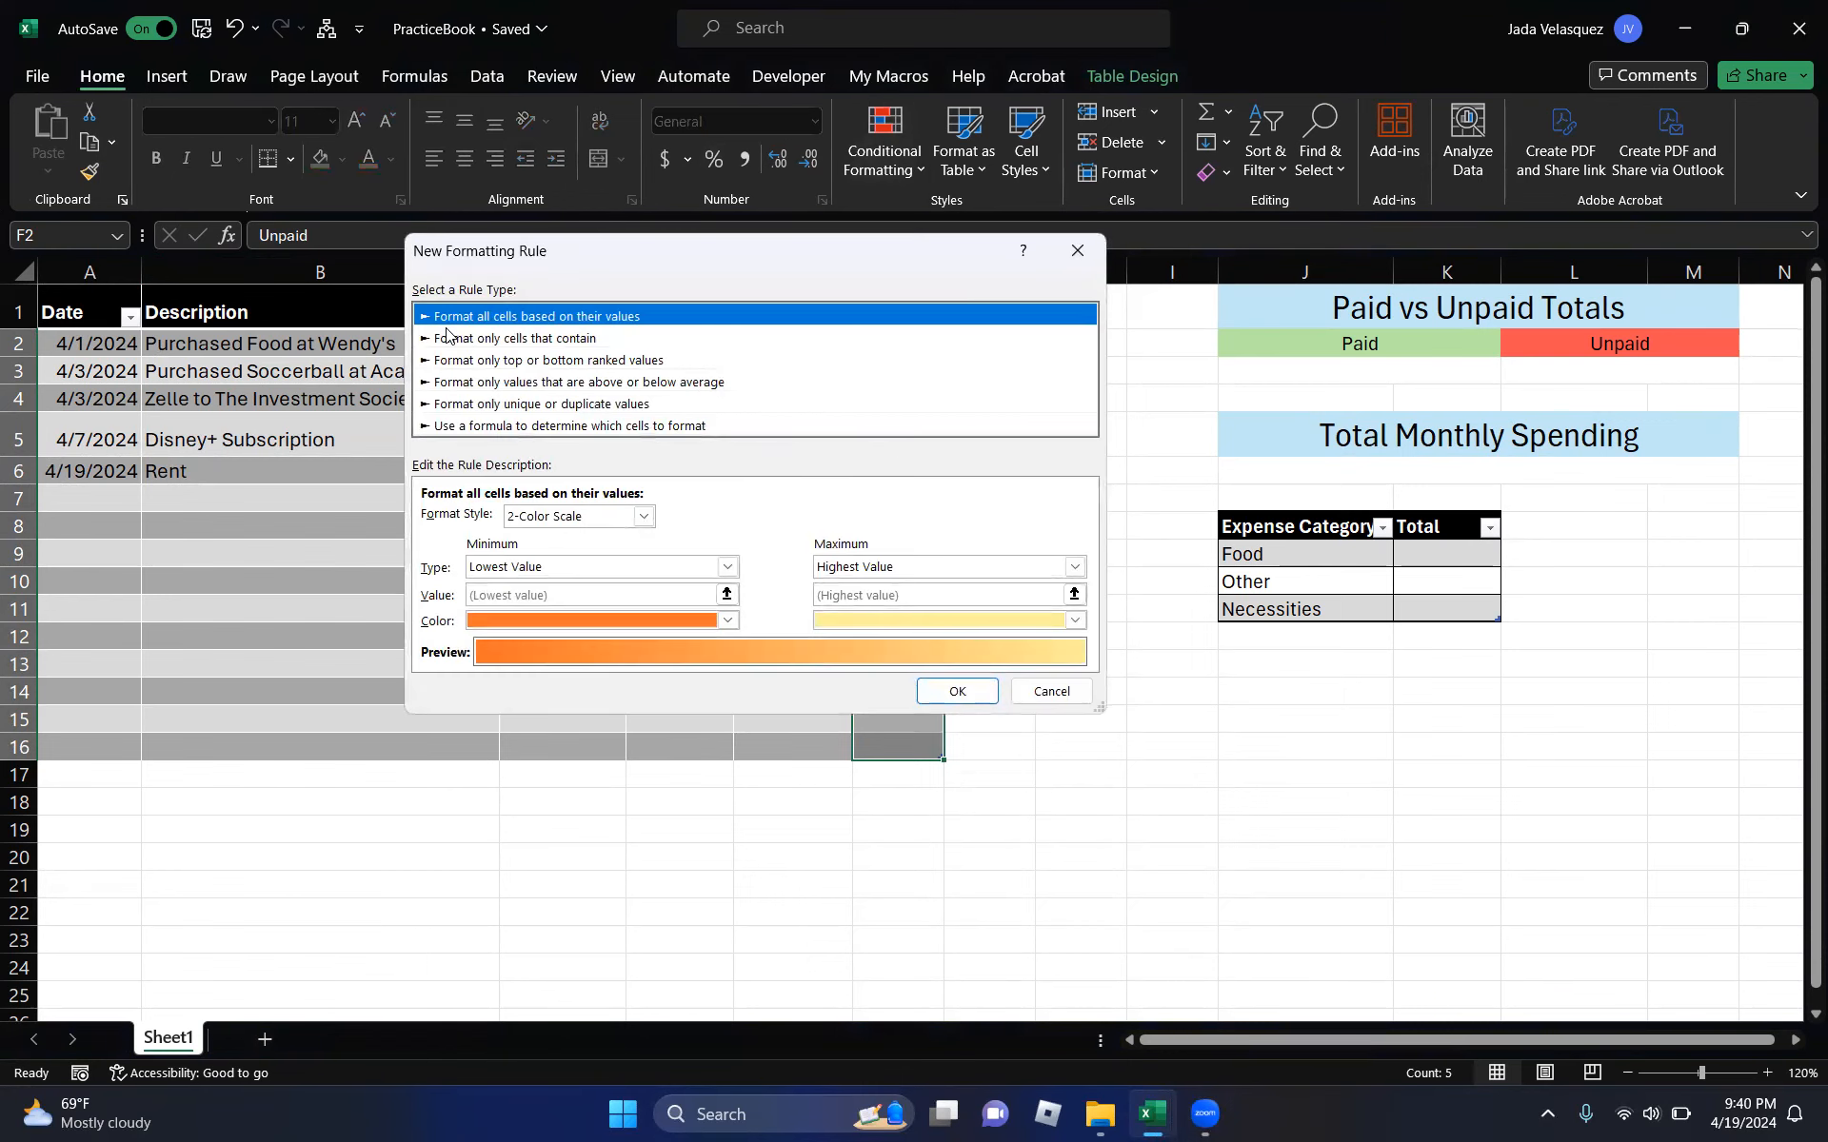
left_click(476, 339)
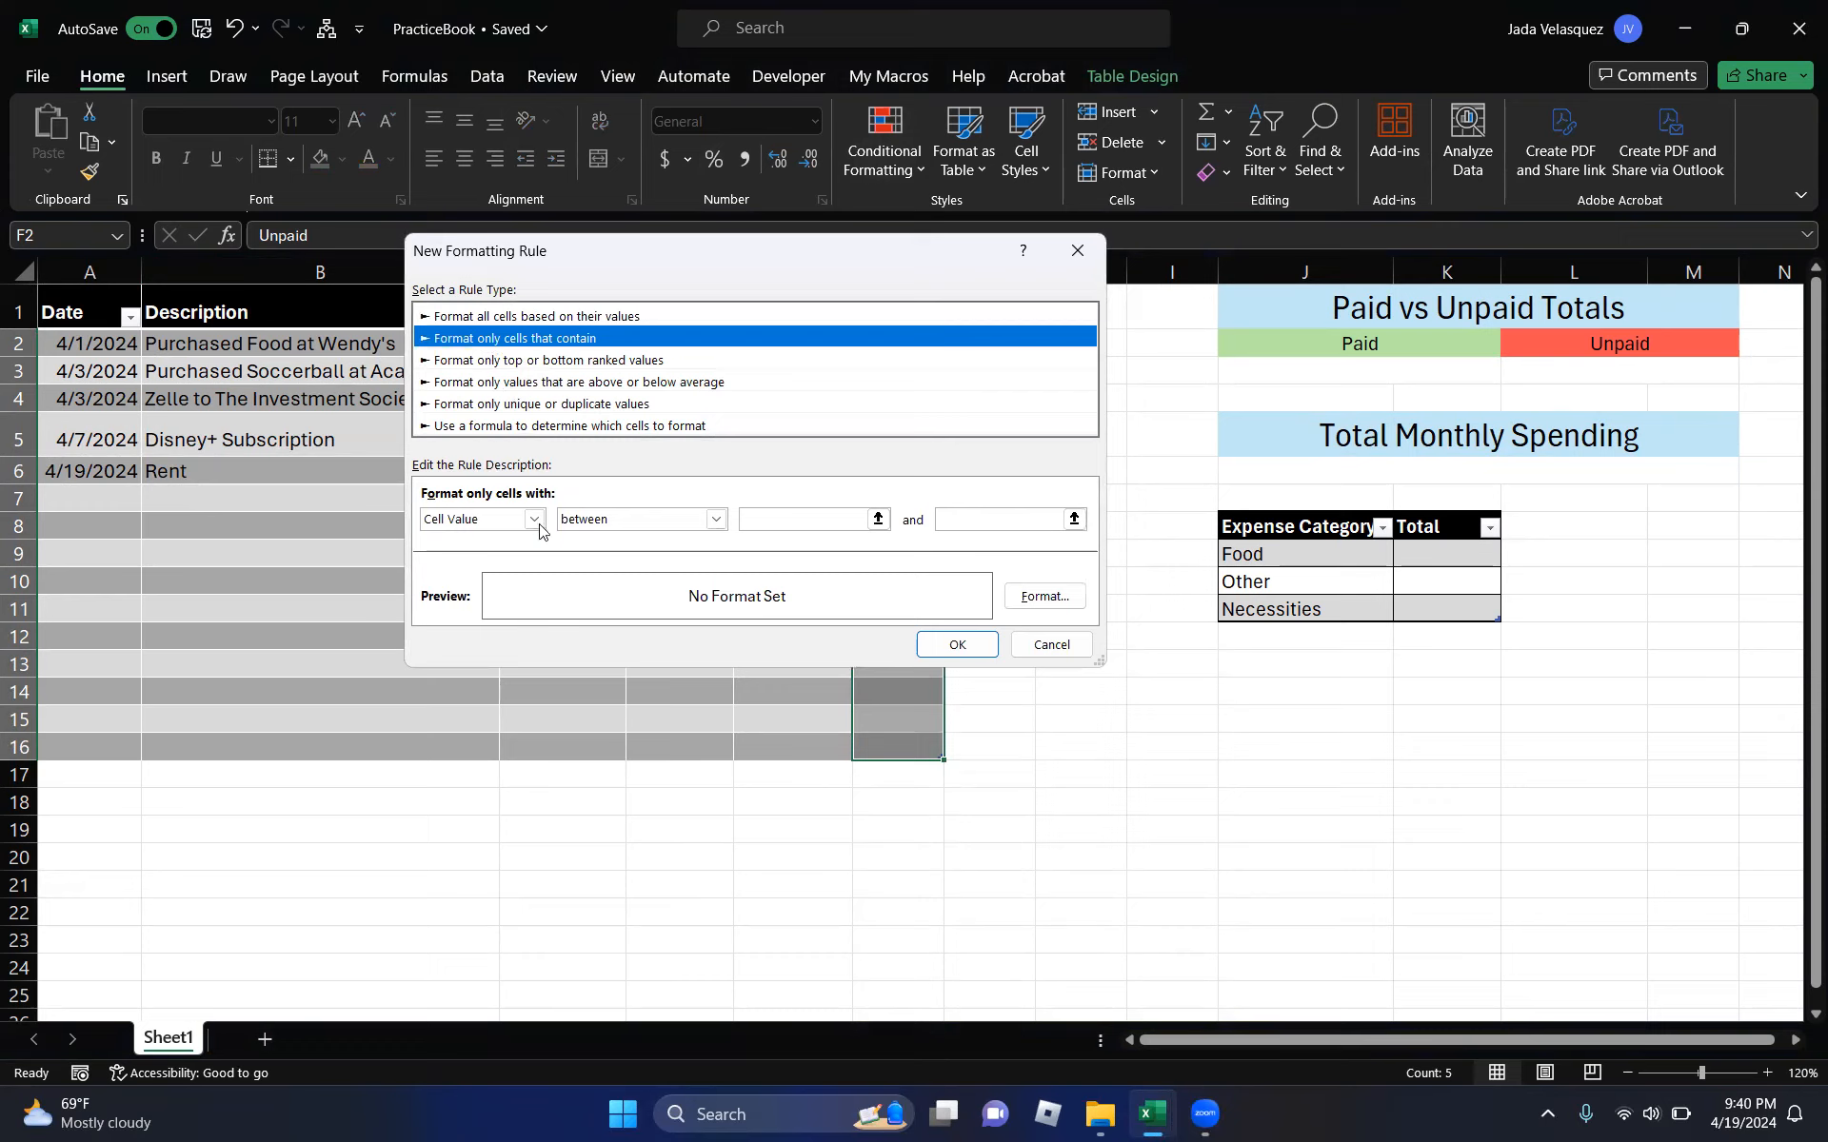
left_click(717, 520)
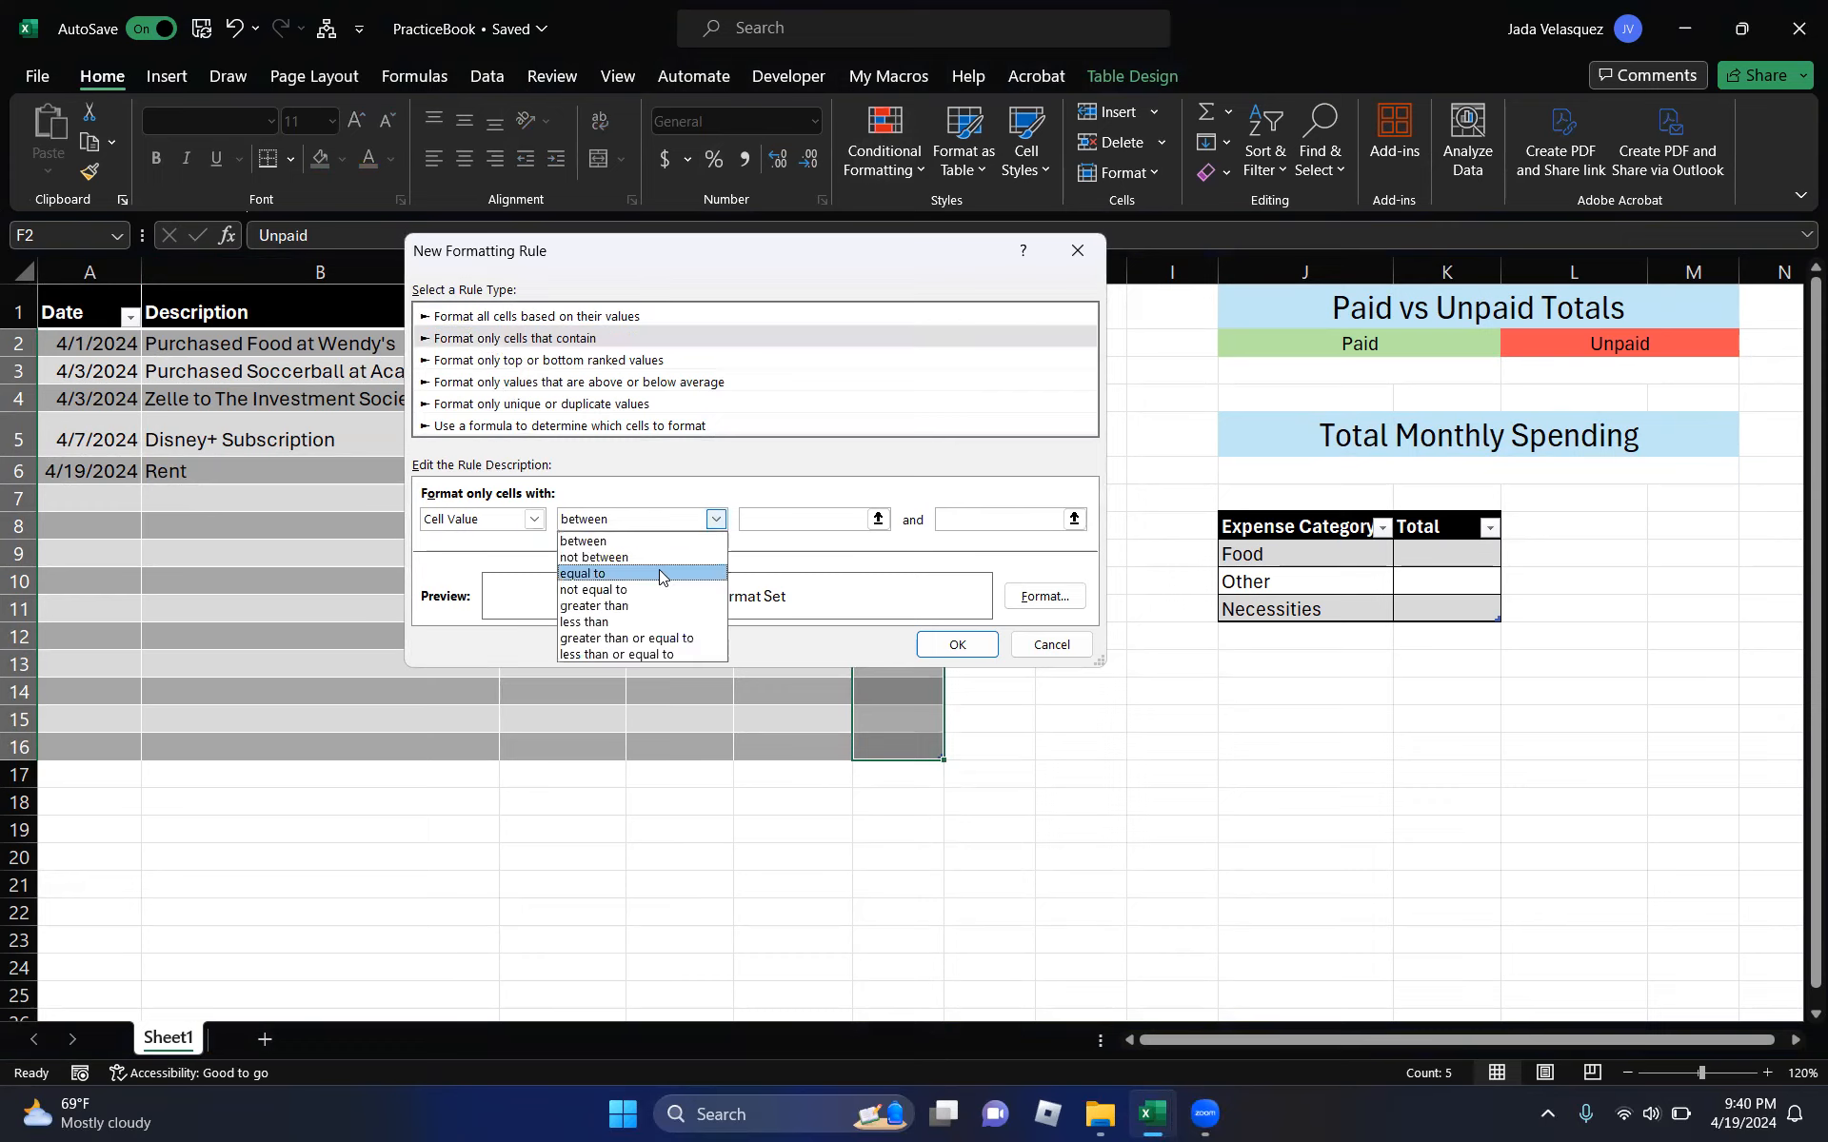
left_click(651, 569)
left_click(809, 518)
type("Pai")
- Give the Paid rule dark green text and a light green fill, and apply it
left_click(1033, 596)
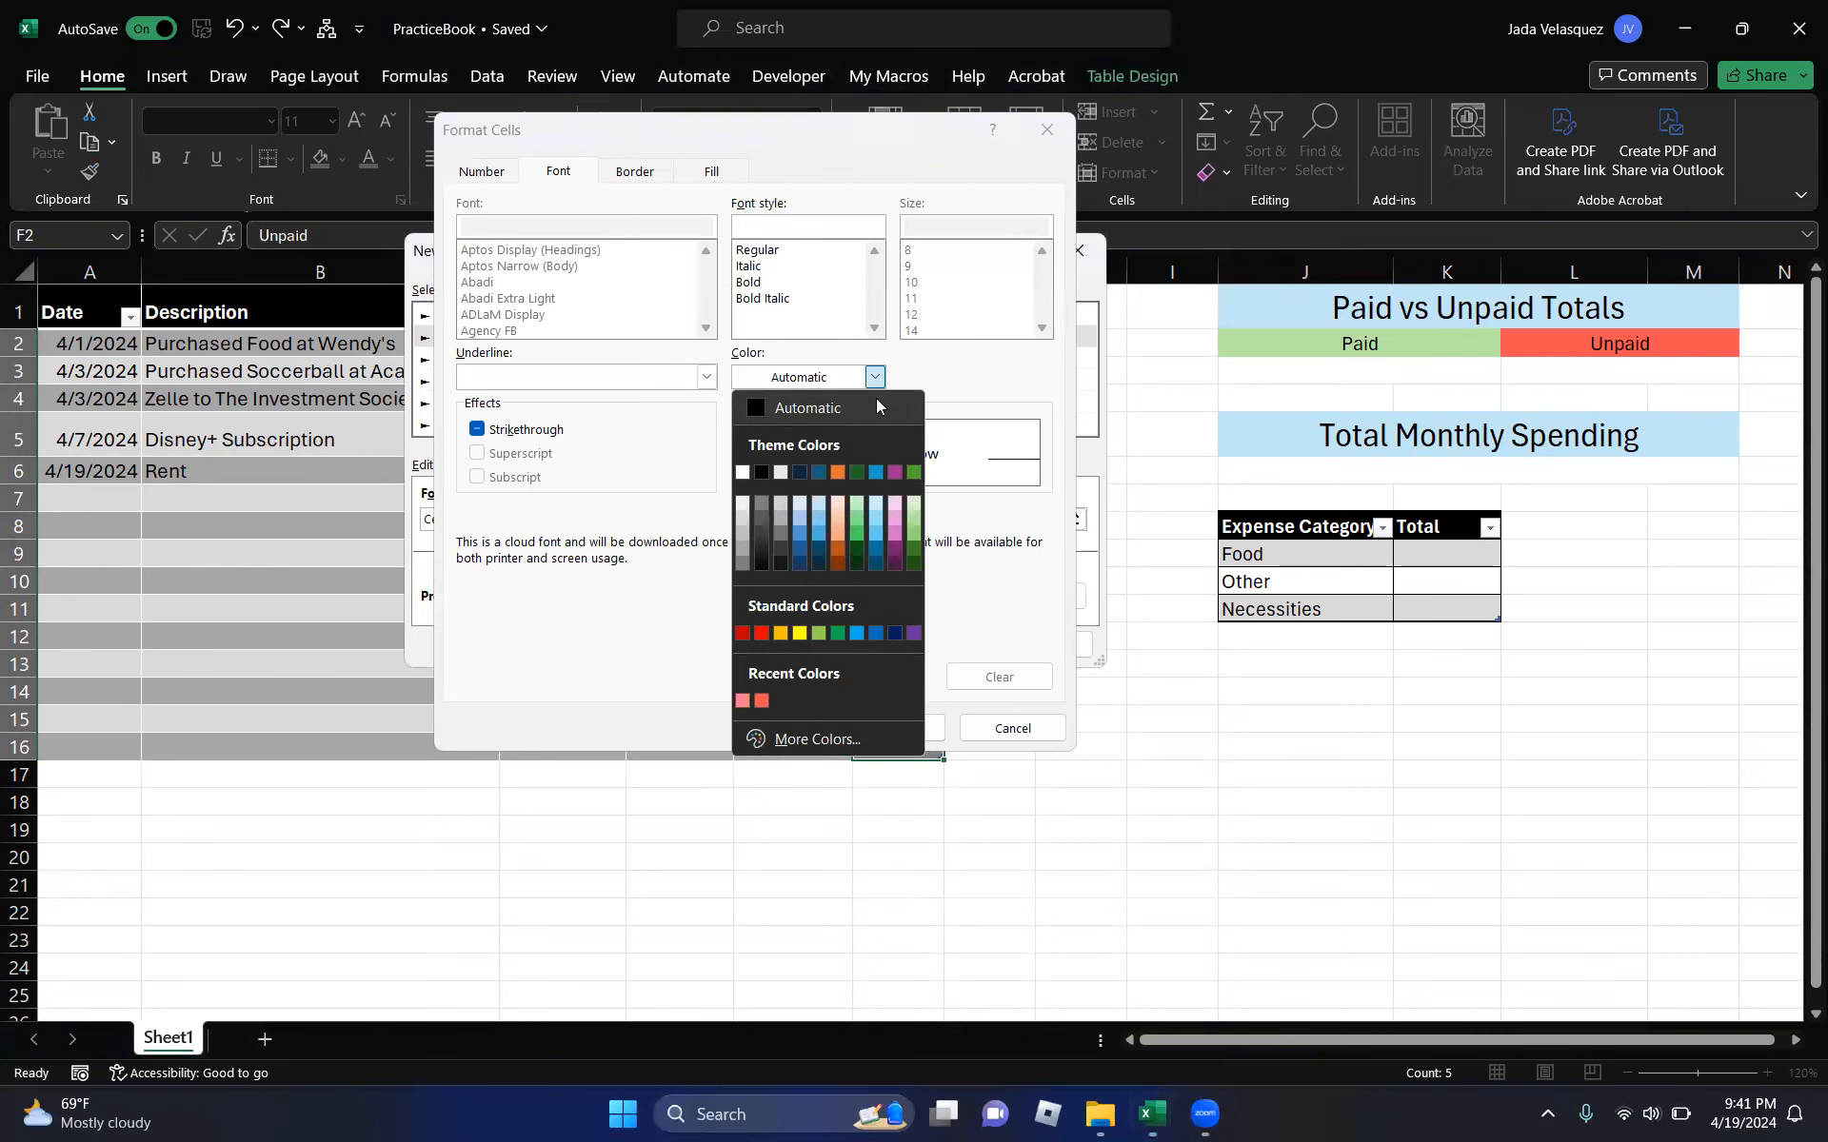
left_click(914, 564)
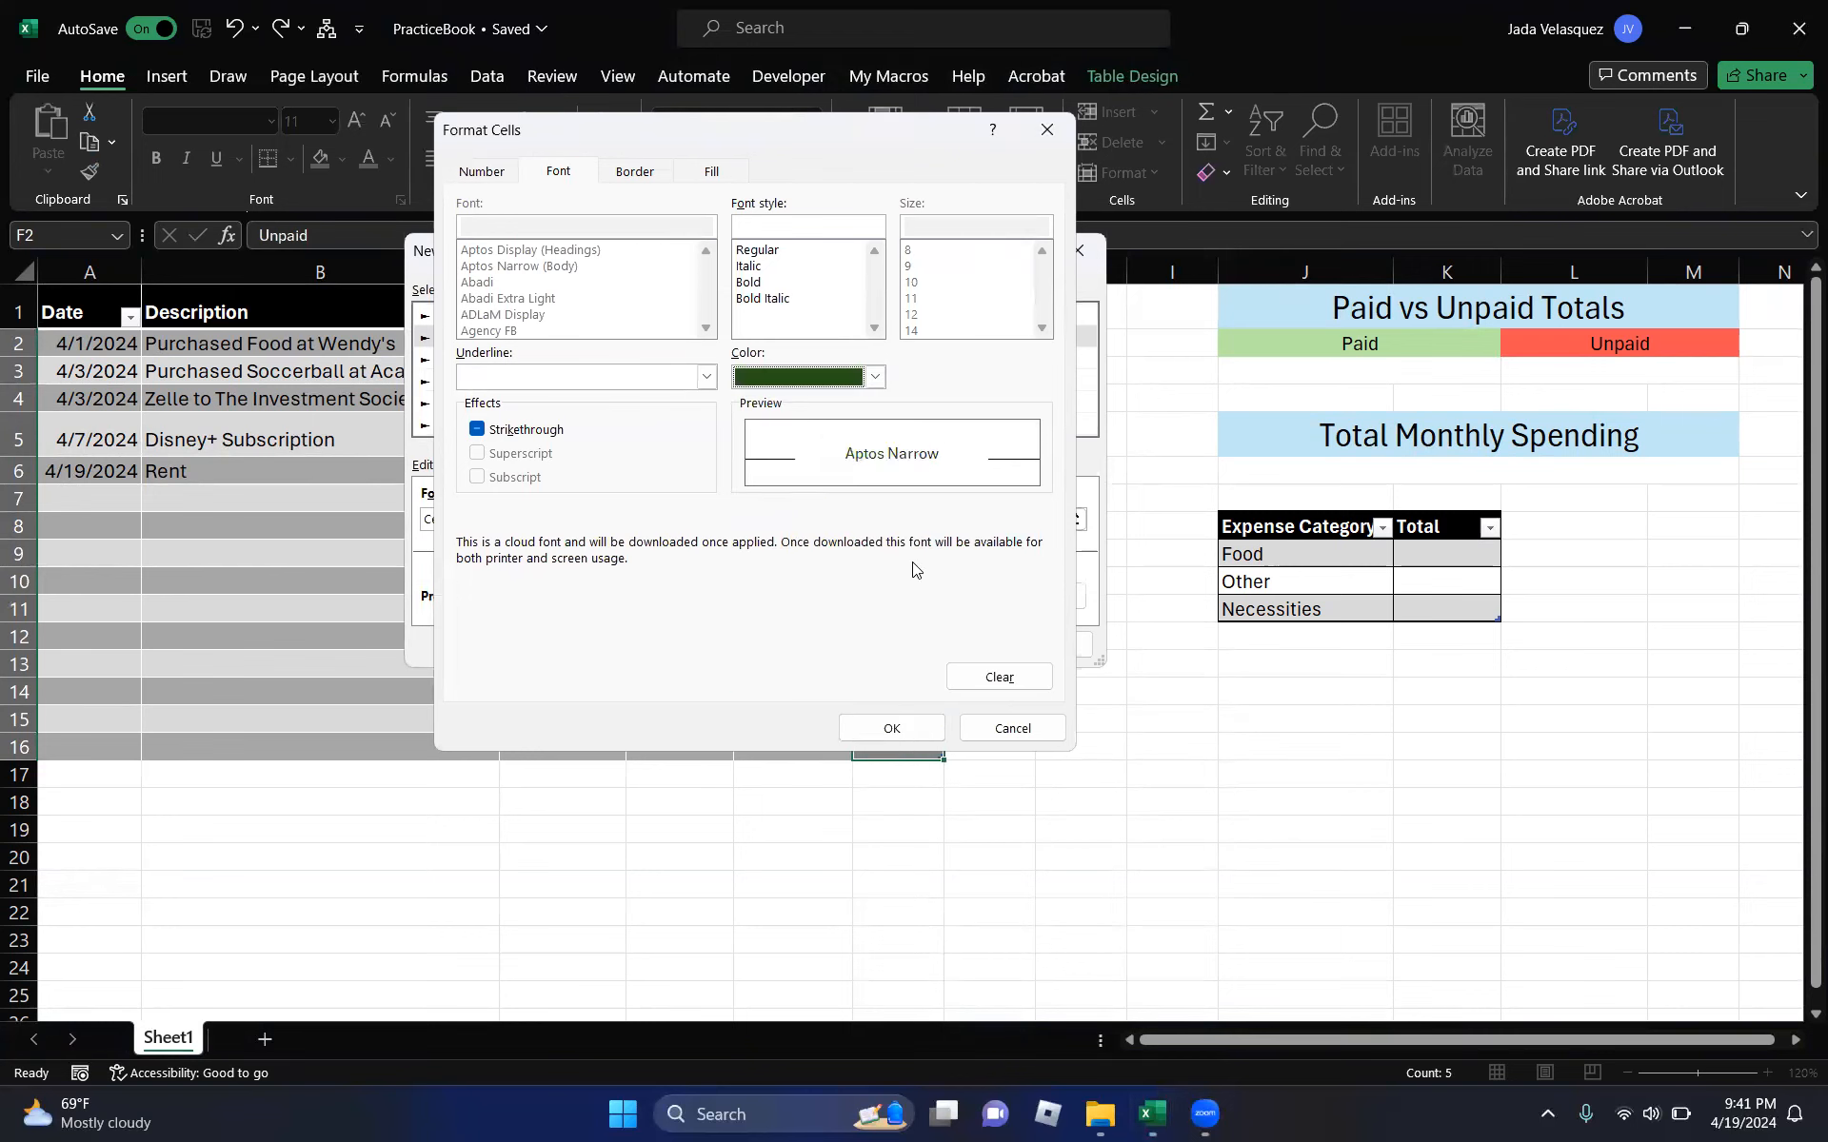
left_click(713, 172)
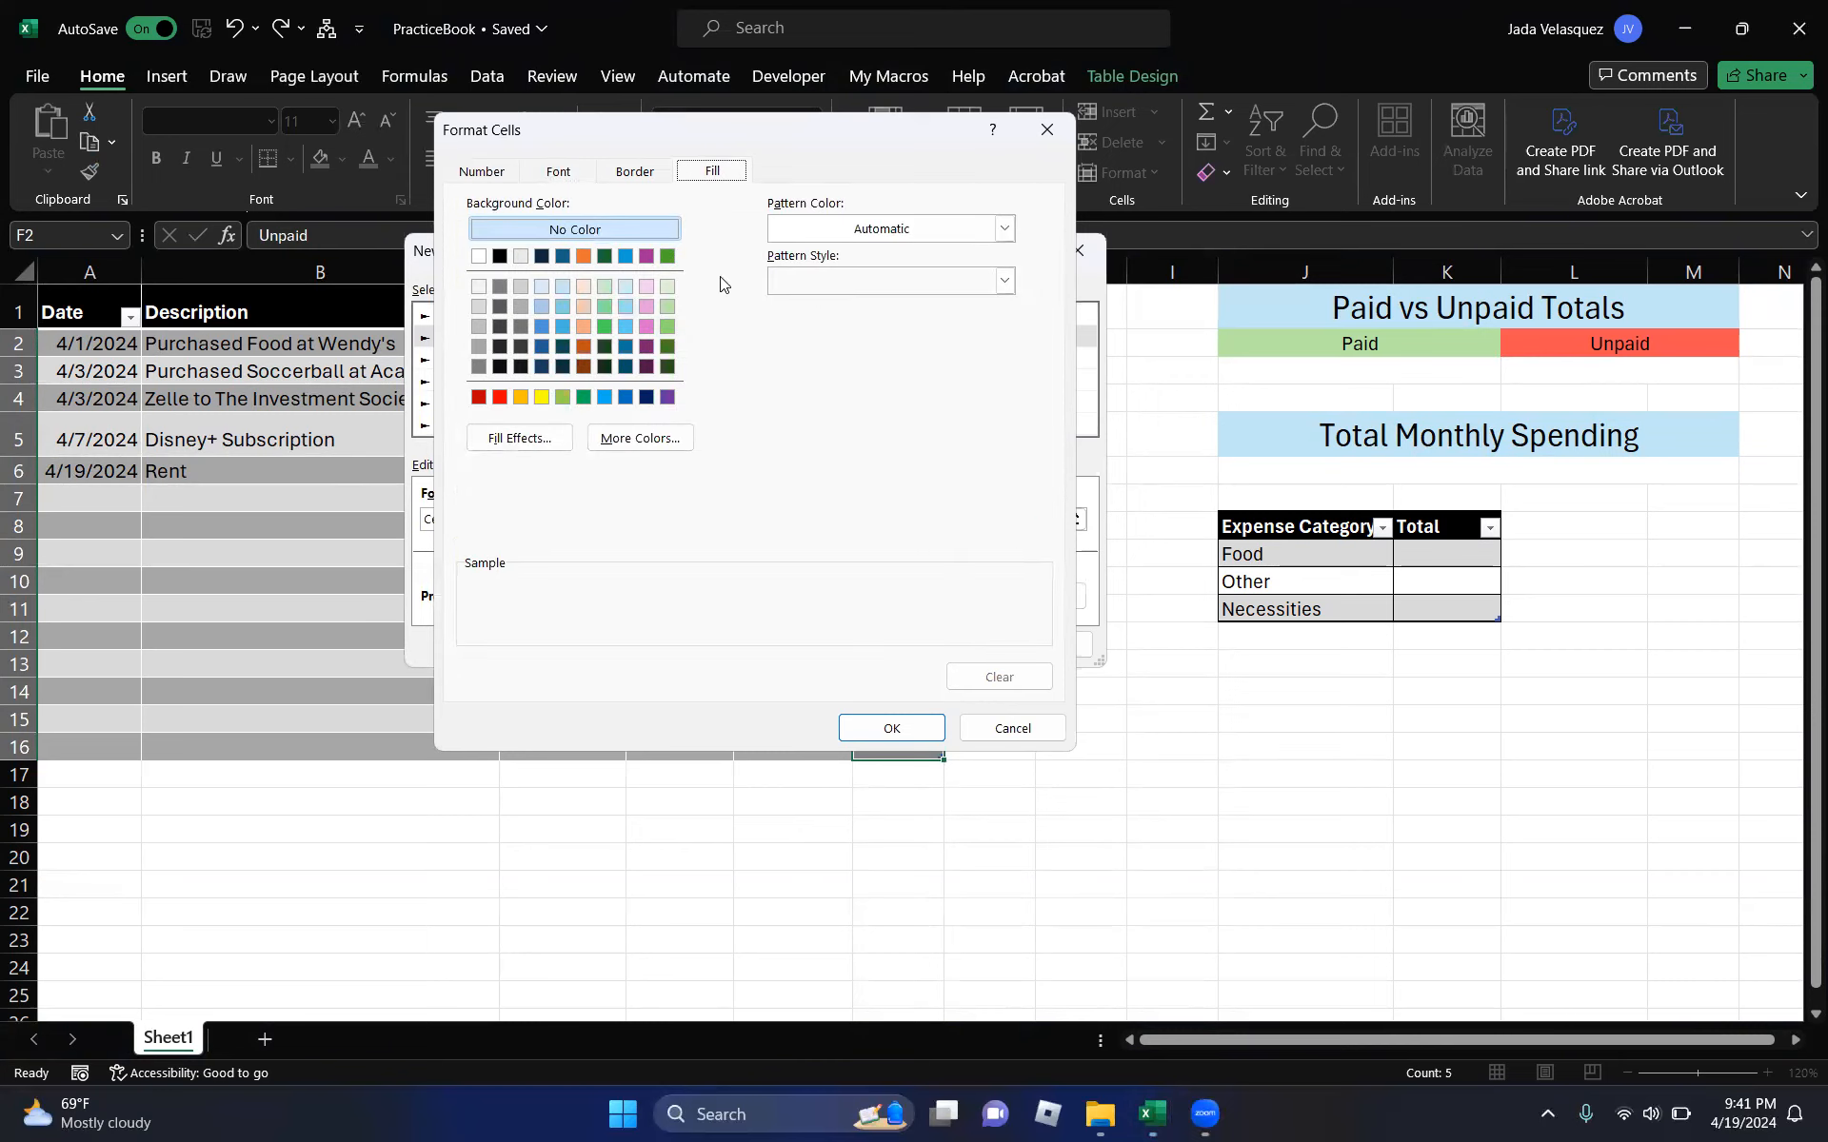
left_click(669, 287)
left_click(916, 731)
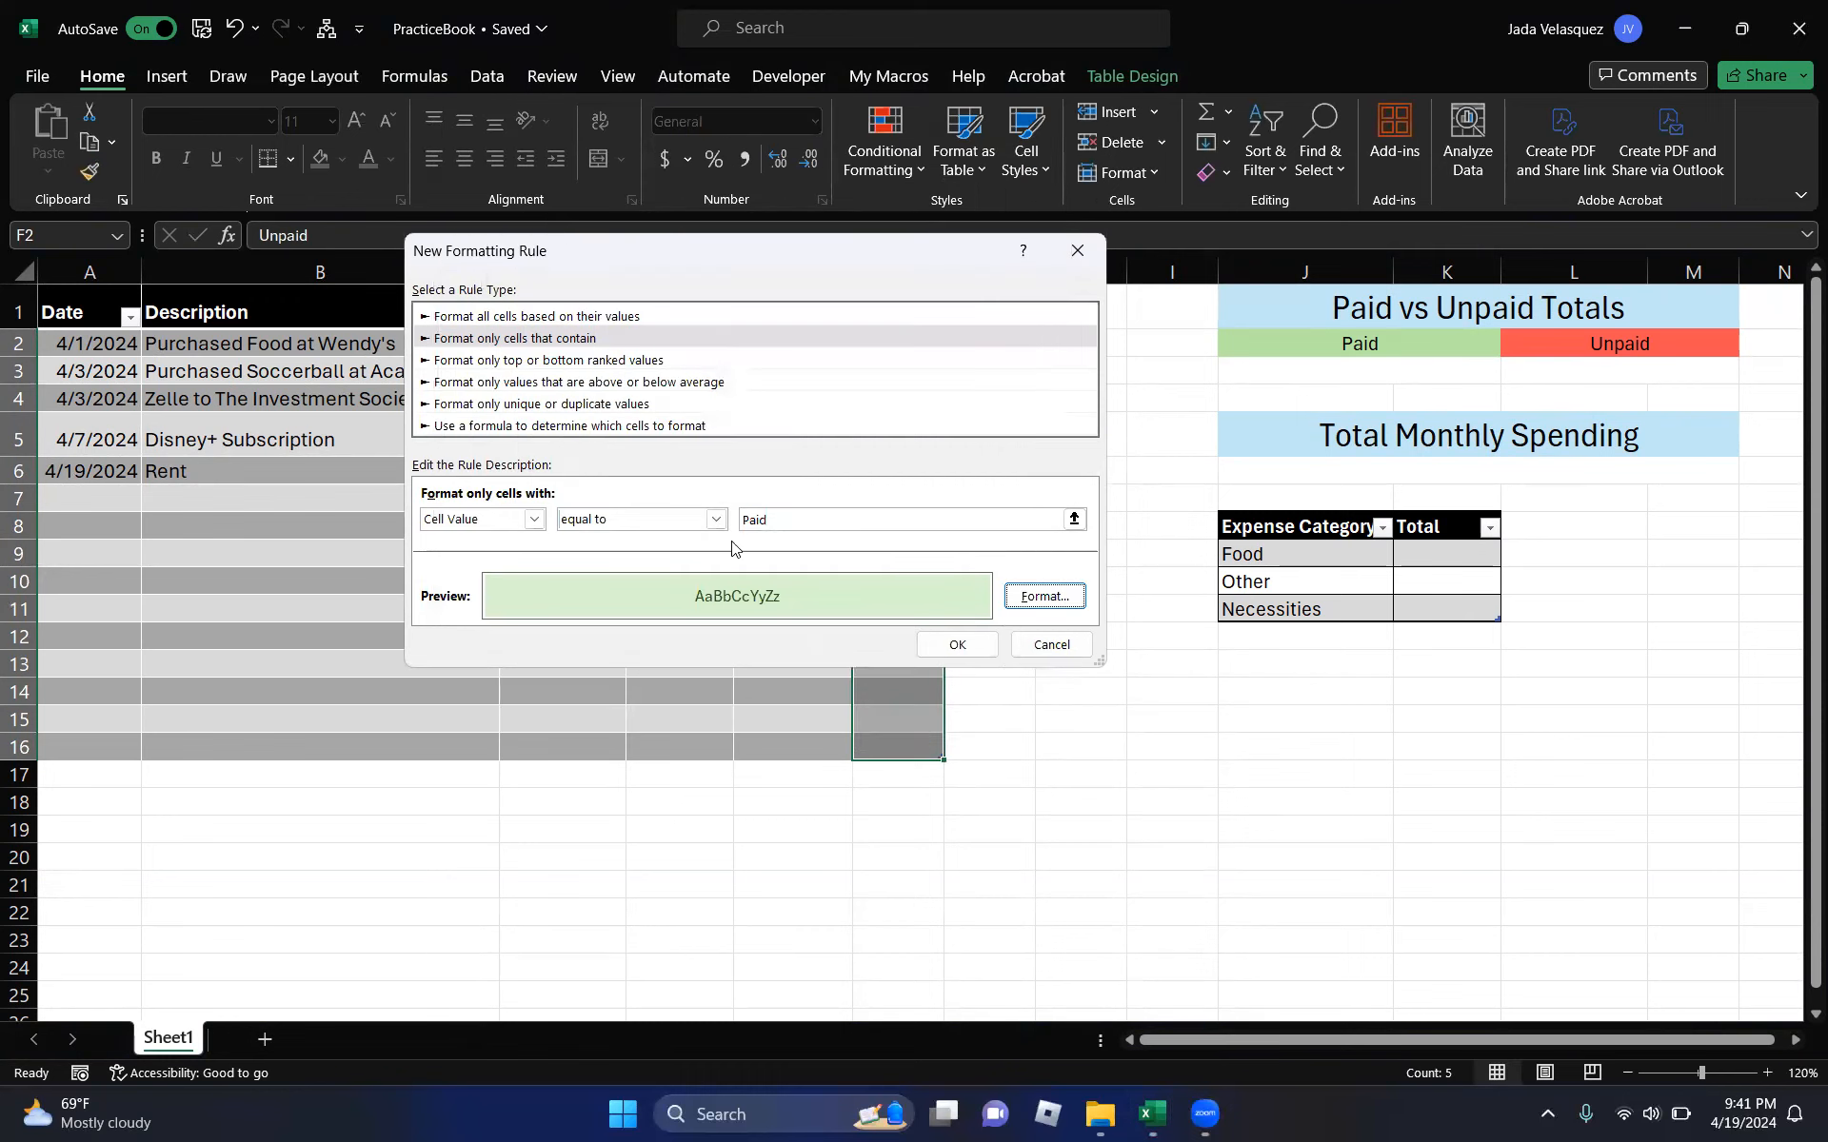
left_click(948, 647)
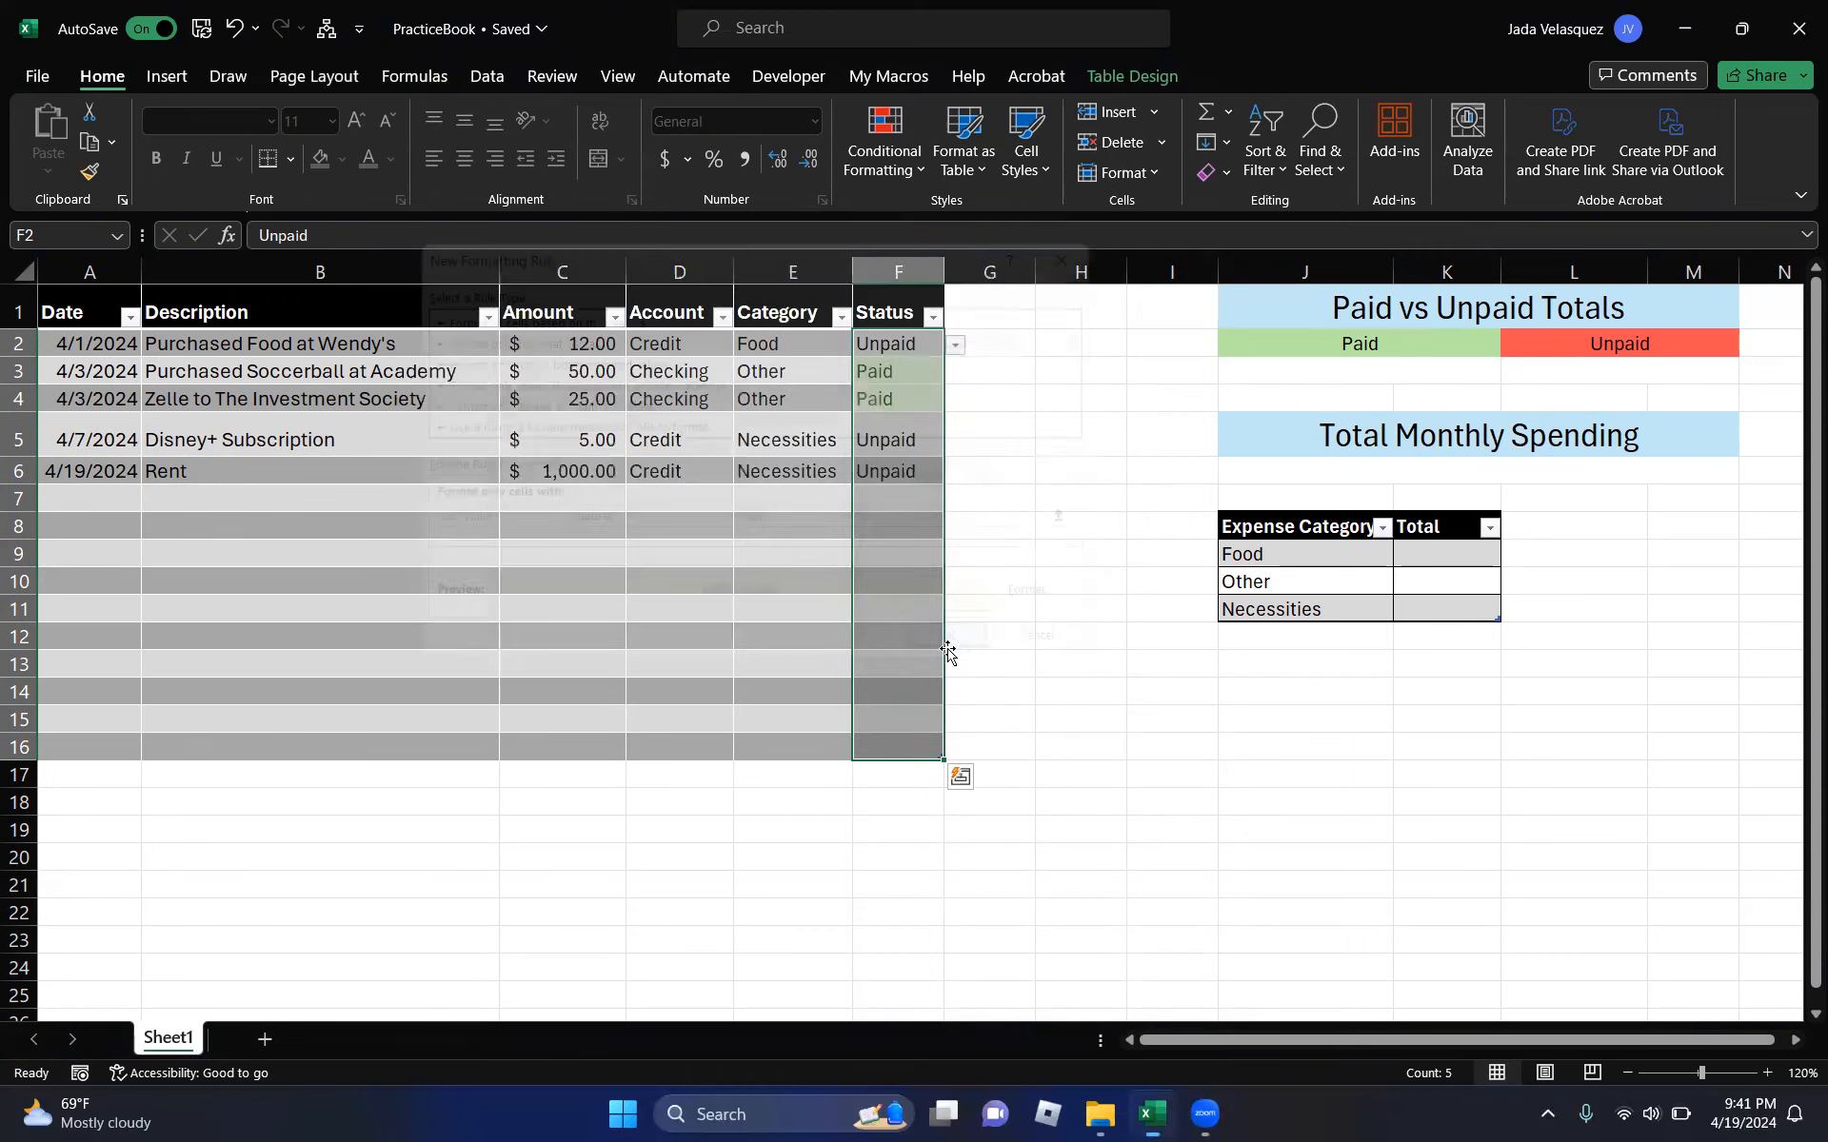
left_click(824, 522)
left_click(923, 370)
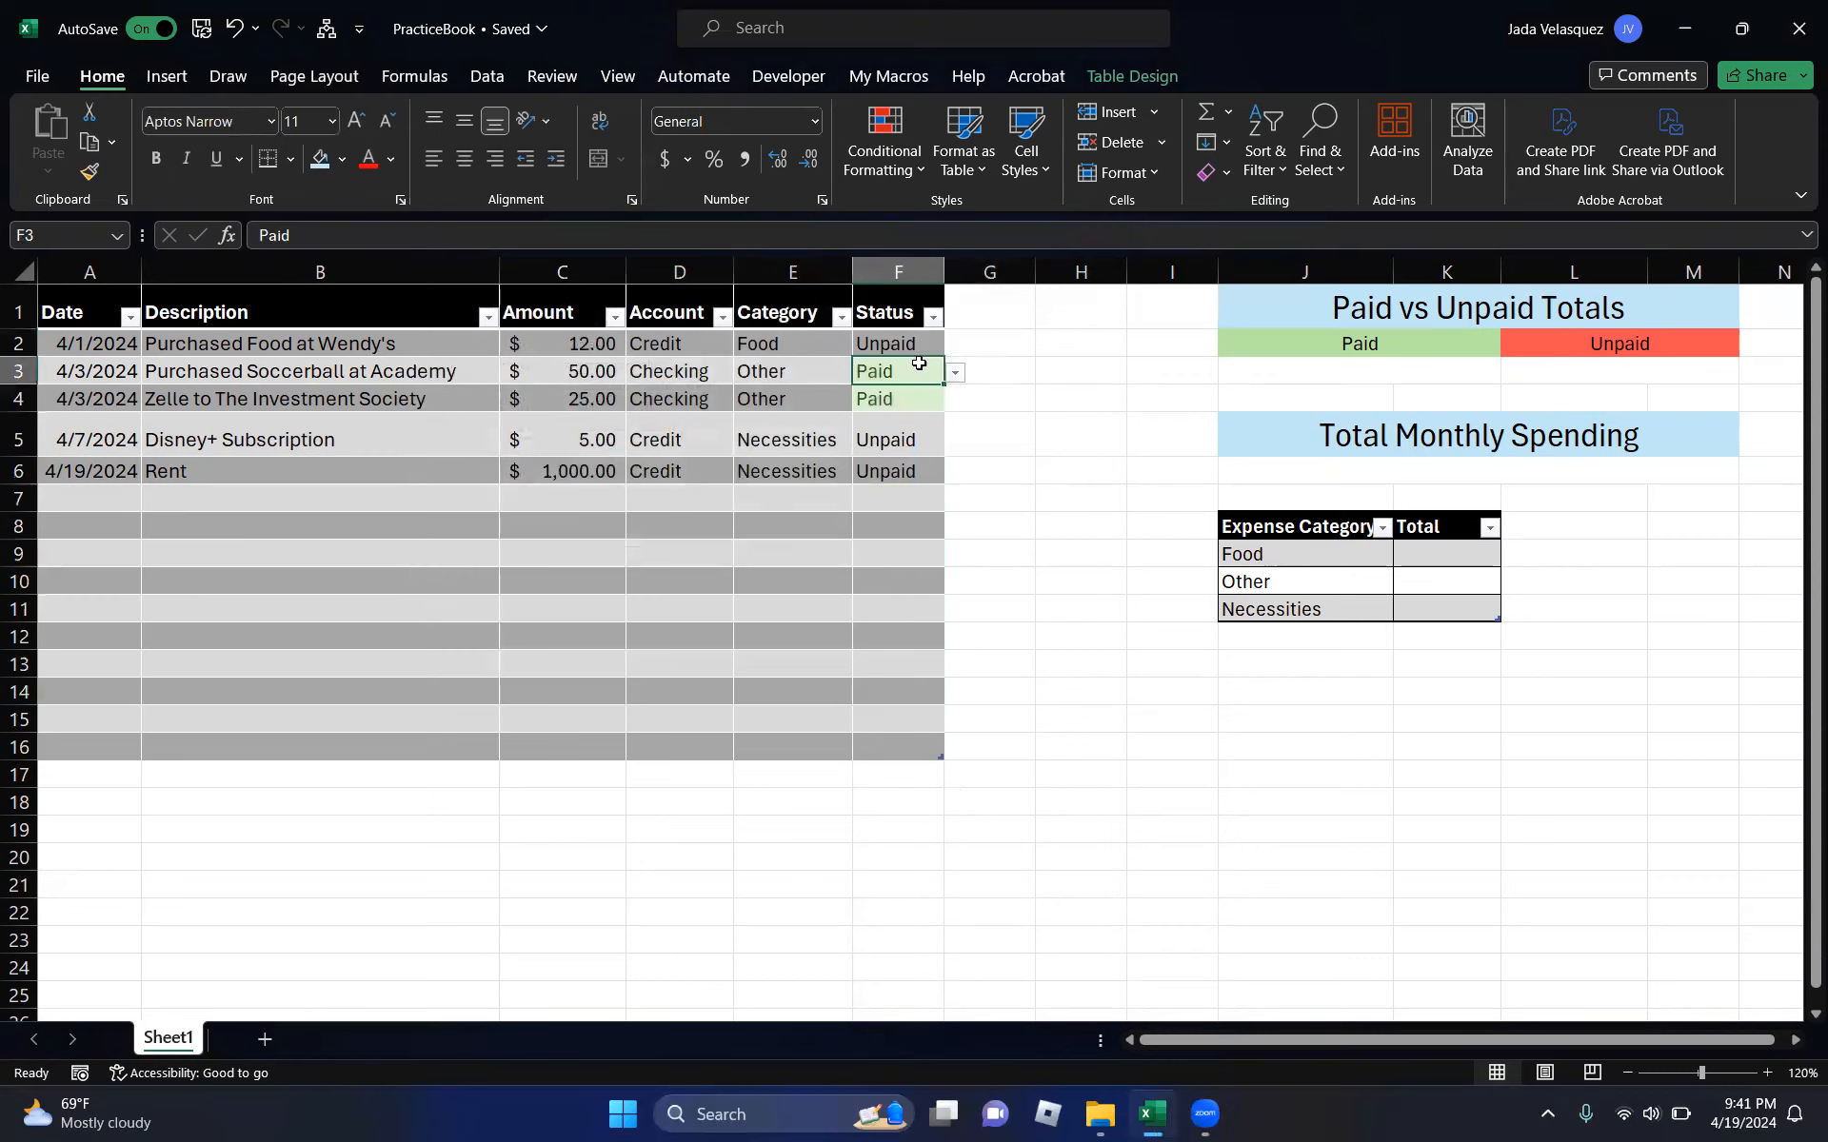
left_click(902, 342)
- Start a second conditional formatting rule on F2:F16 for cells equal to Unpaid
left_click_drag(902, 342, 910, 740)
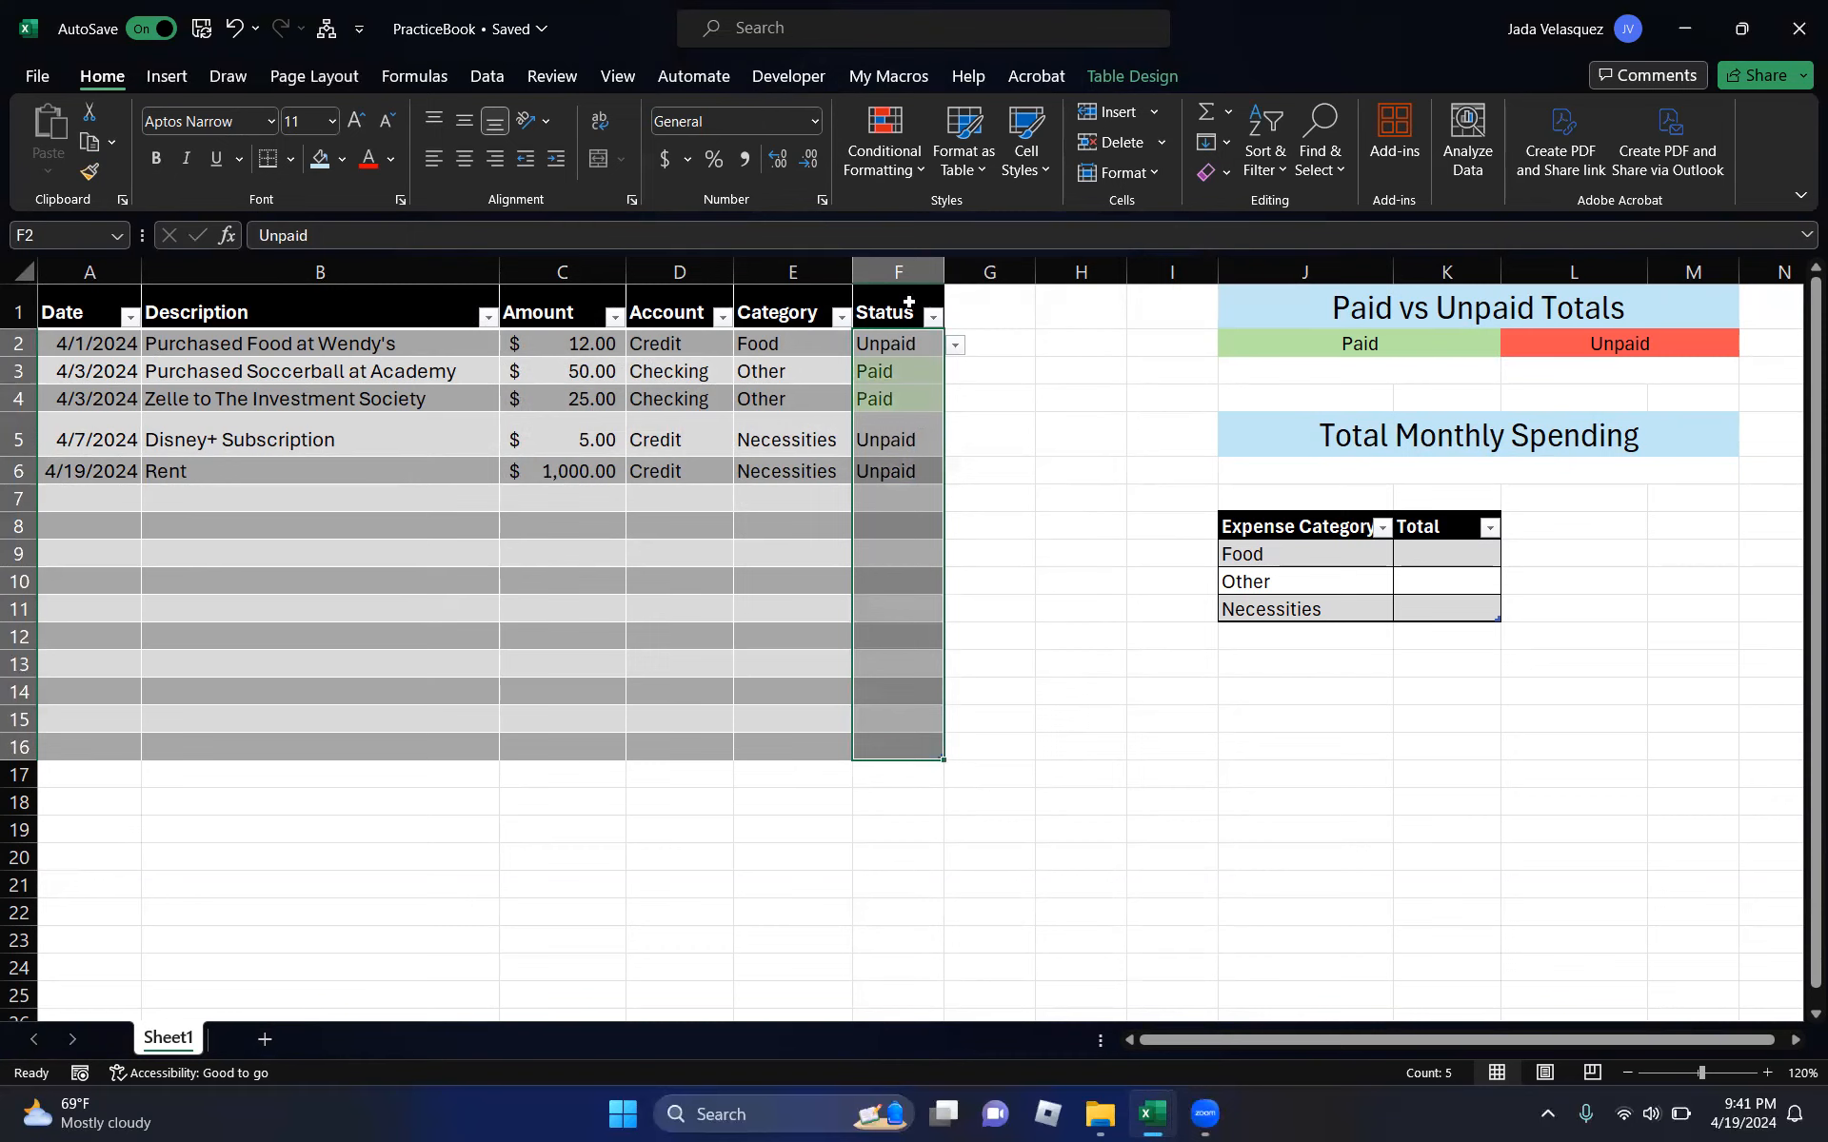
left_click(884, 152)
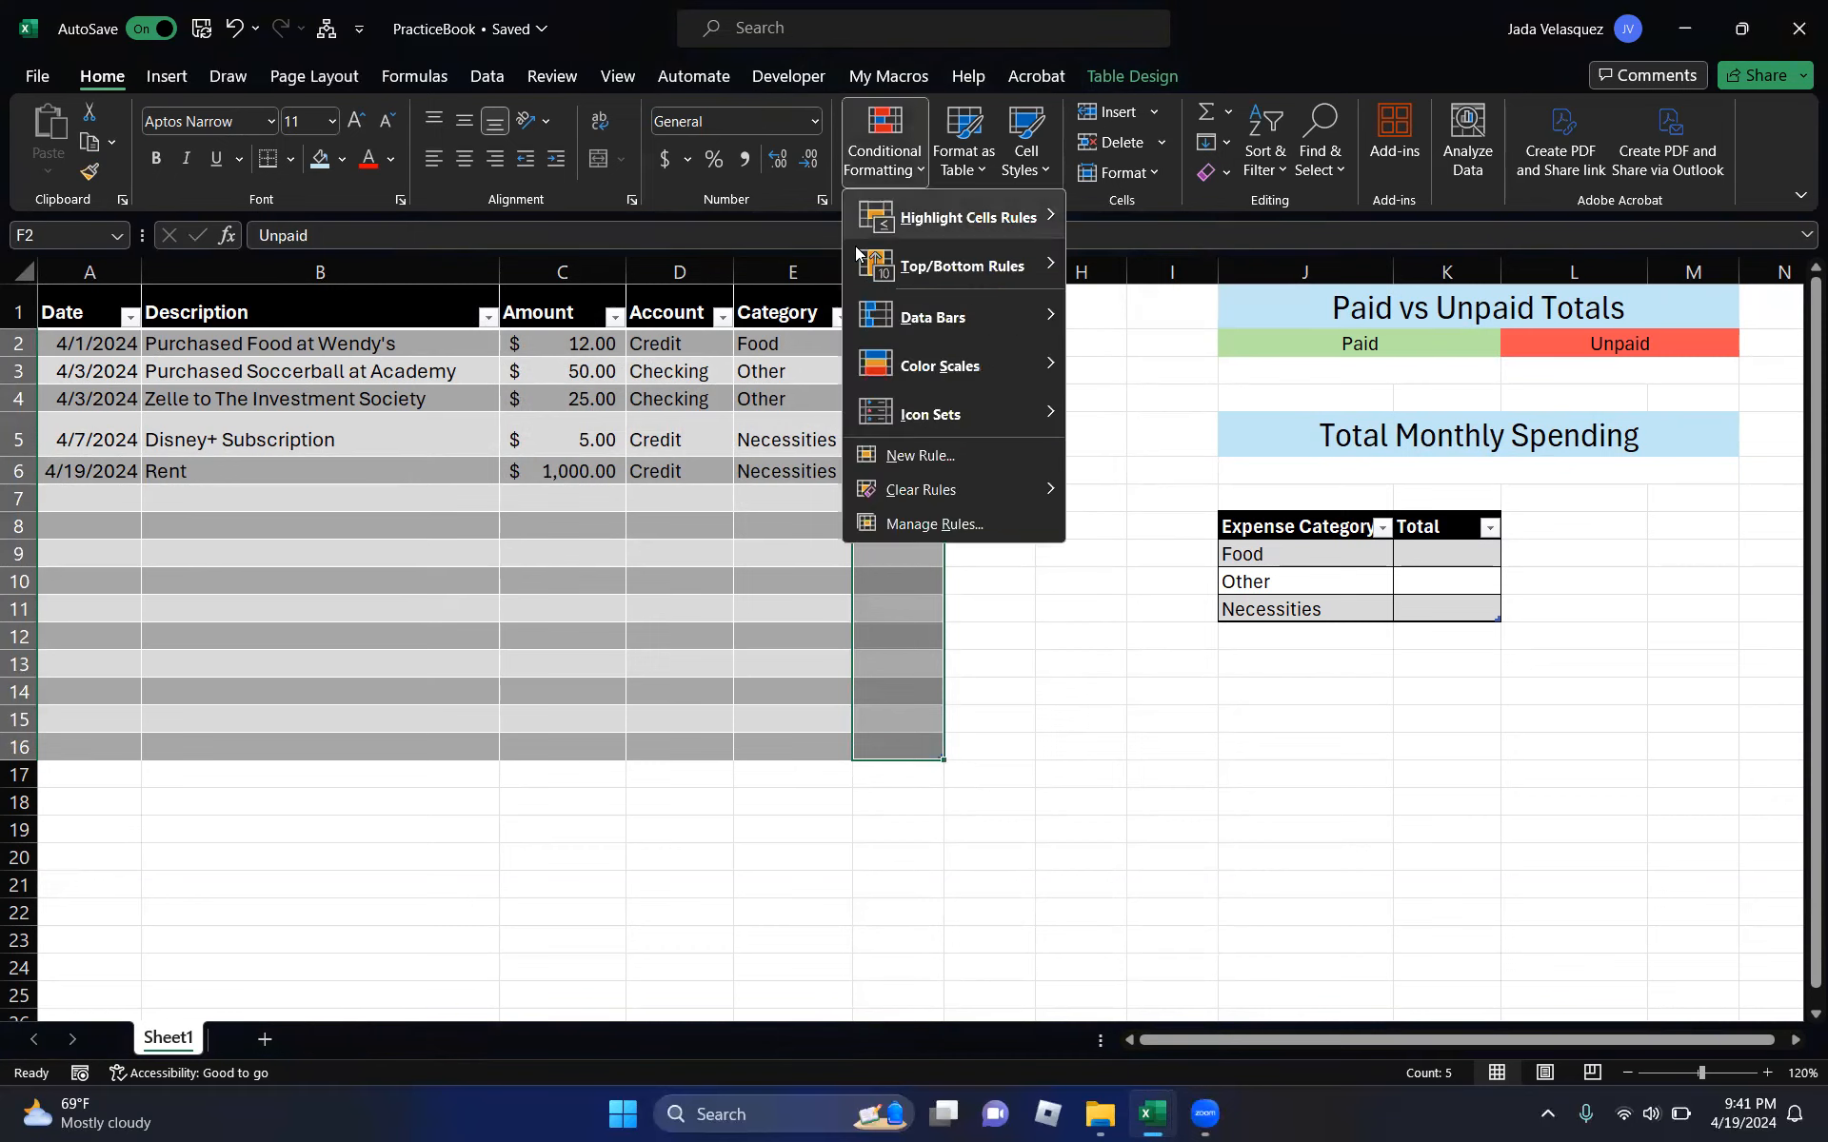
left_click(902, 455)
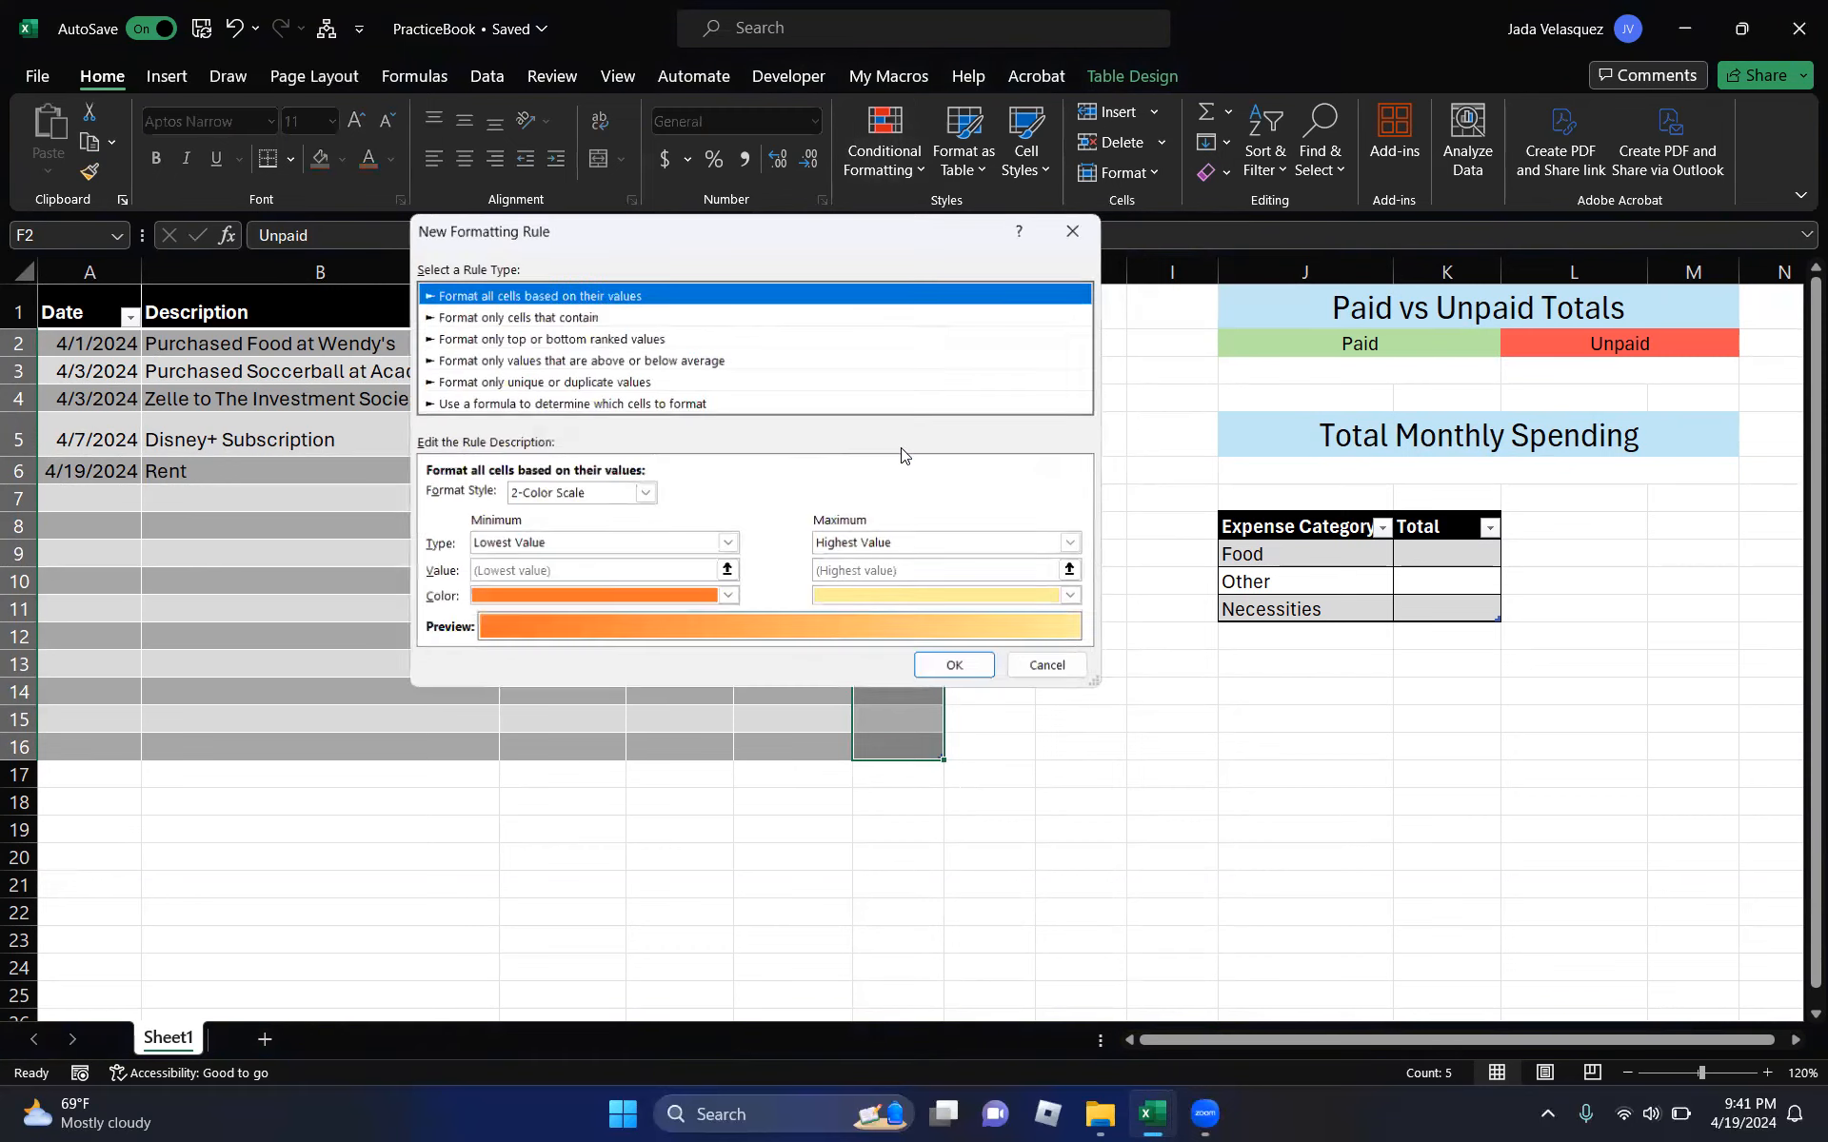
left_click(496, 315)
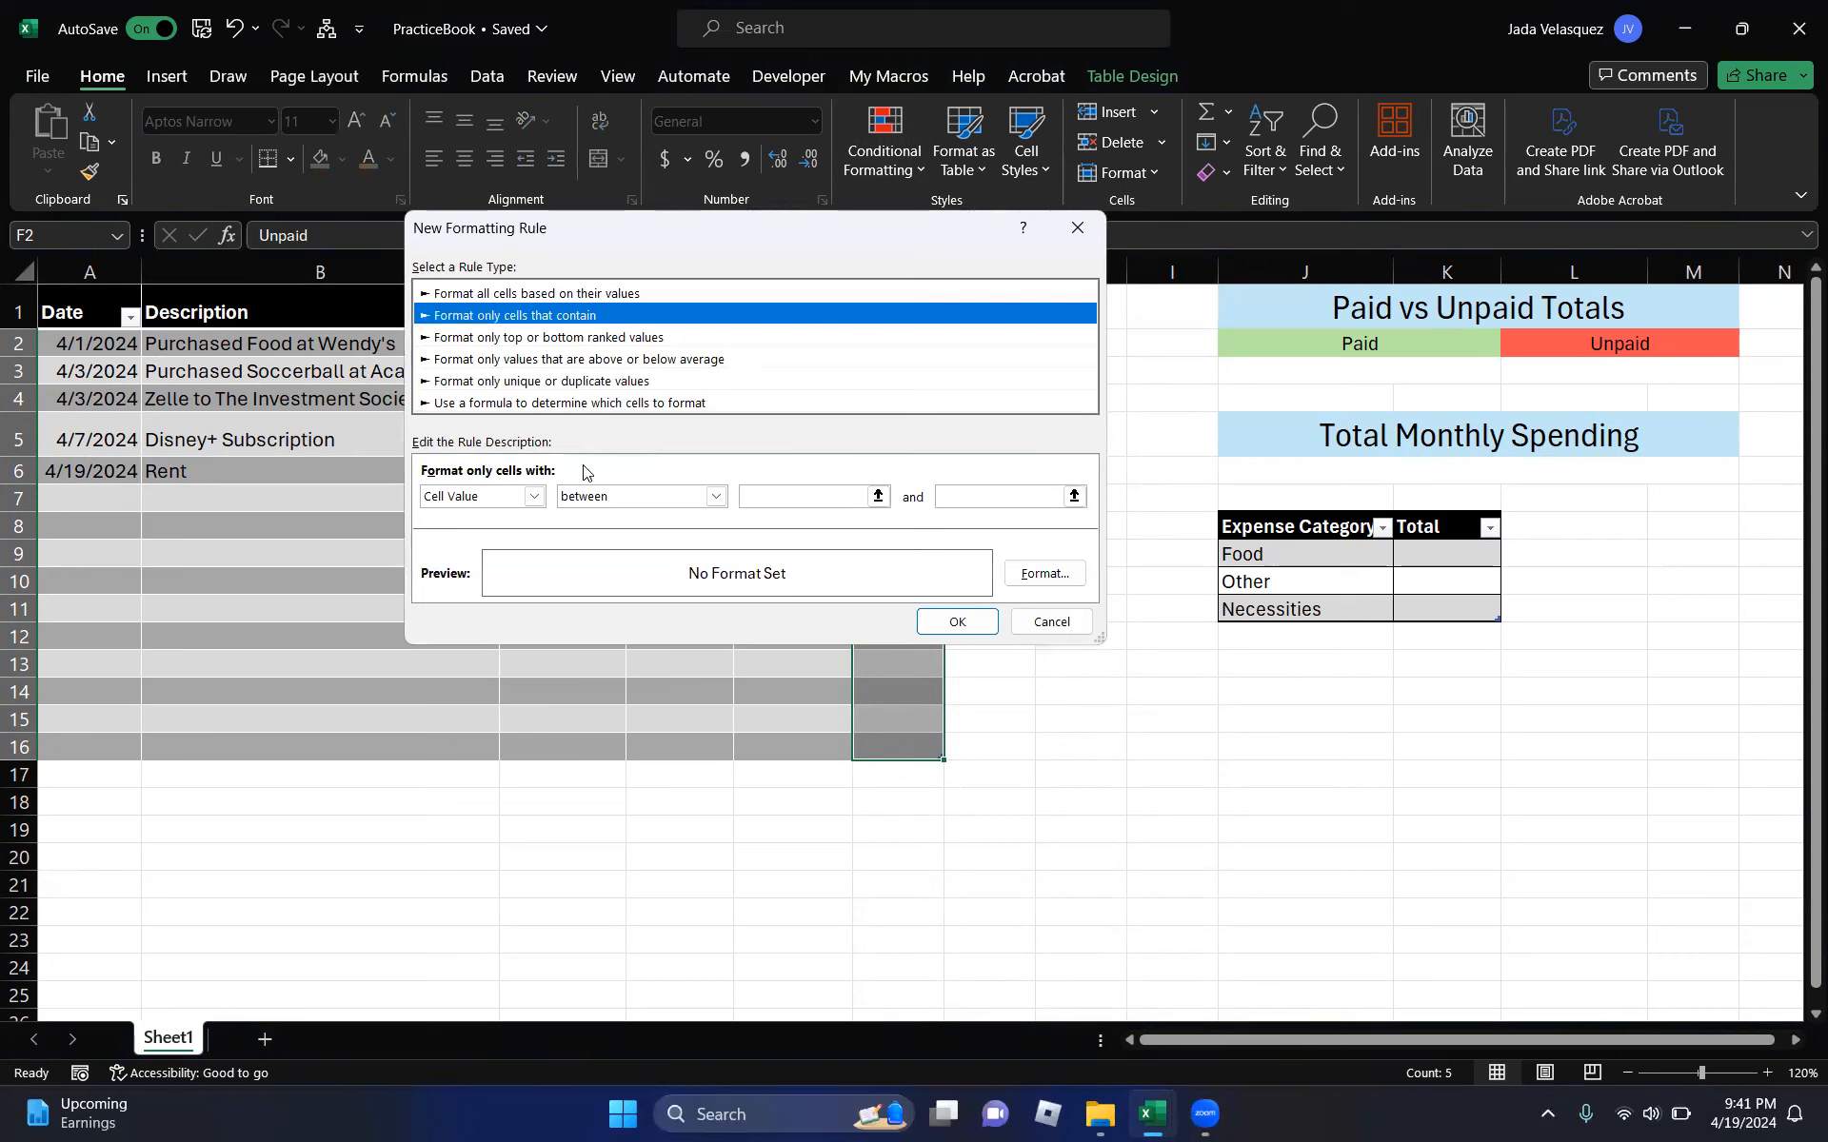
left_click(715, 497)
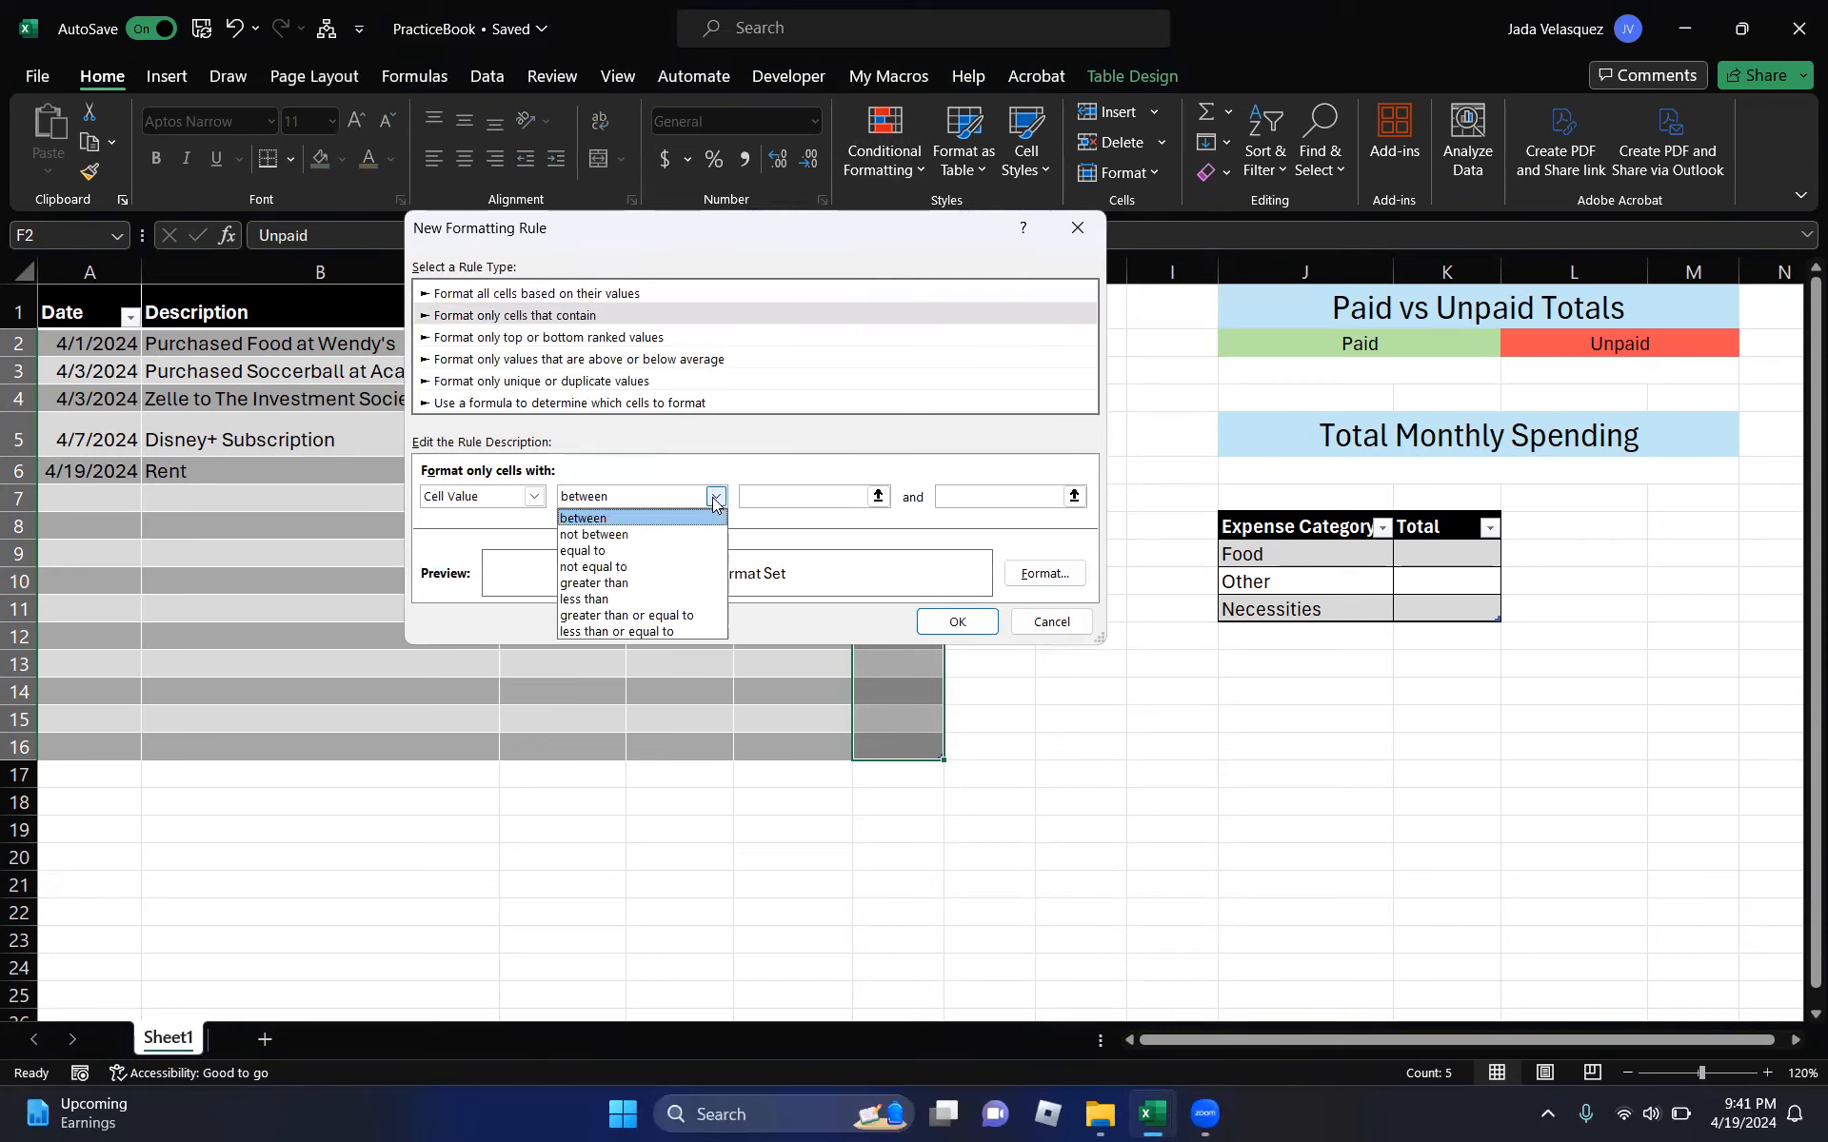
left_click(661, 550)
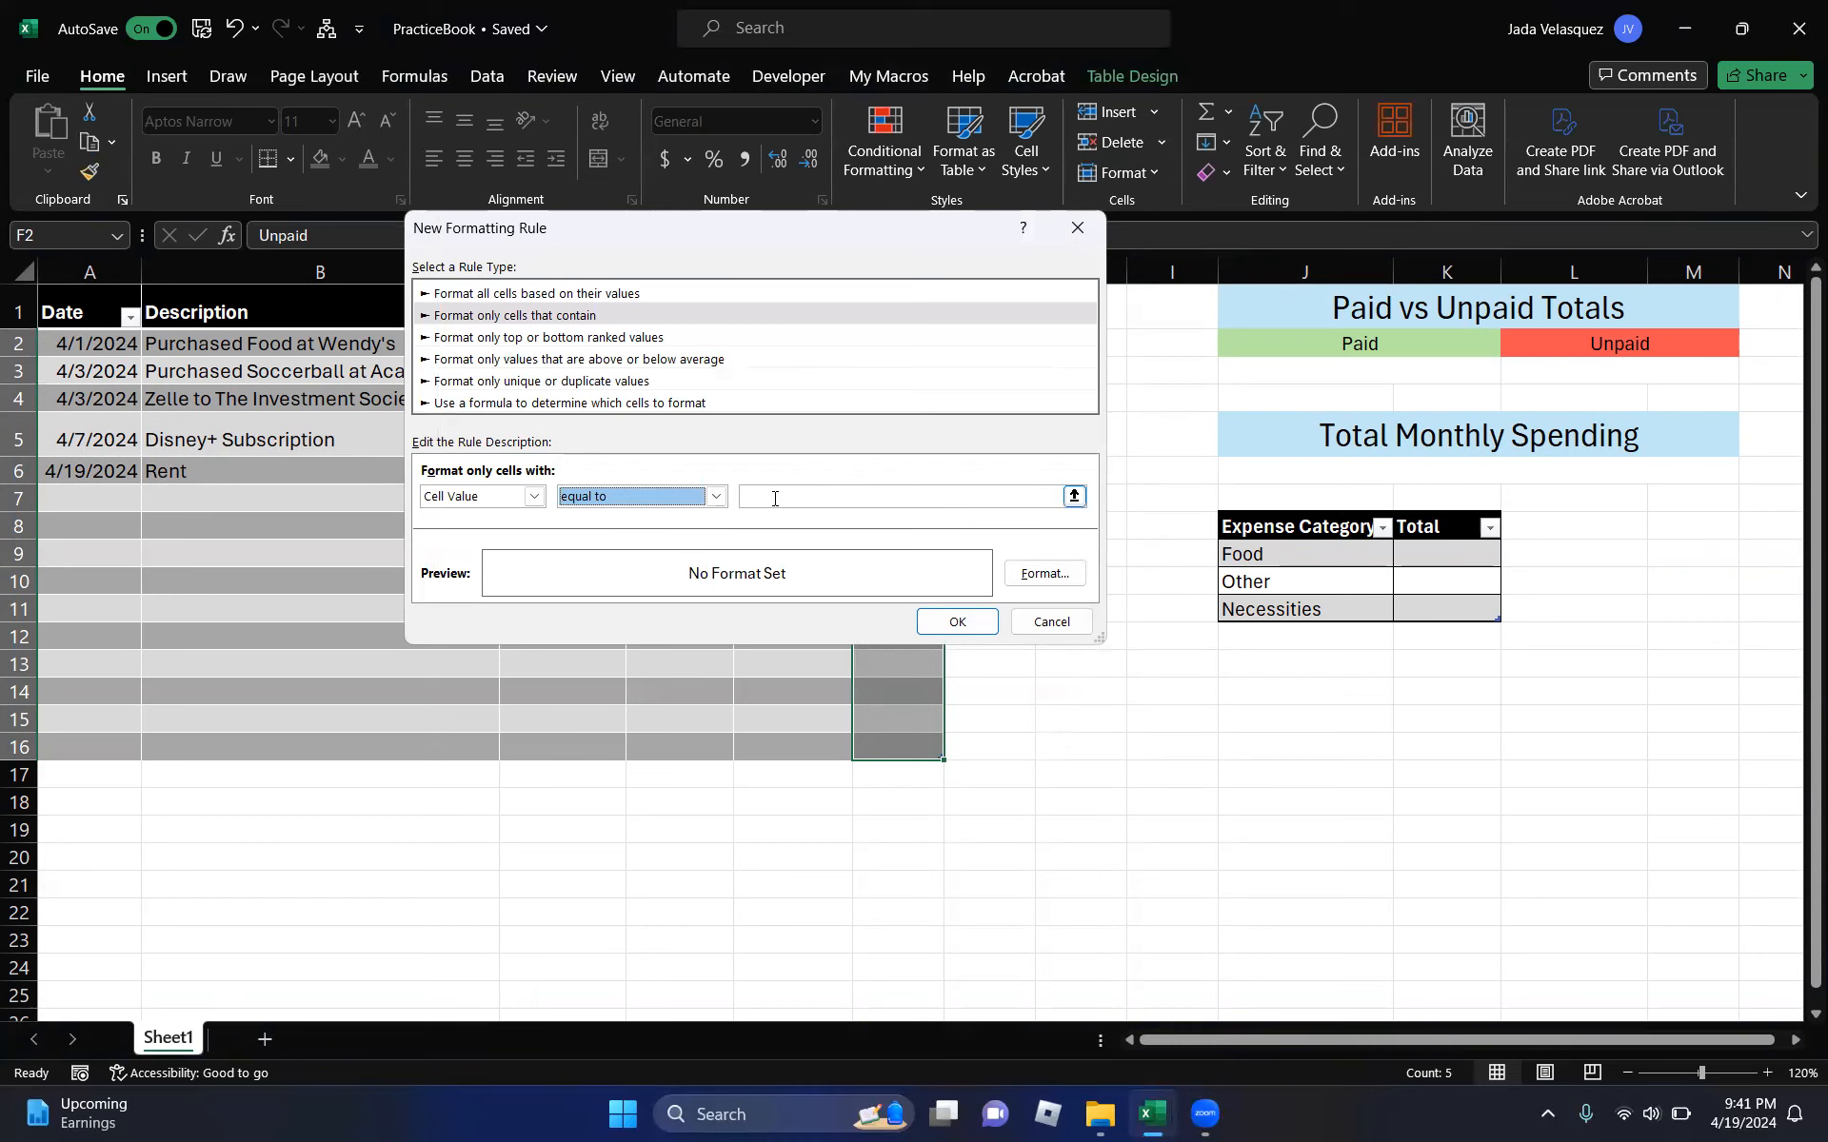
left_click(779, 495)
type("Unpaid")
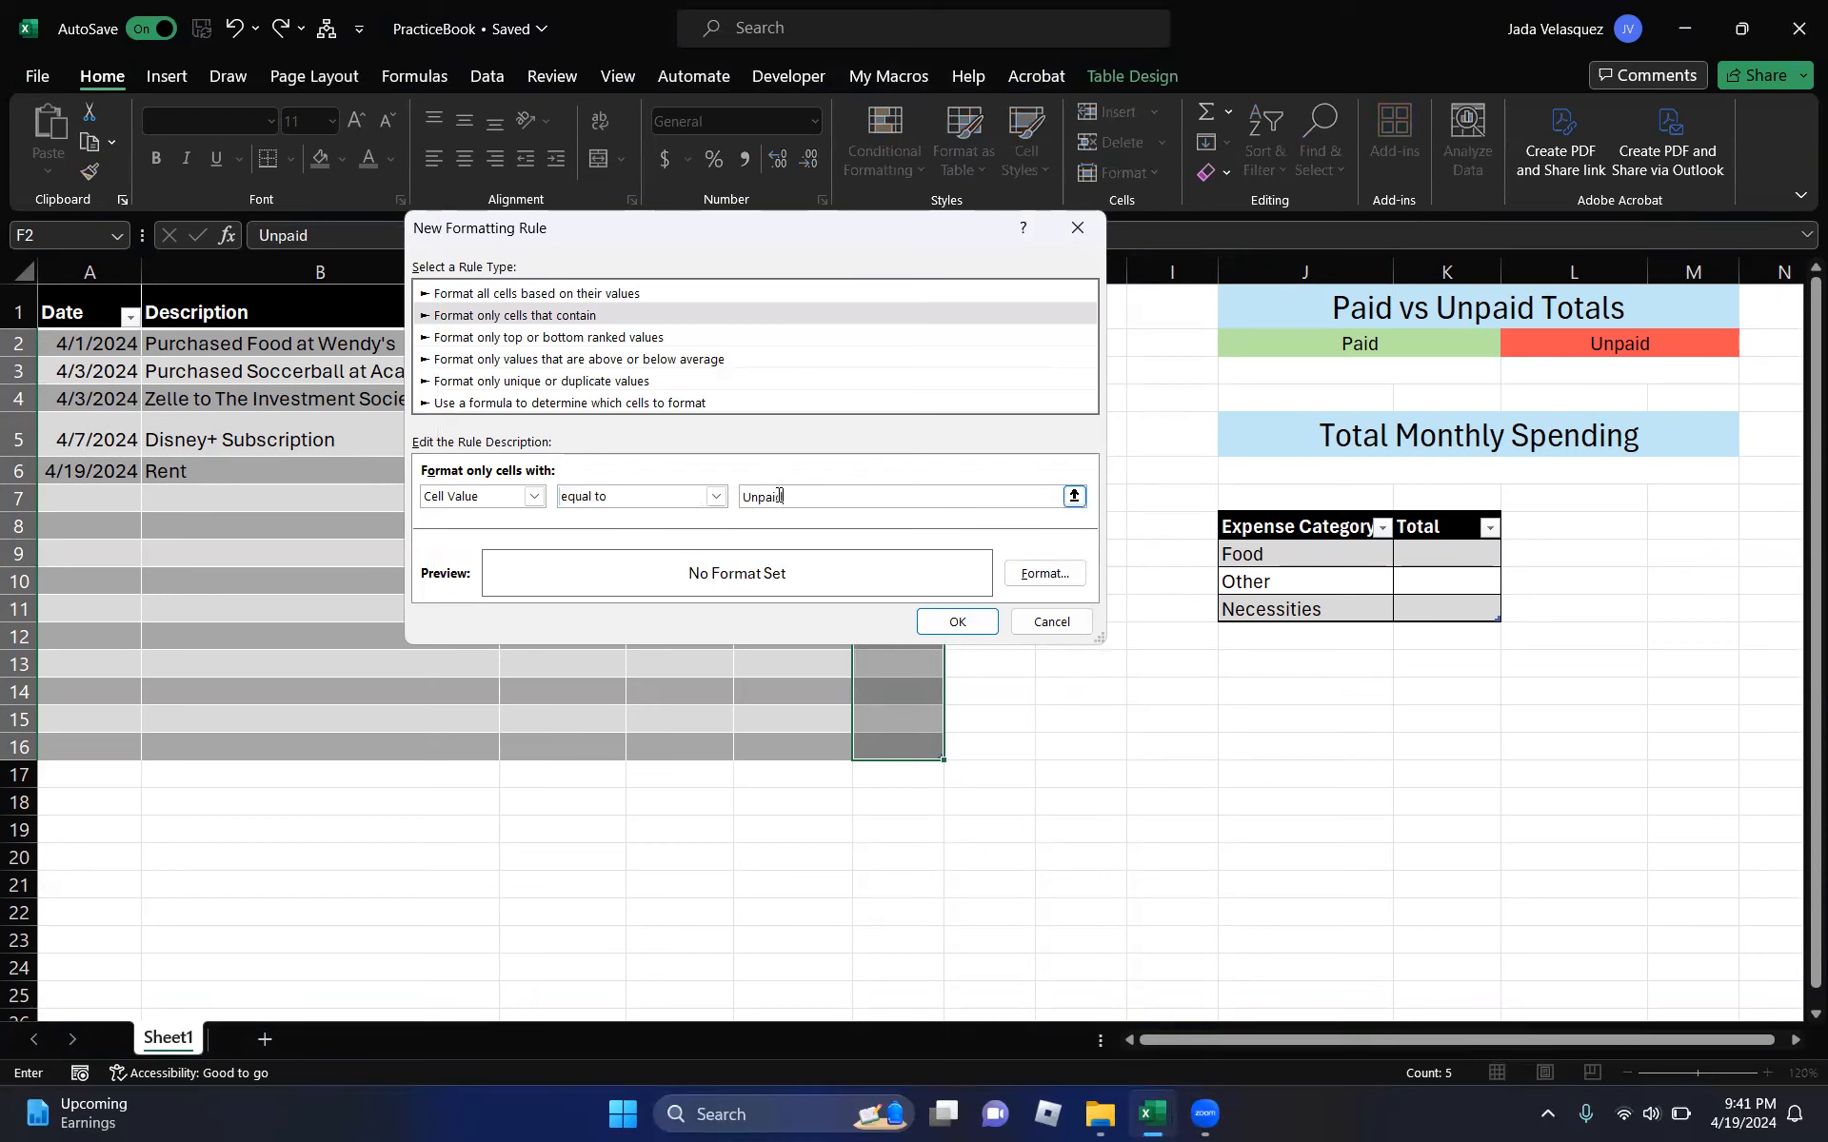
- Give the Unpaid rule a salmon fill and red font, and apply it
left_click(1038, 572)
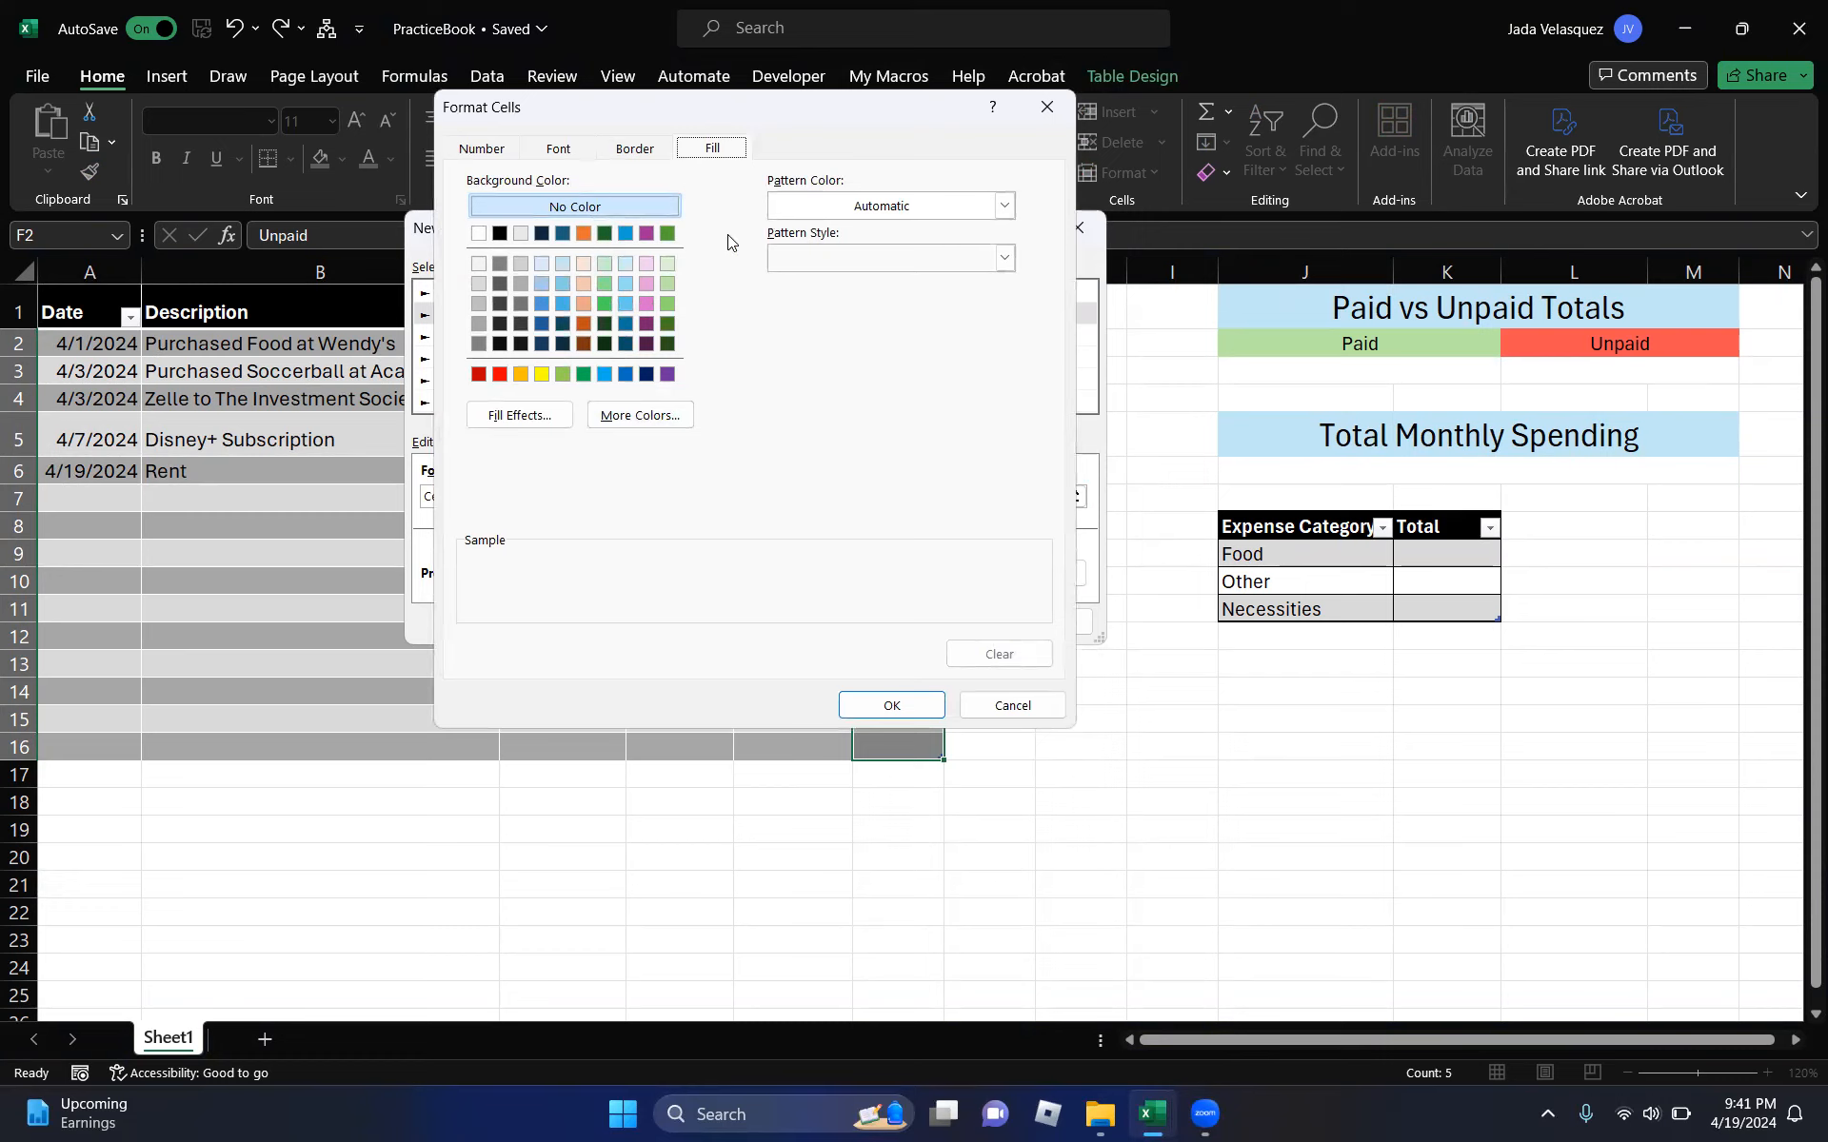
left_click(506, 376)
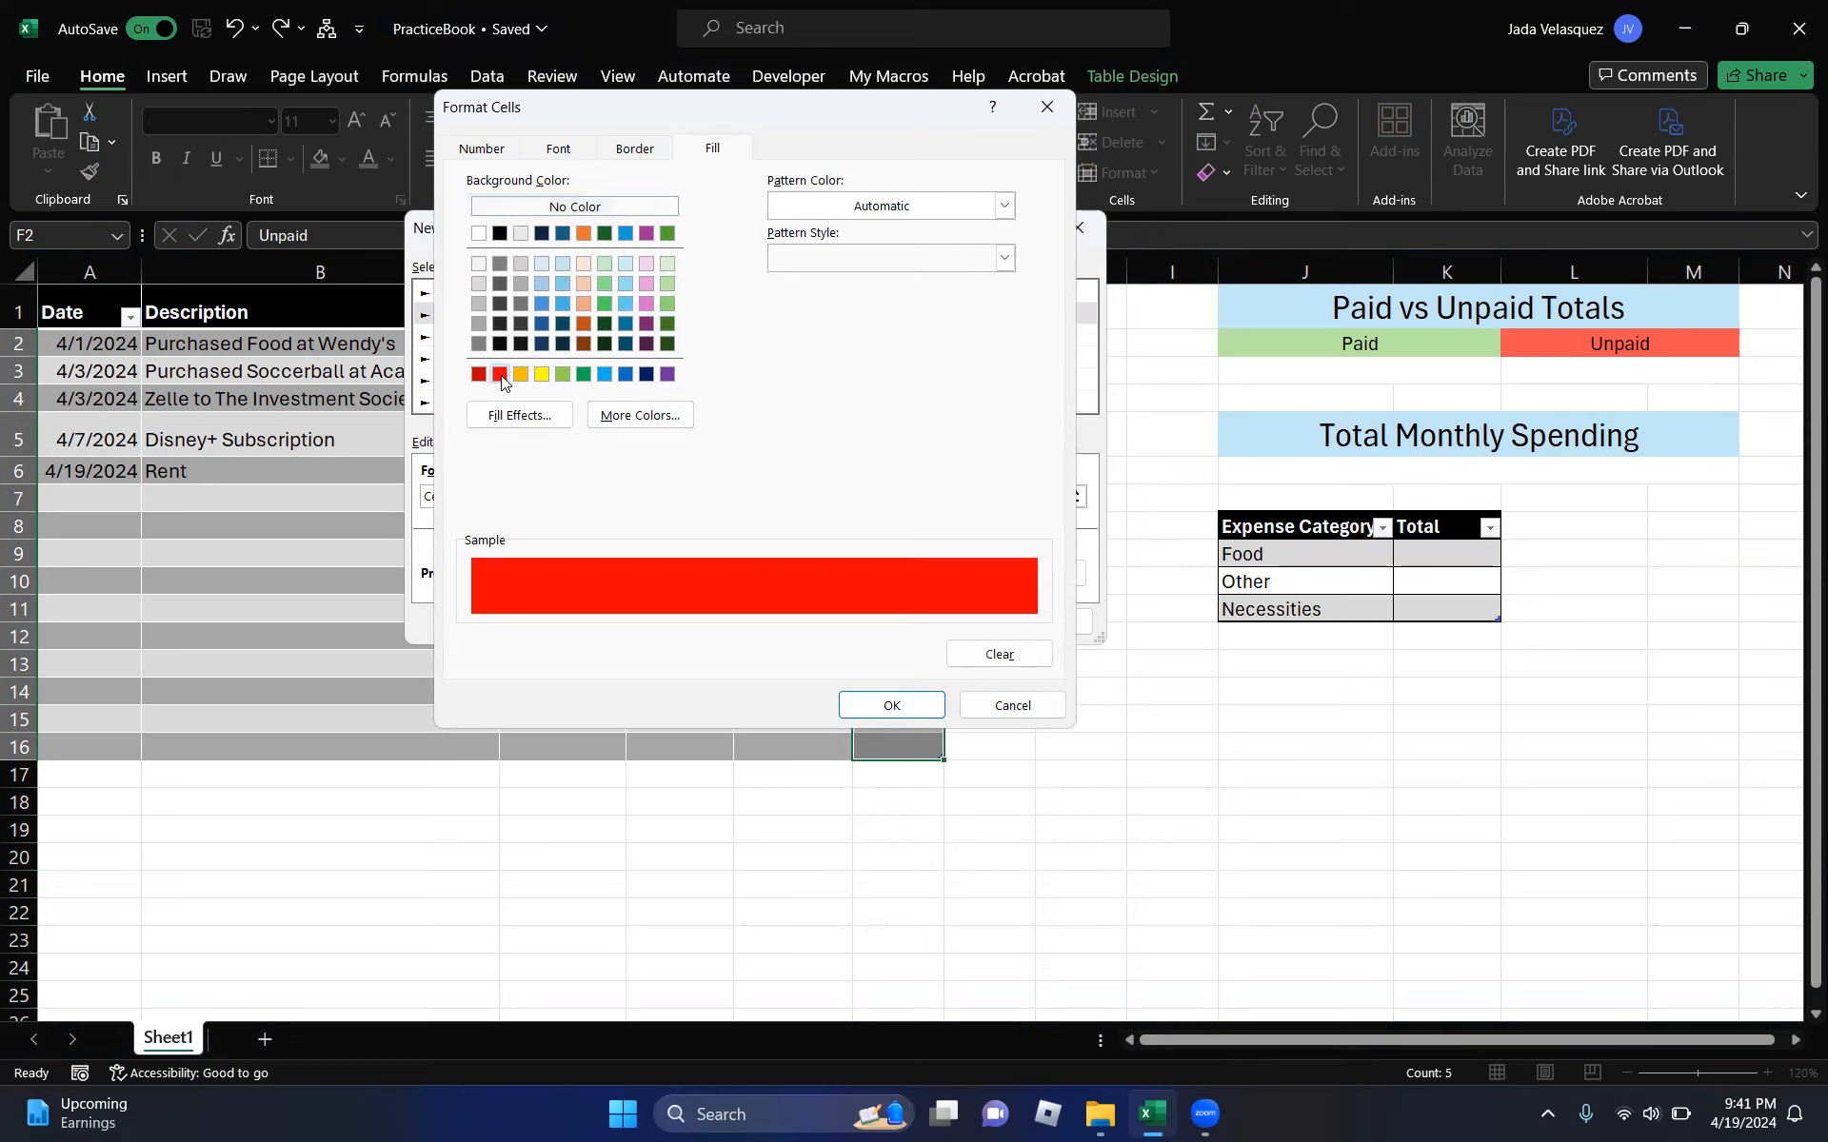
left_click(617, 416)
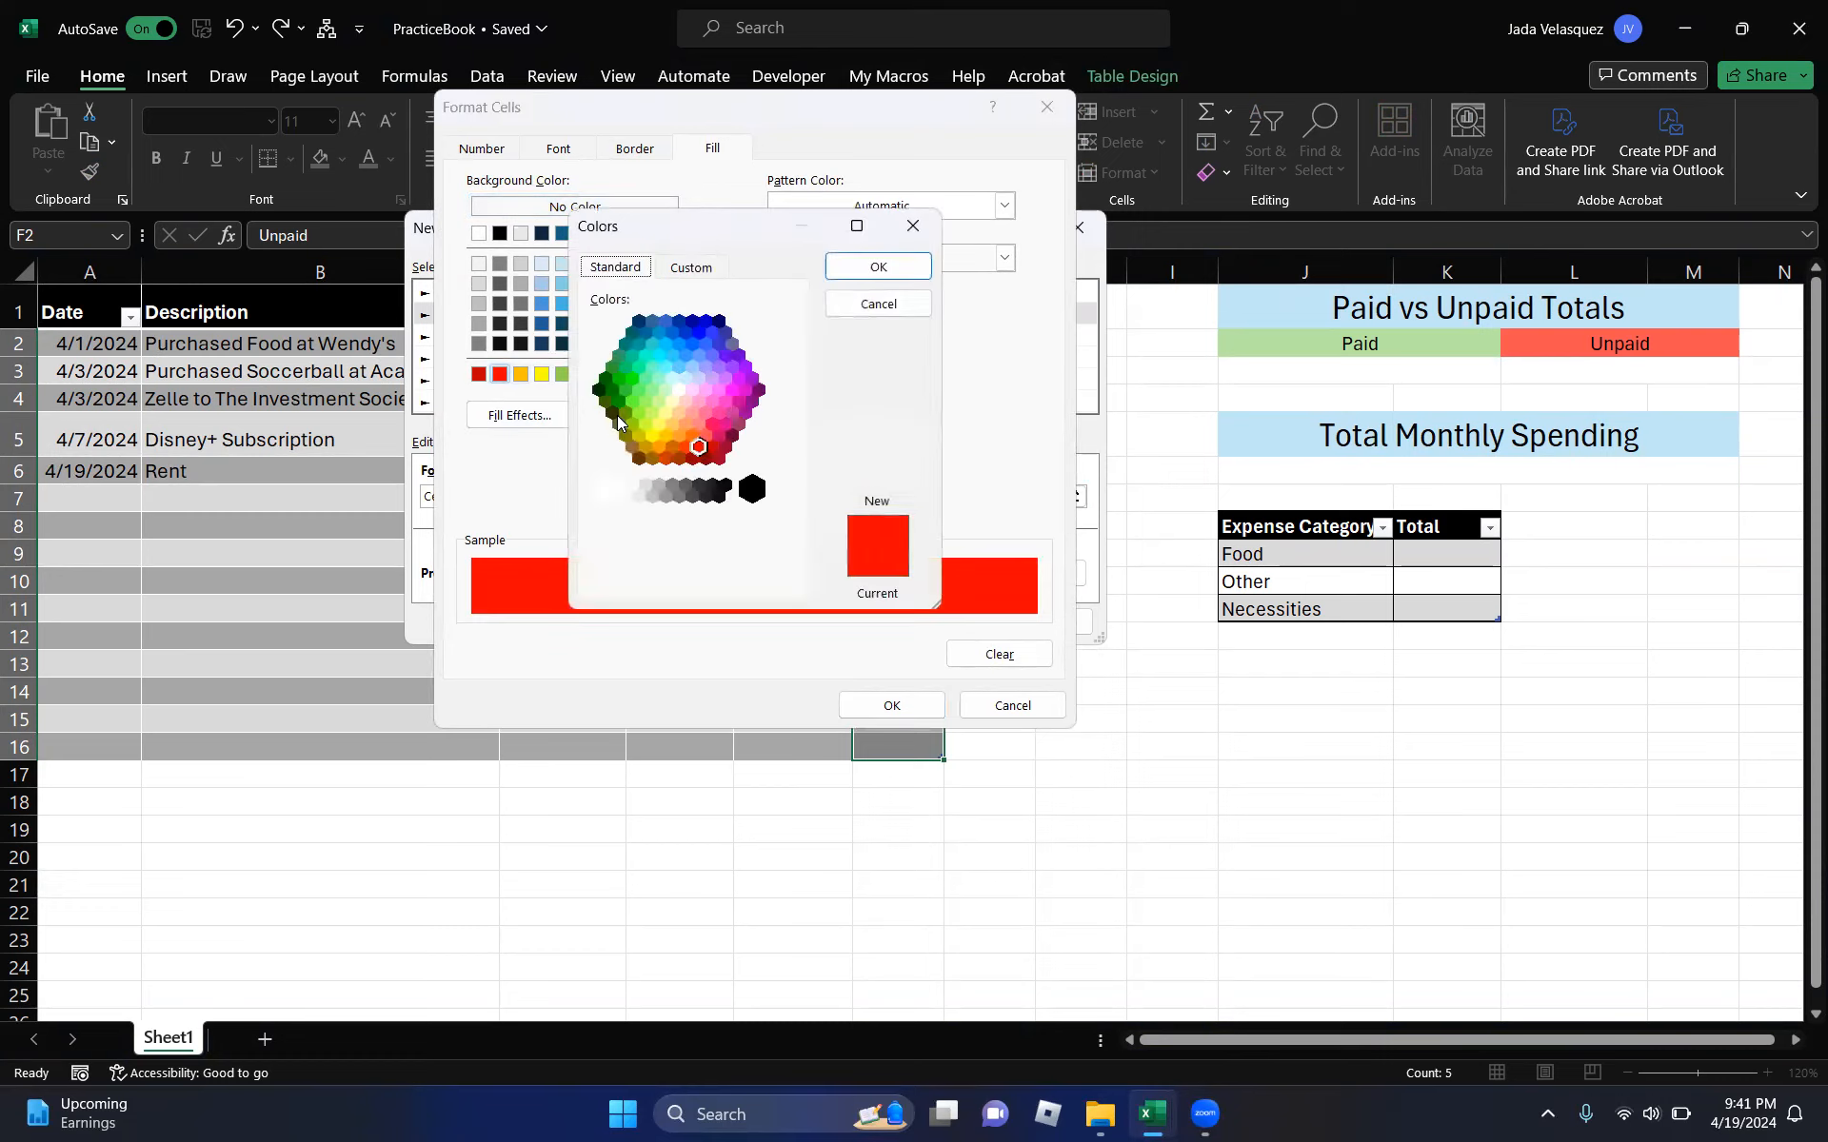
left_click(698, 424)
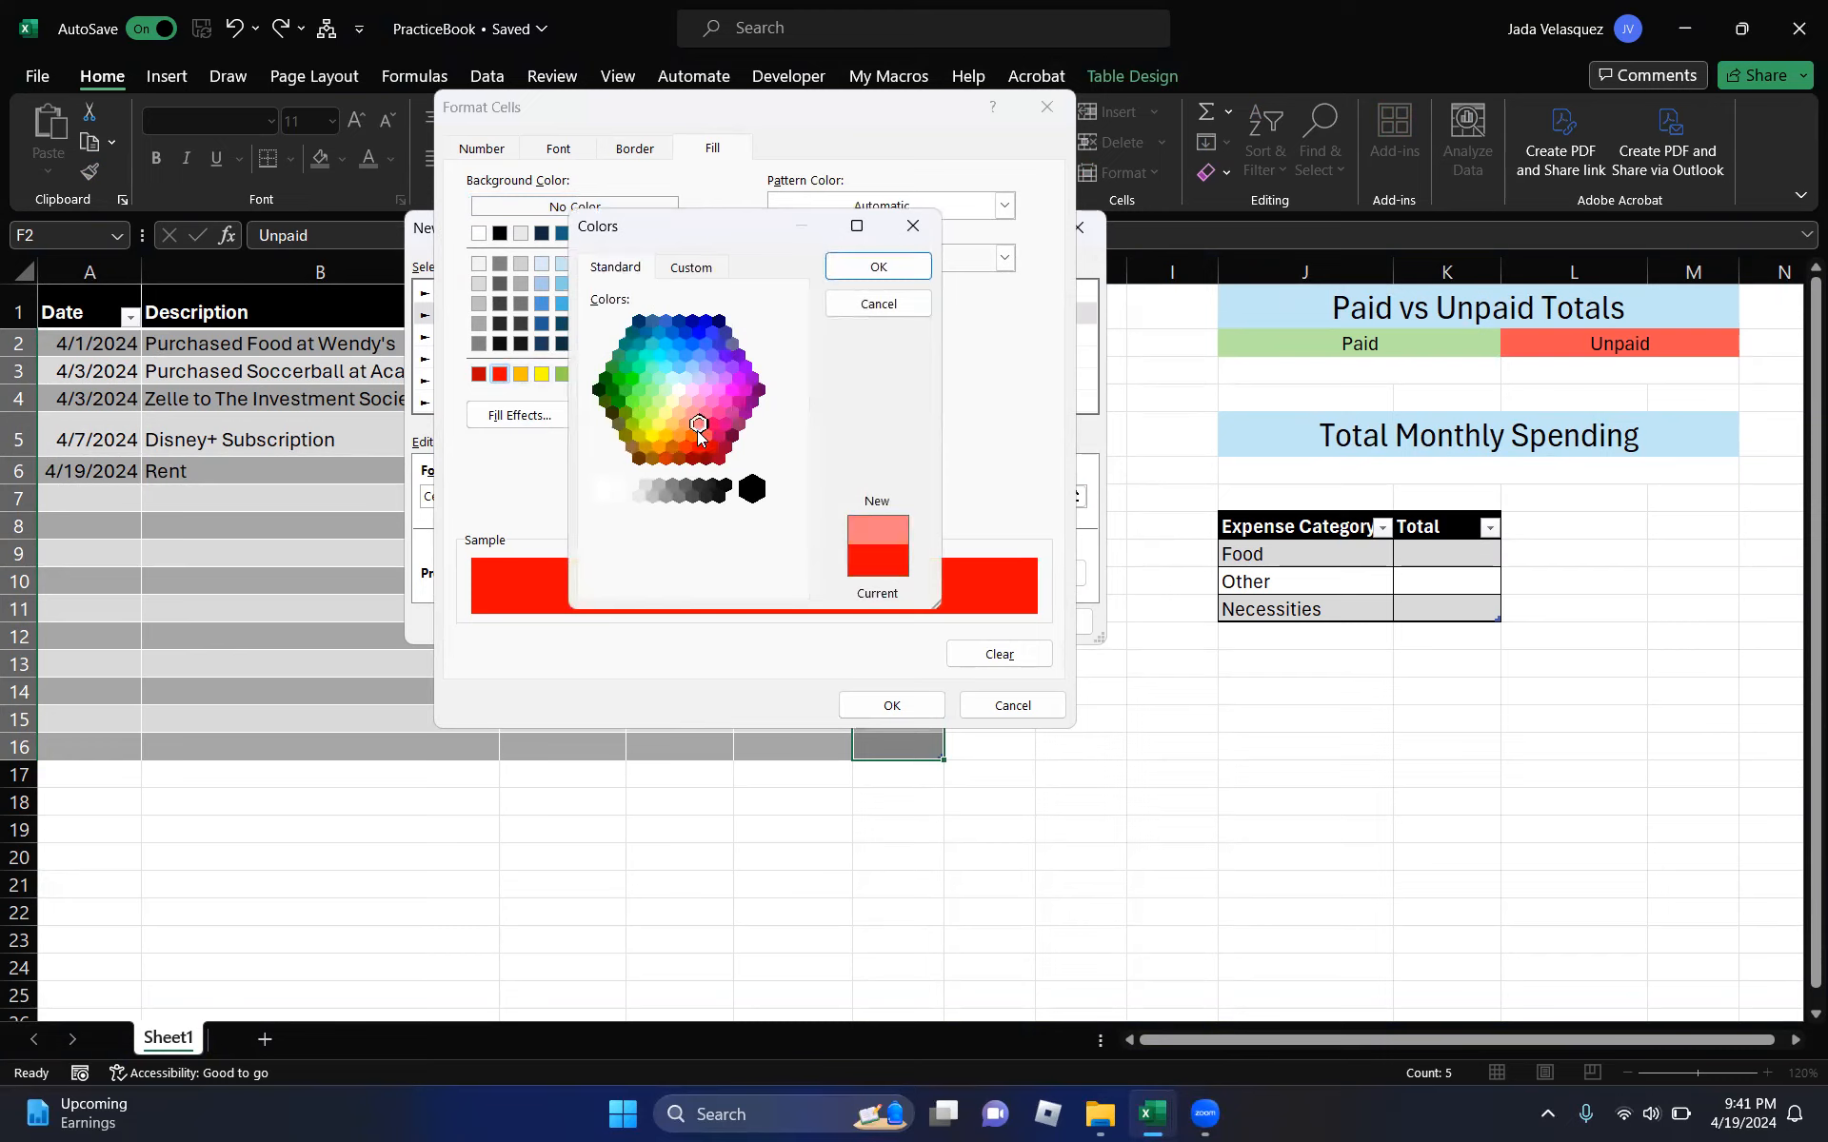
left_click(859, 274)
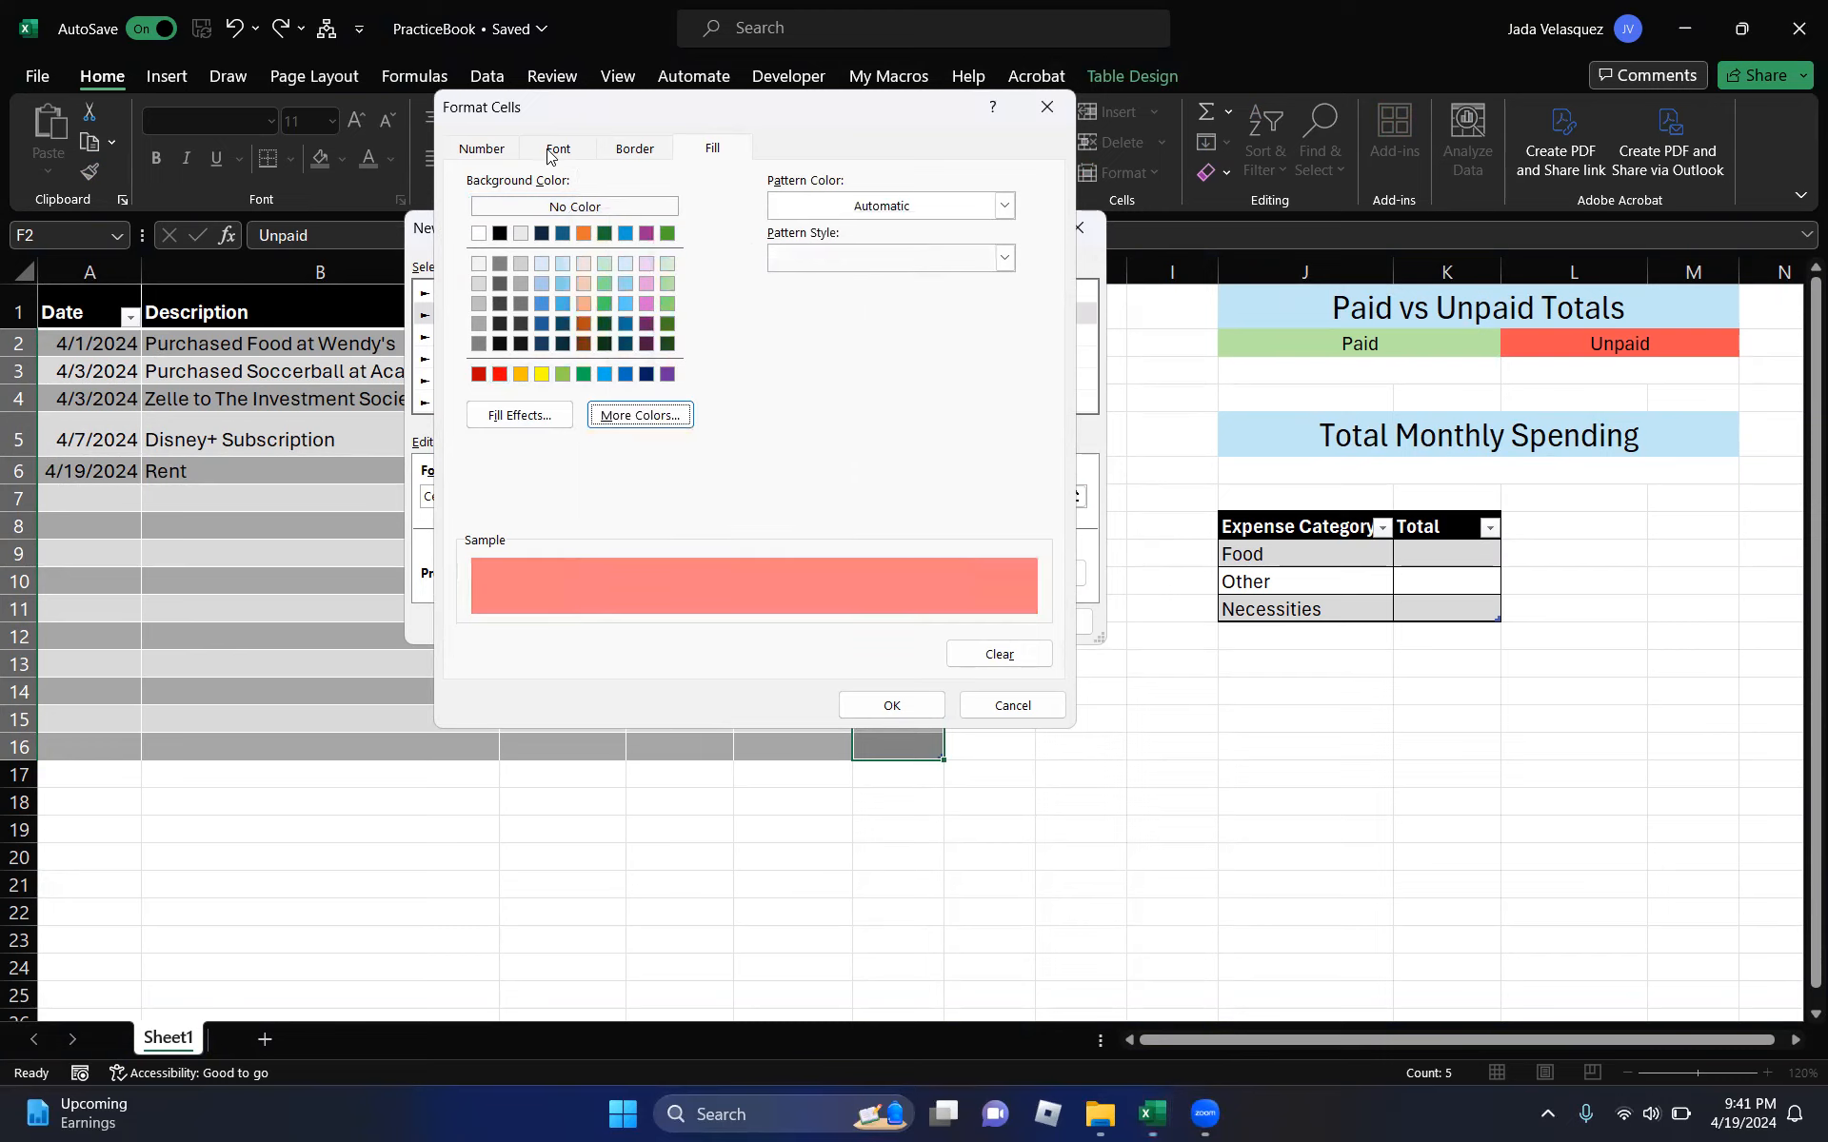
left_click(557, 152)
left_click(789, 357)
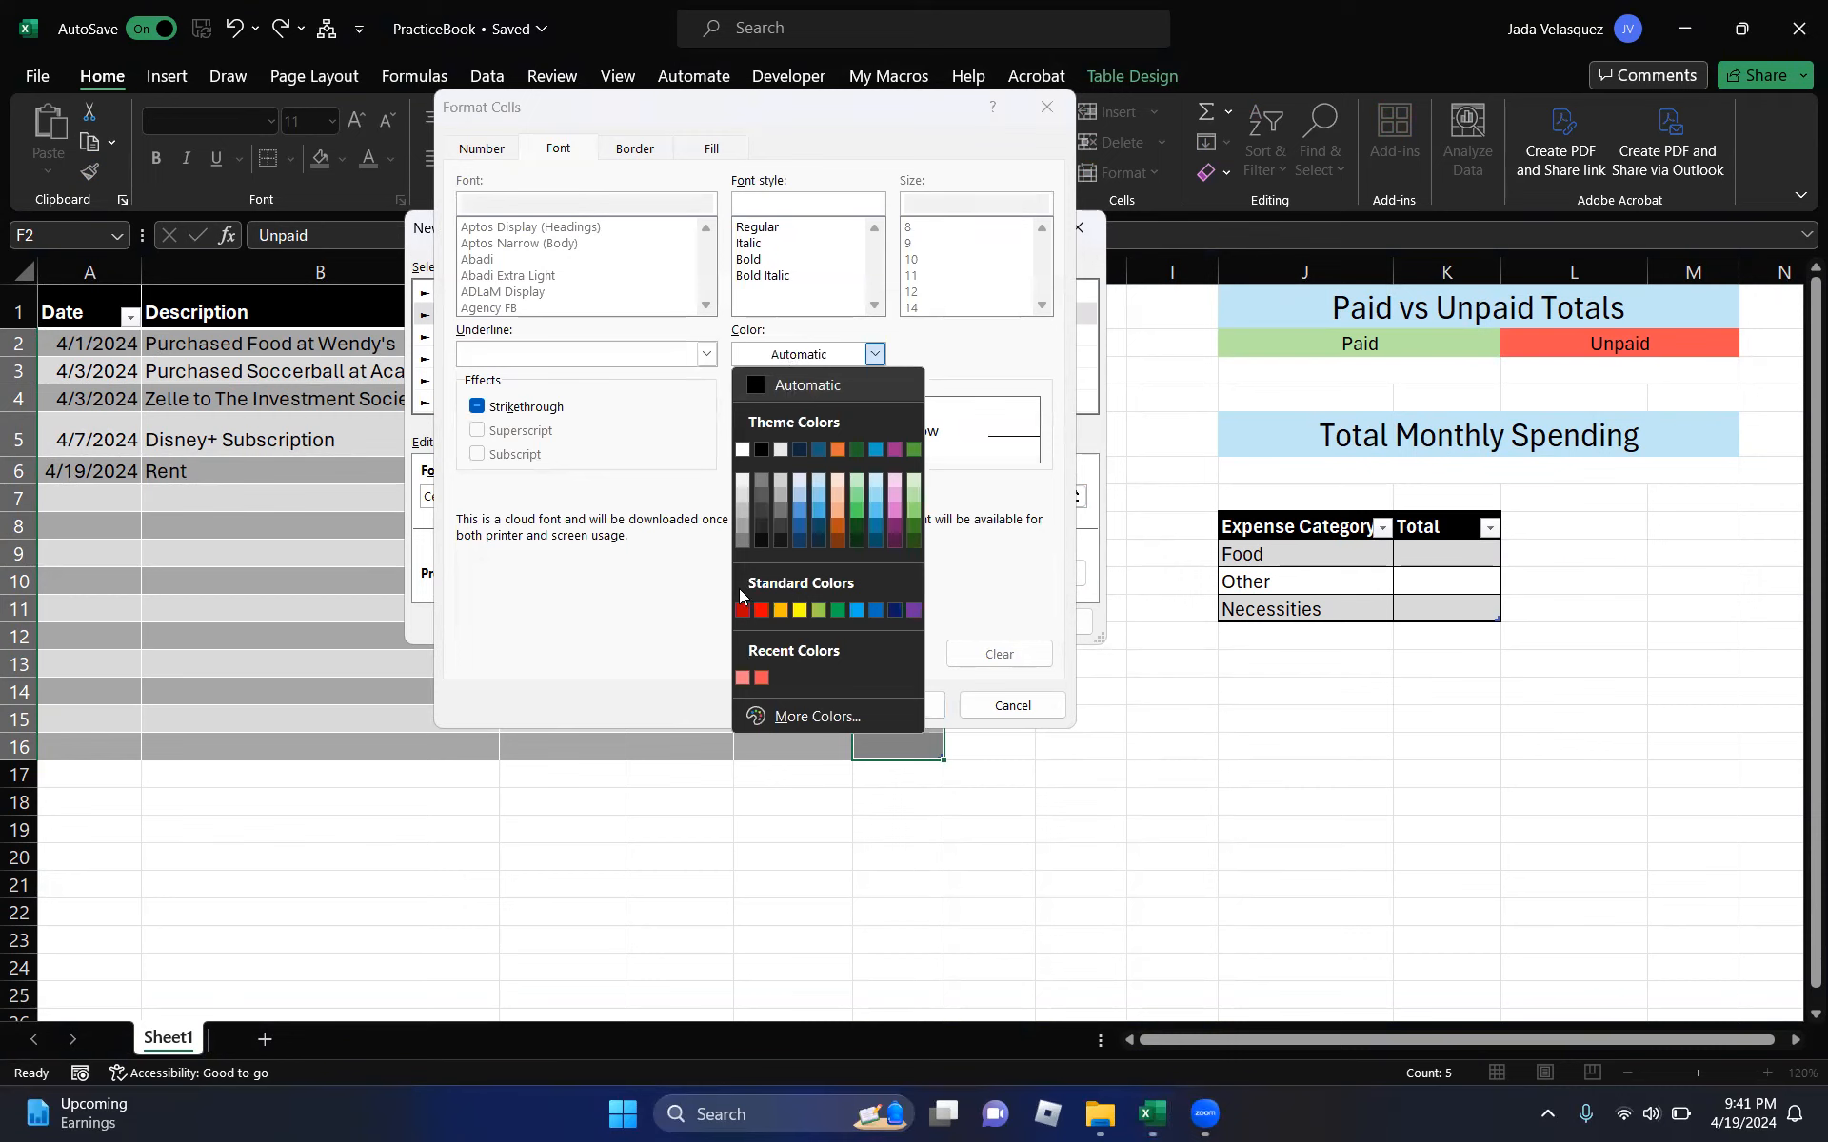
left_click(744, 613)
left_click(891, 704)
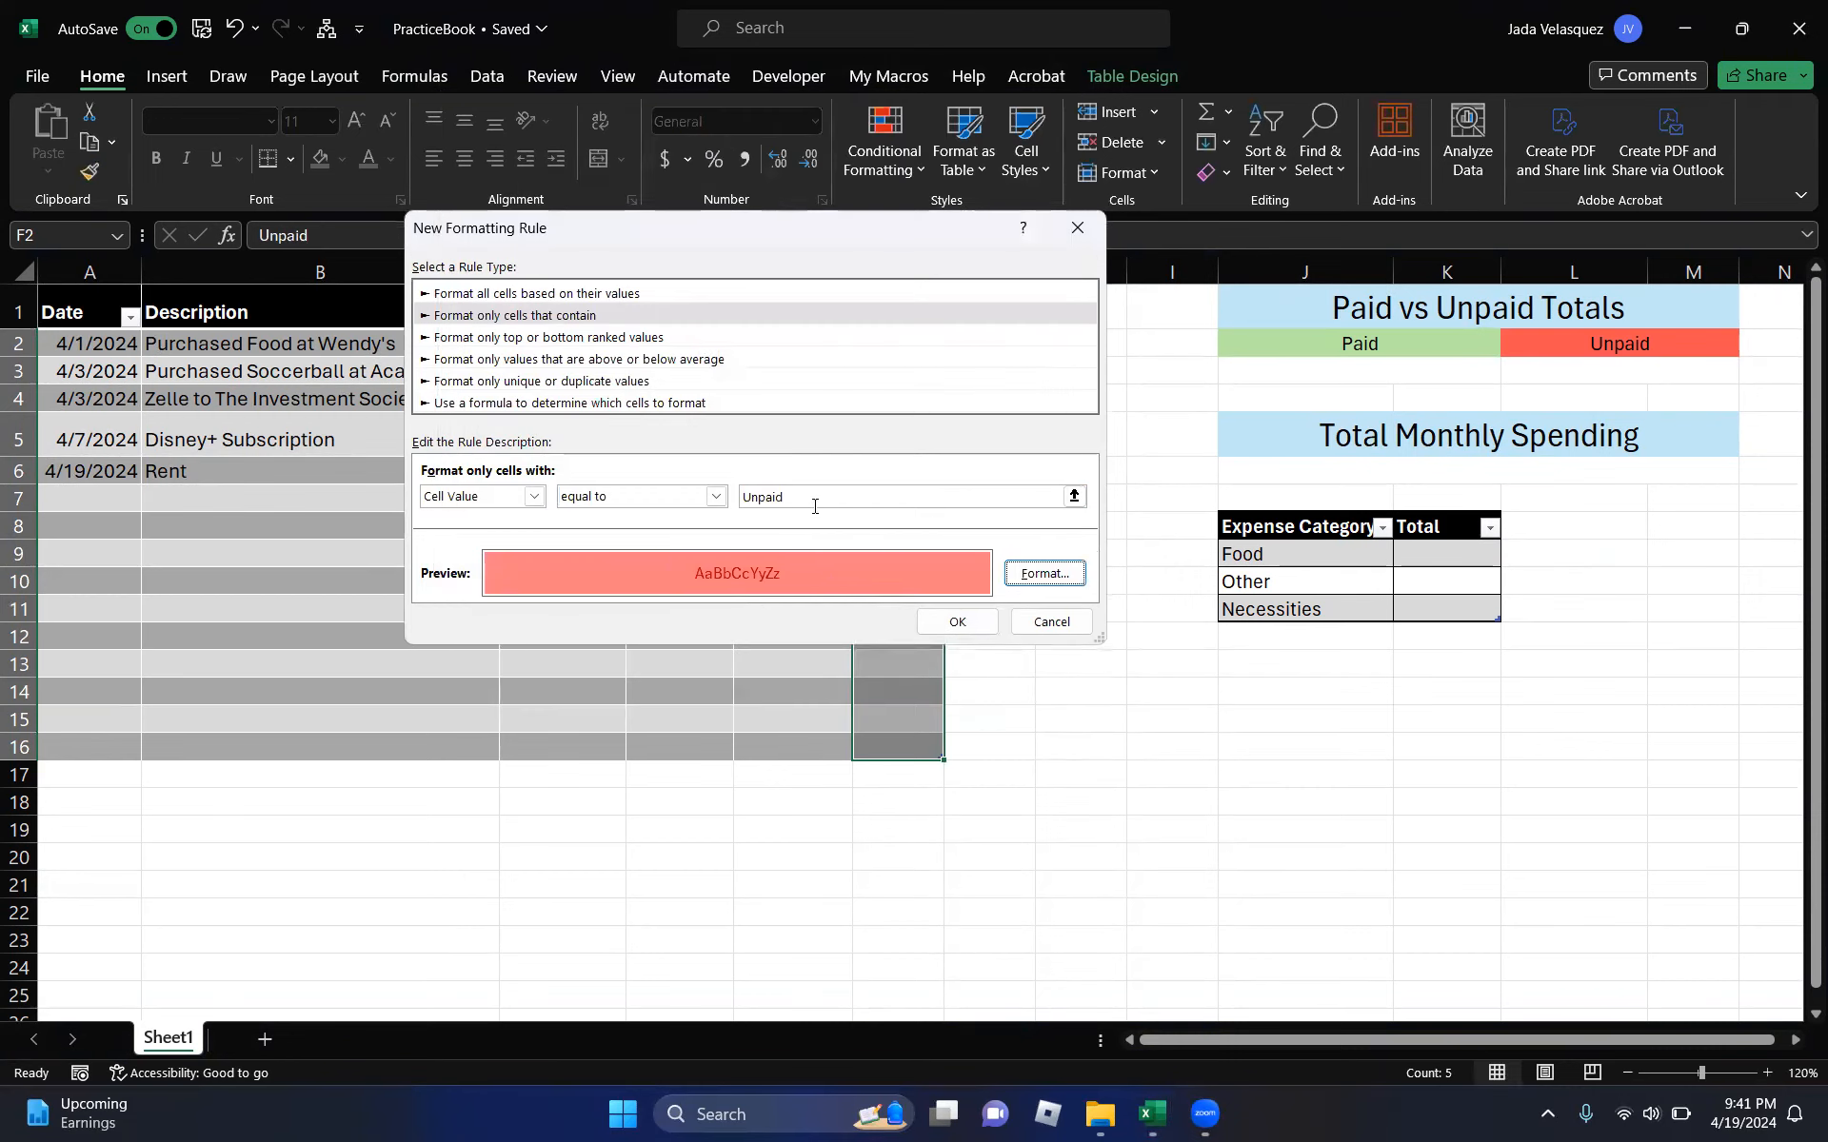
left_click(949, 620)
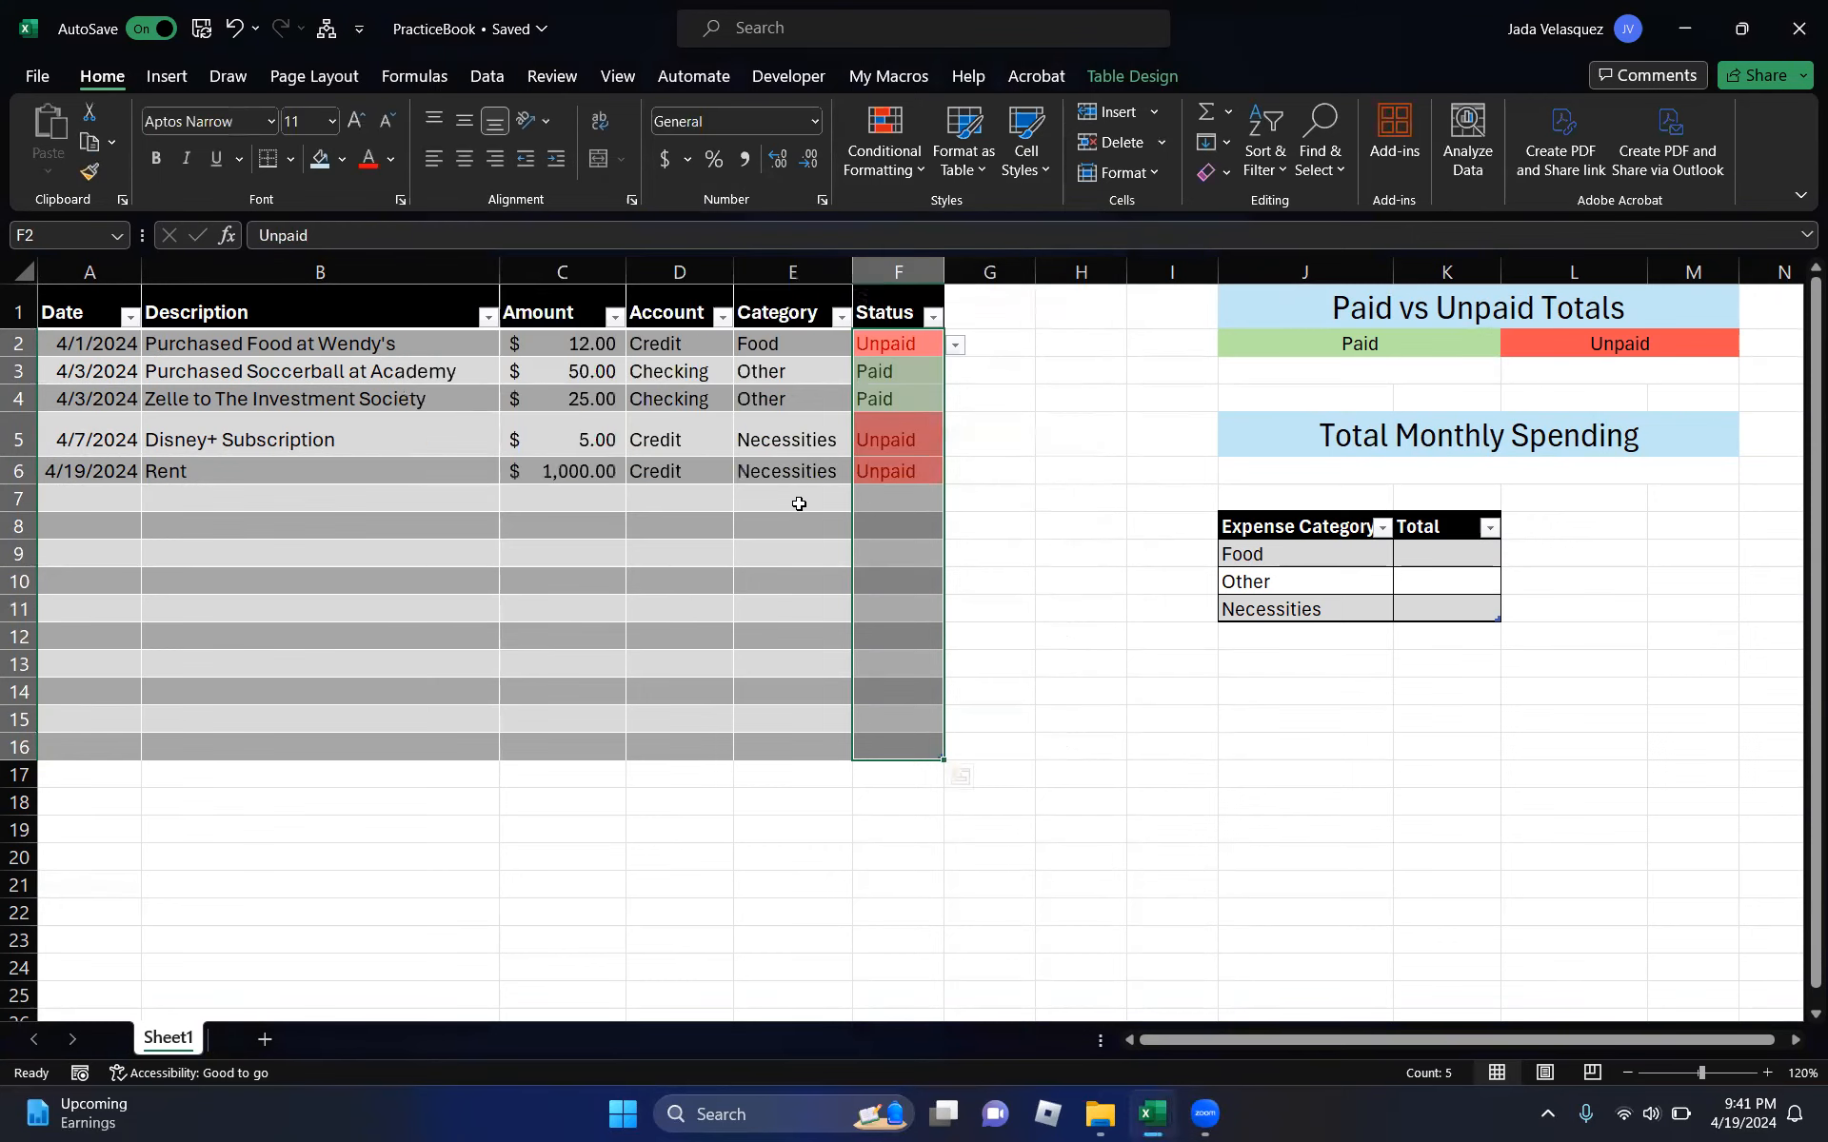
- Enter =SUMIF(AprilExpenses[Status],J2,AprilExpenses[Amount]) in J3, showing the $75.00 Paid total
left_click(798, 504)
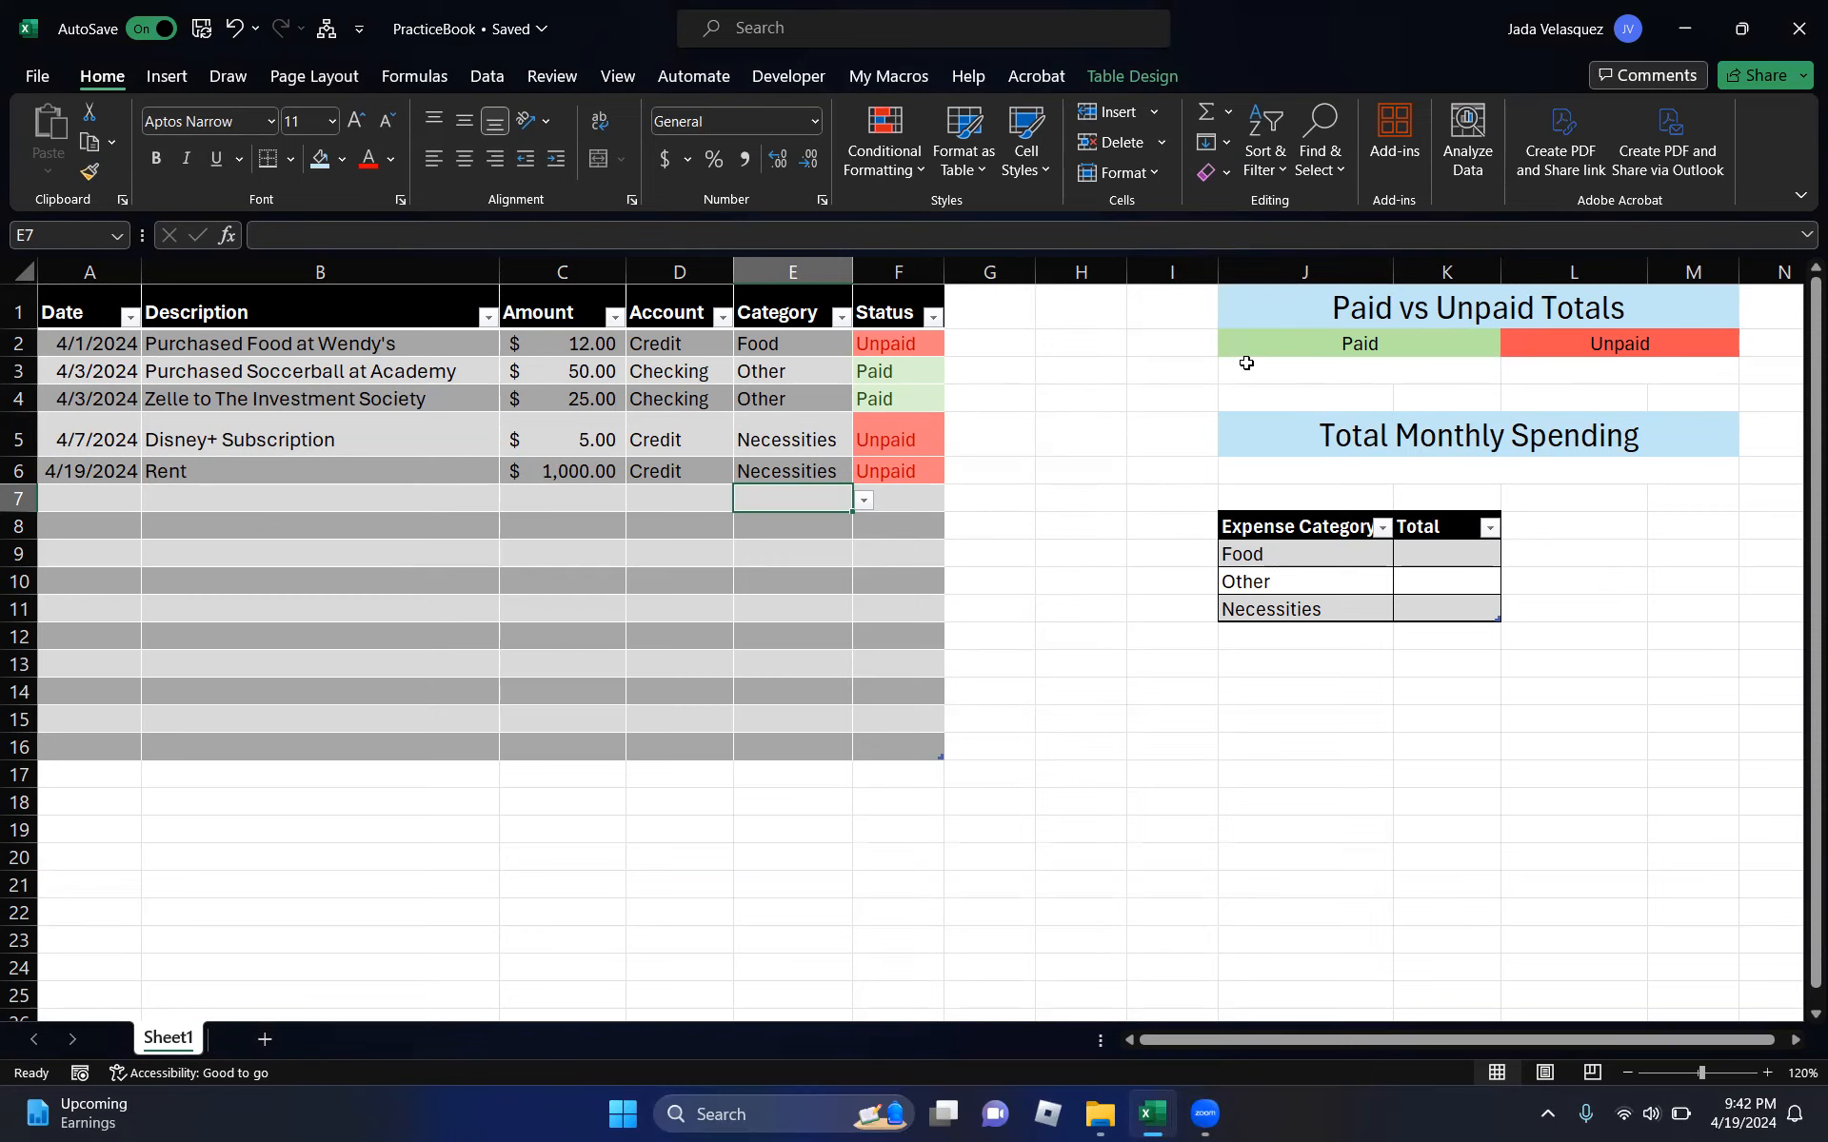
left_click(1280, 373)
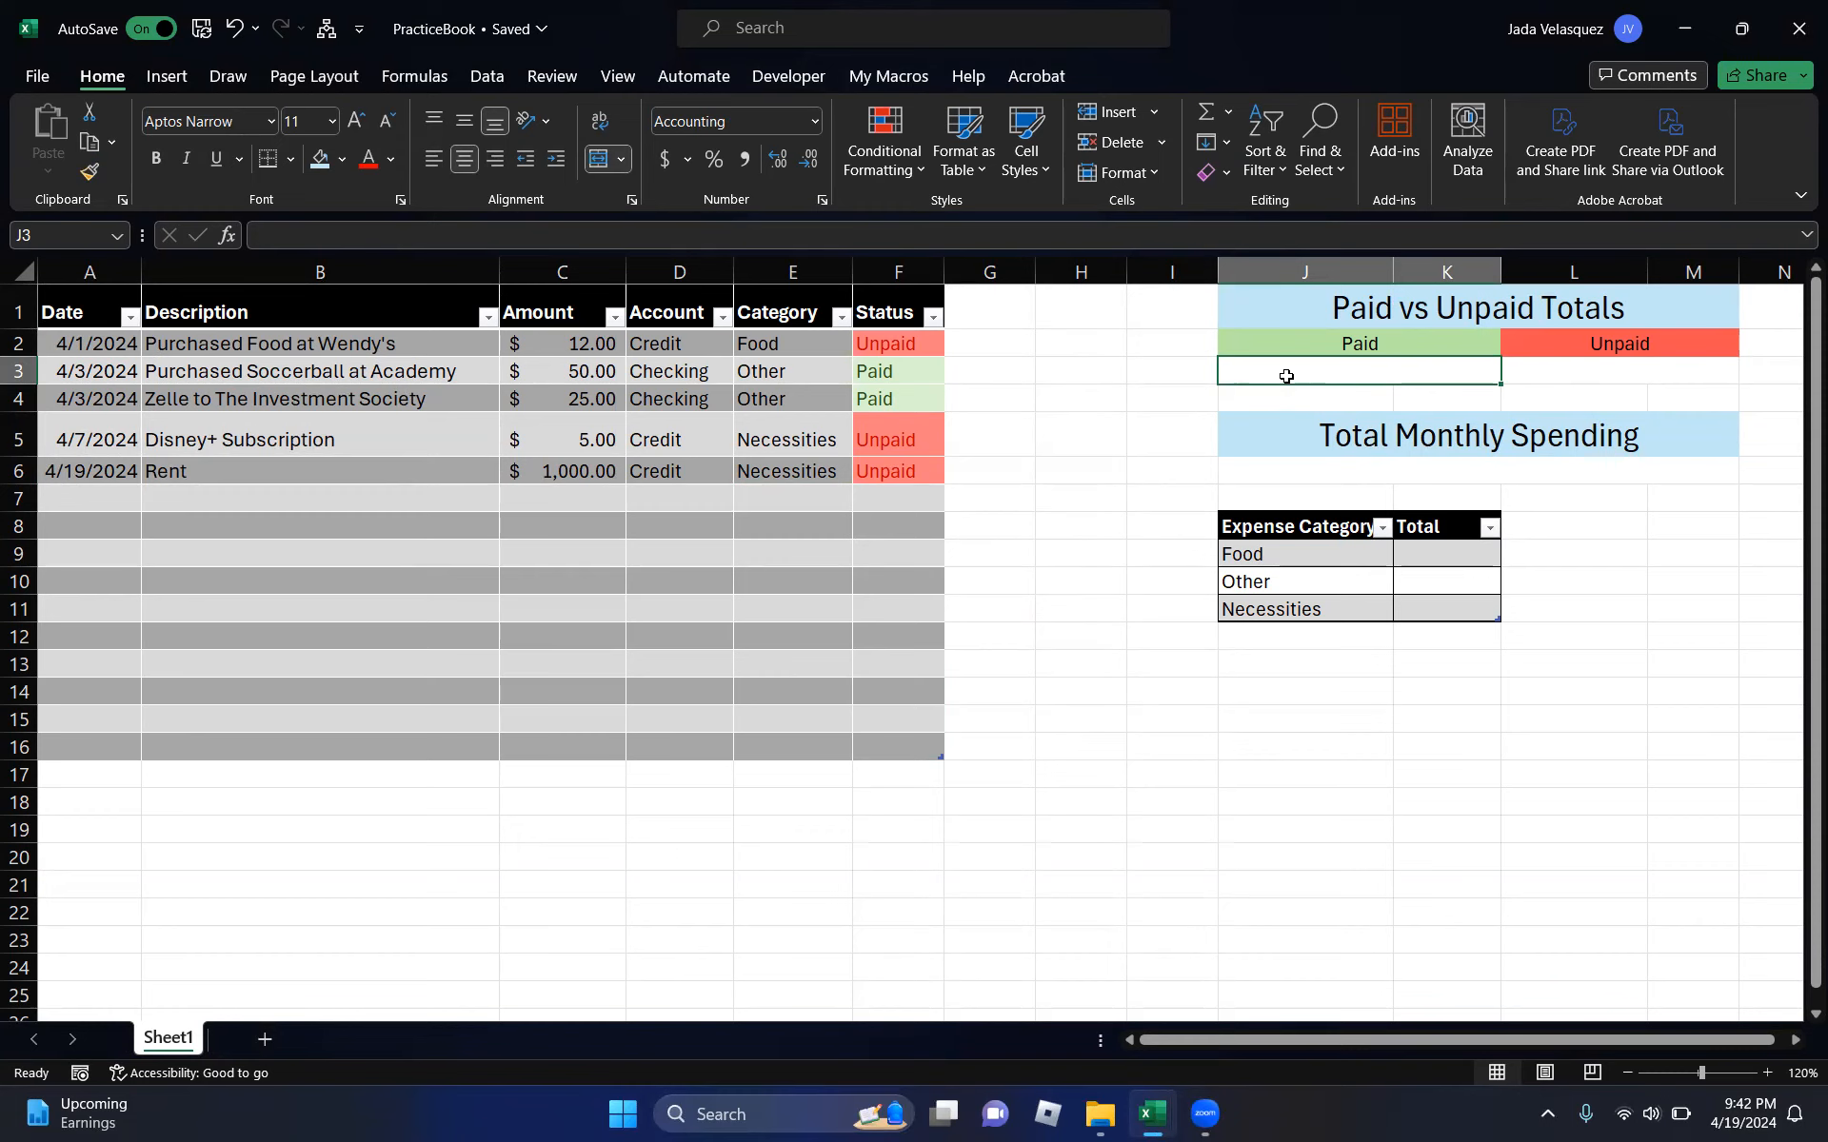
type("=sumif")
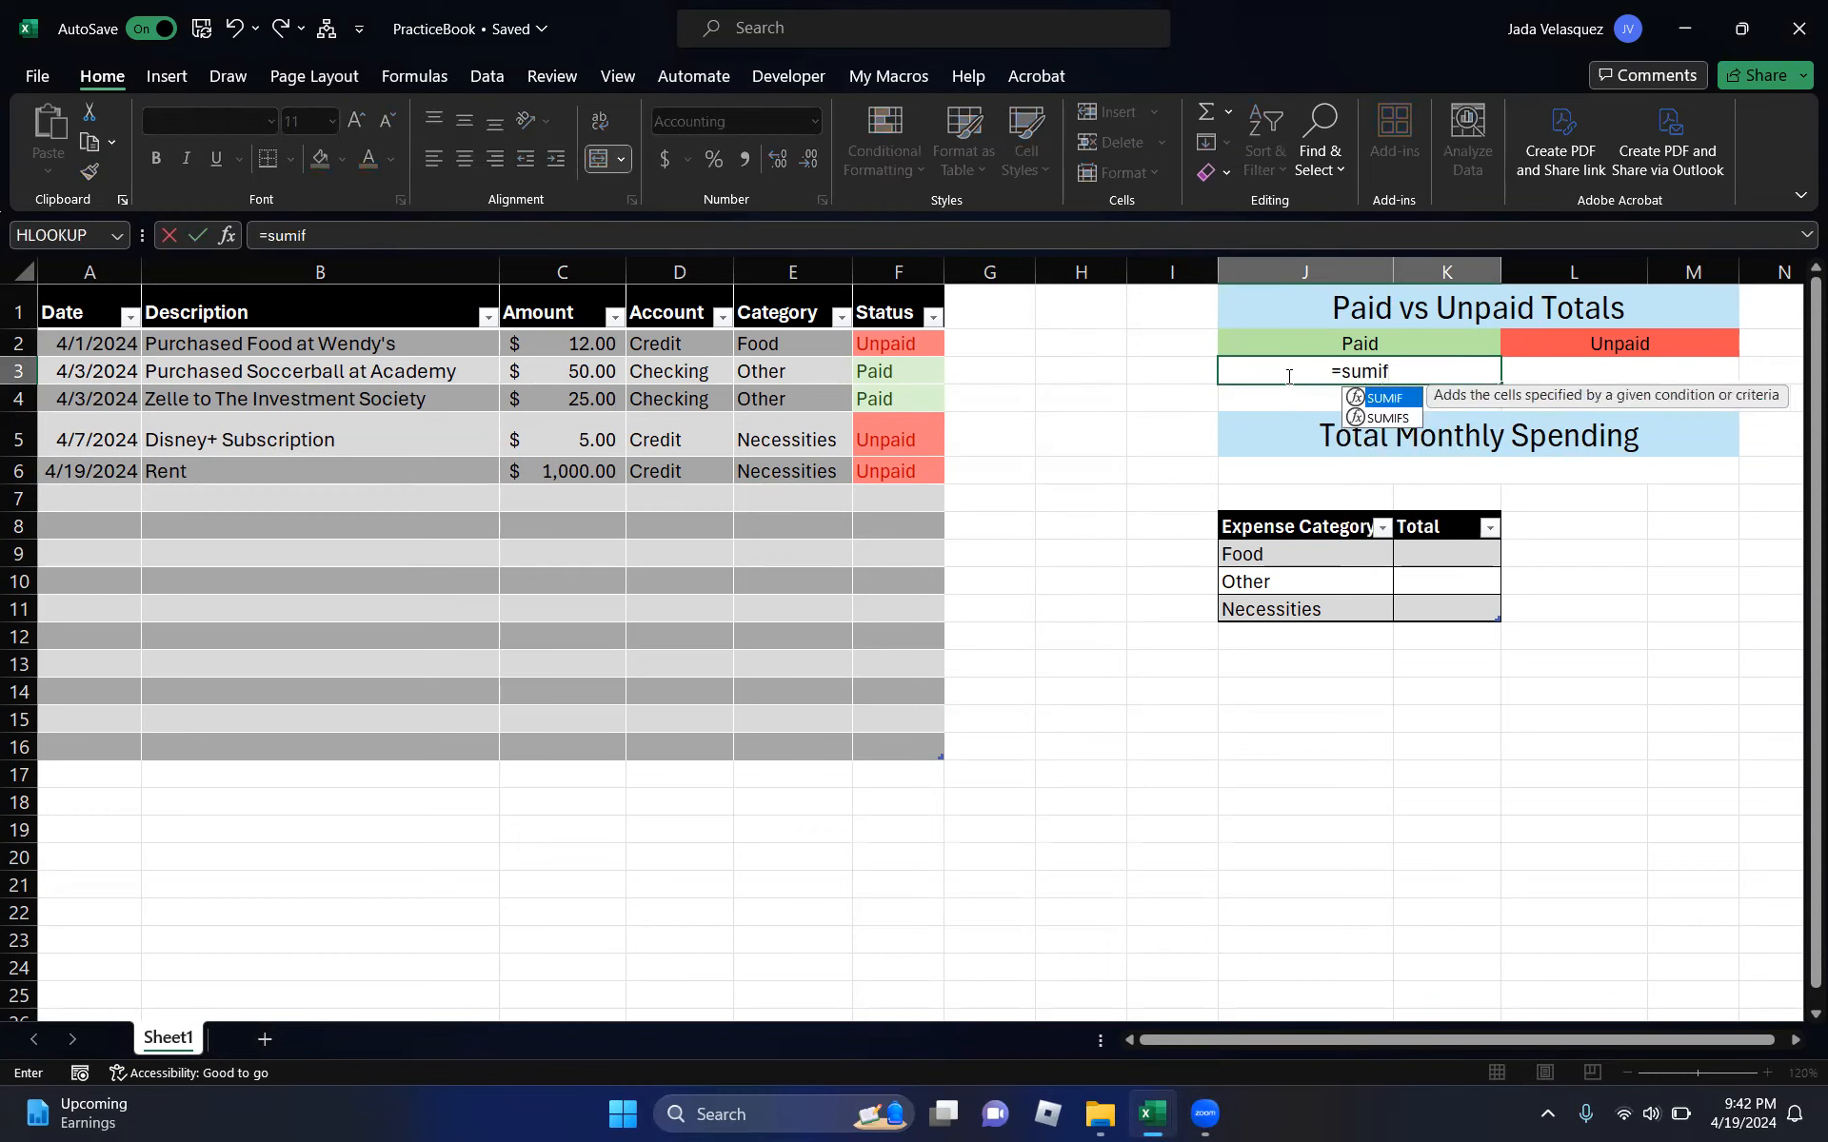
key("Tab")
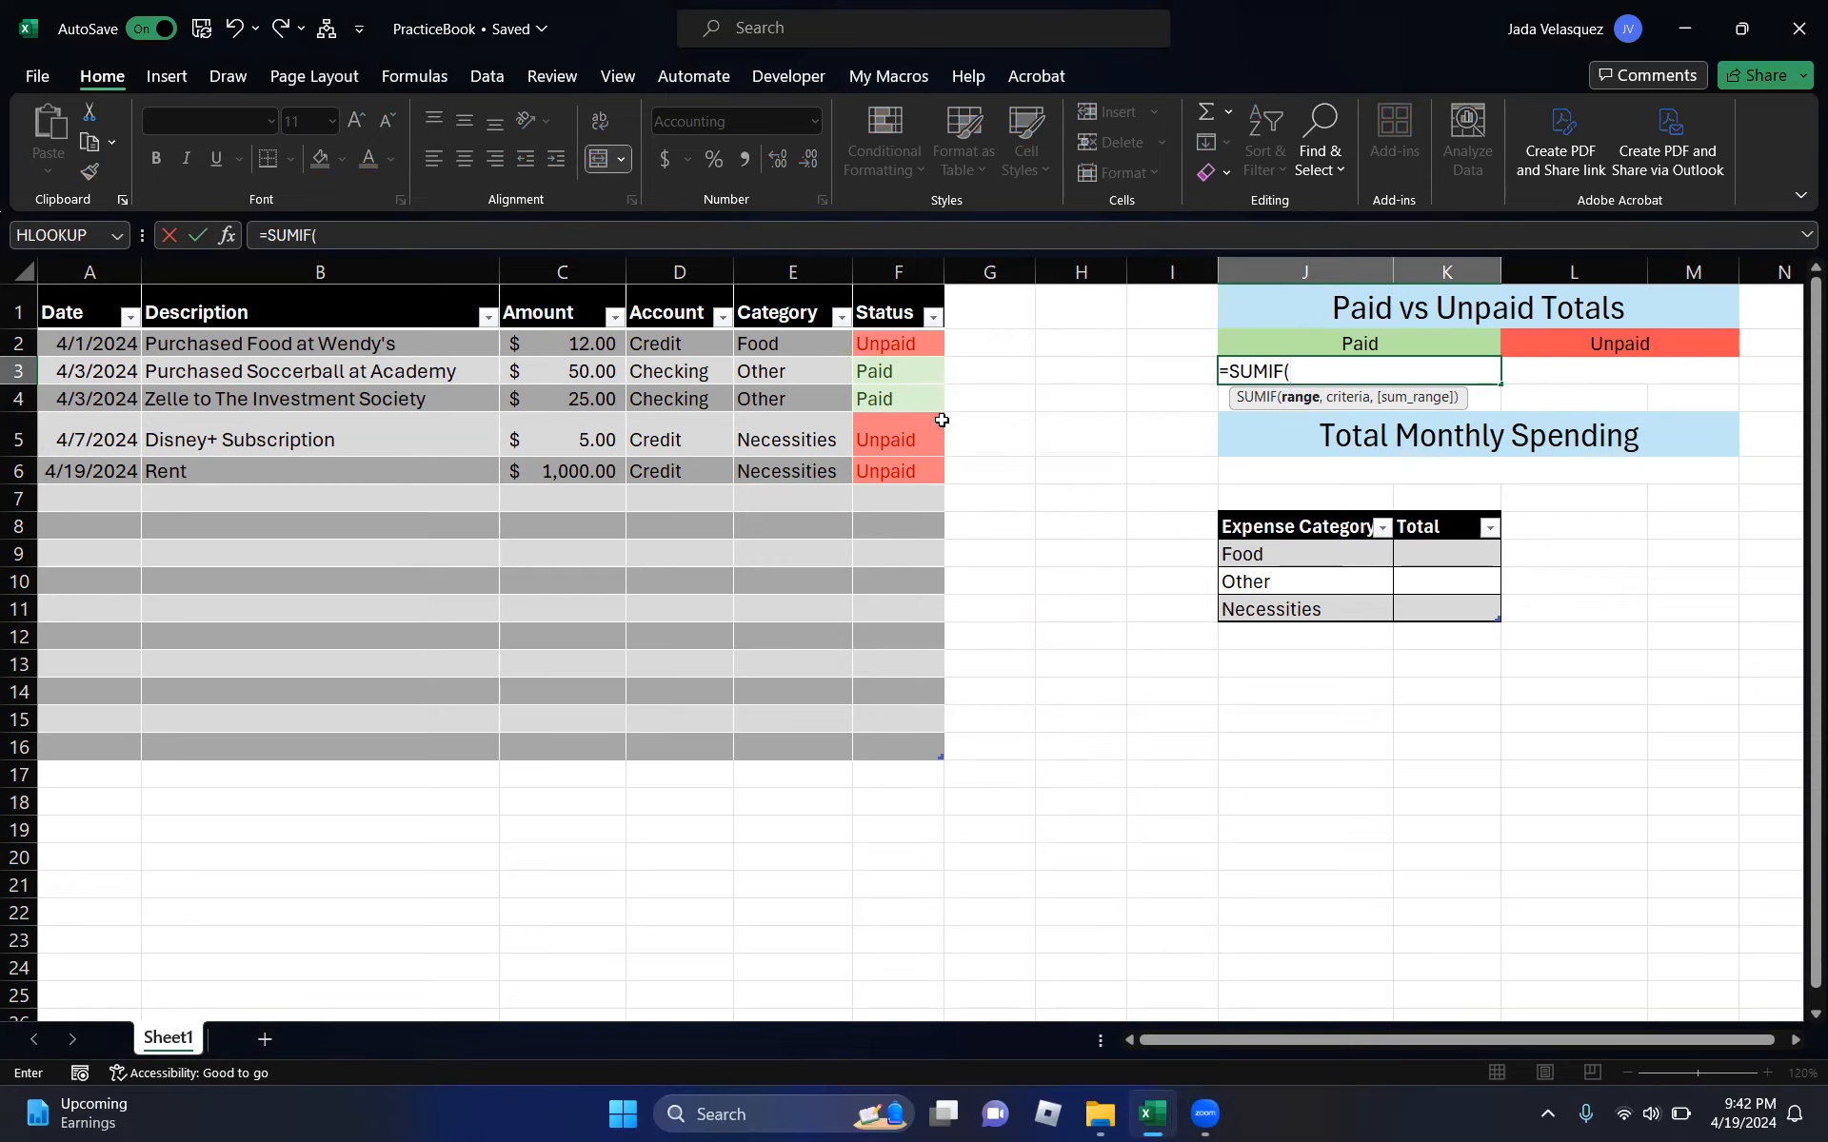
left_click_drag(909, 346, 924, 741)
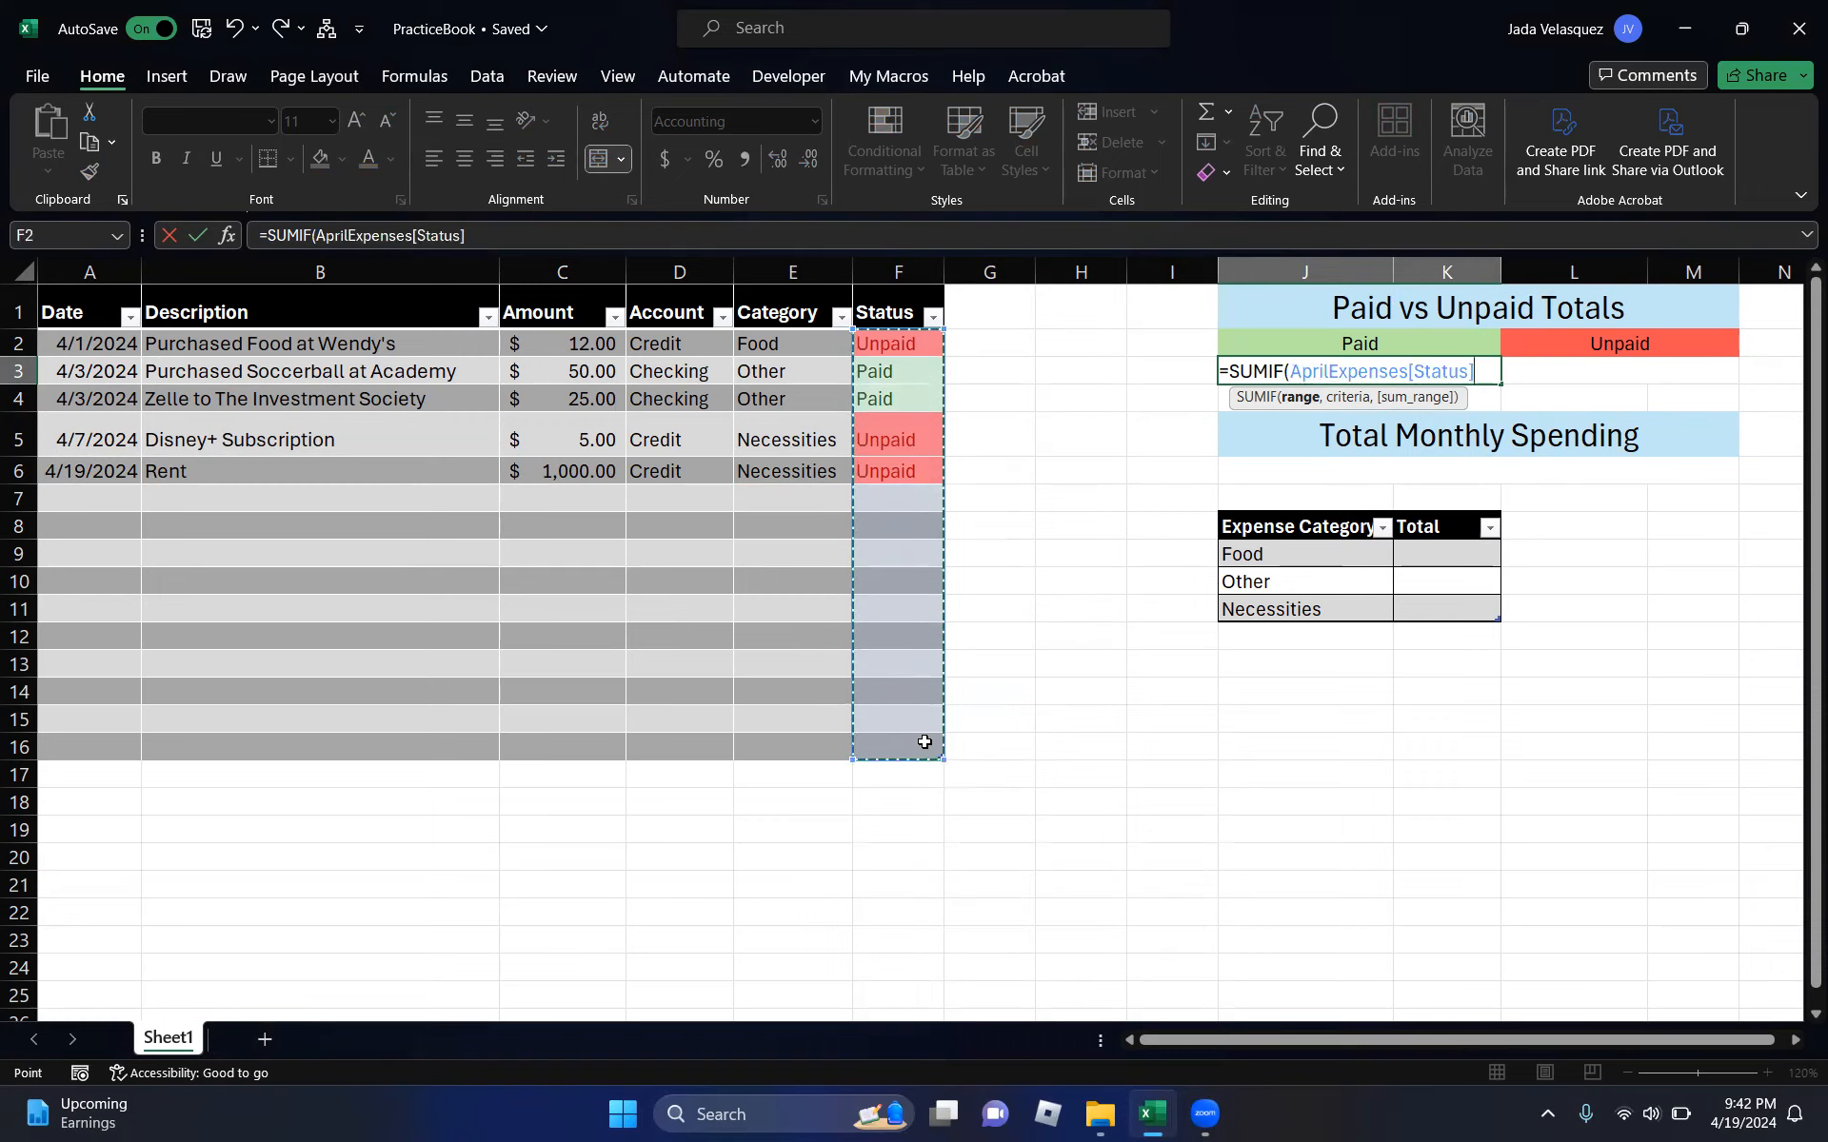
type(",")
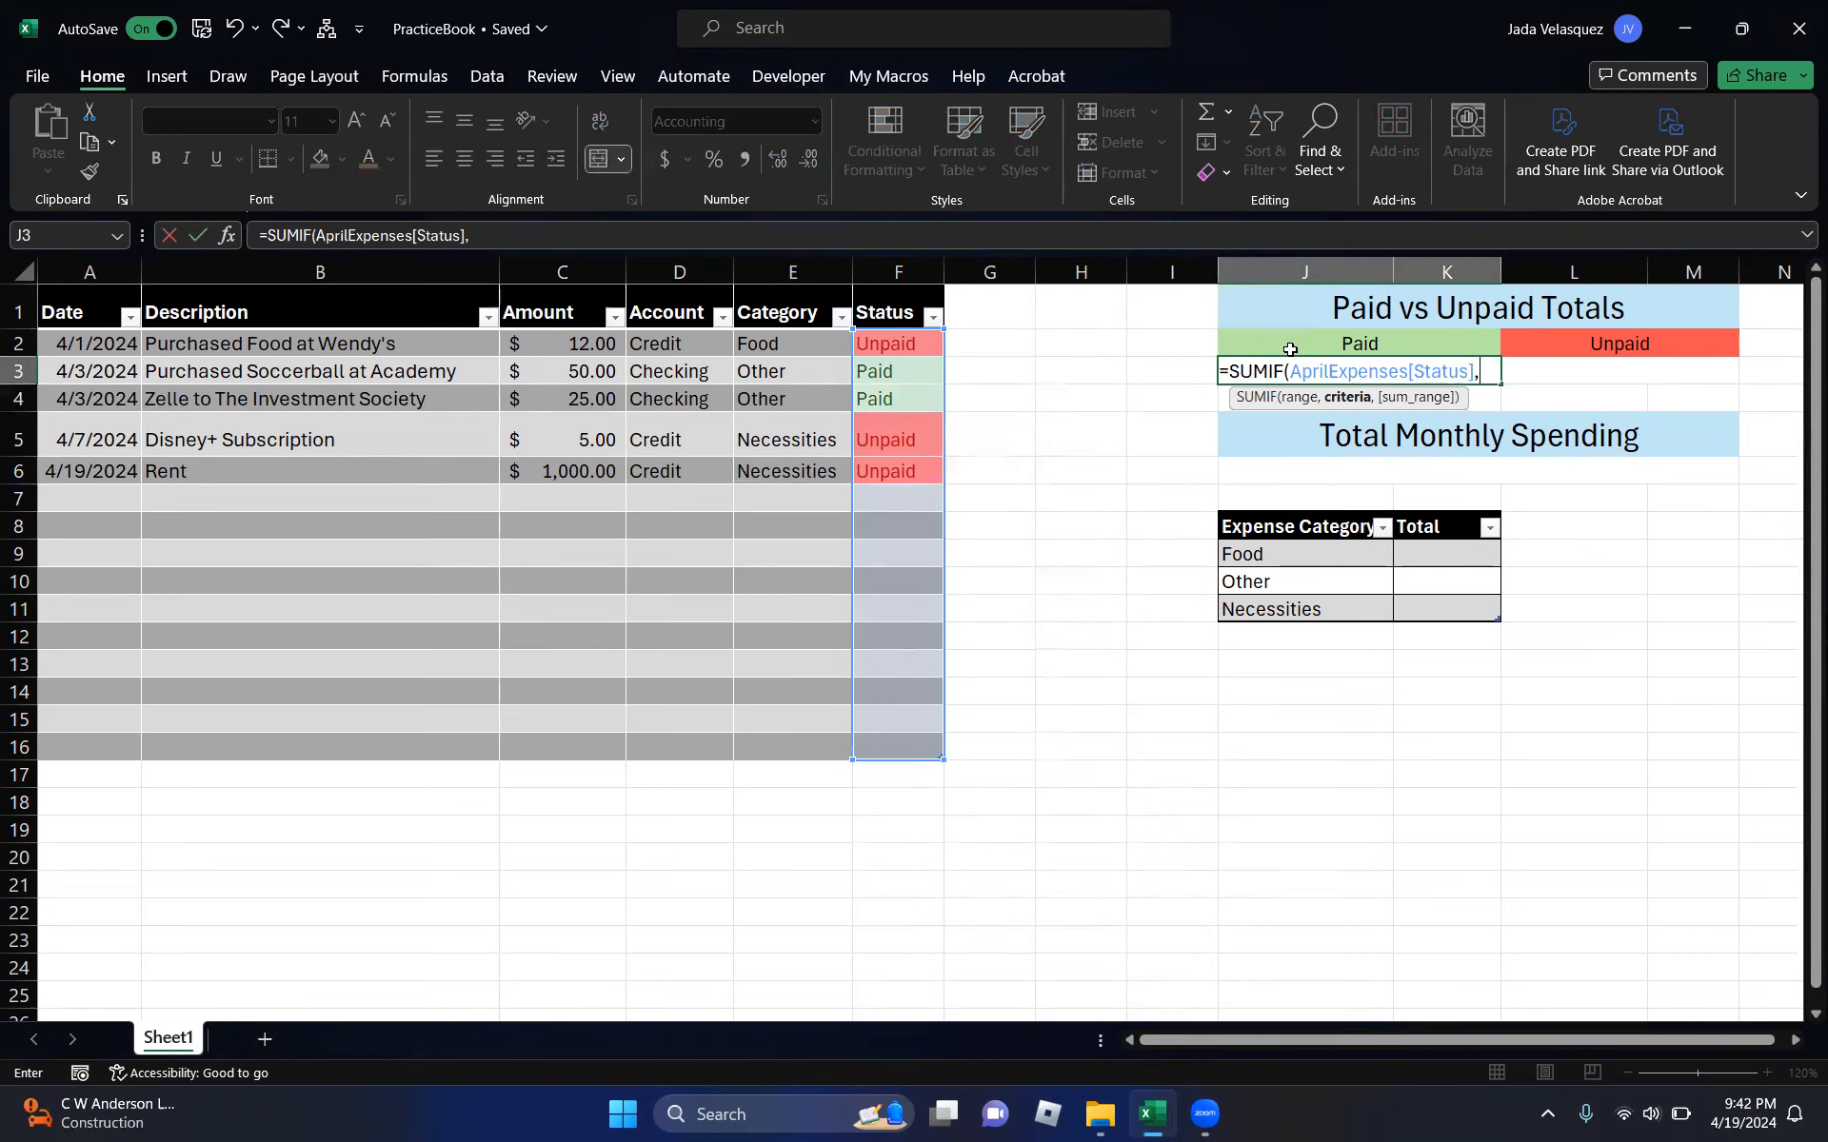
left_click(1332, 344)
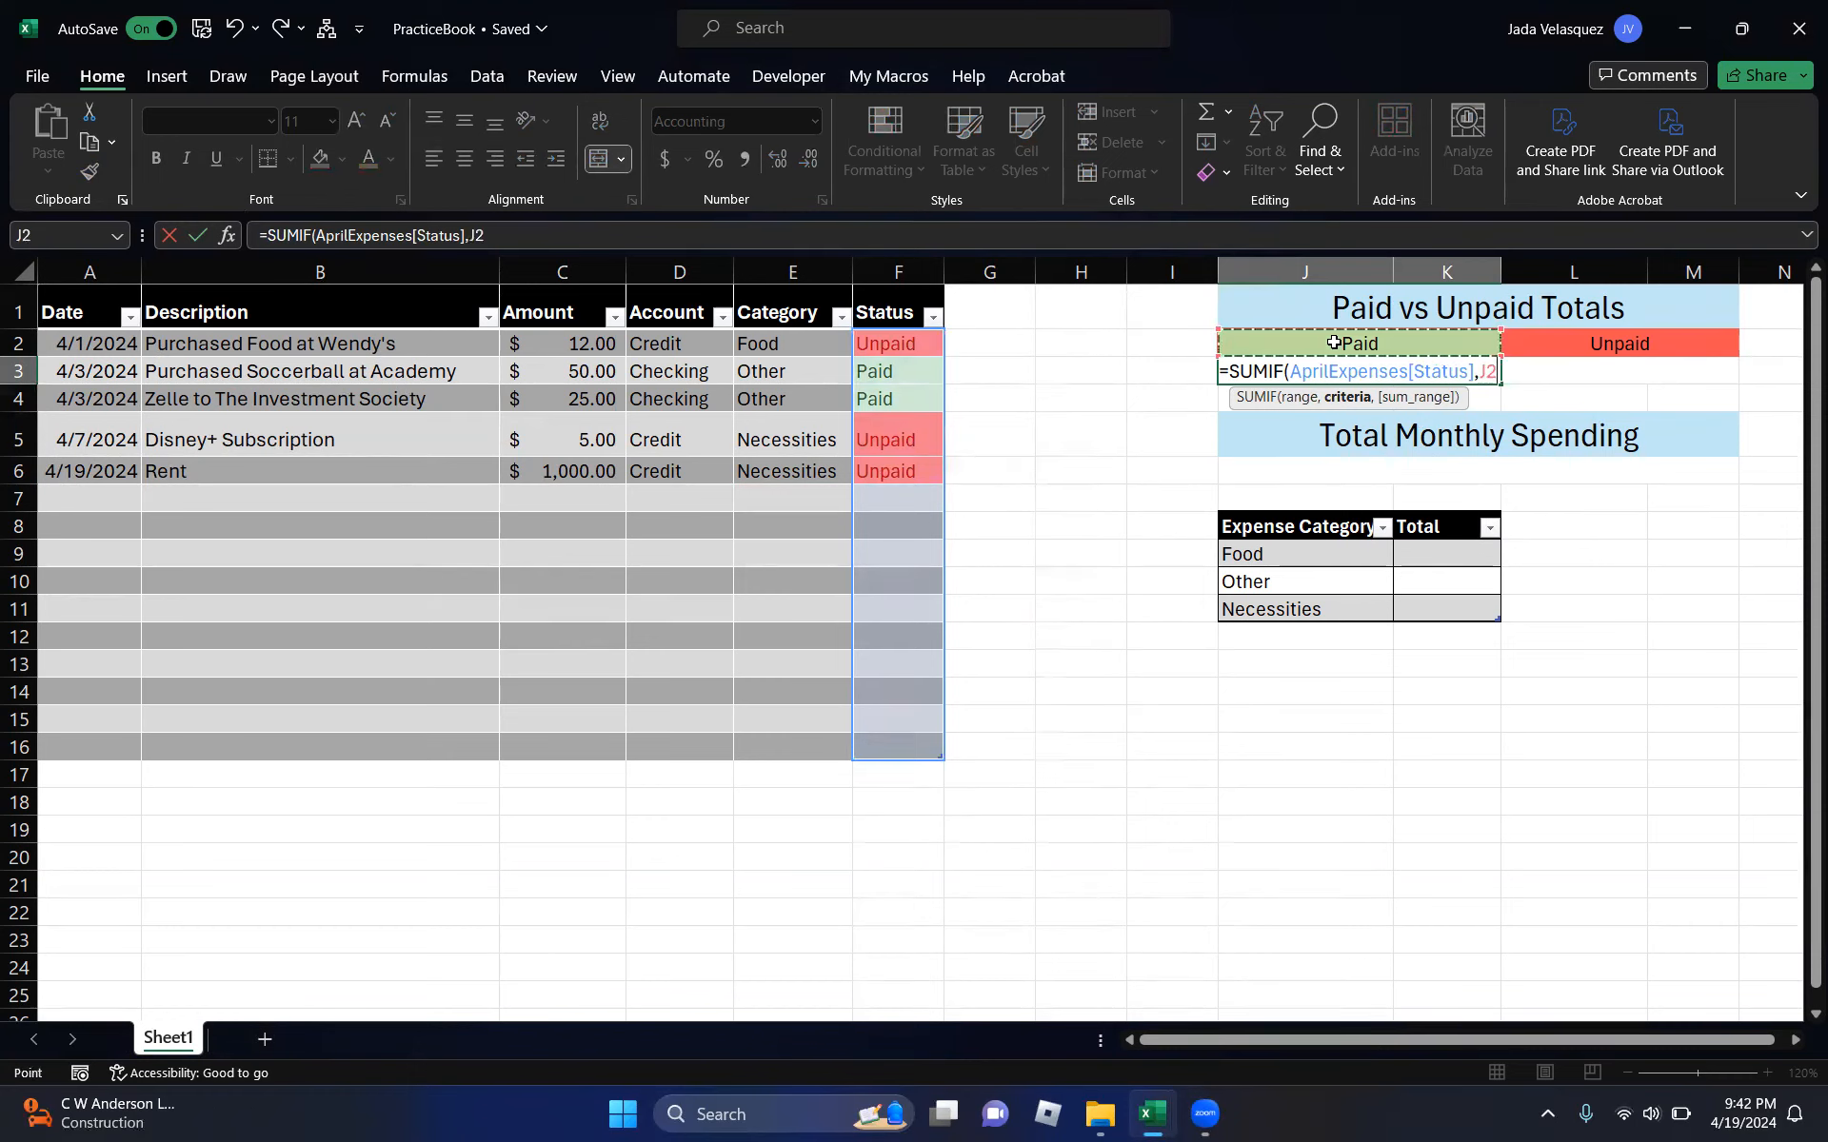
type(",")
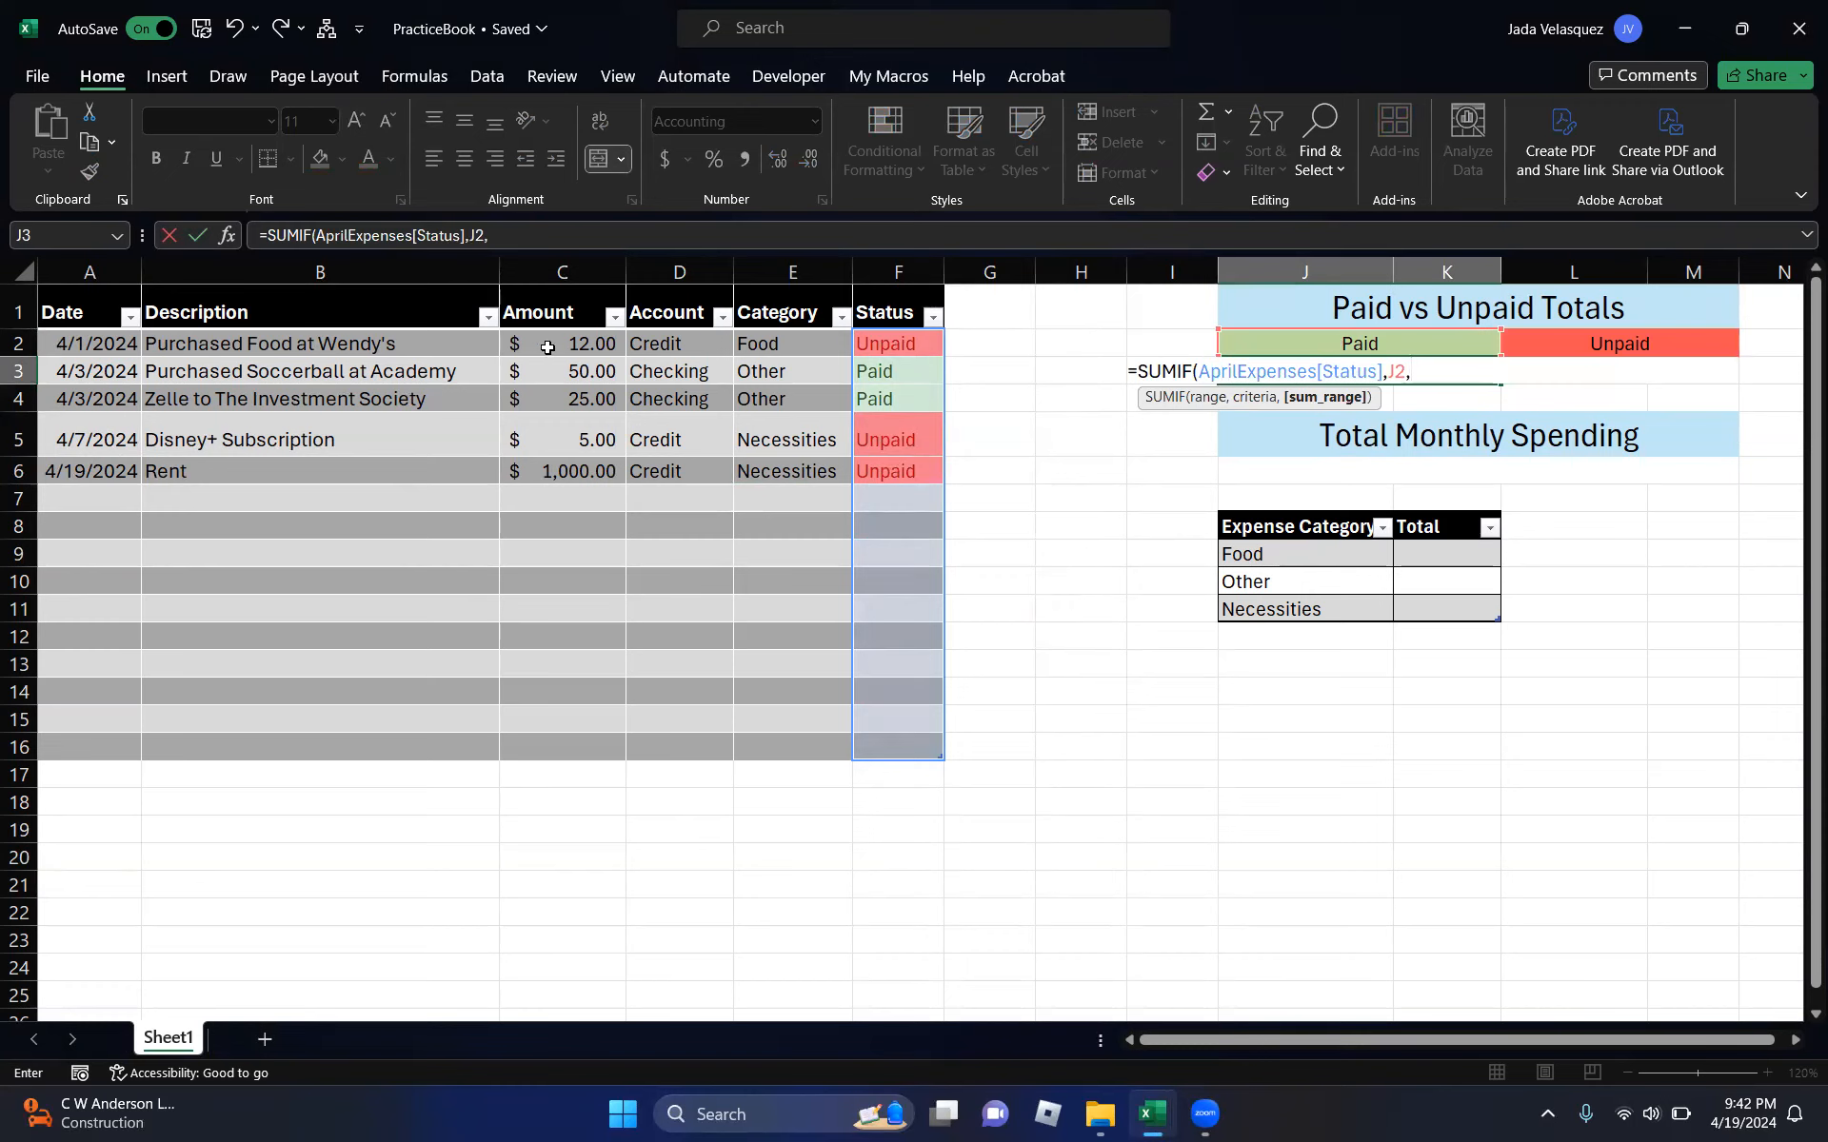
left_click_drag(571, 346, 553, 742)
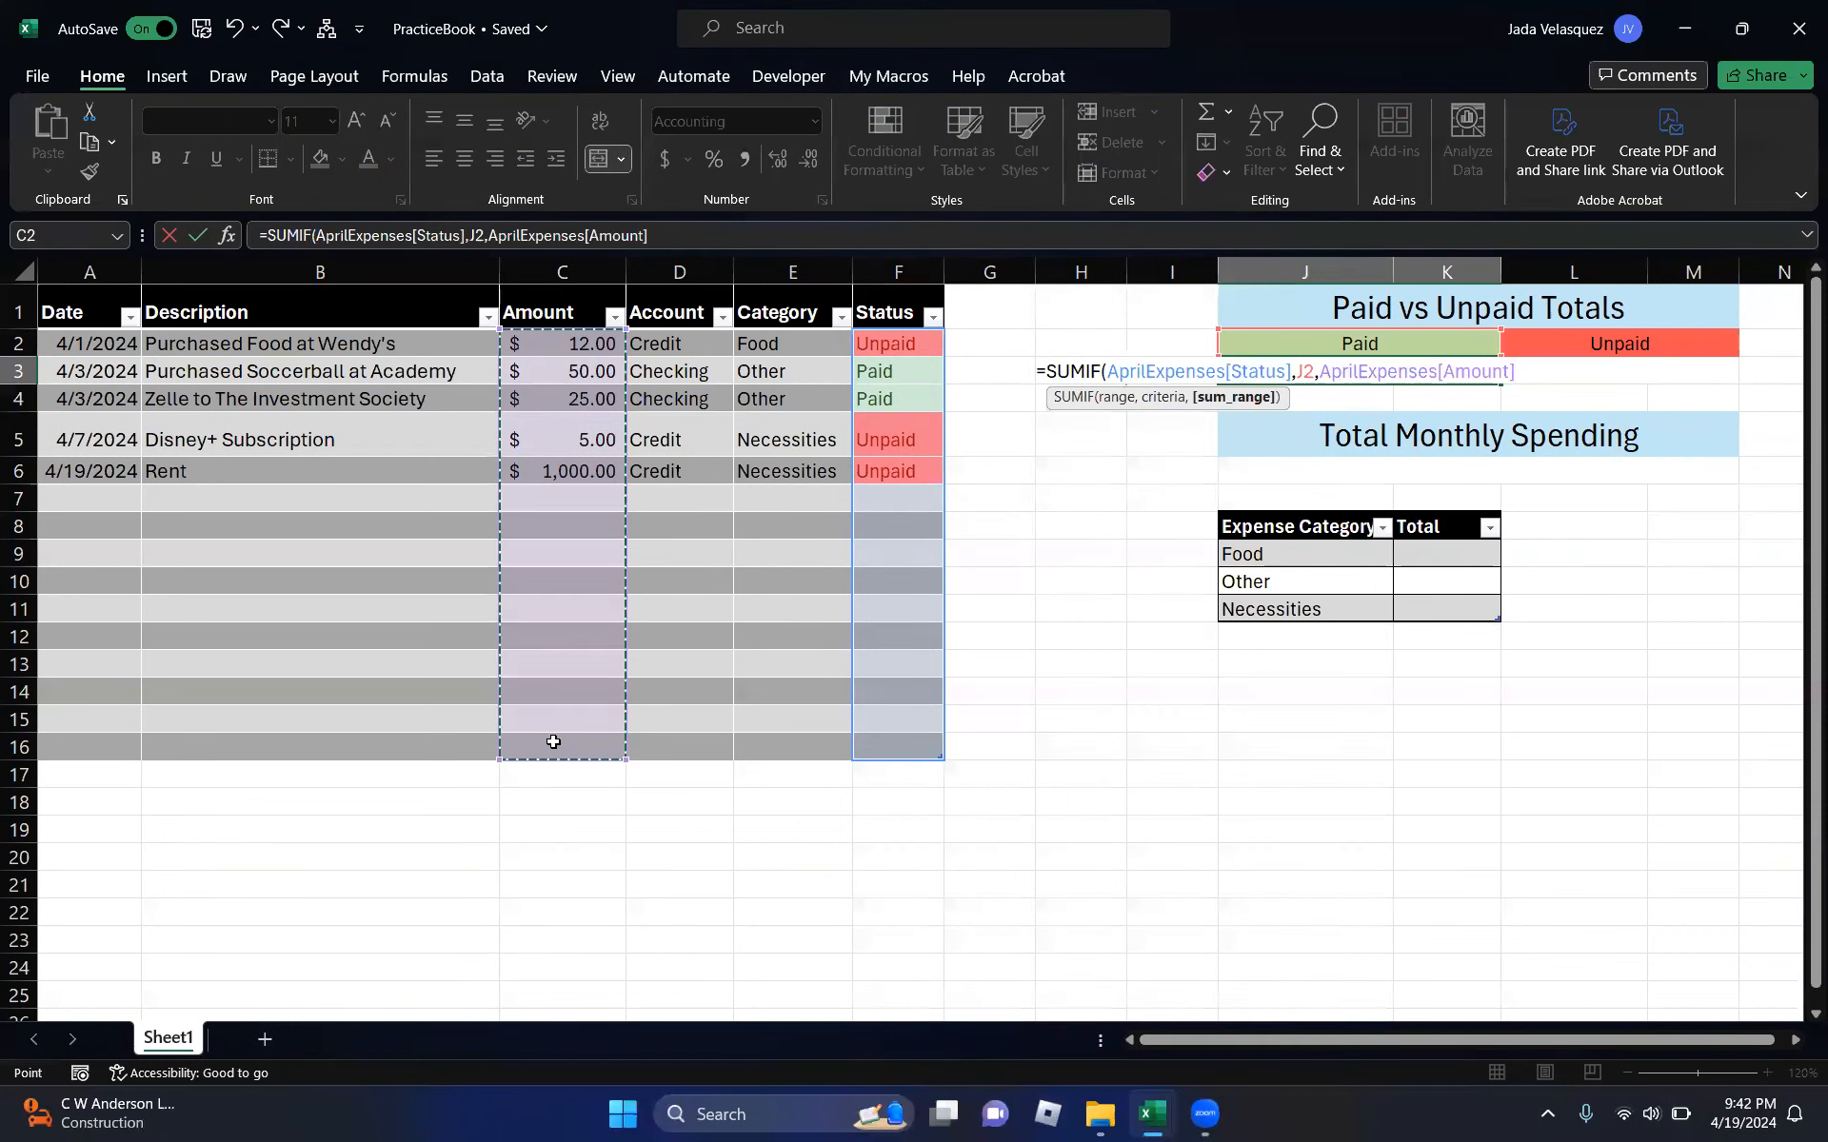
type(")")
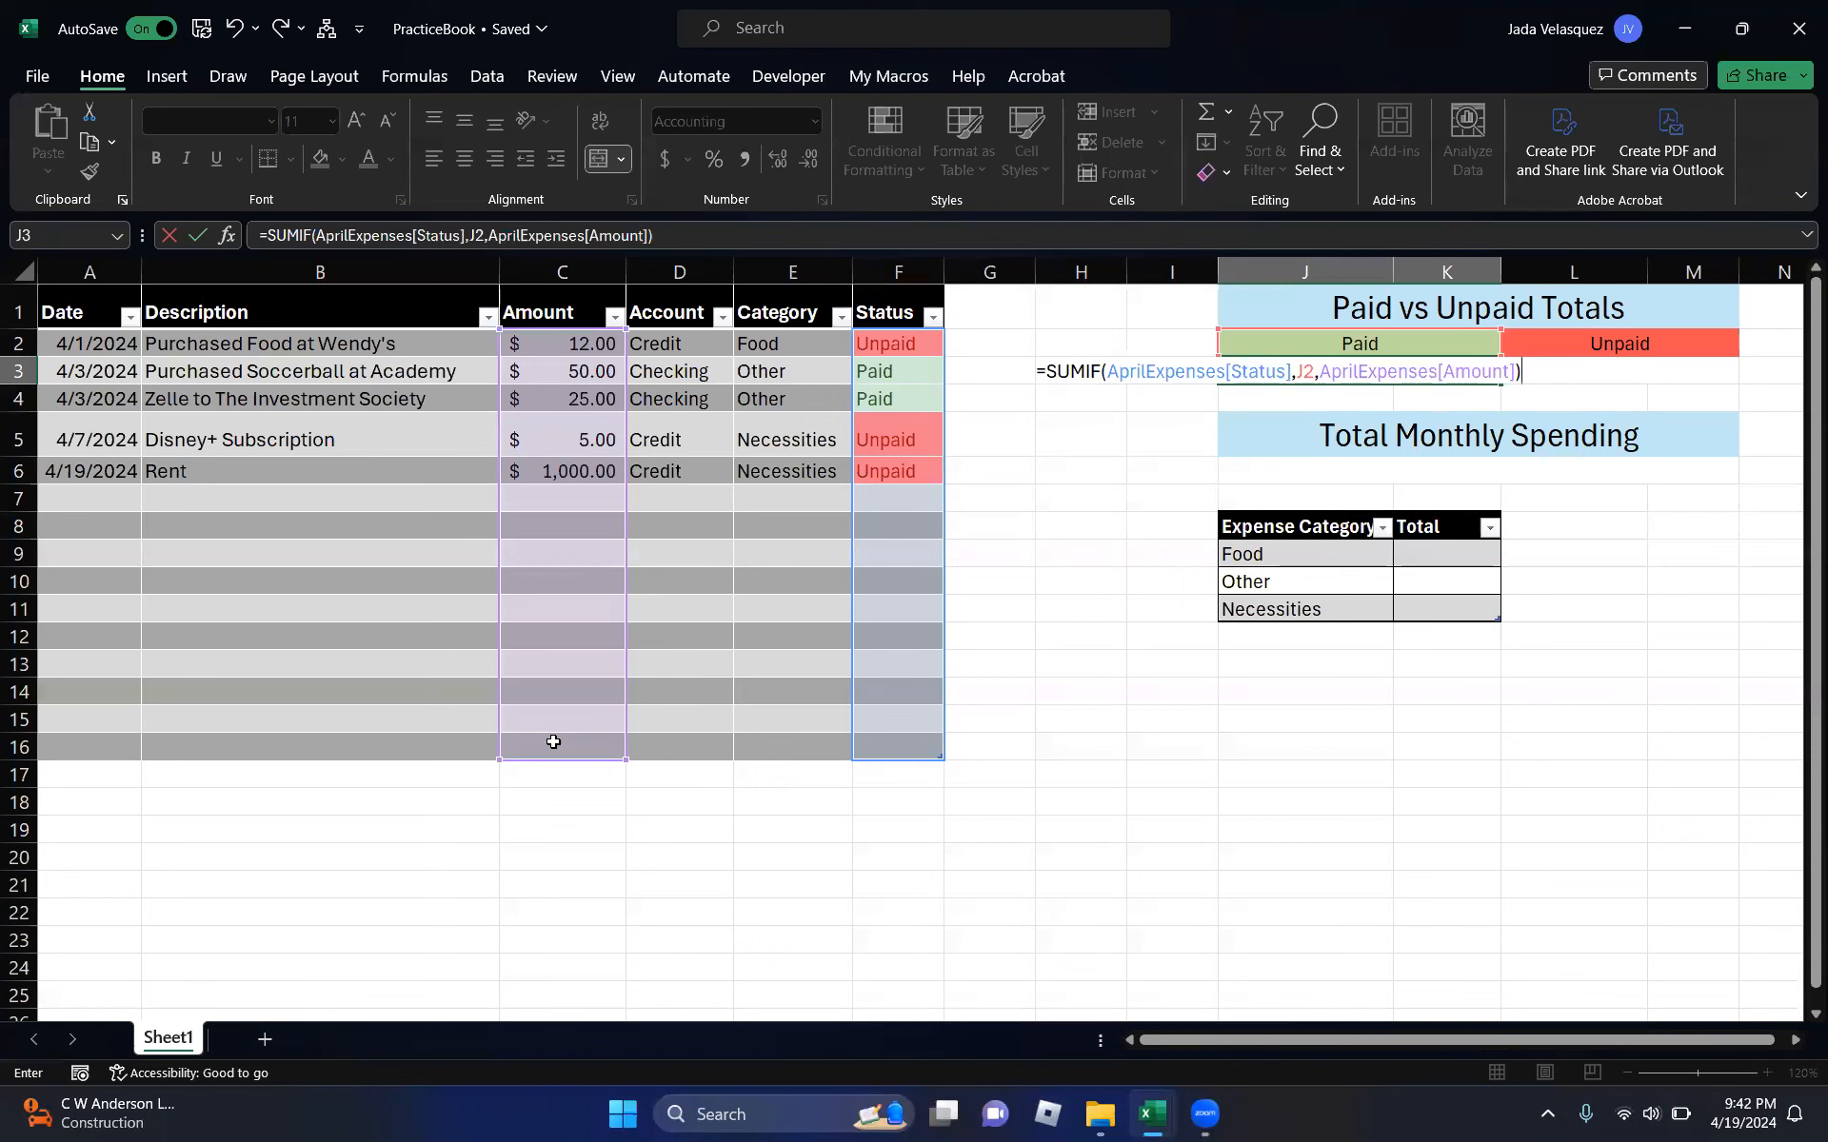
key("ctrl+Return")
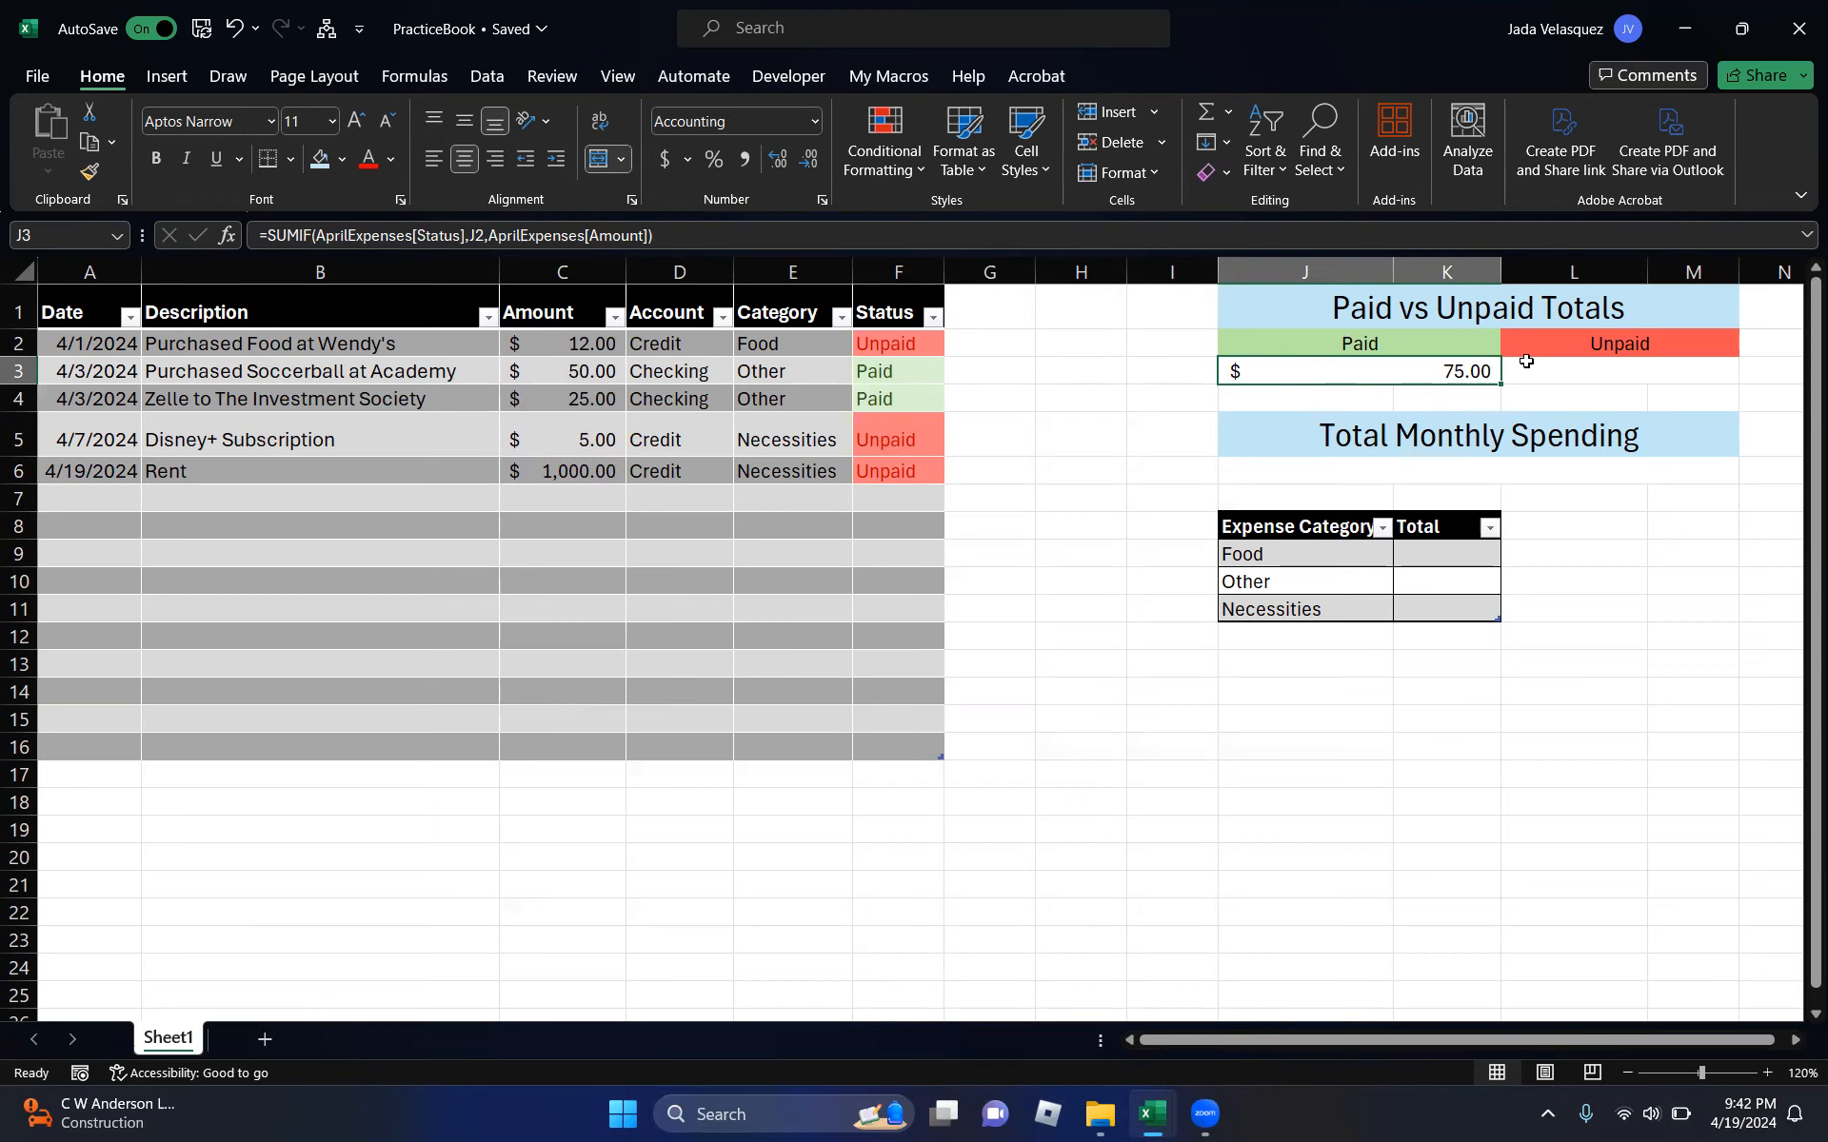
left_click(1558, 370)
- Enter =SUMIF(AprilExpenses[Status],L2,AprilExpenses[Amount]) in L3, giving the $1,017.00 Unpaid total
type("=")
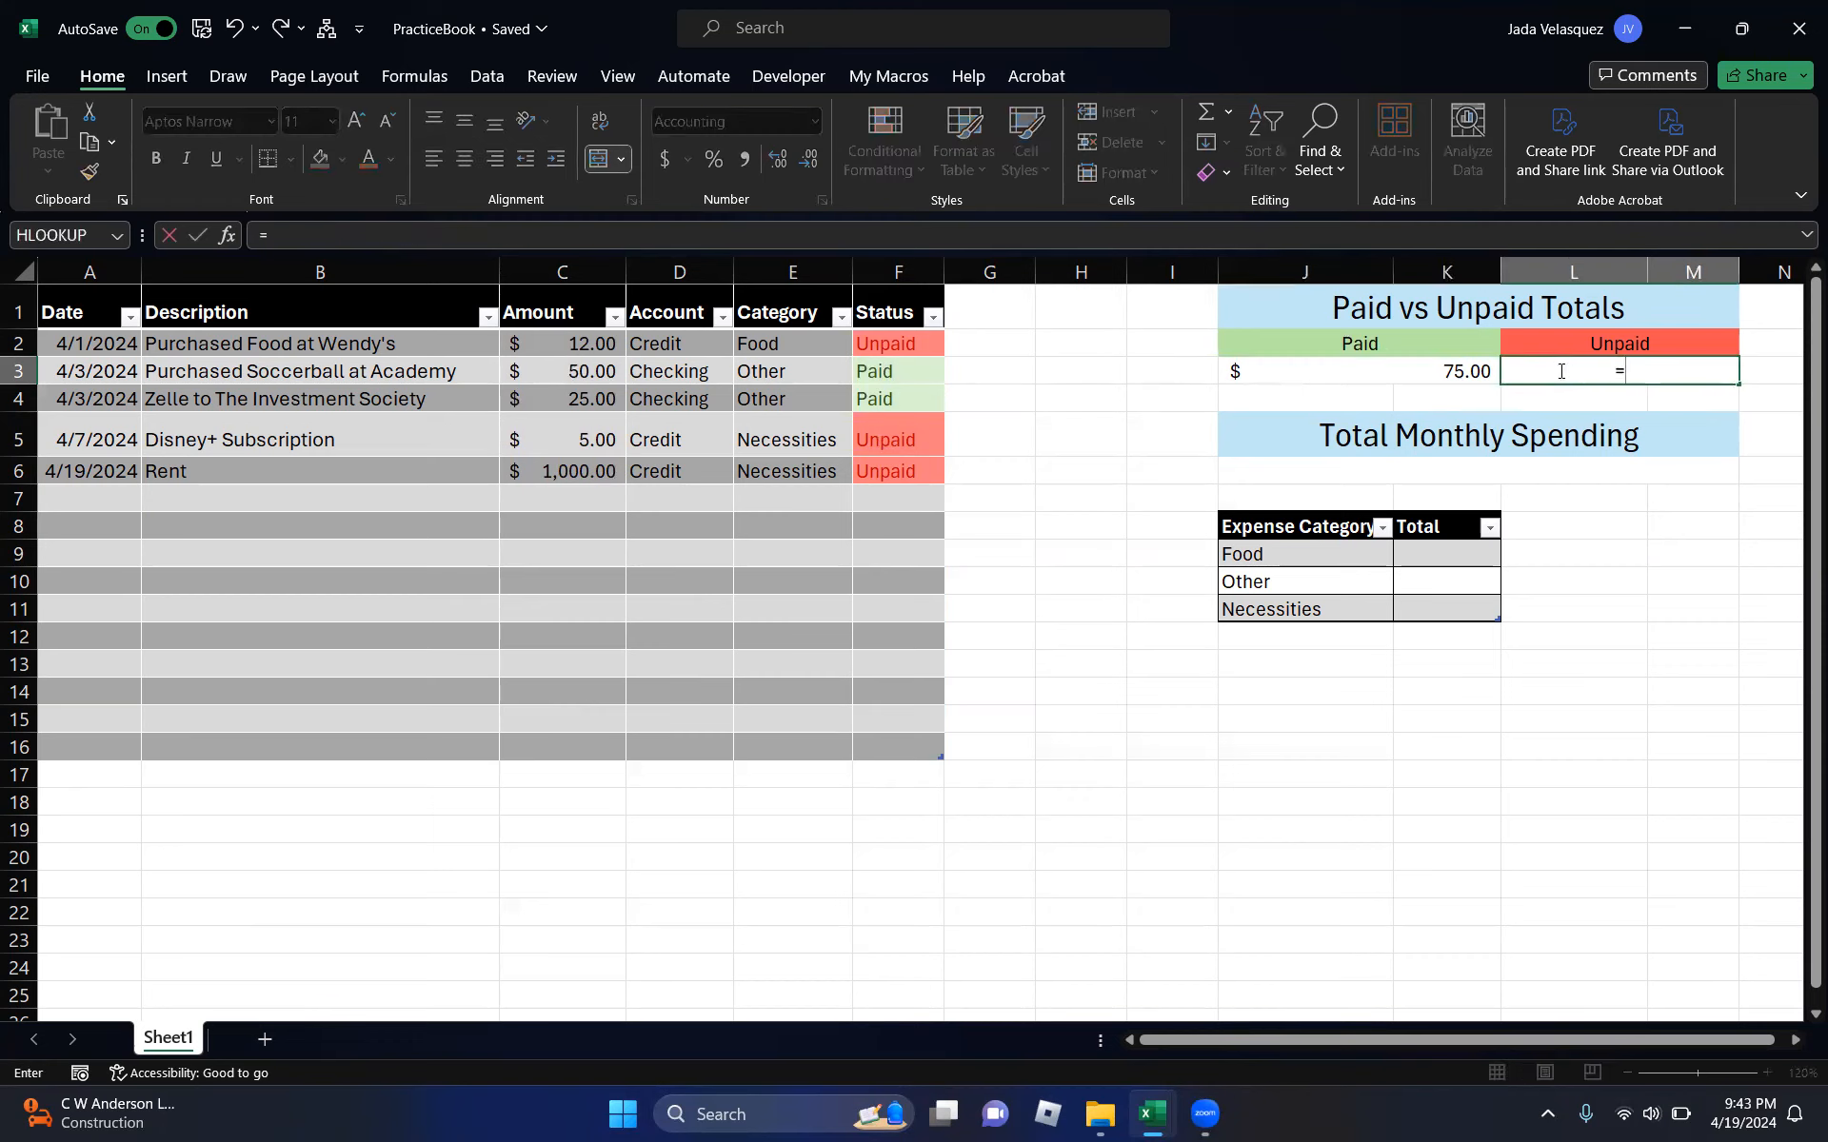
type("sum")
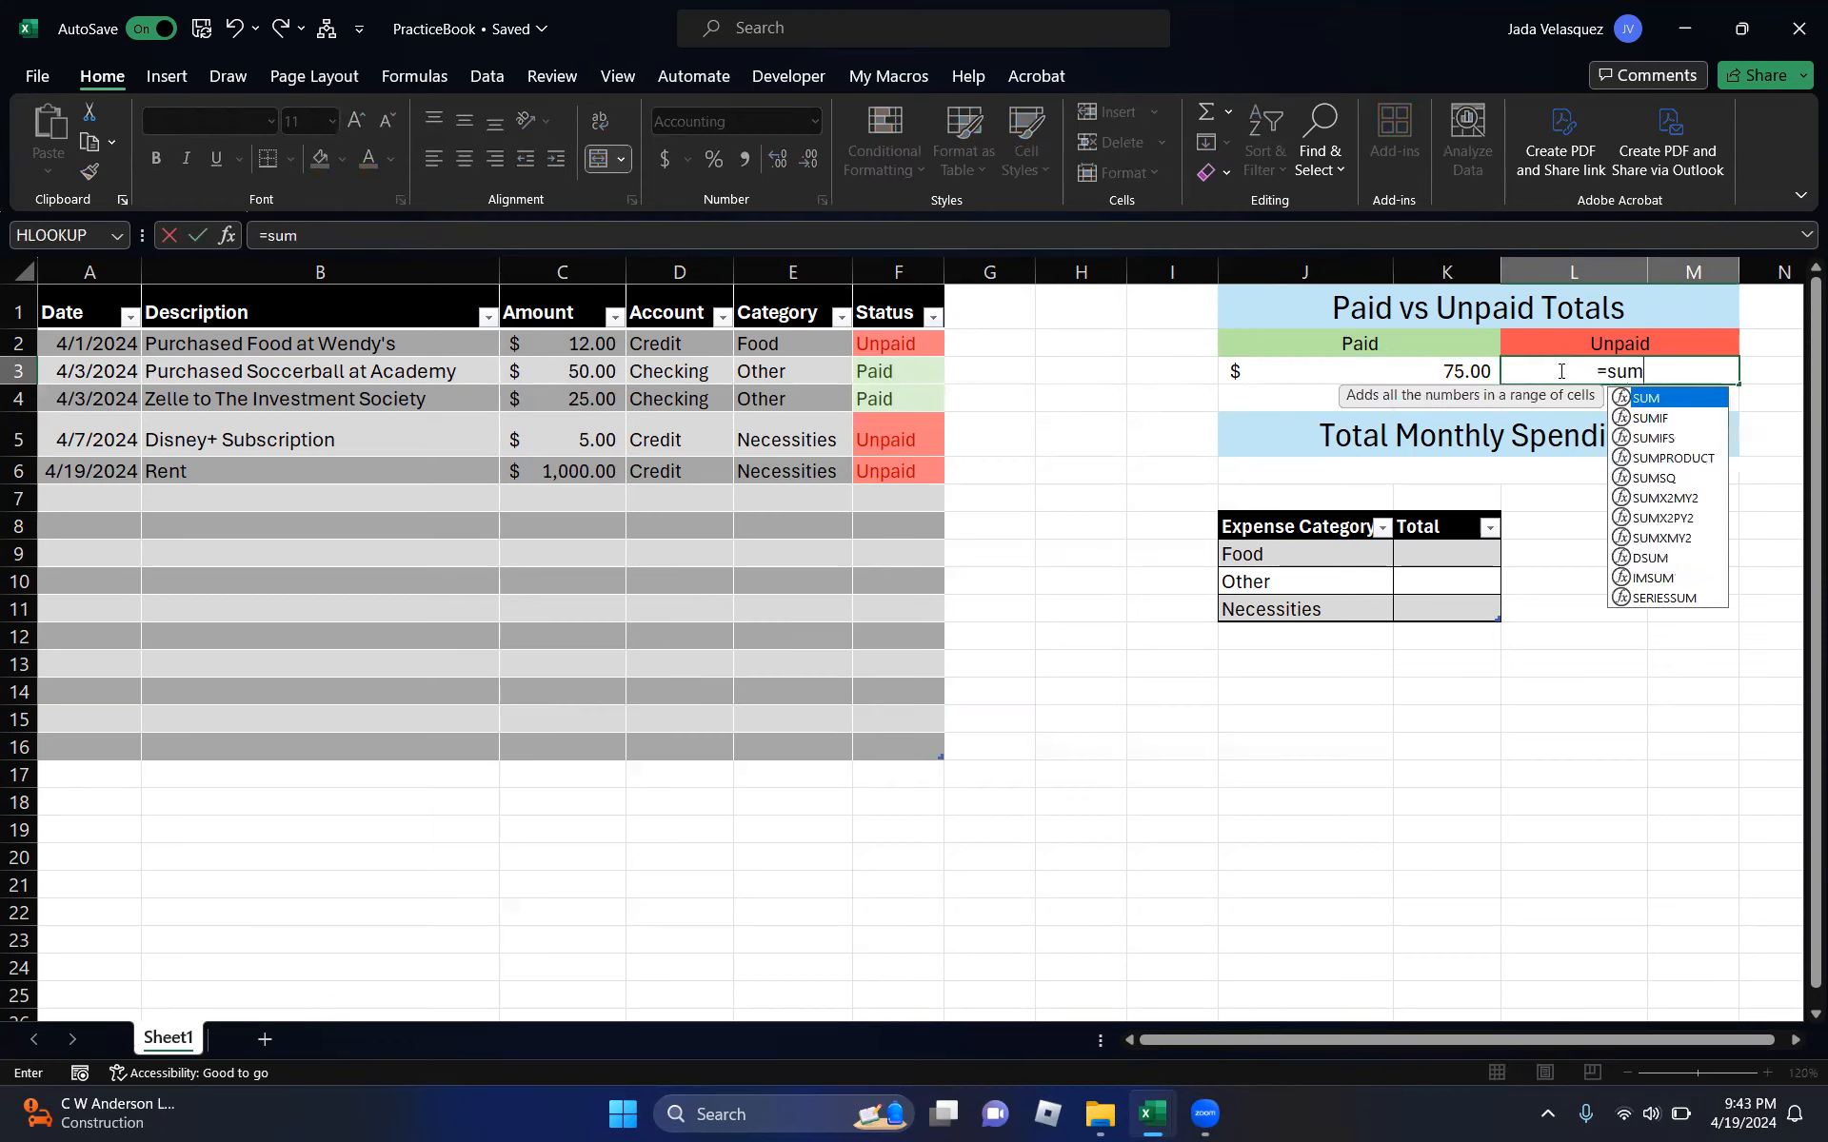
type("if")
key("Tab")
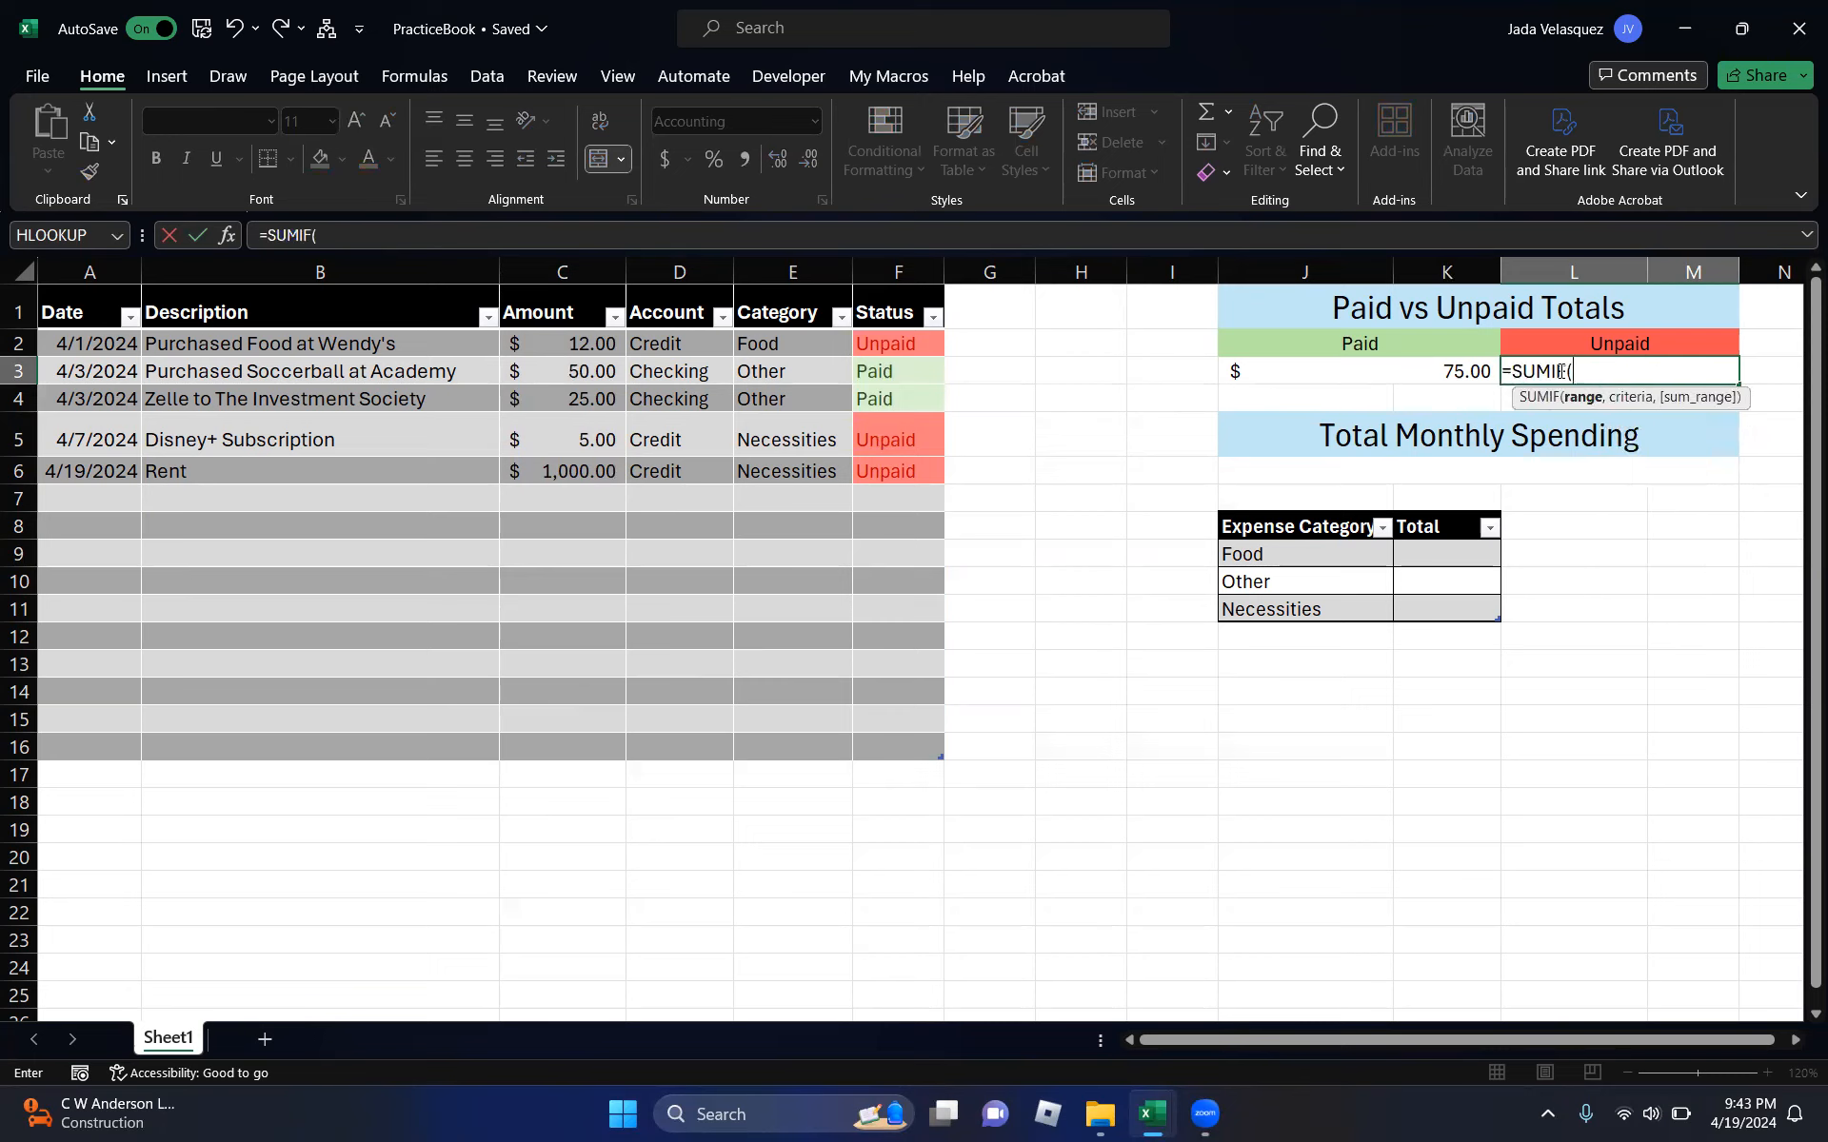
left_click(884, 344)
left_click_drag(885, 452, 902, 738)
type(",")
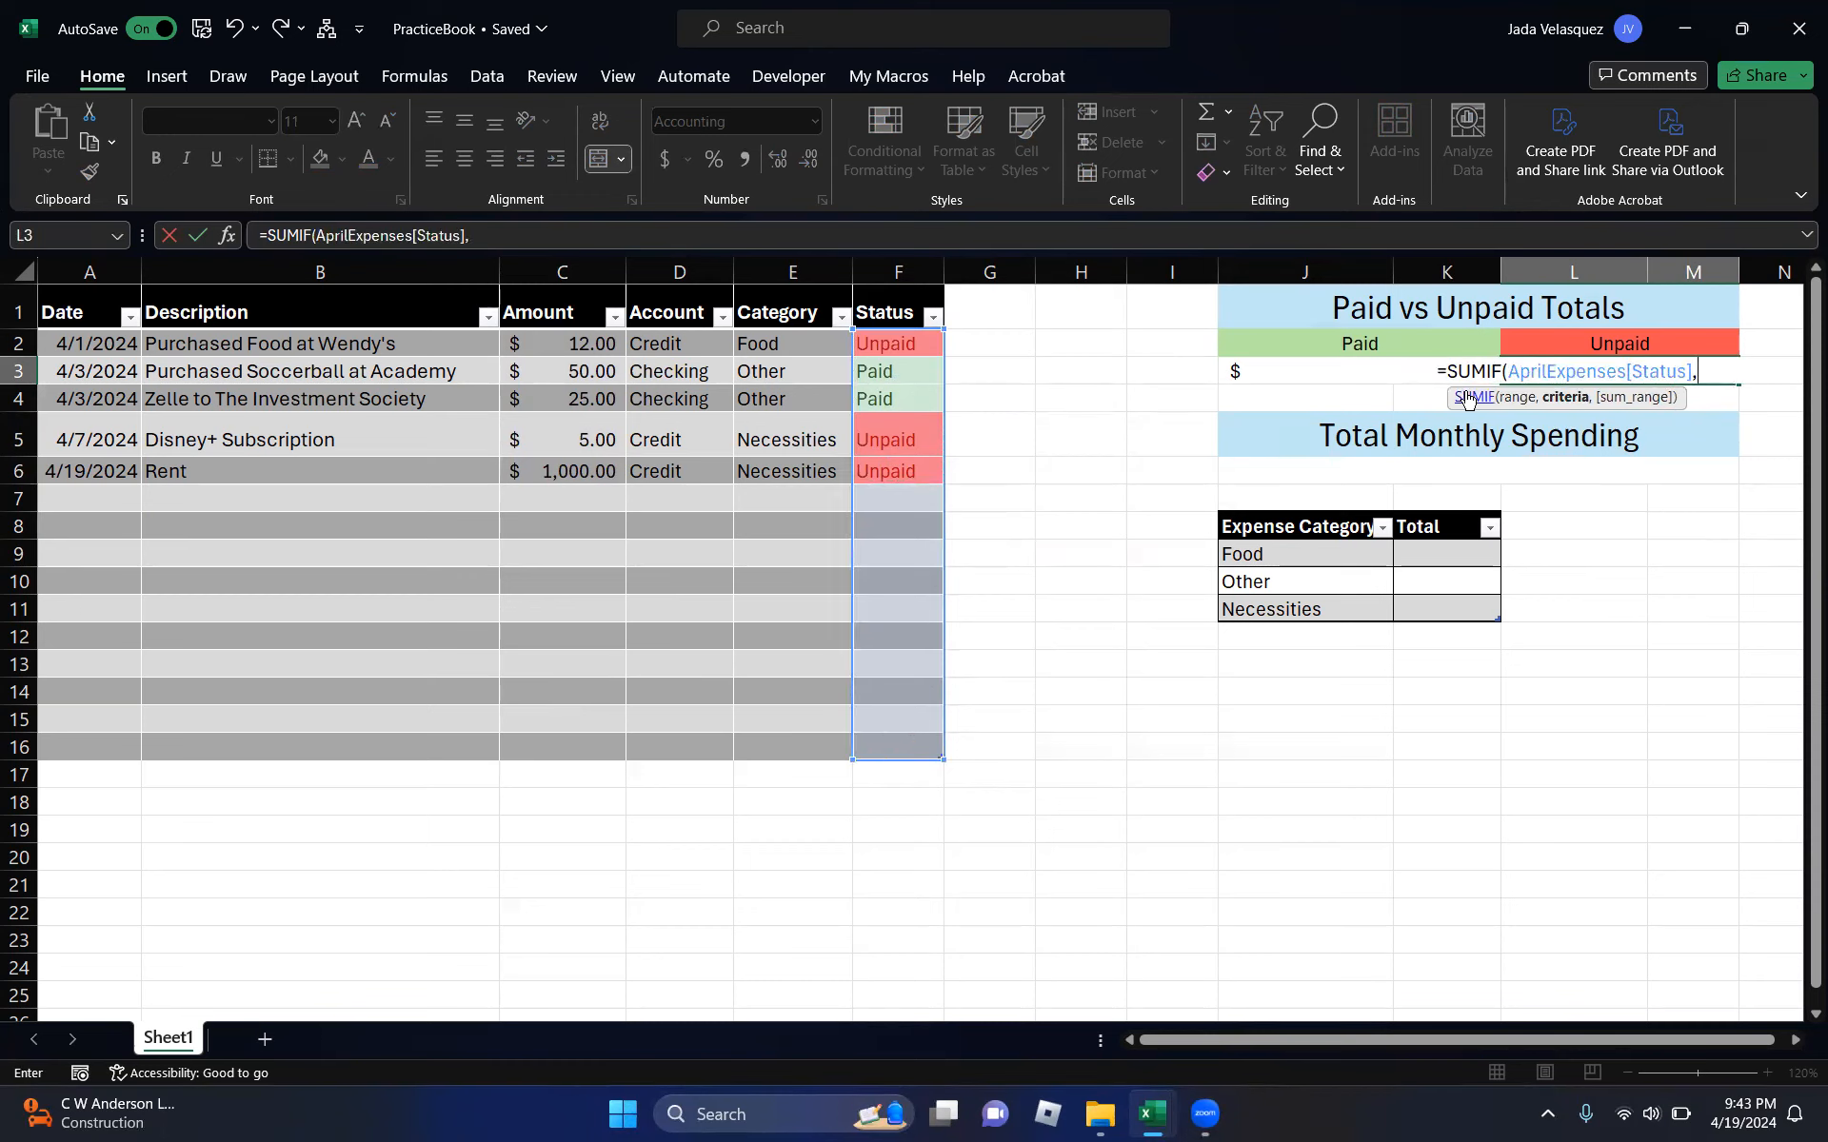
left_click(1569, 342)
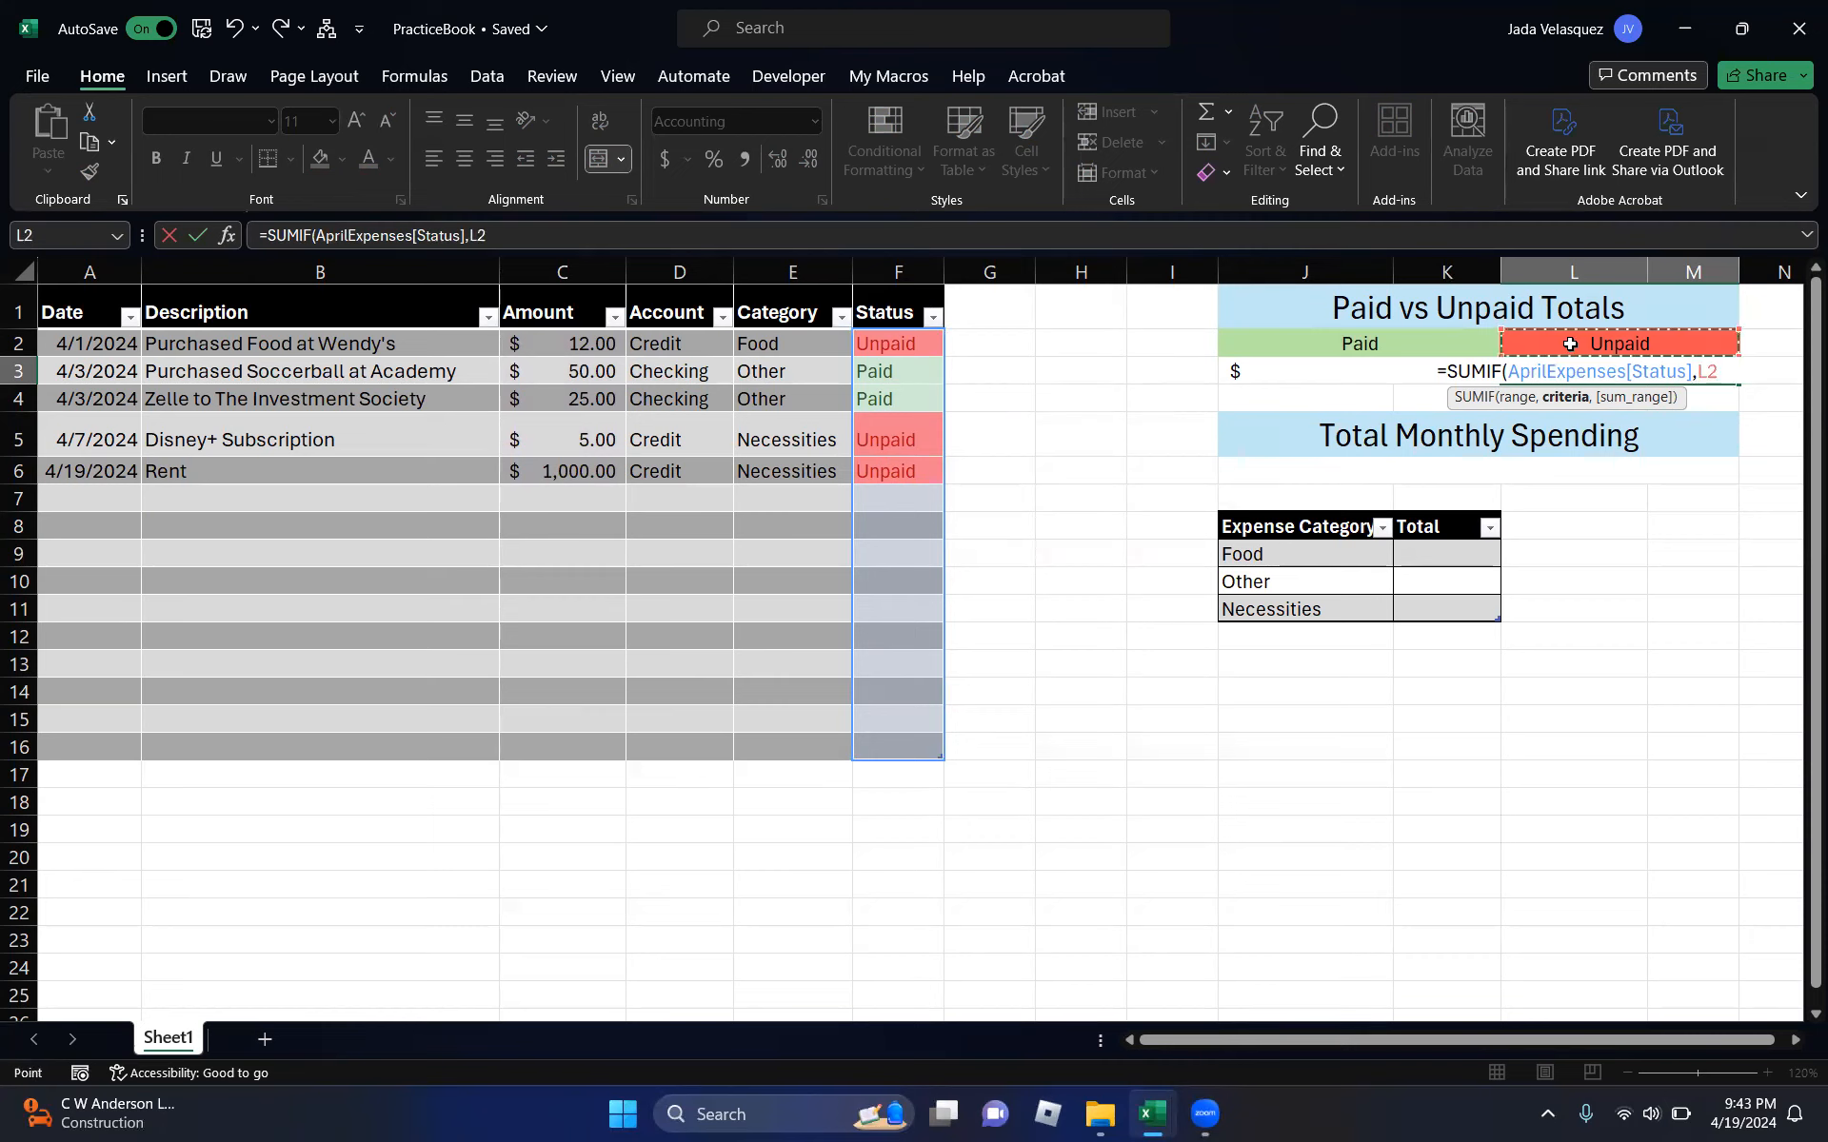
type(",")
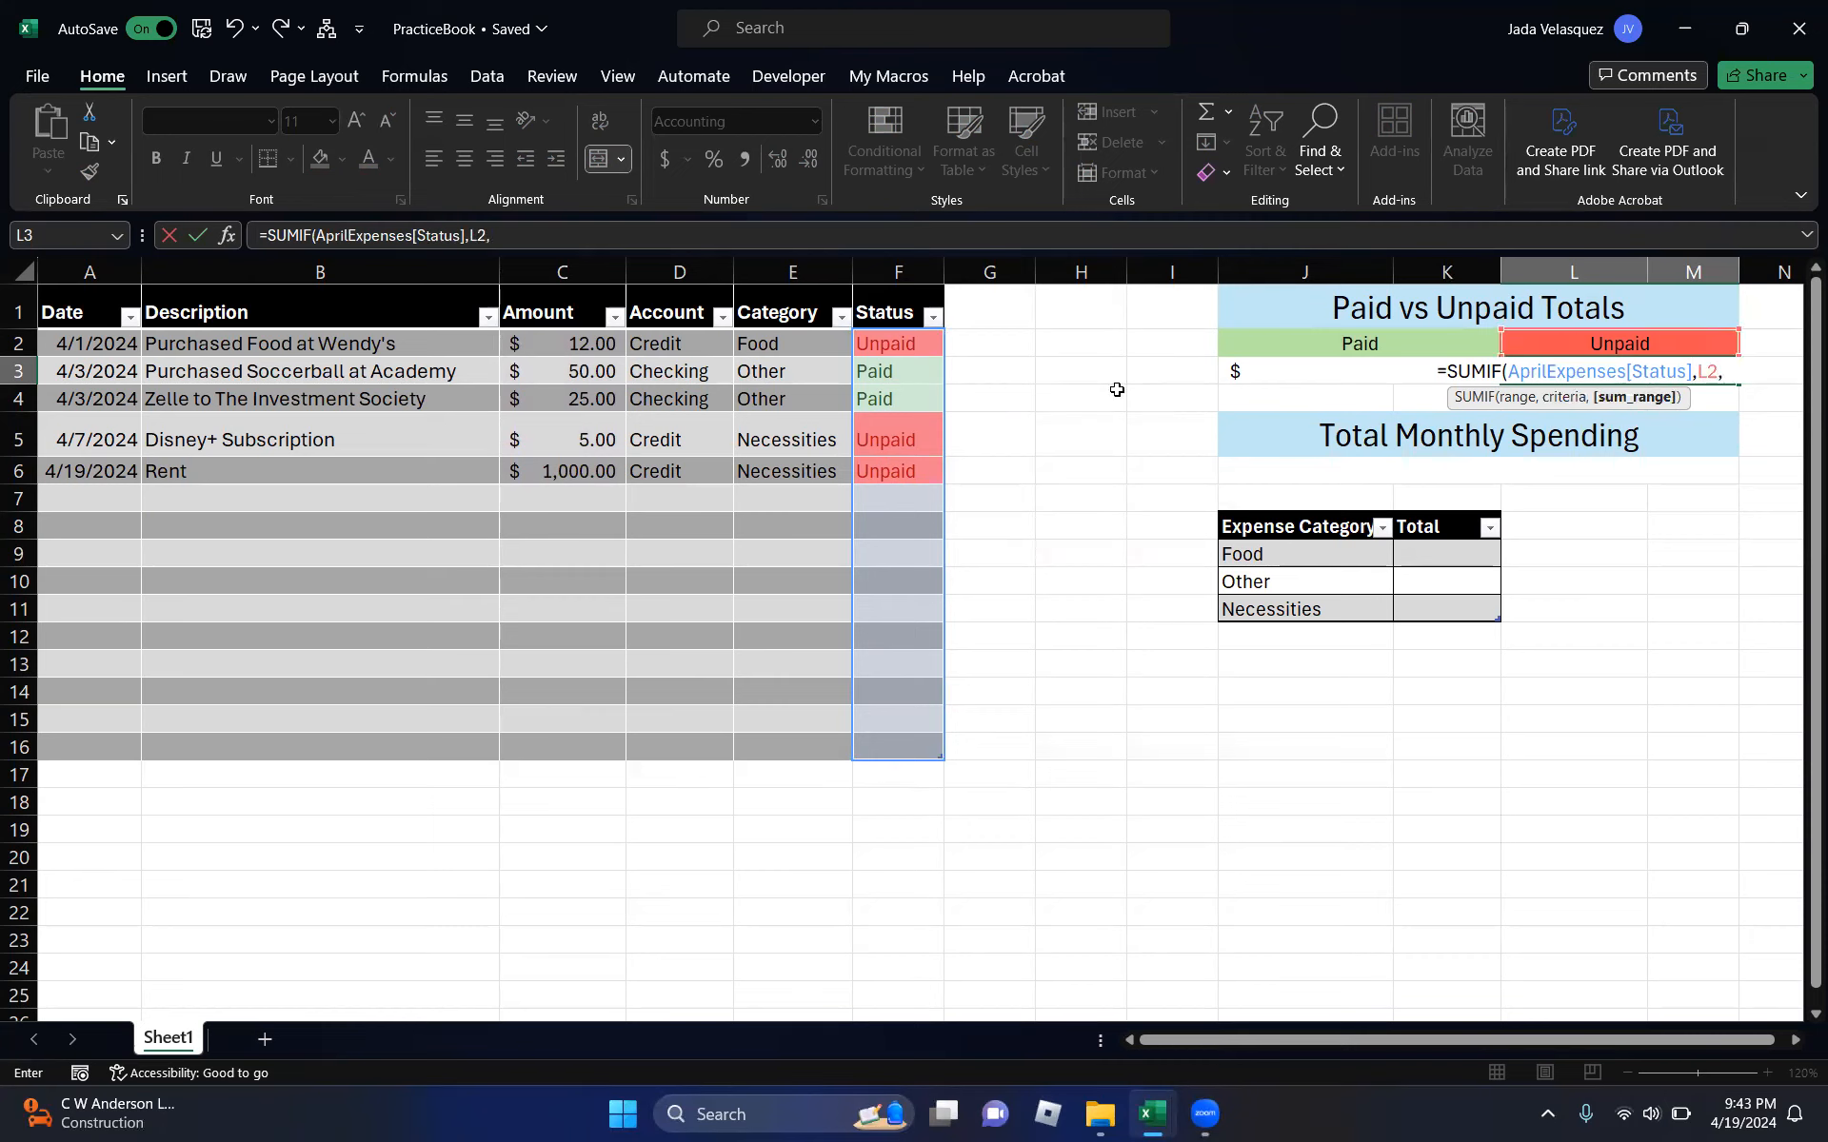
left_click_drag(576, 349, 597, 742)
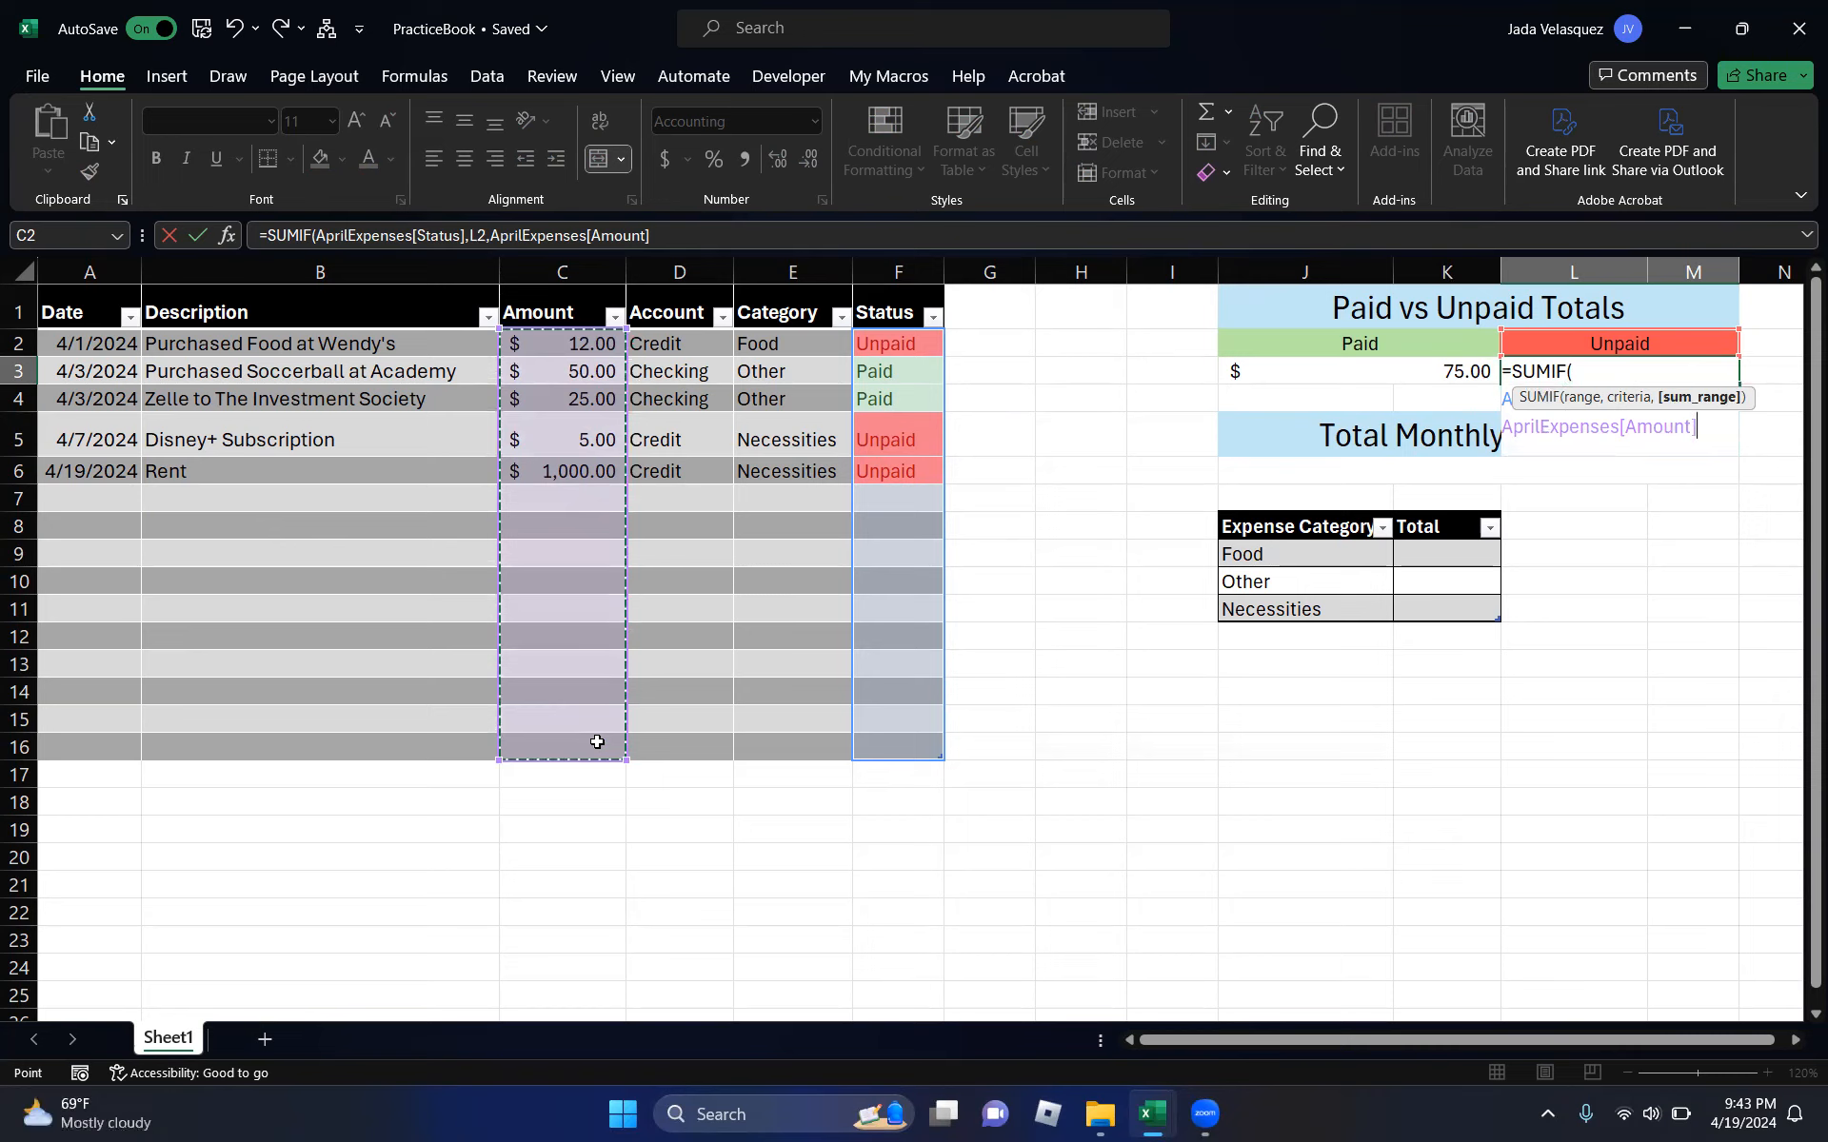
type(")")
key("Return")
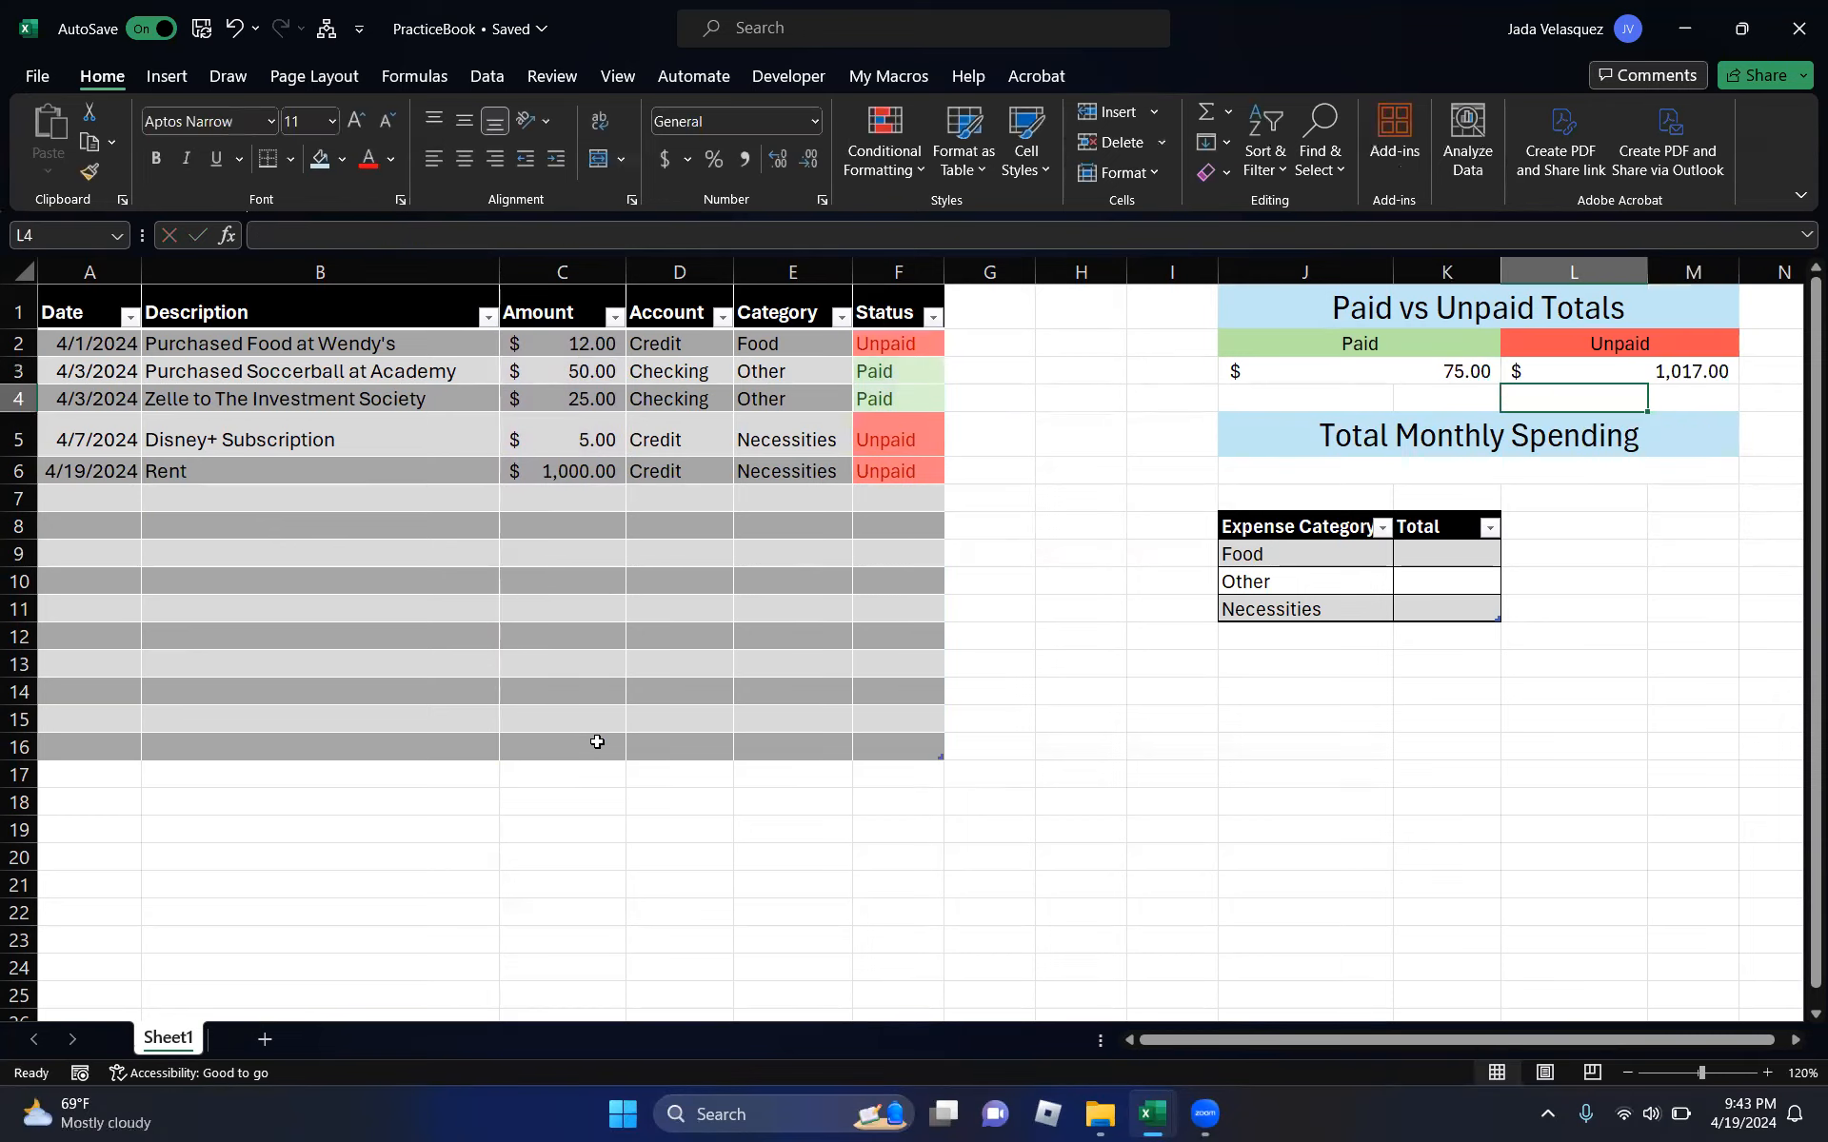
left_click(1569, 372)
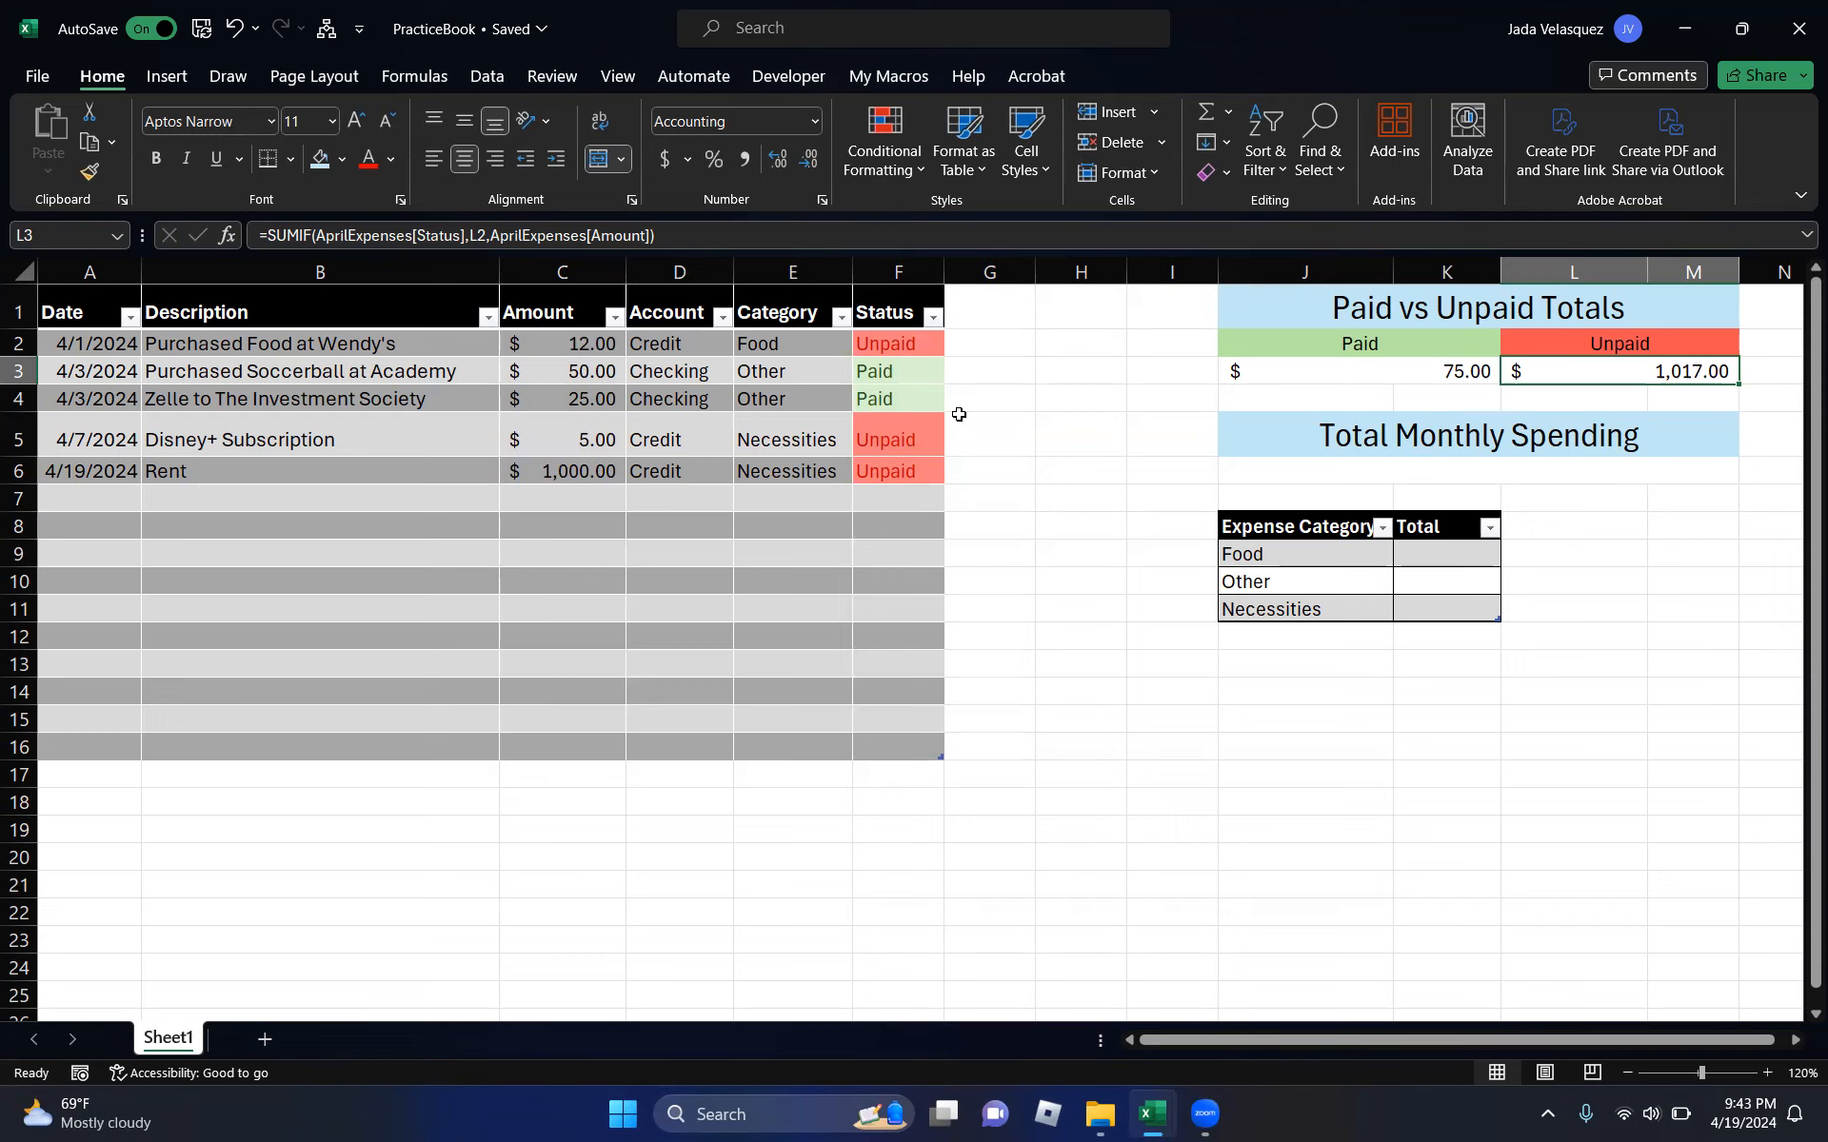
left_click(1578, 467)
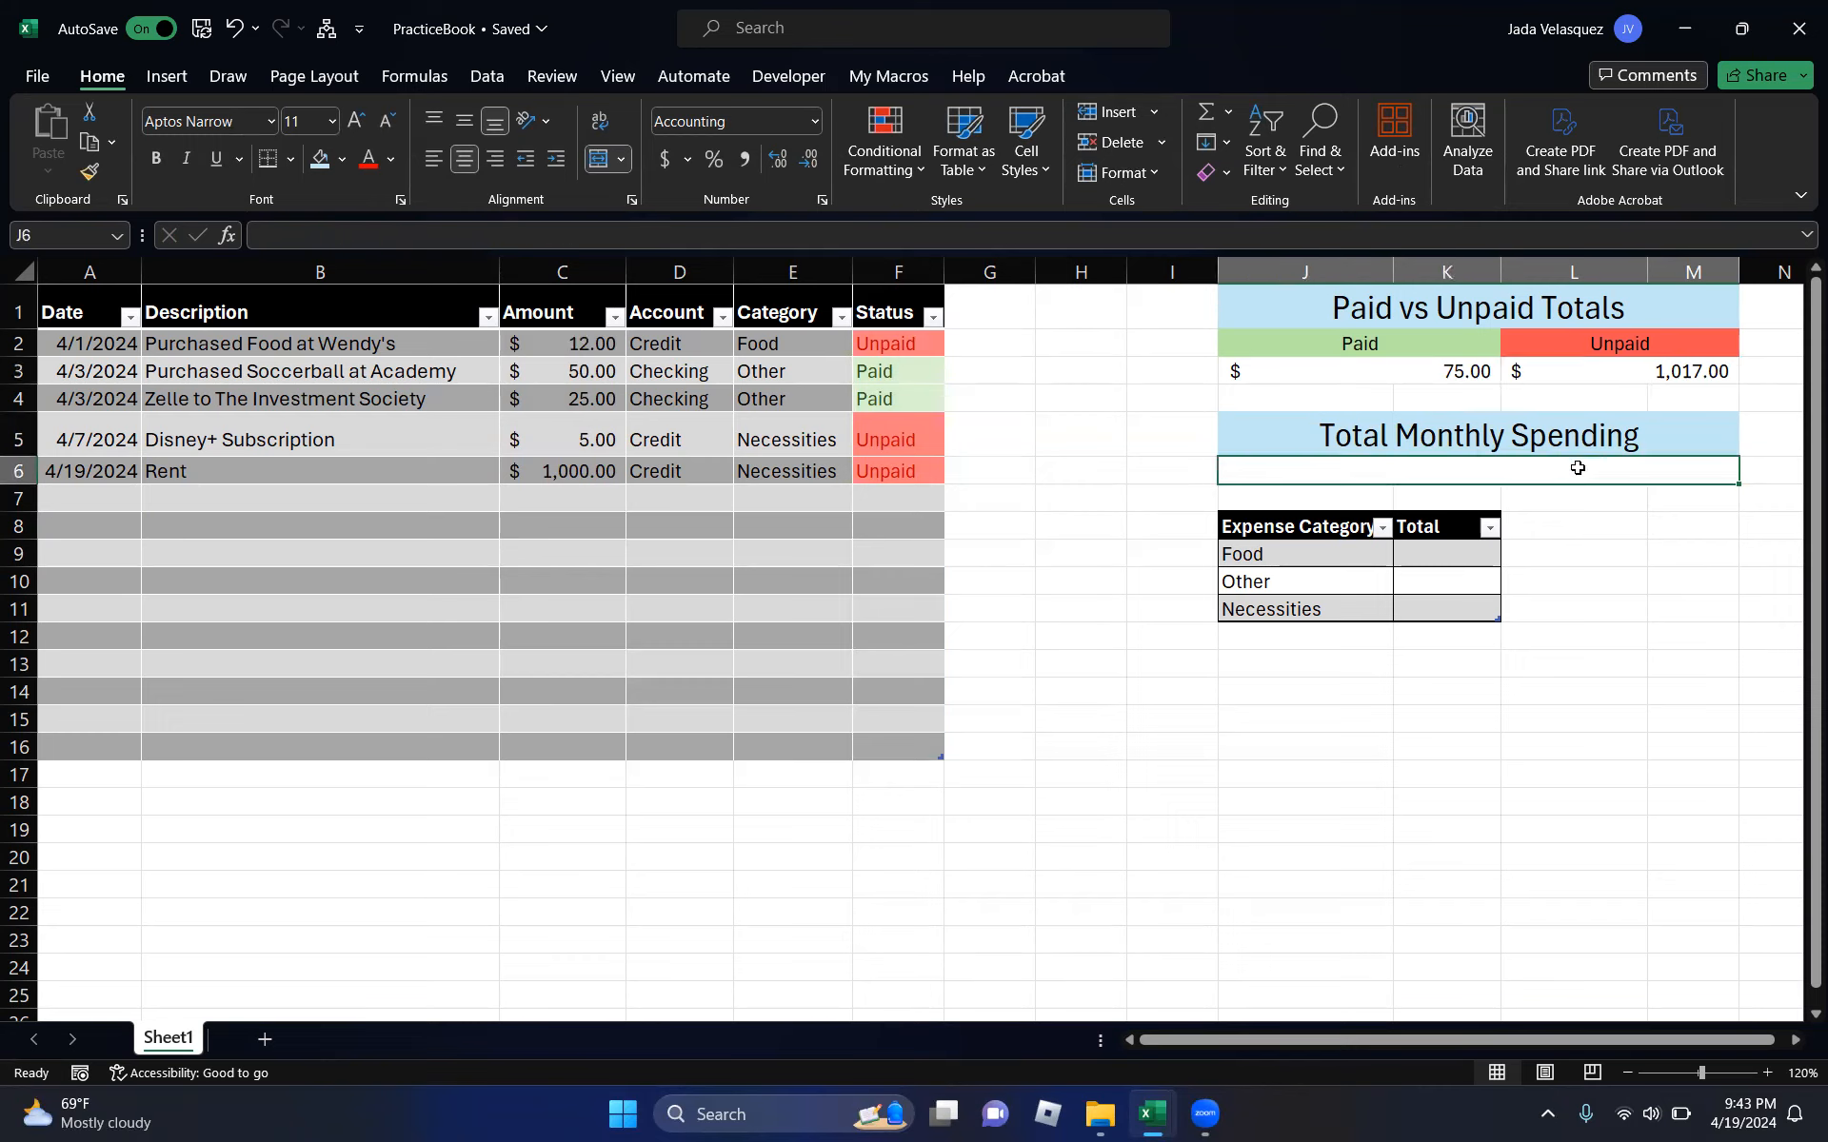
- Enter =SUM(J3+L3) in Total Monthly Spending to add the Paid and Unpaid totals, giving $1,092.00
type("=sum")
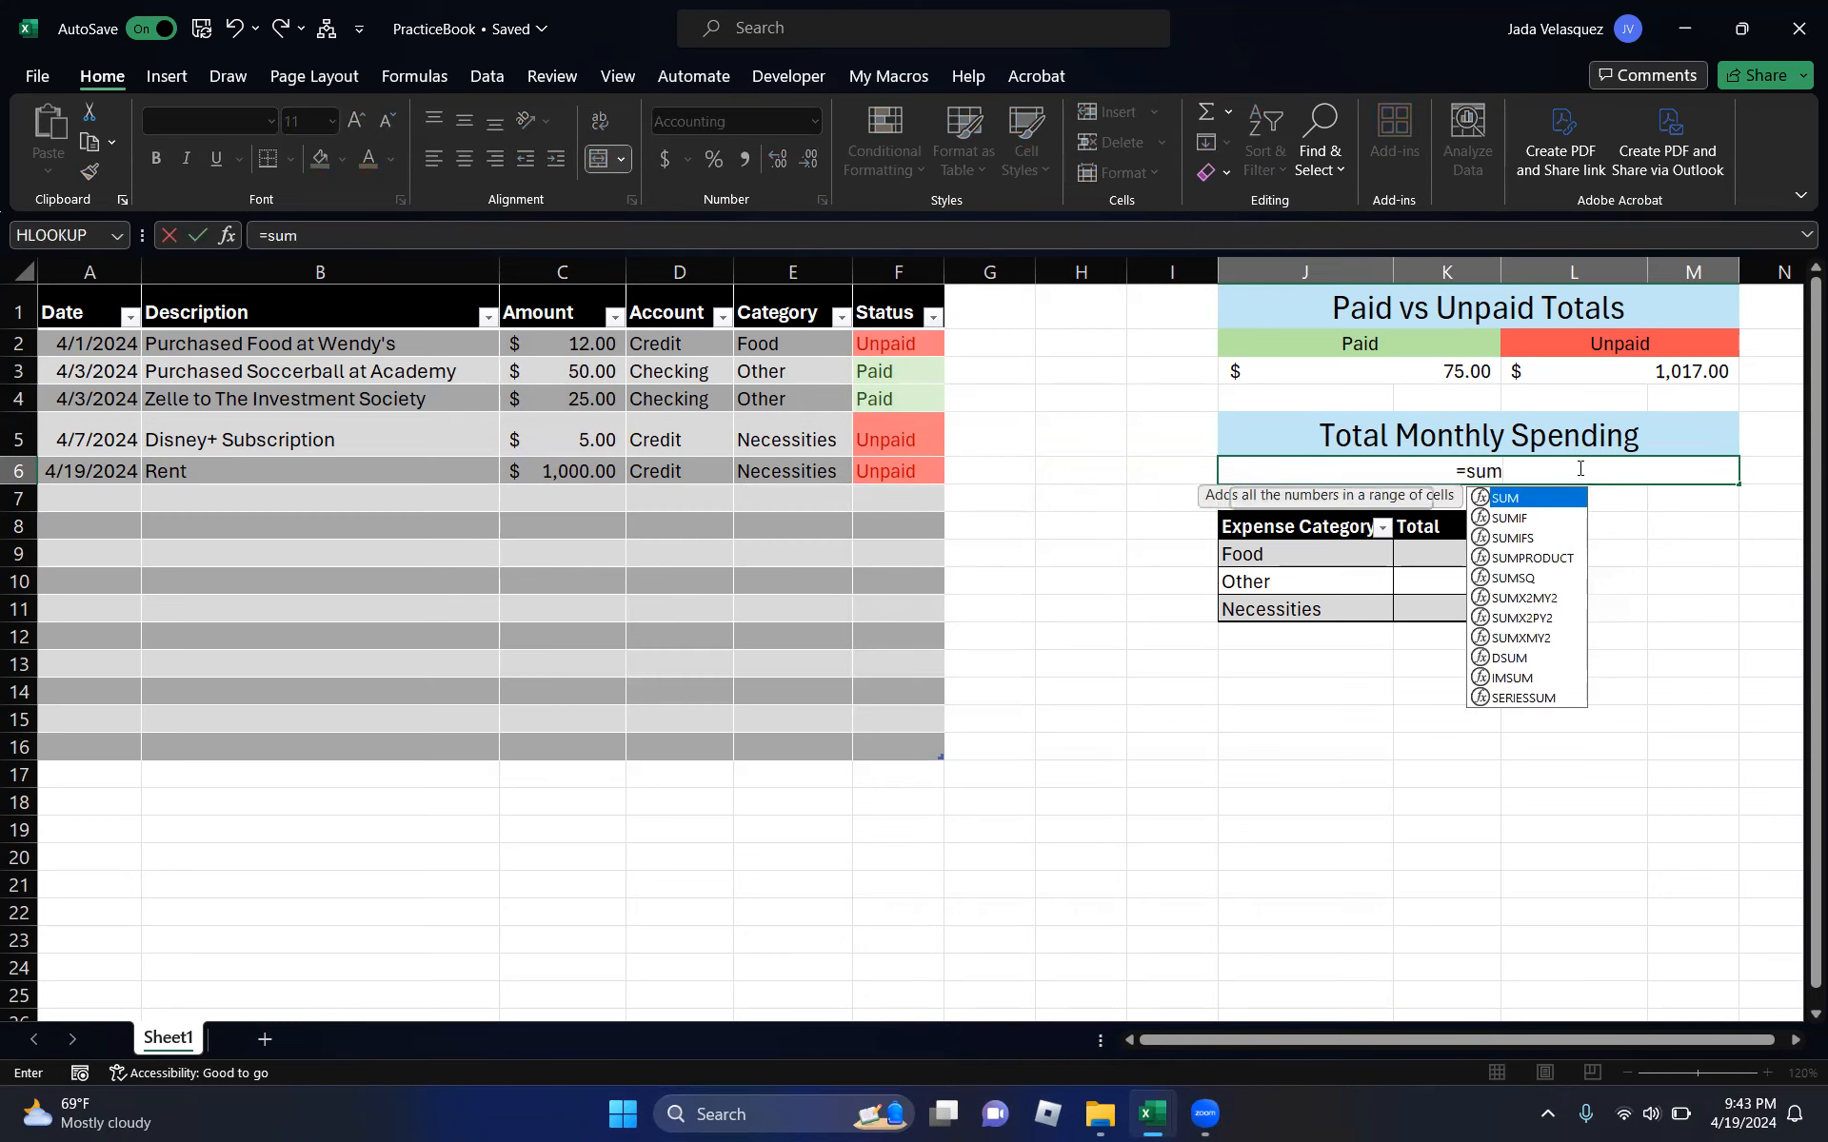
key("Tab")
left_click(1444, 372)
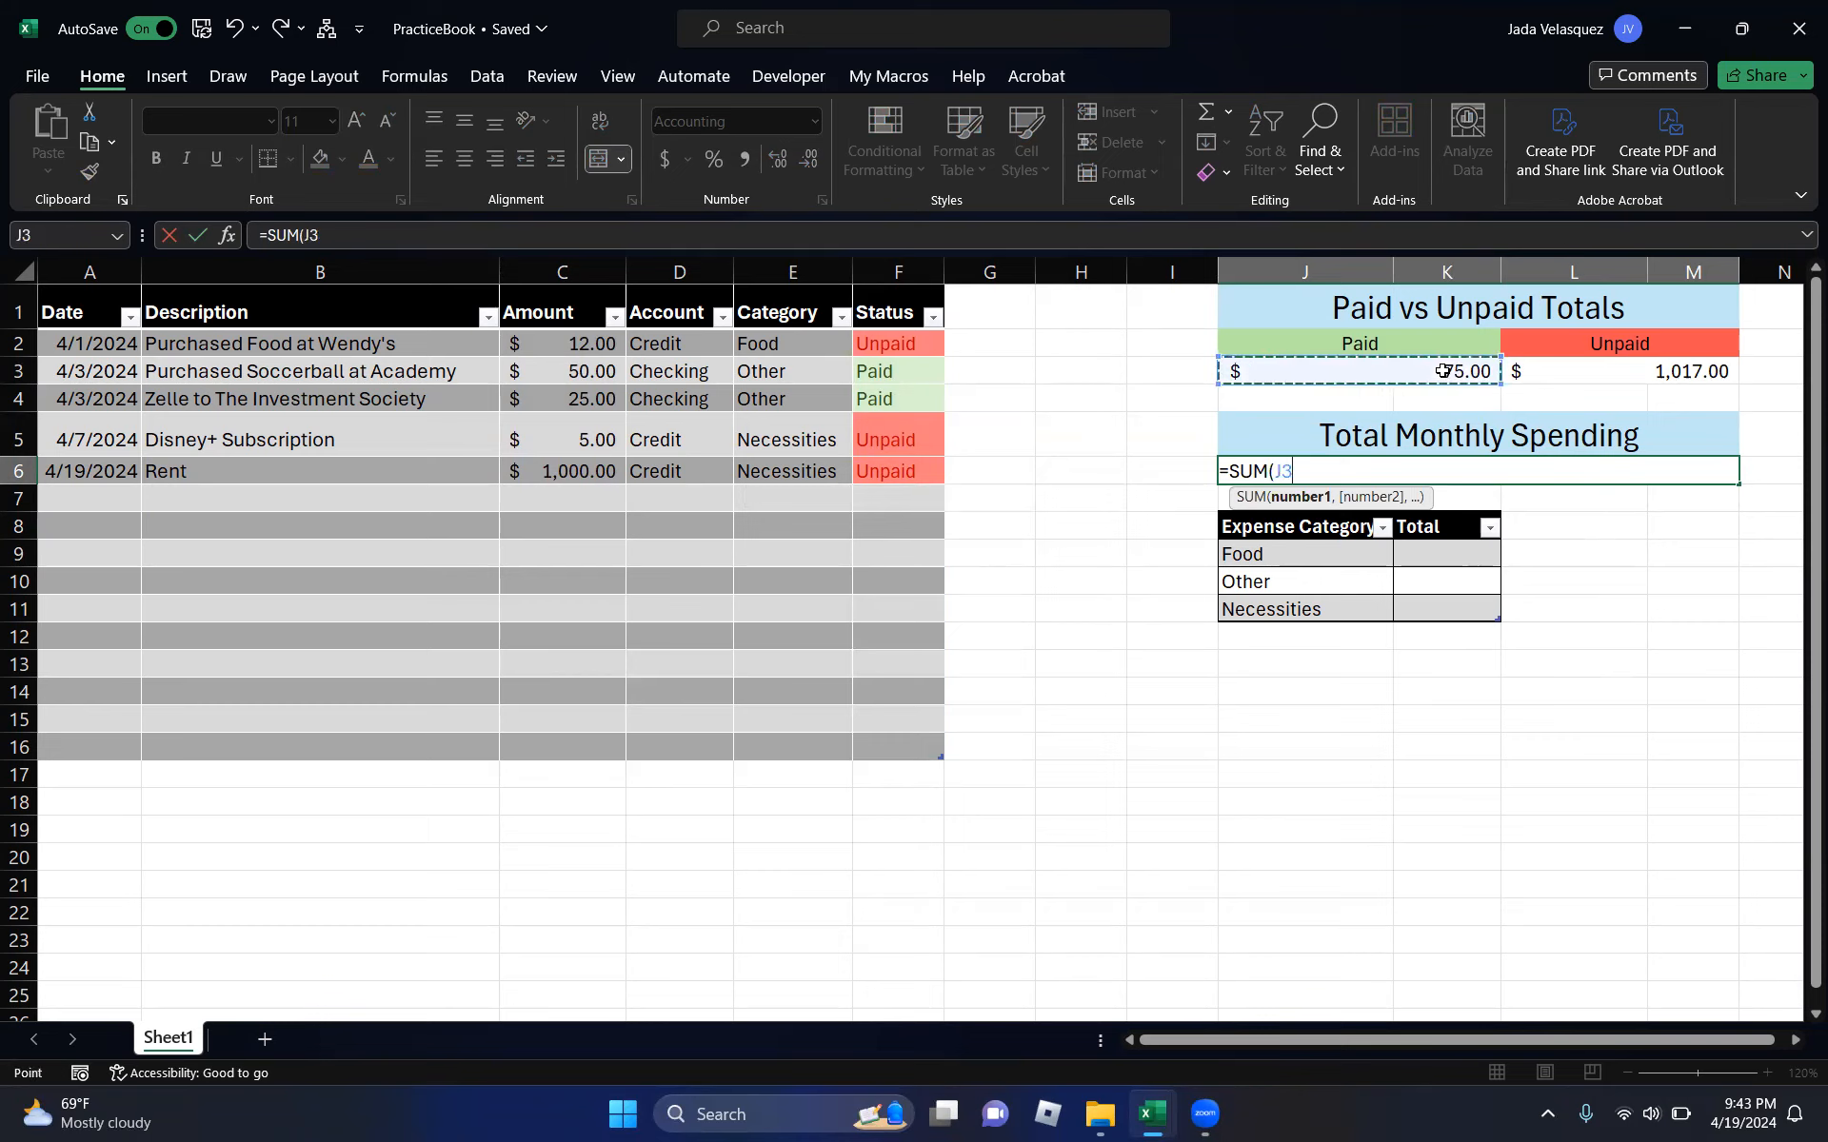
type("+")
left_click(1562, 368)
type(")")
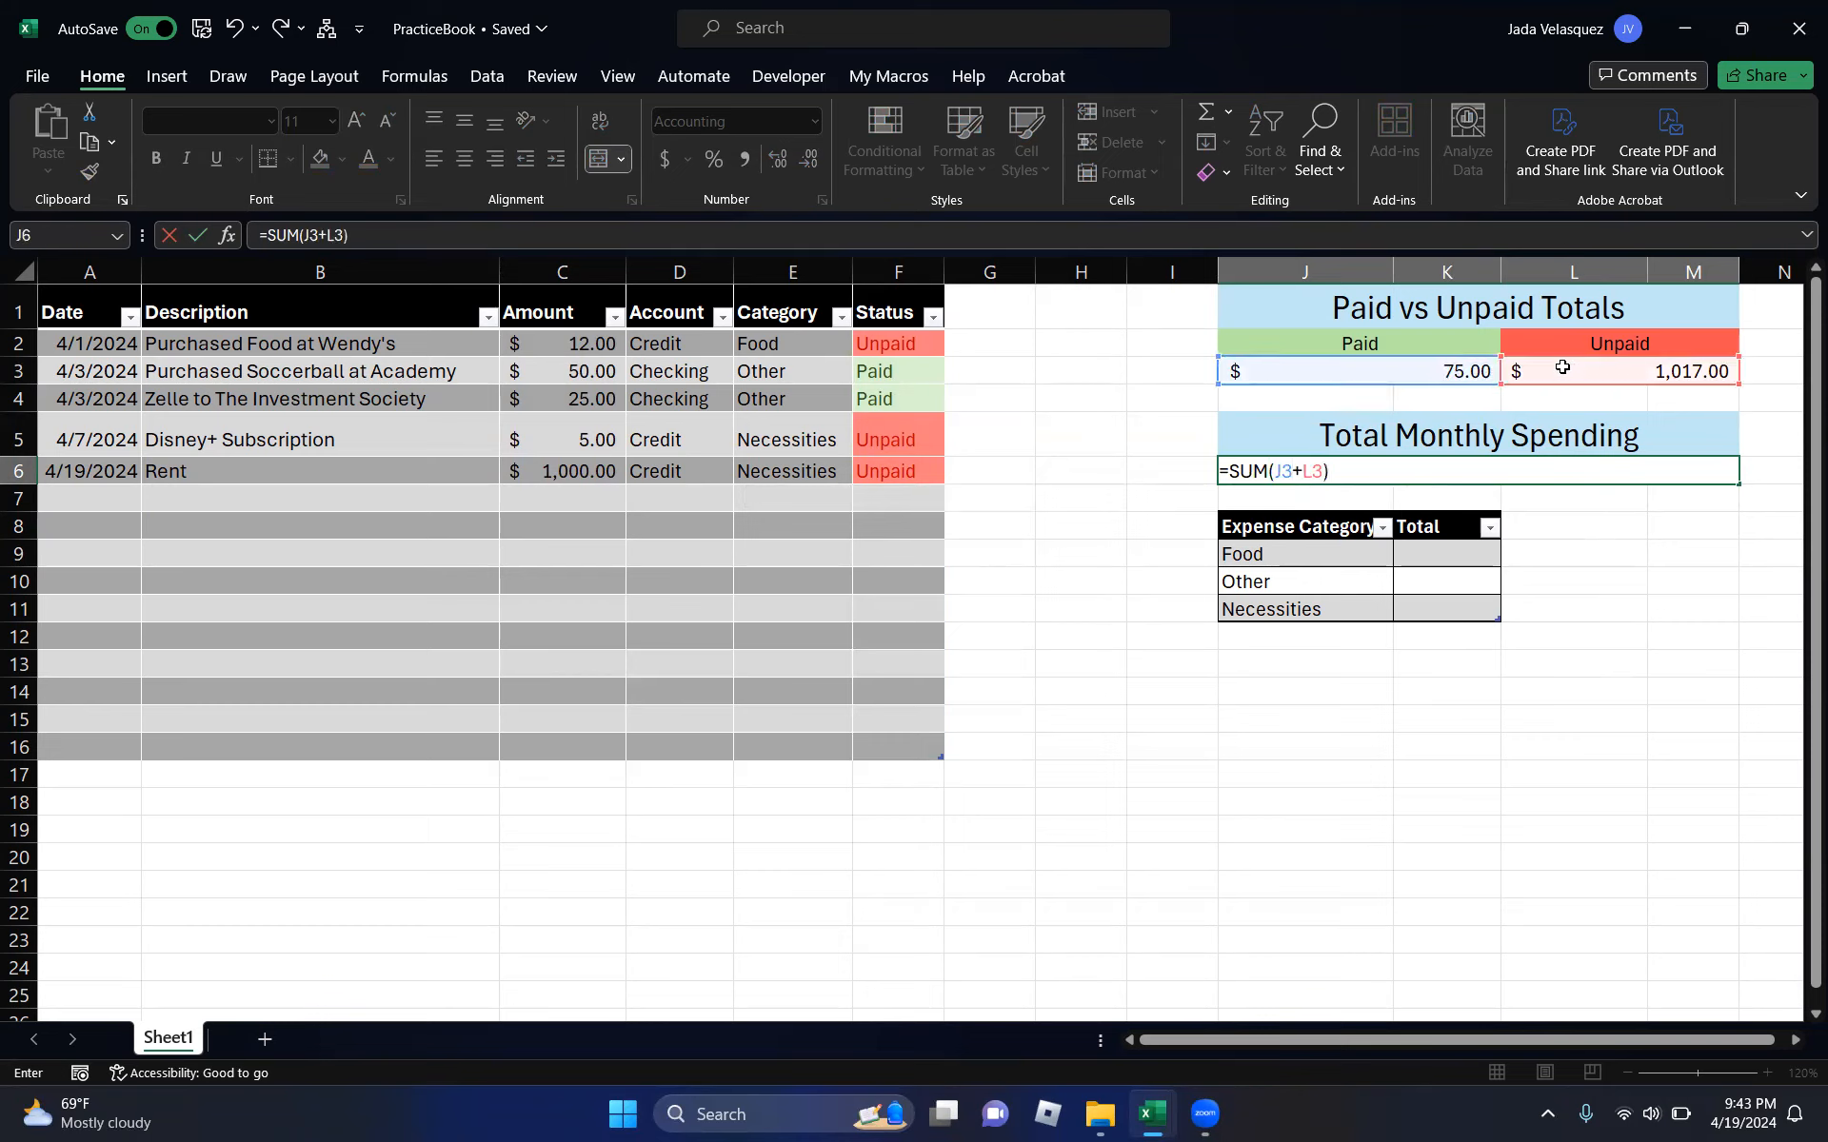
key("ctrl+Return")
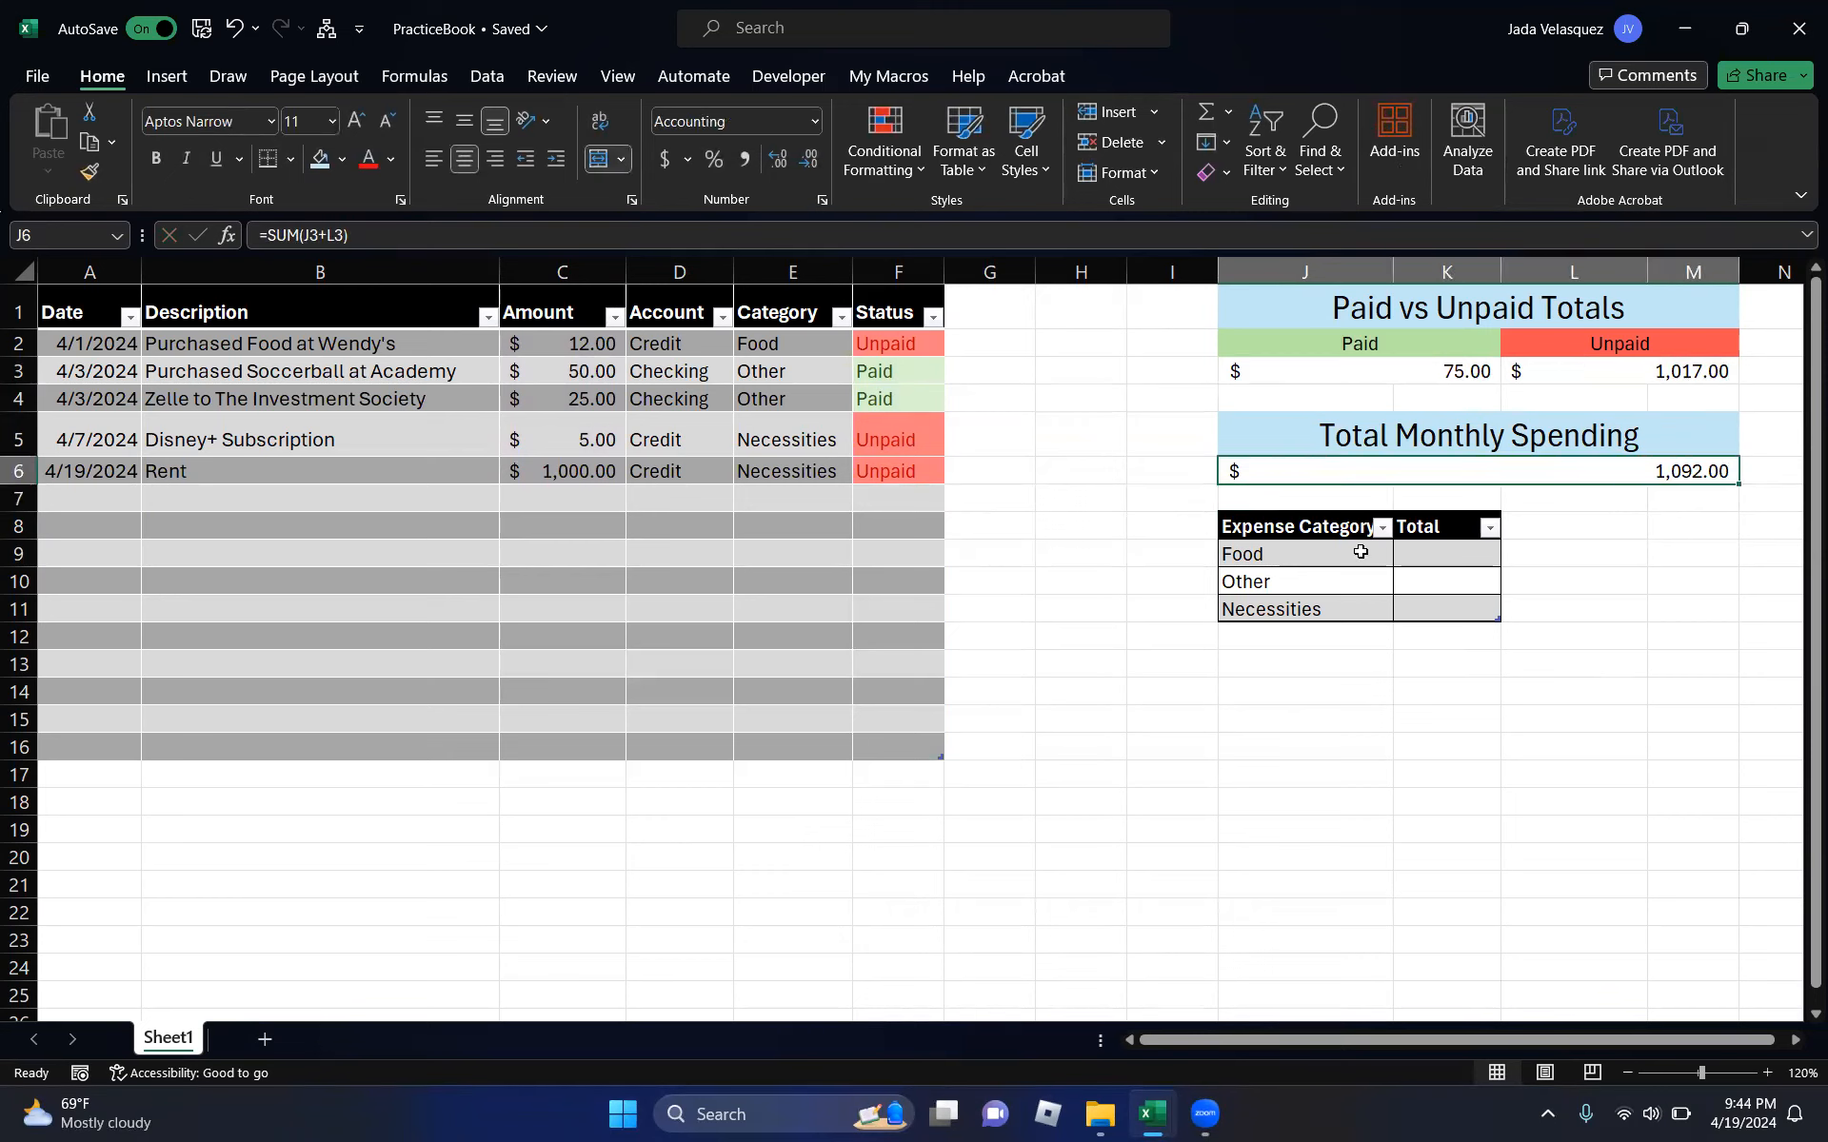
left_click(574, 749)
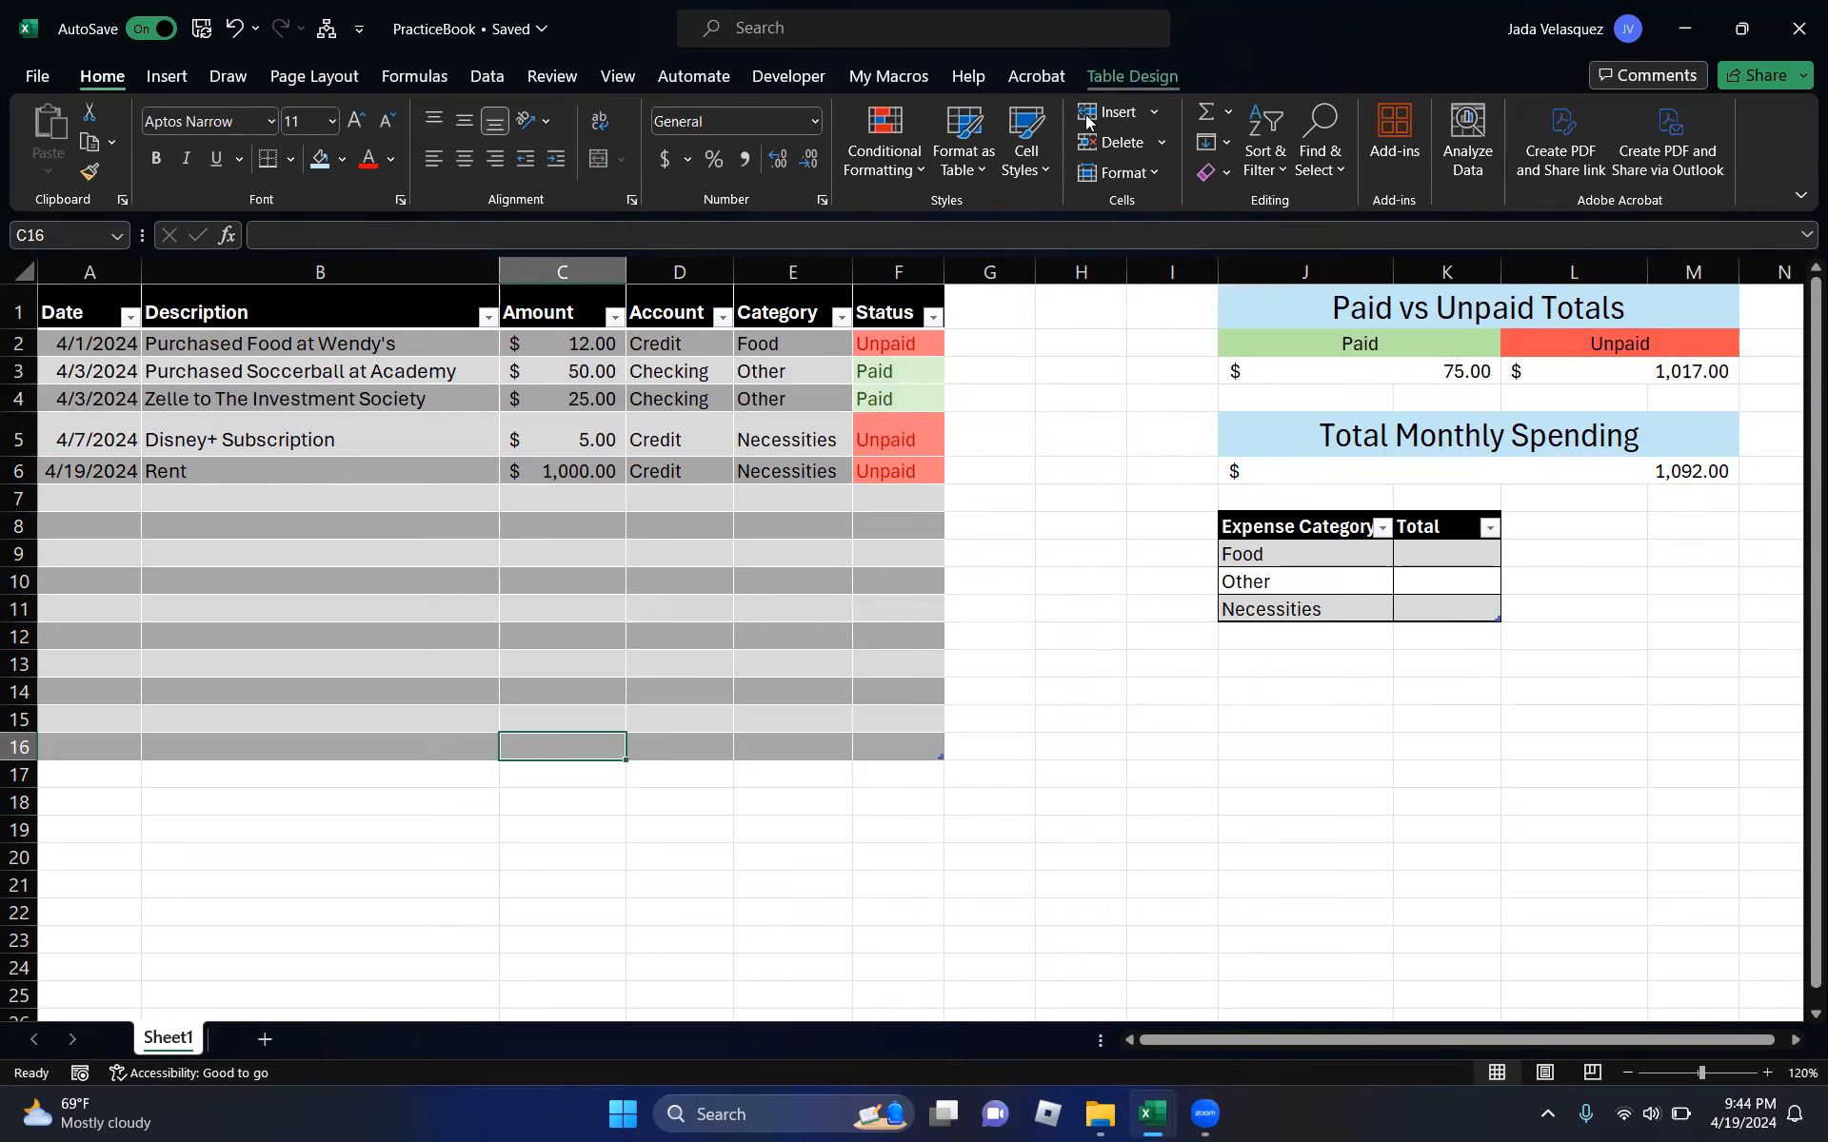
left_click(1132, 75)
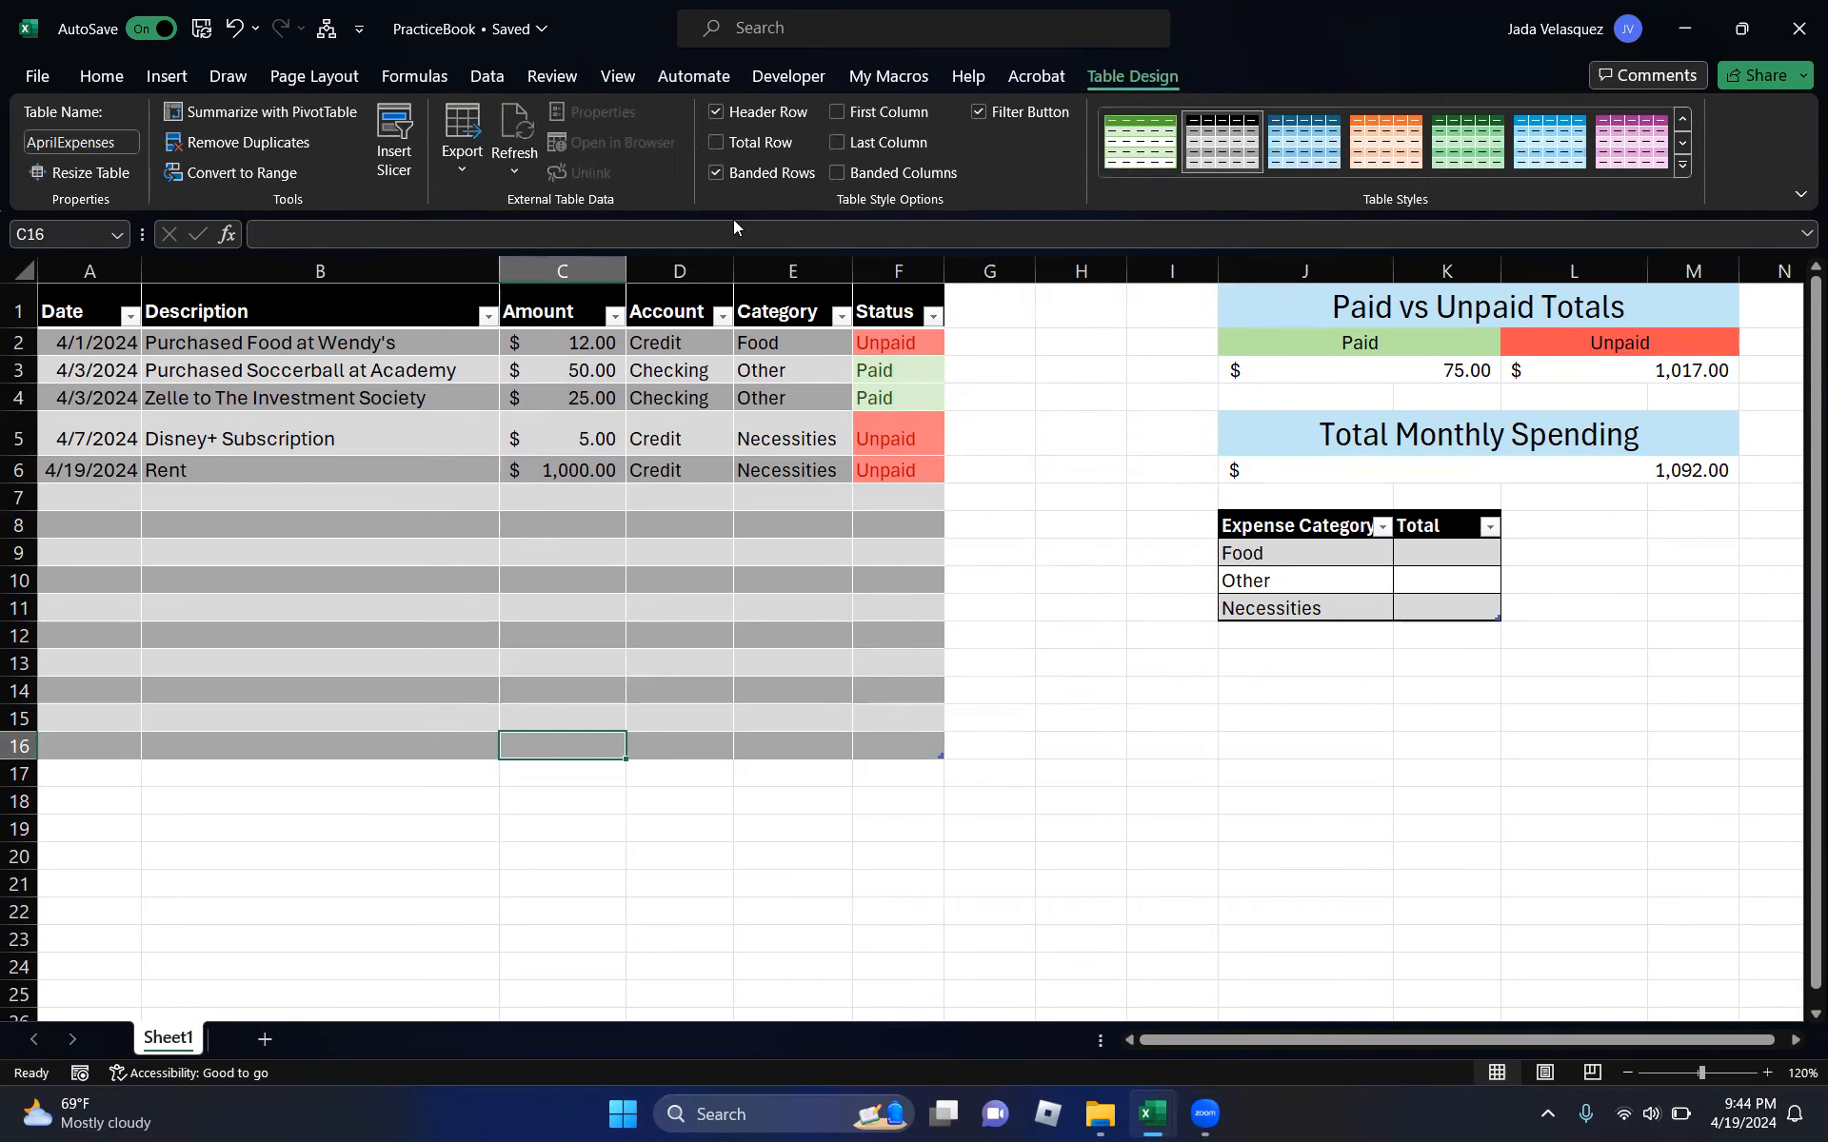
left_click(716, 143)
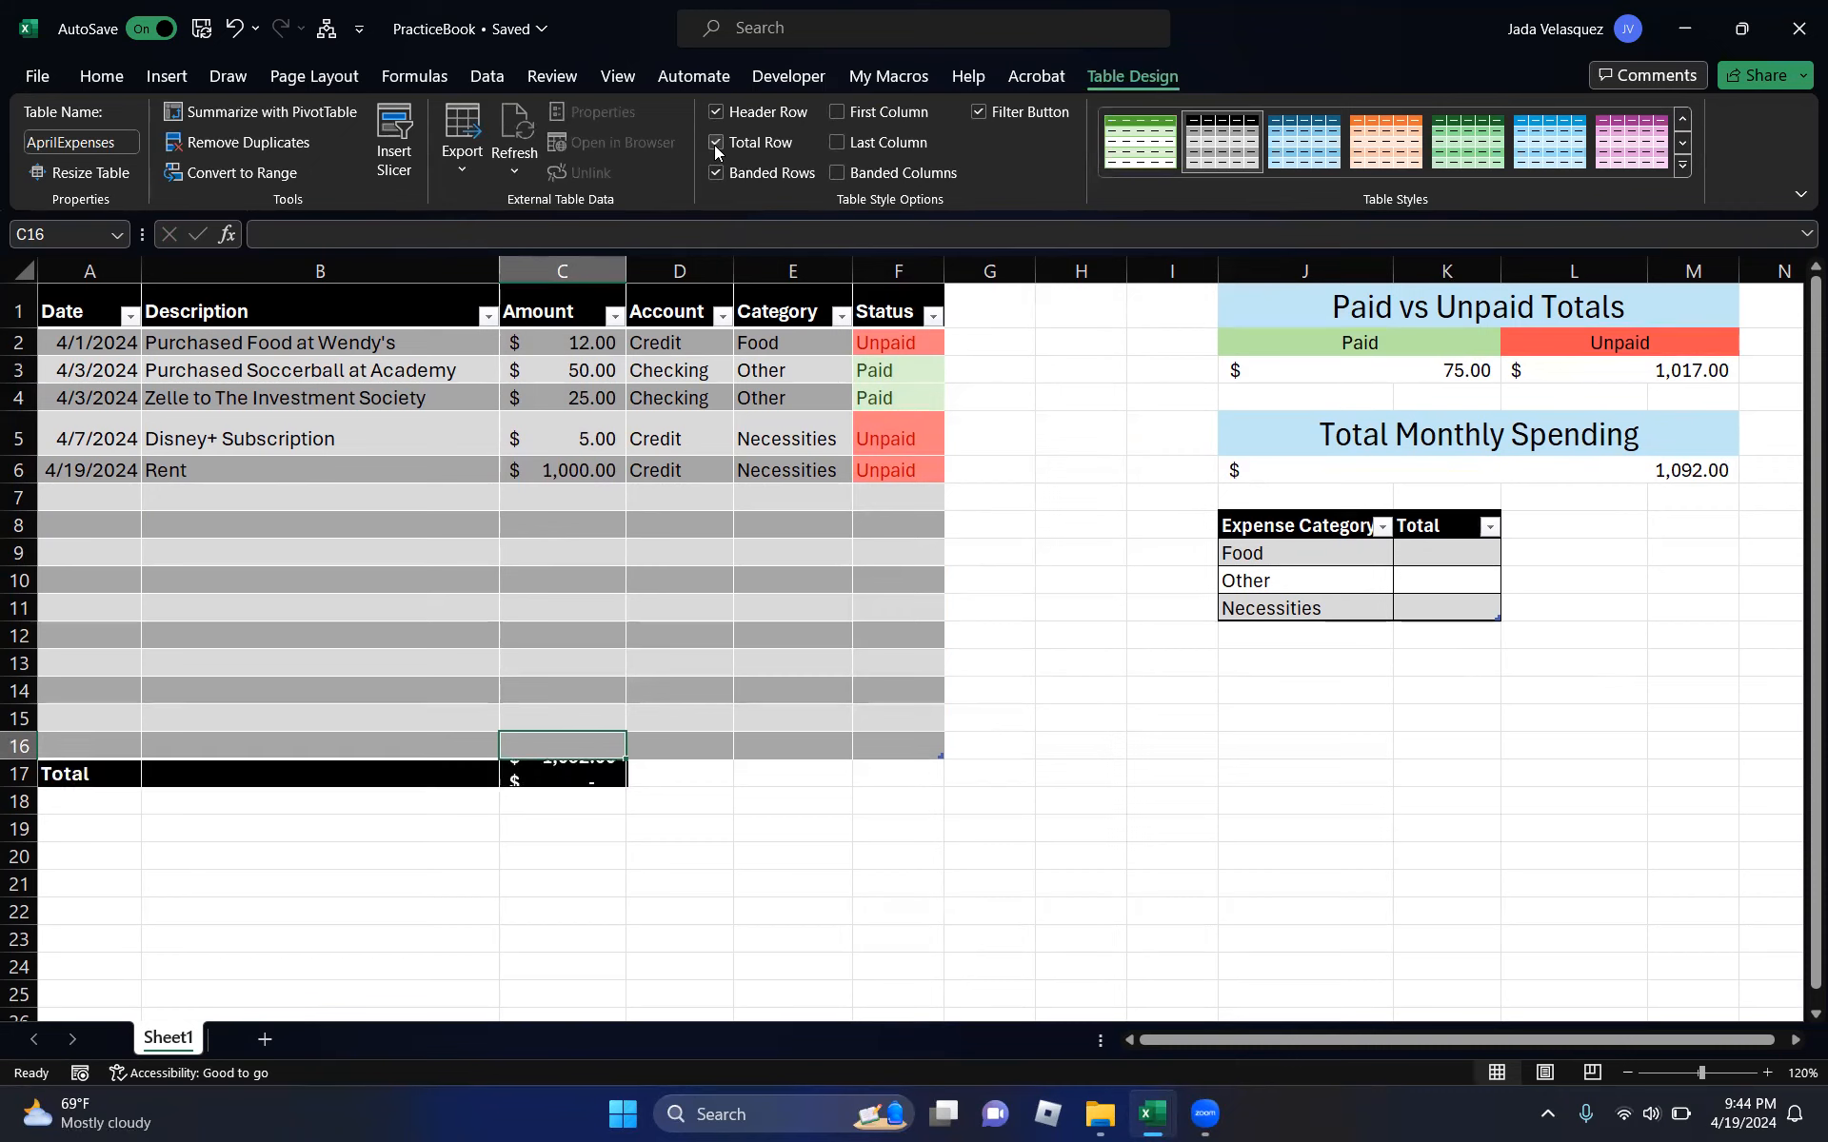
left_click(587, 797)
left_click(576, 774)
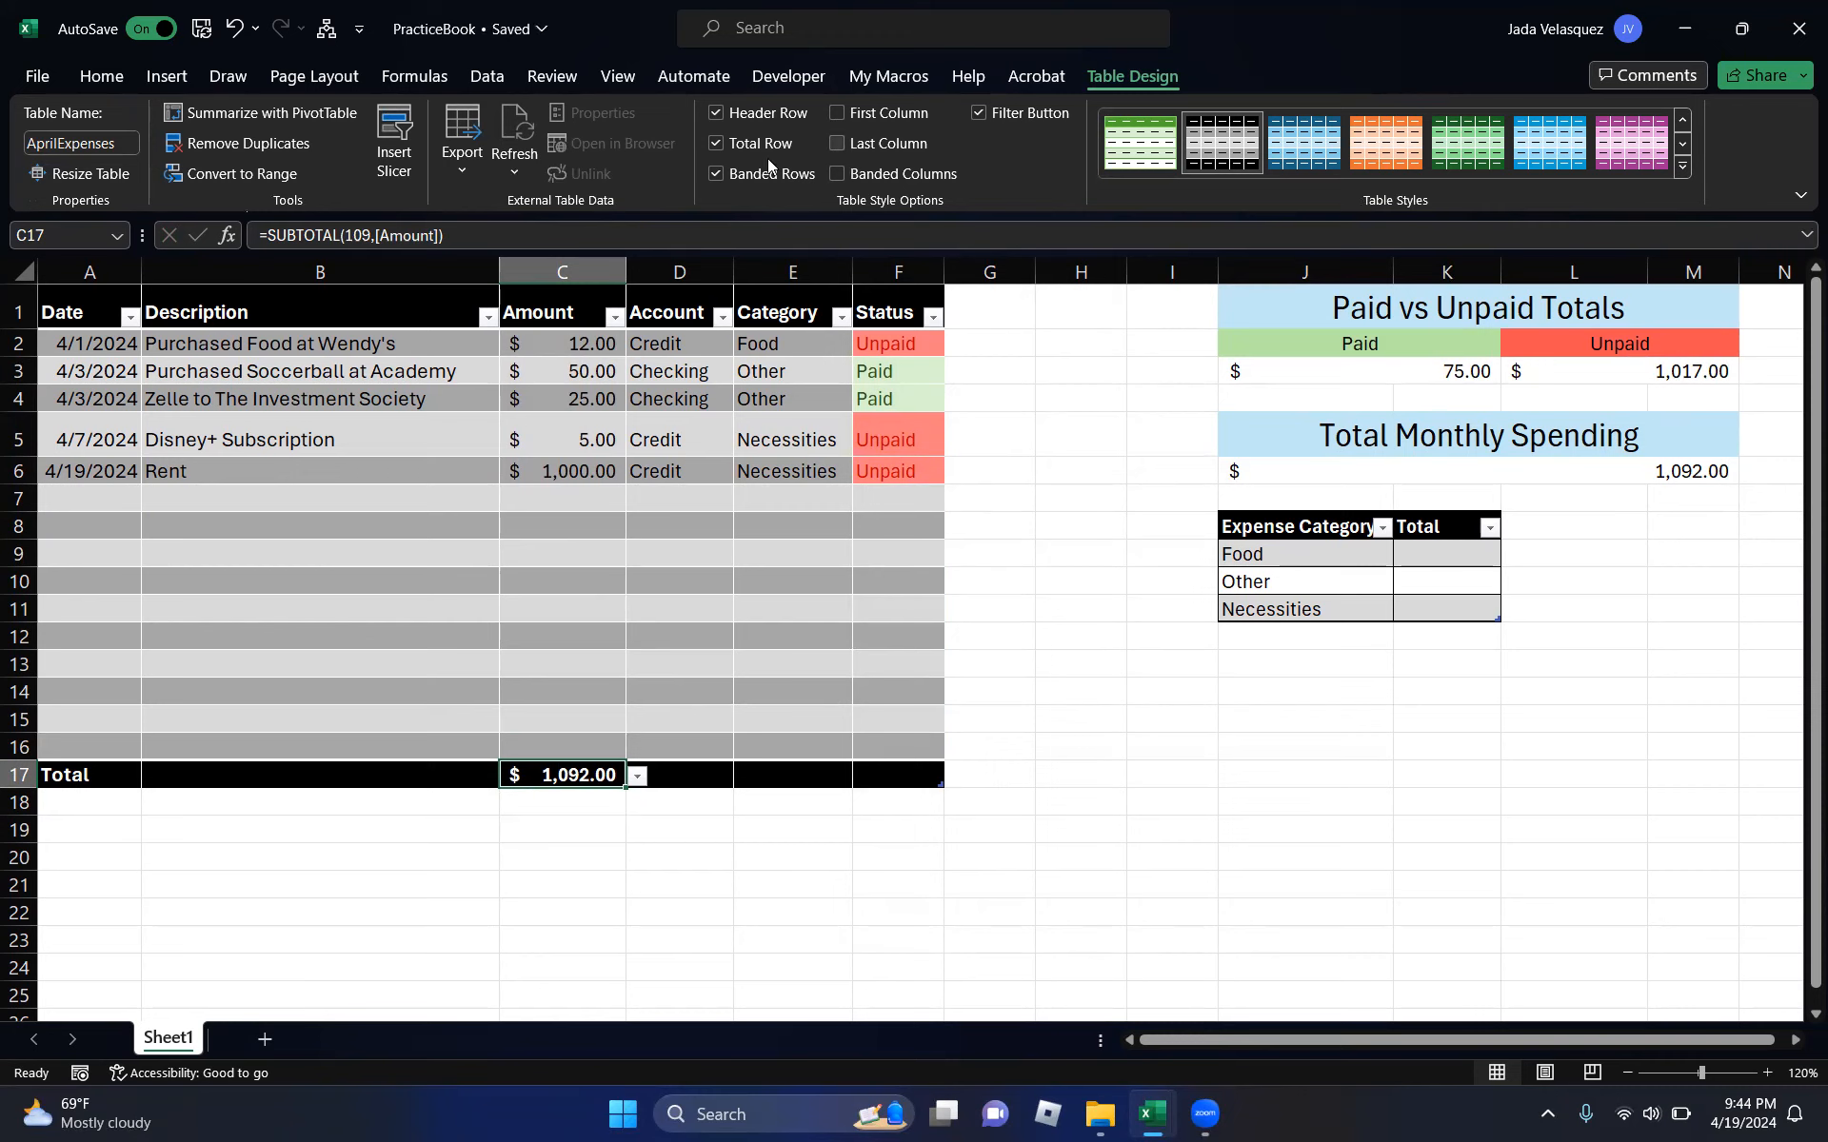
left_click(718, 143)
left_click(1069, 502)
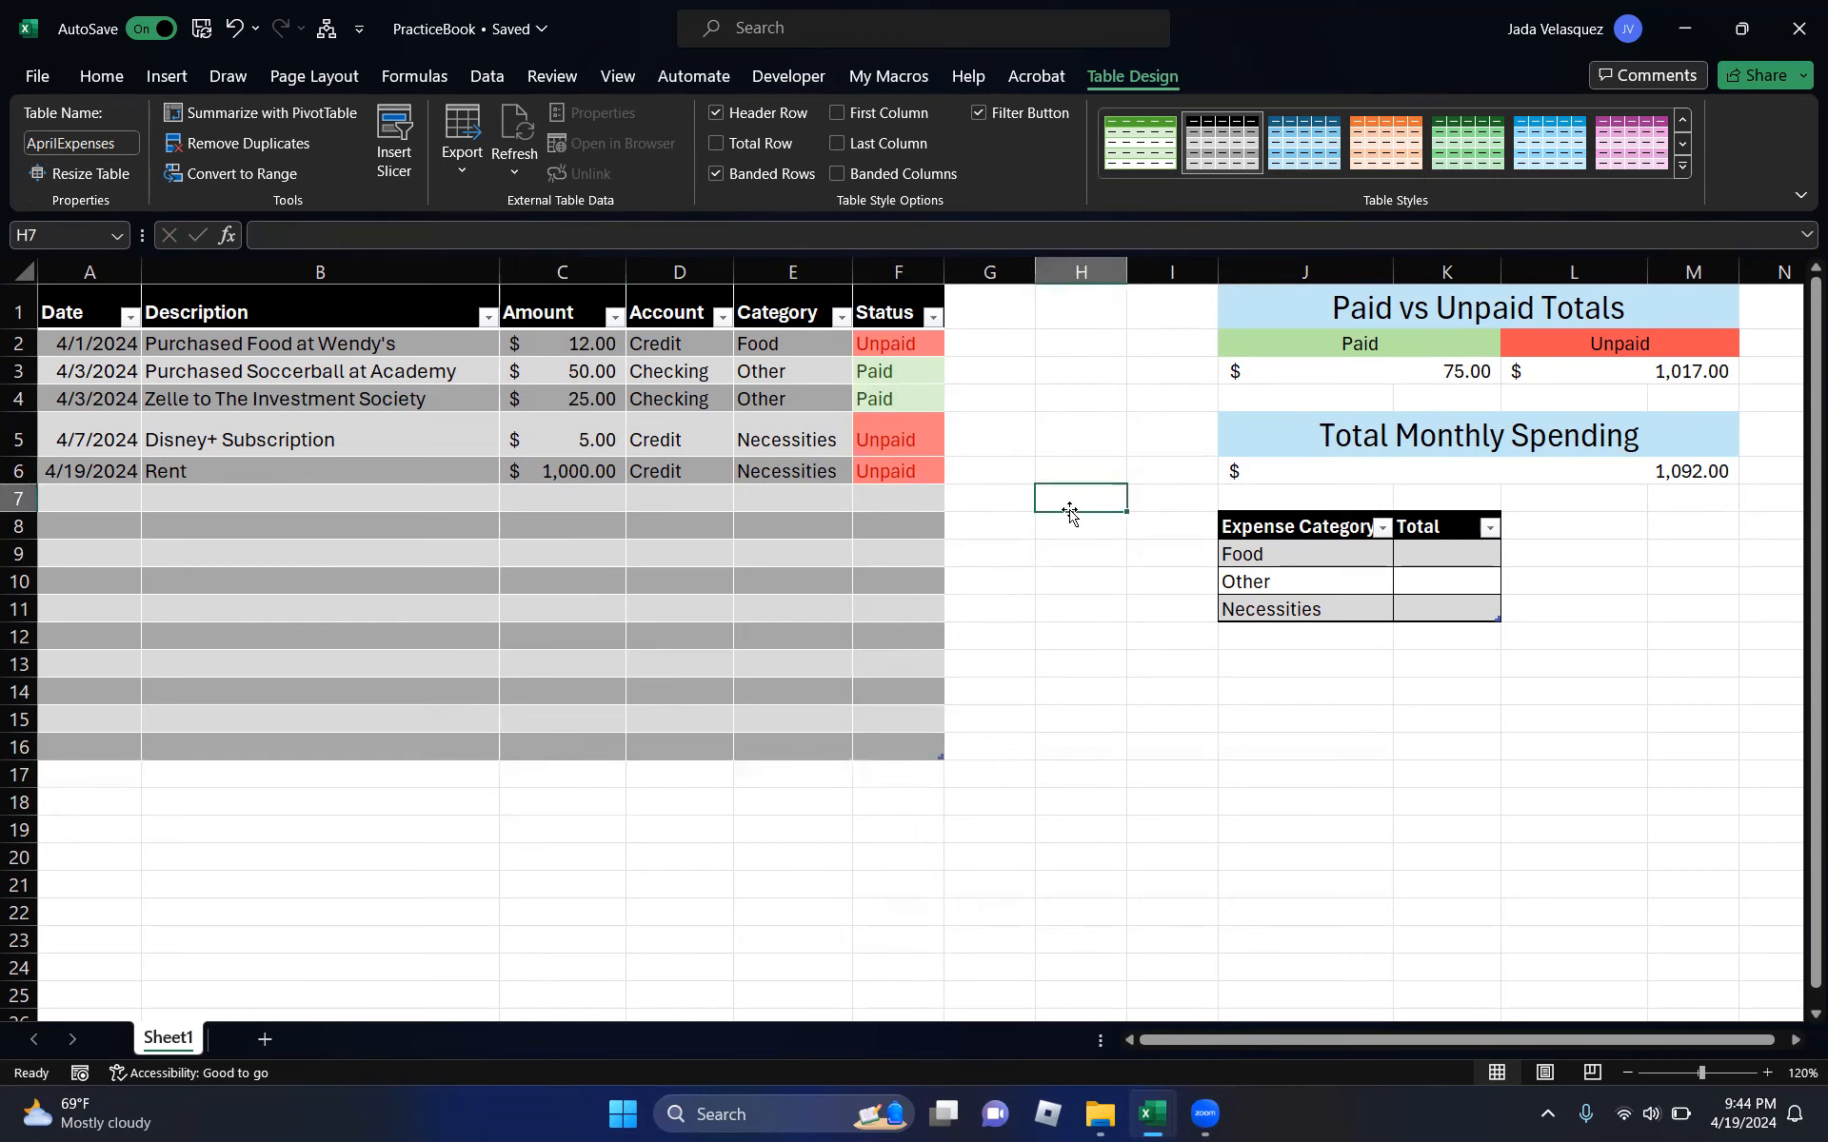
left_click(1431, 554)
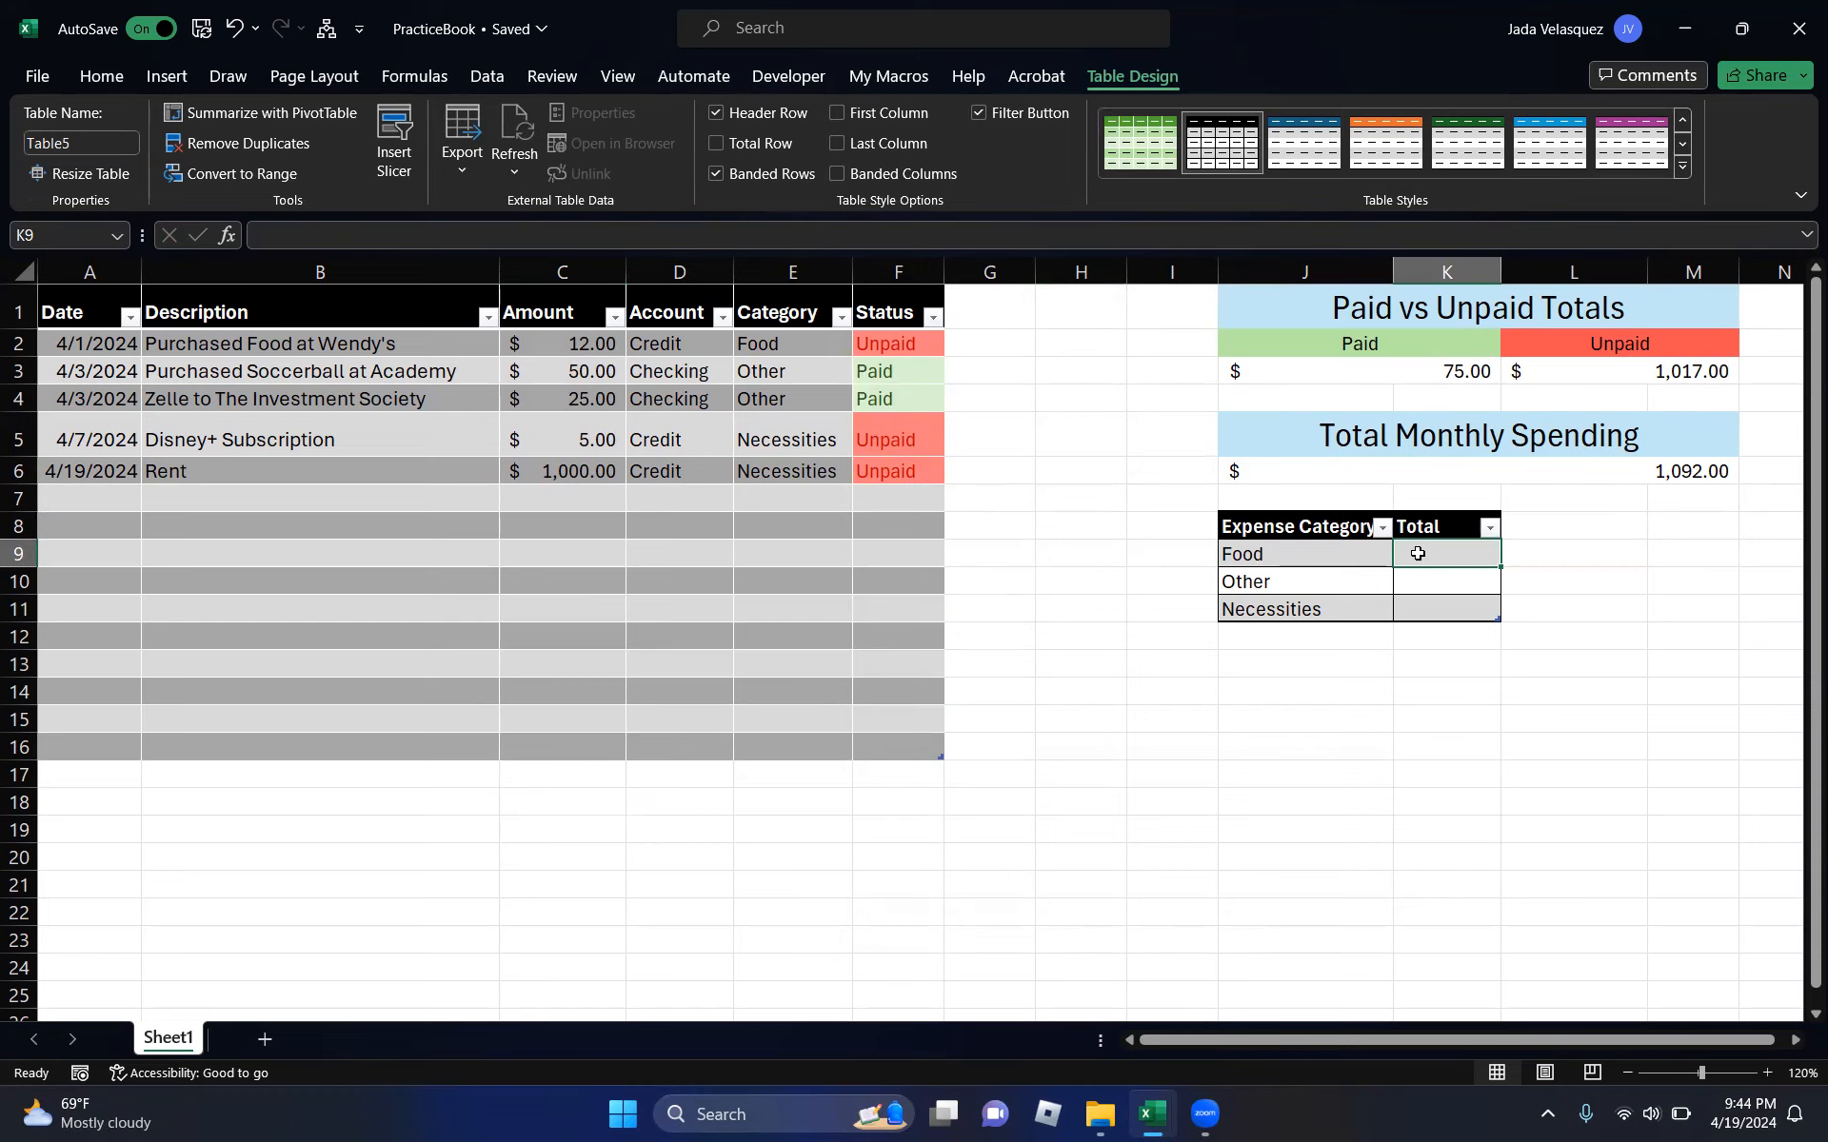
- Enter a SUMIF summing Amount where Category matches Food, giving $12.00
type("=sum")
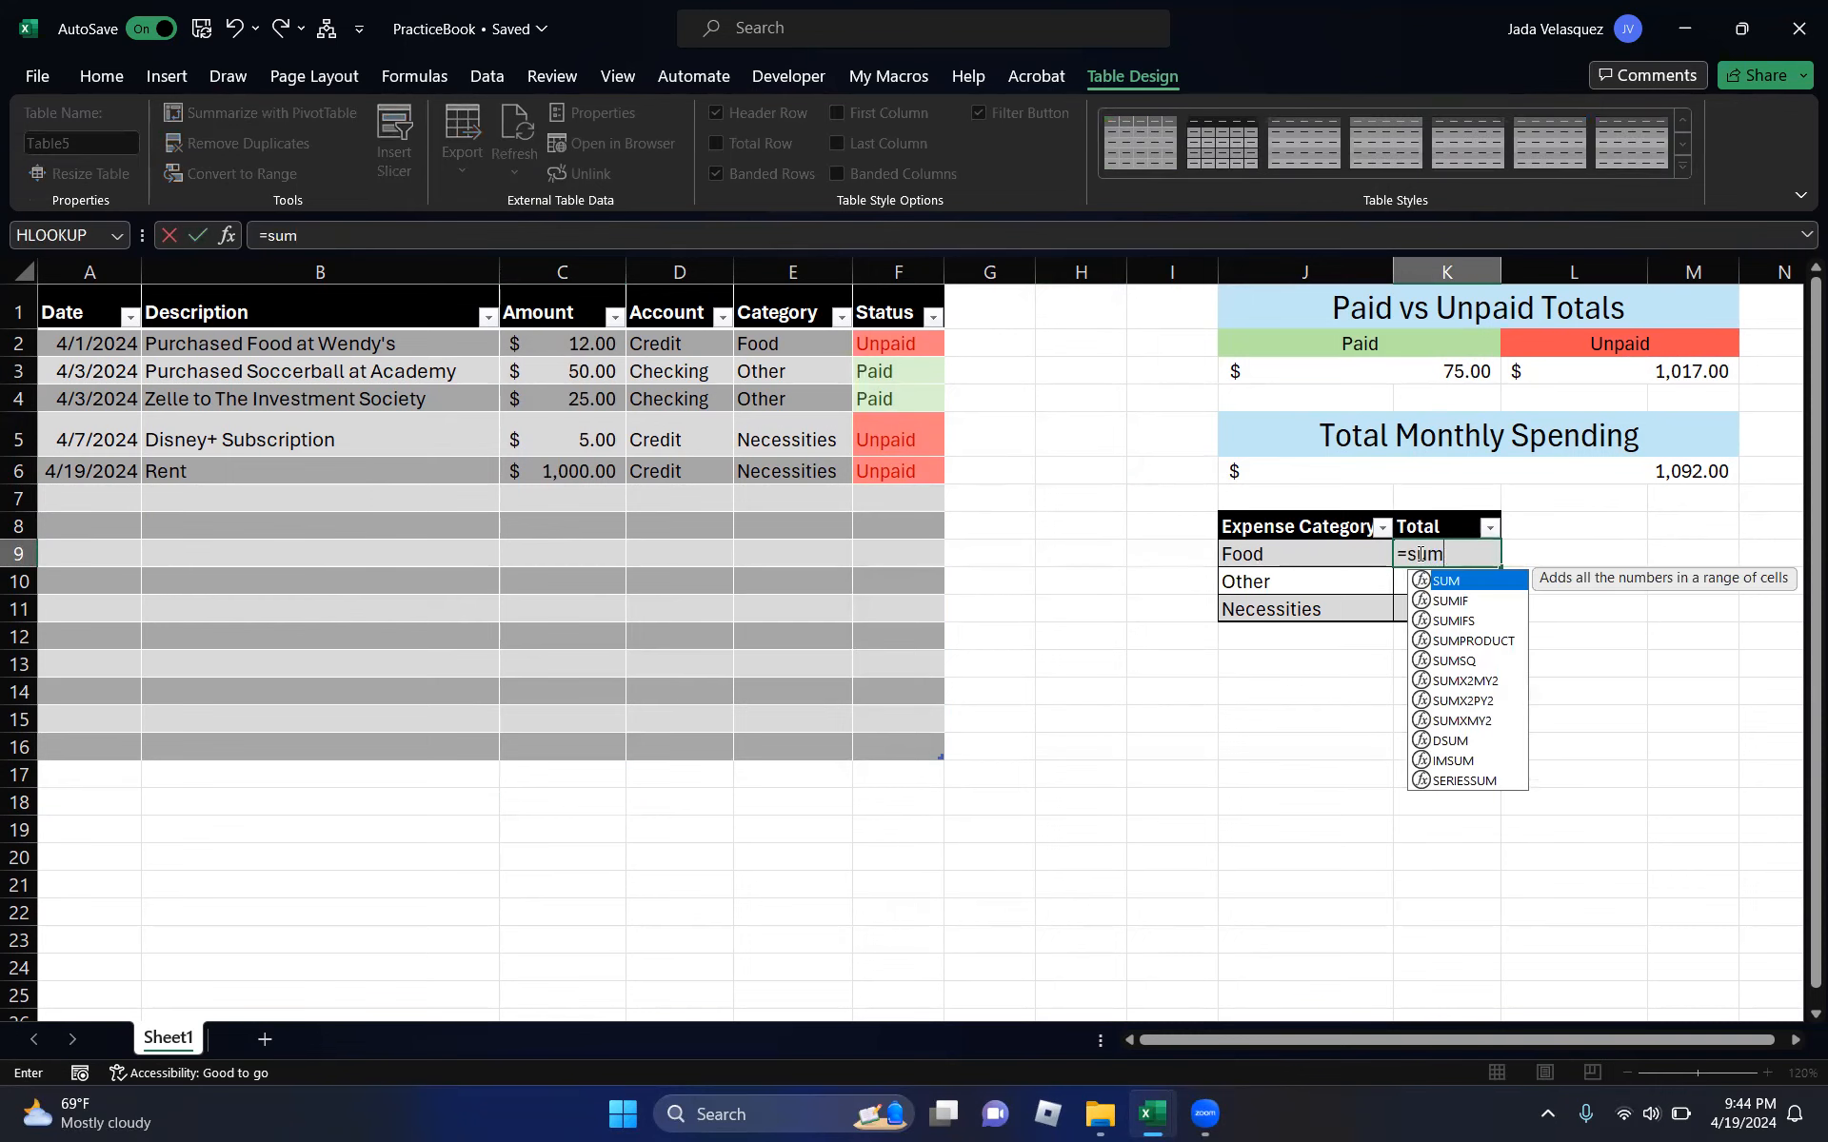
type("if")
key("Tab")
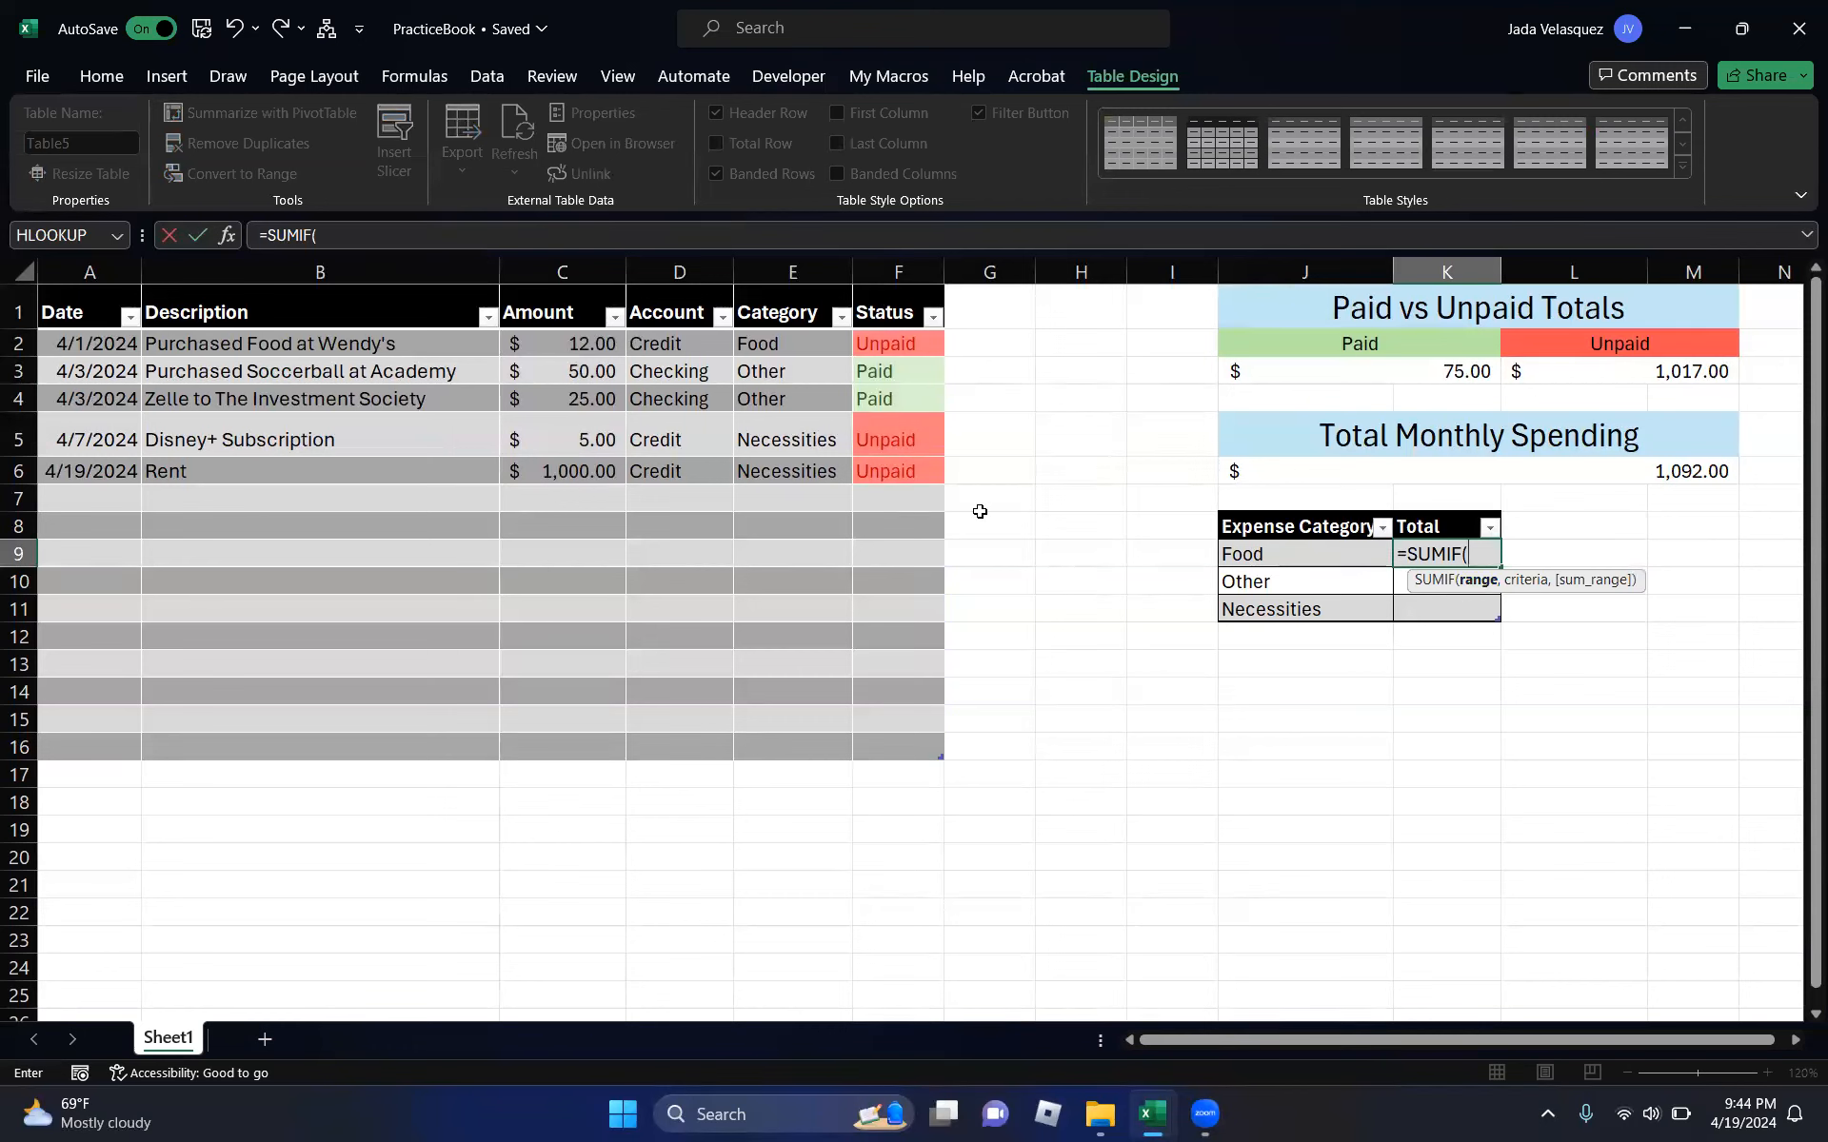
left_click_drag(757, 347, 759, 740)
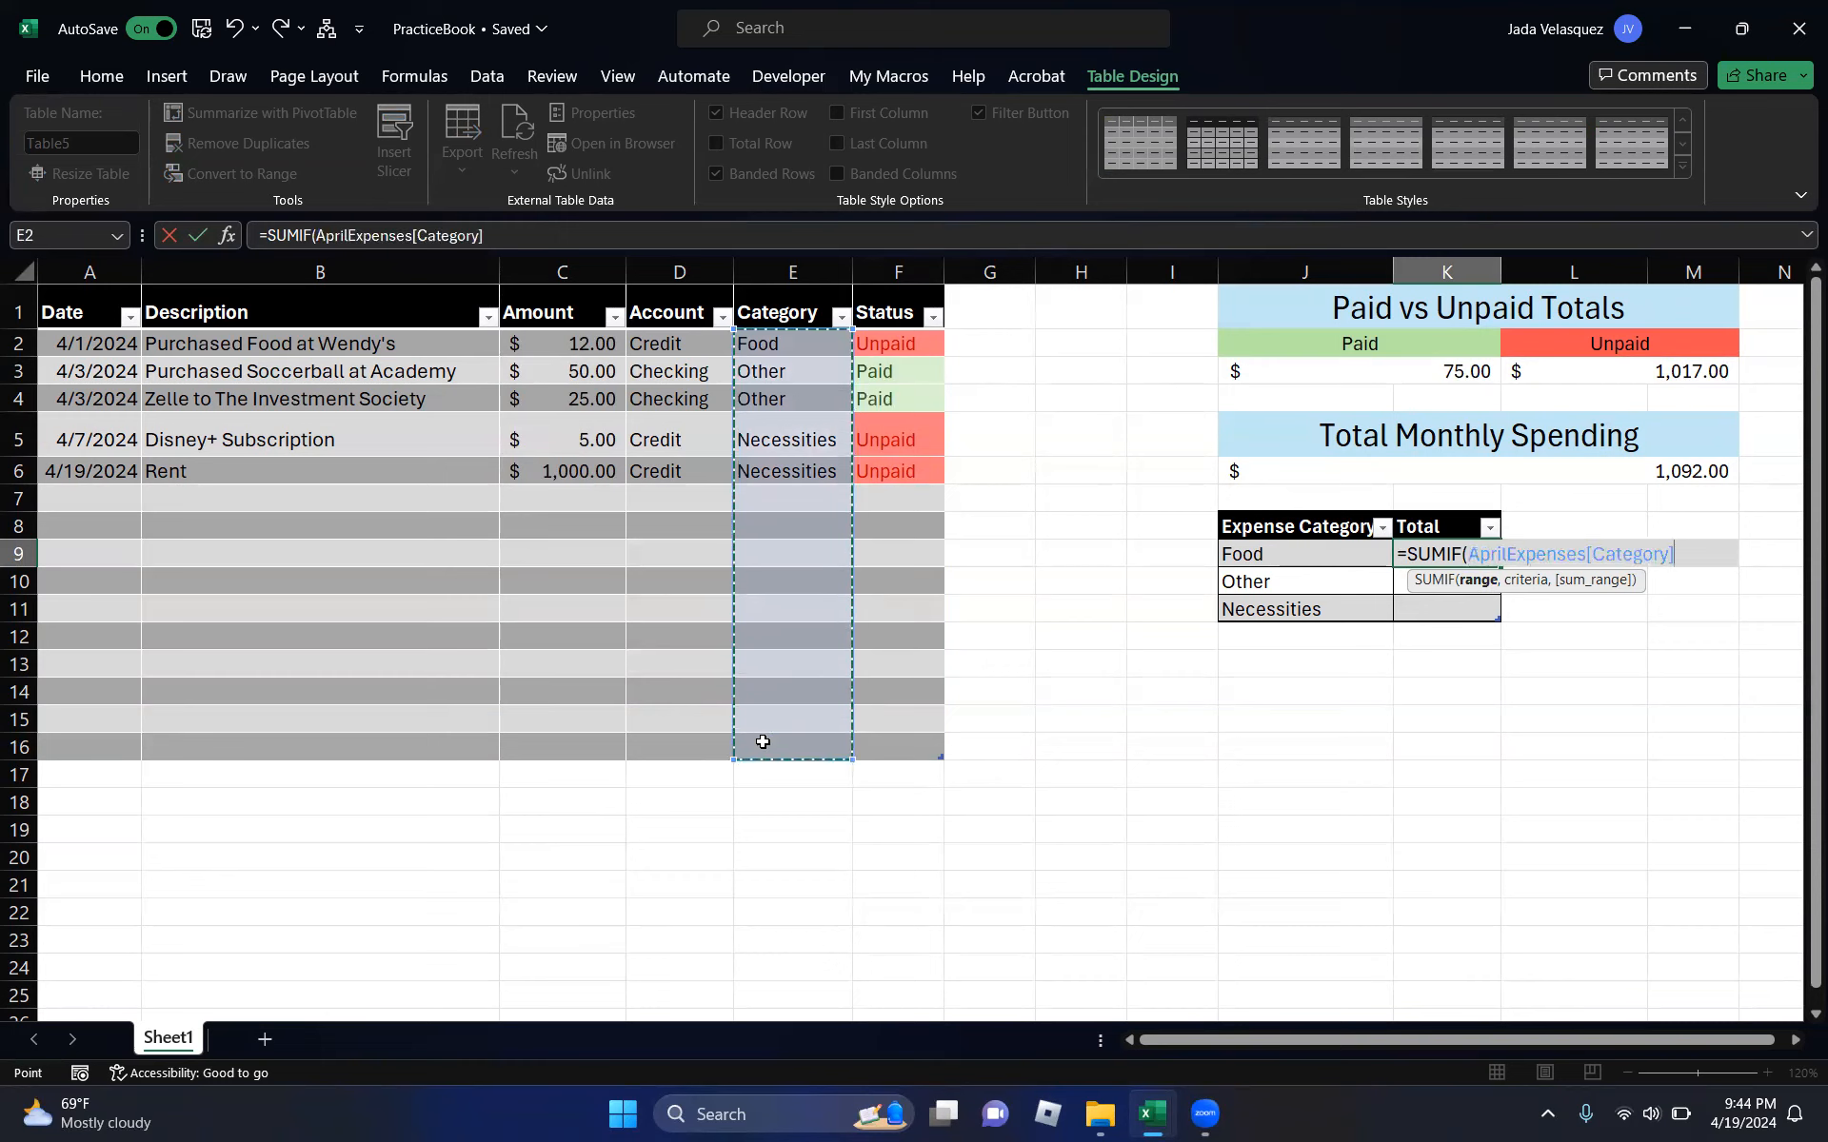
type(",")
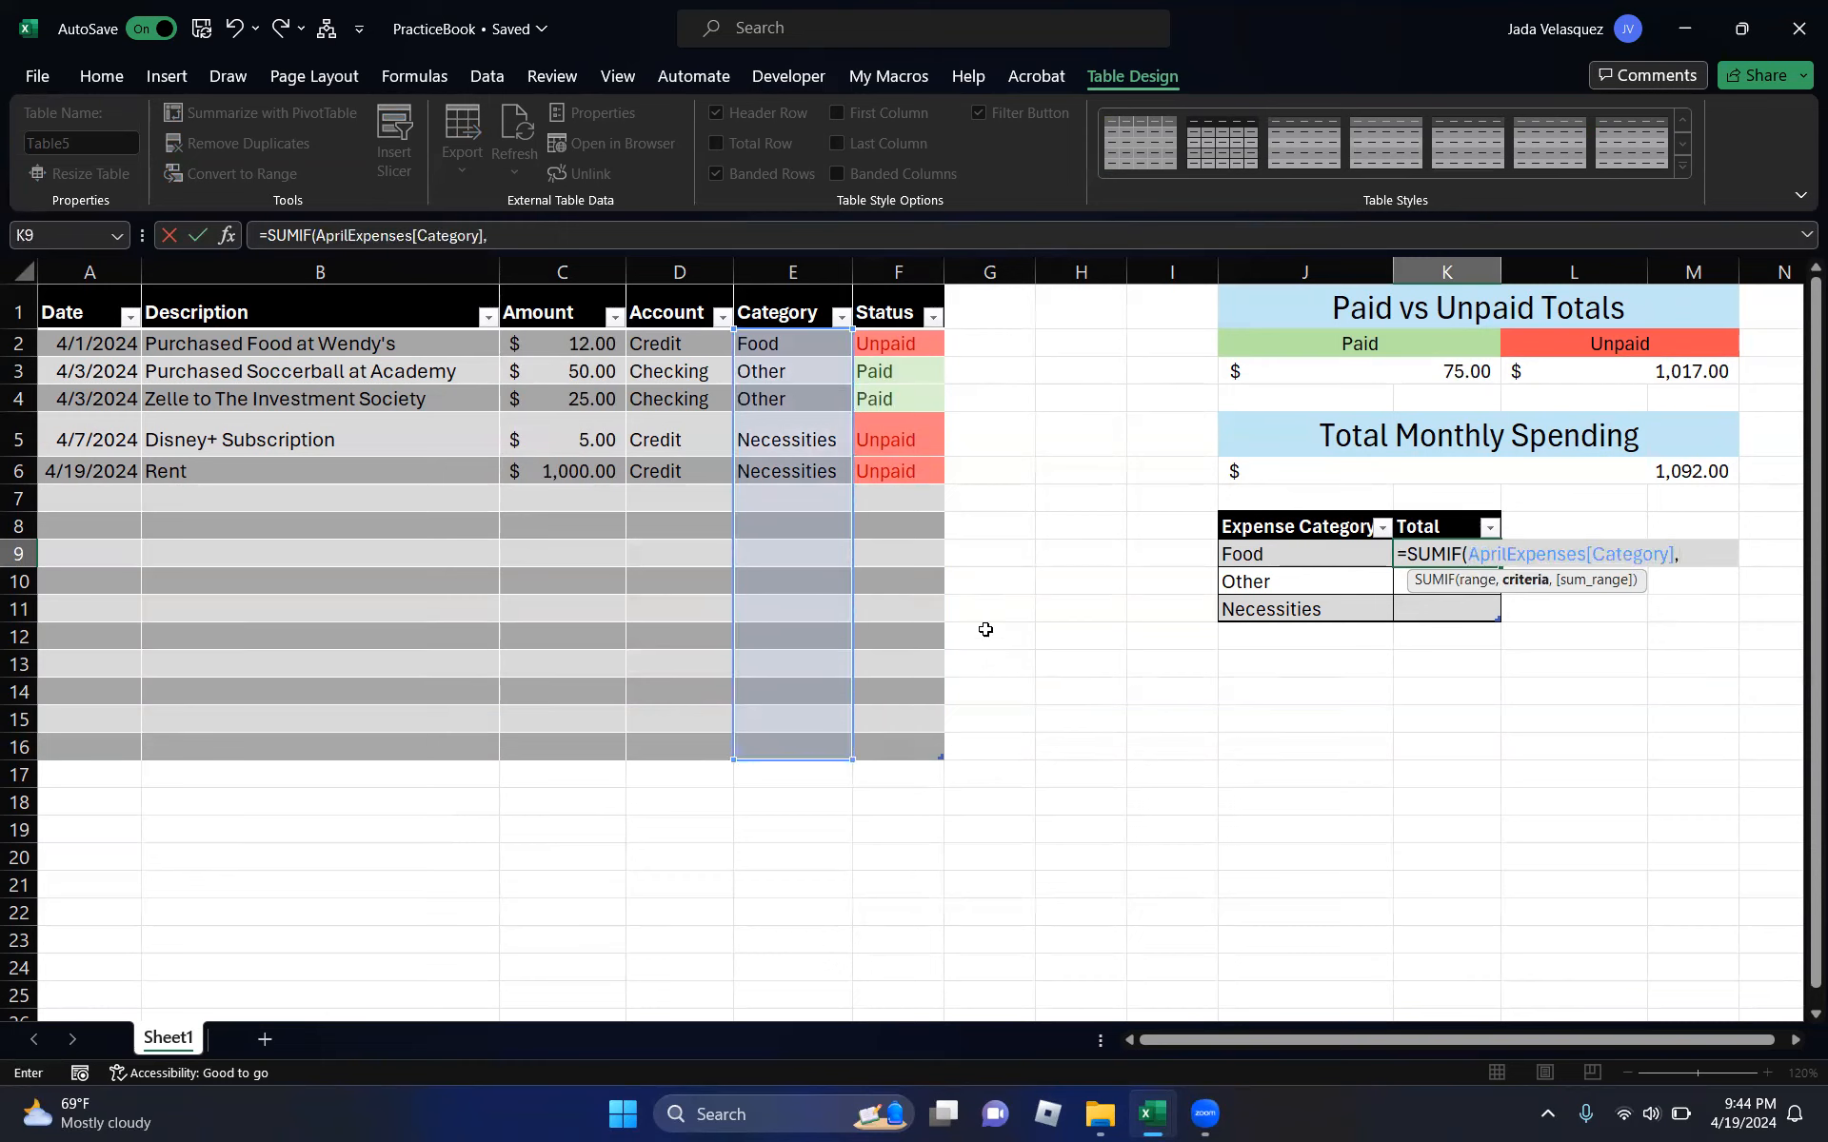
left_click(1314, 552)
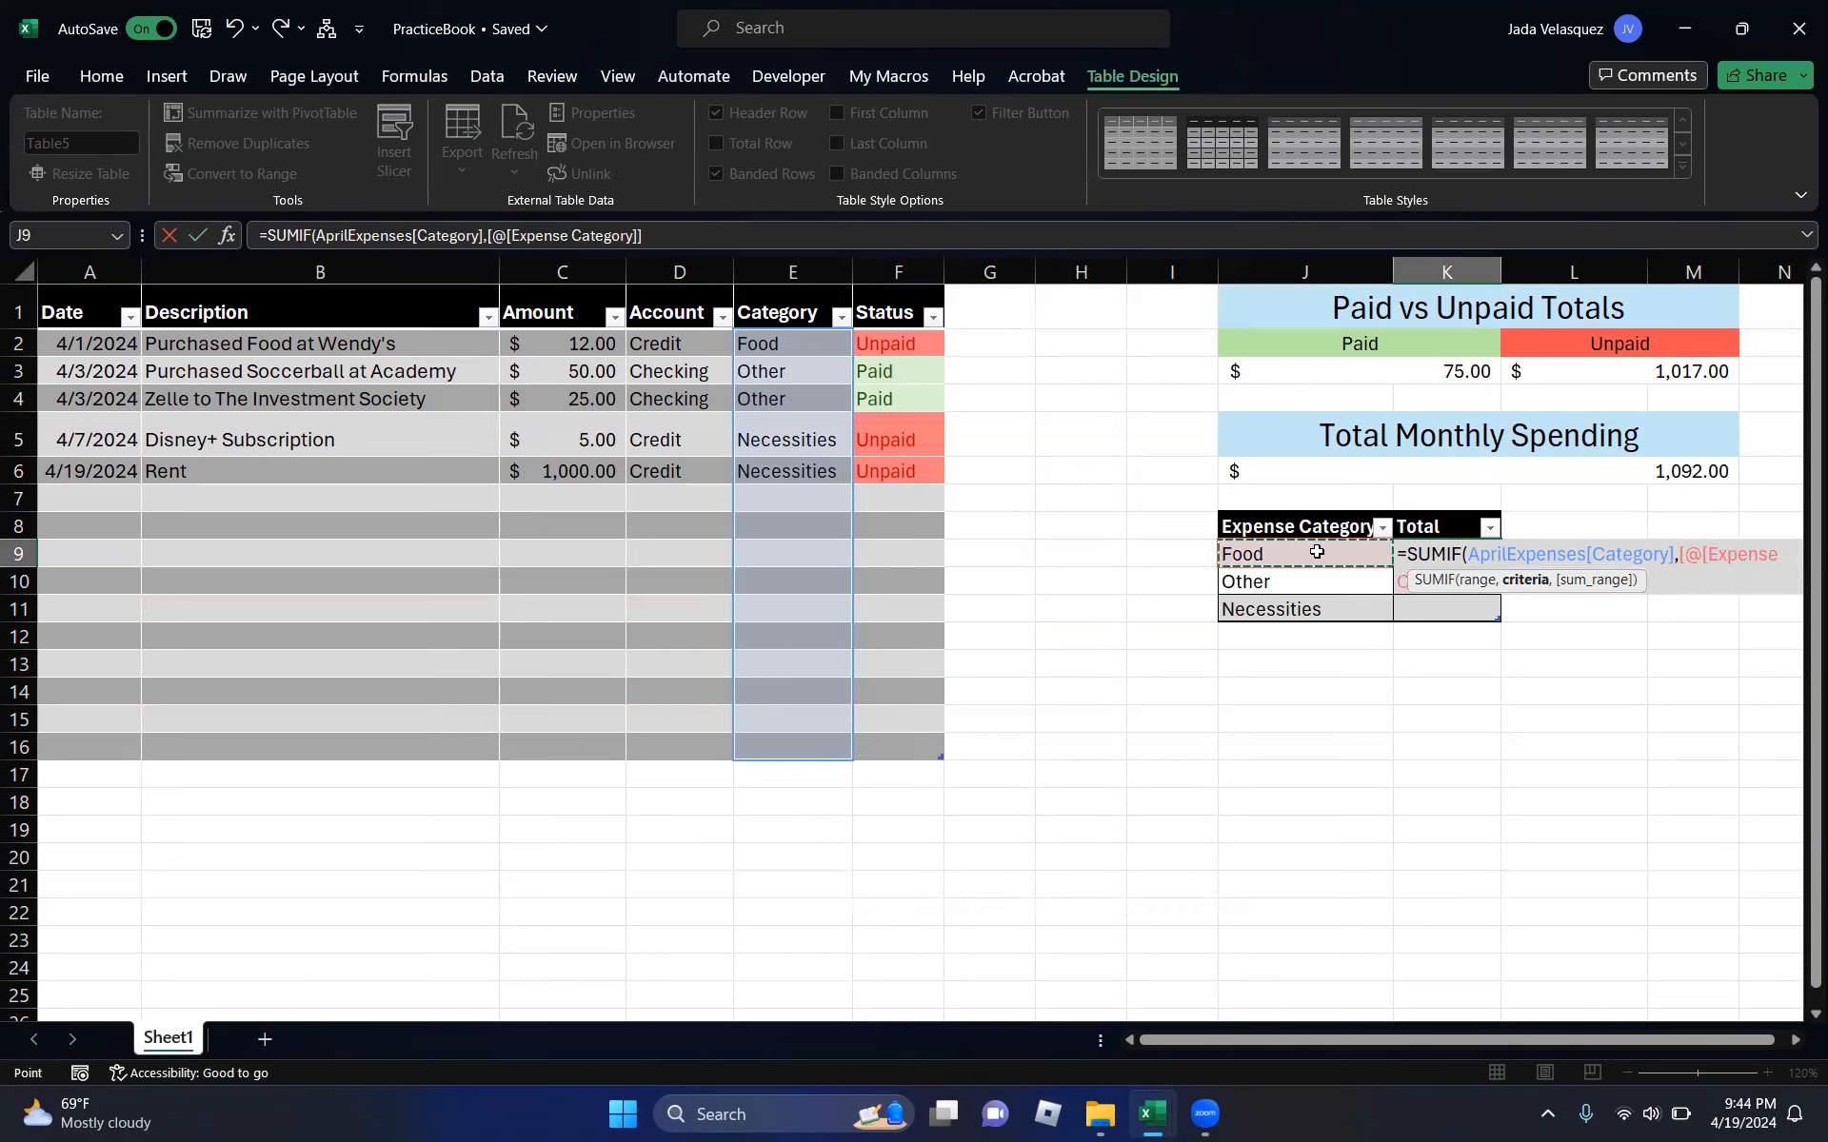
type(",")
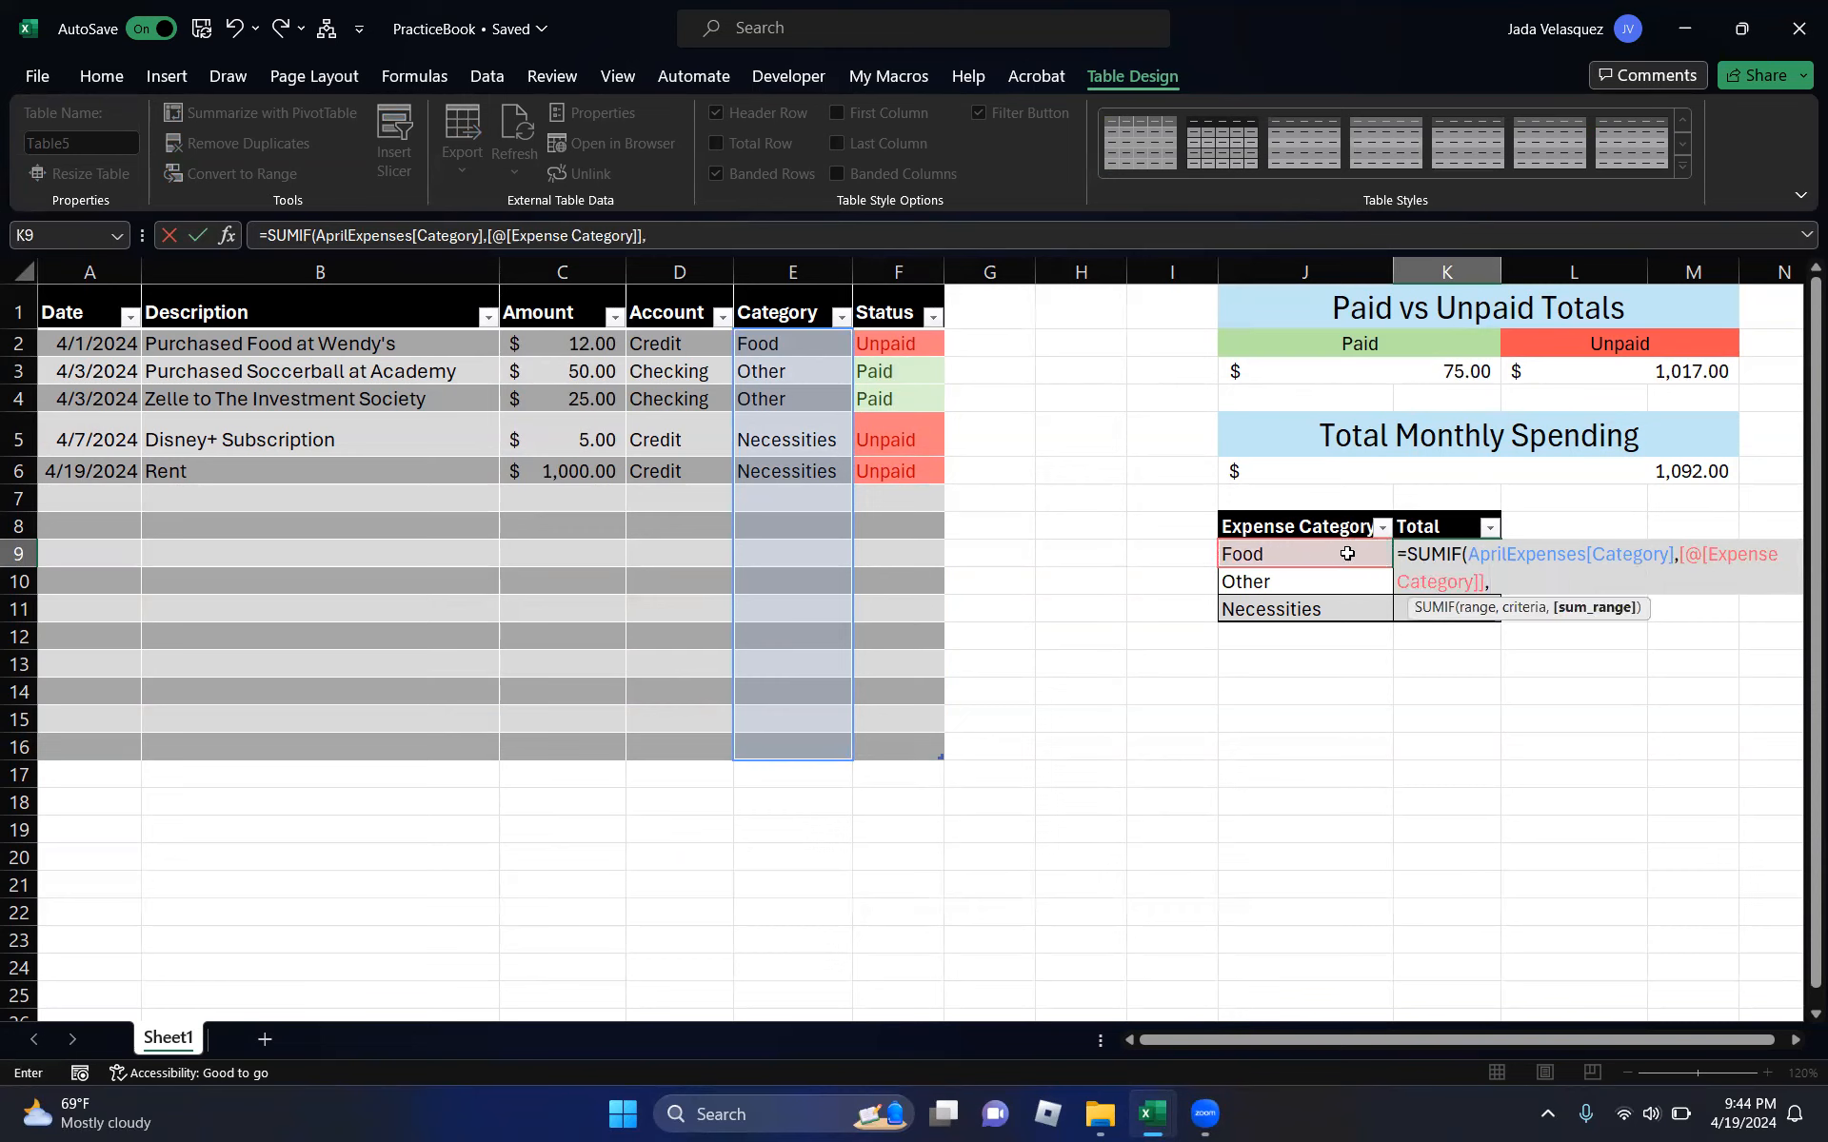
left_click_drag(566, 344, 585, 734)
key("Return")
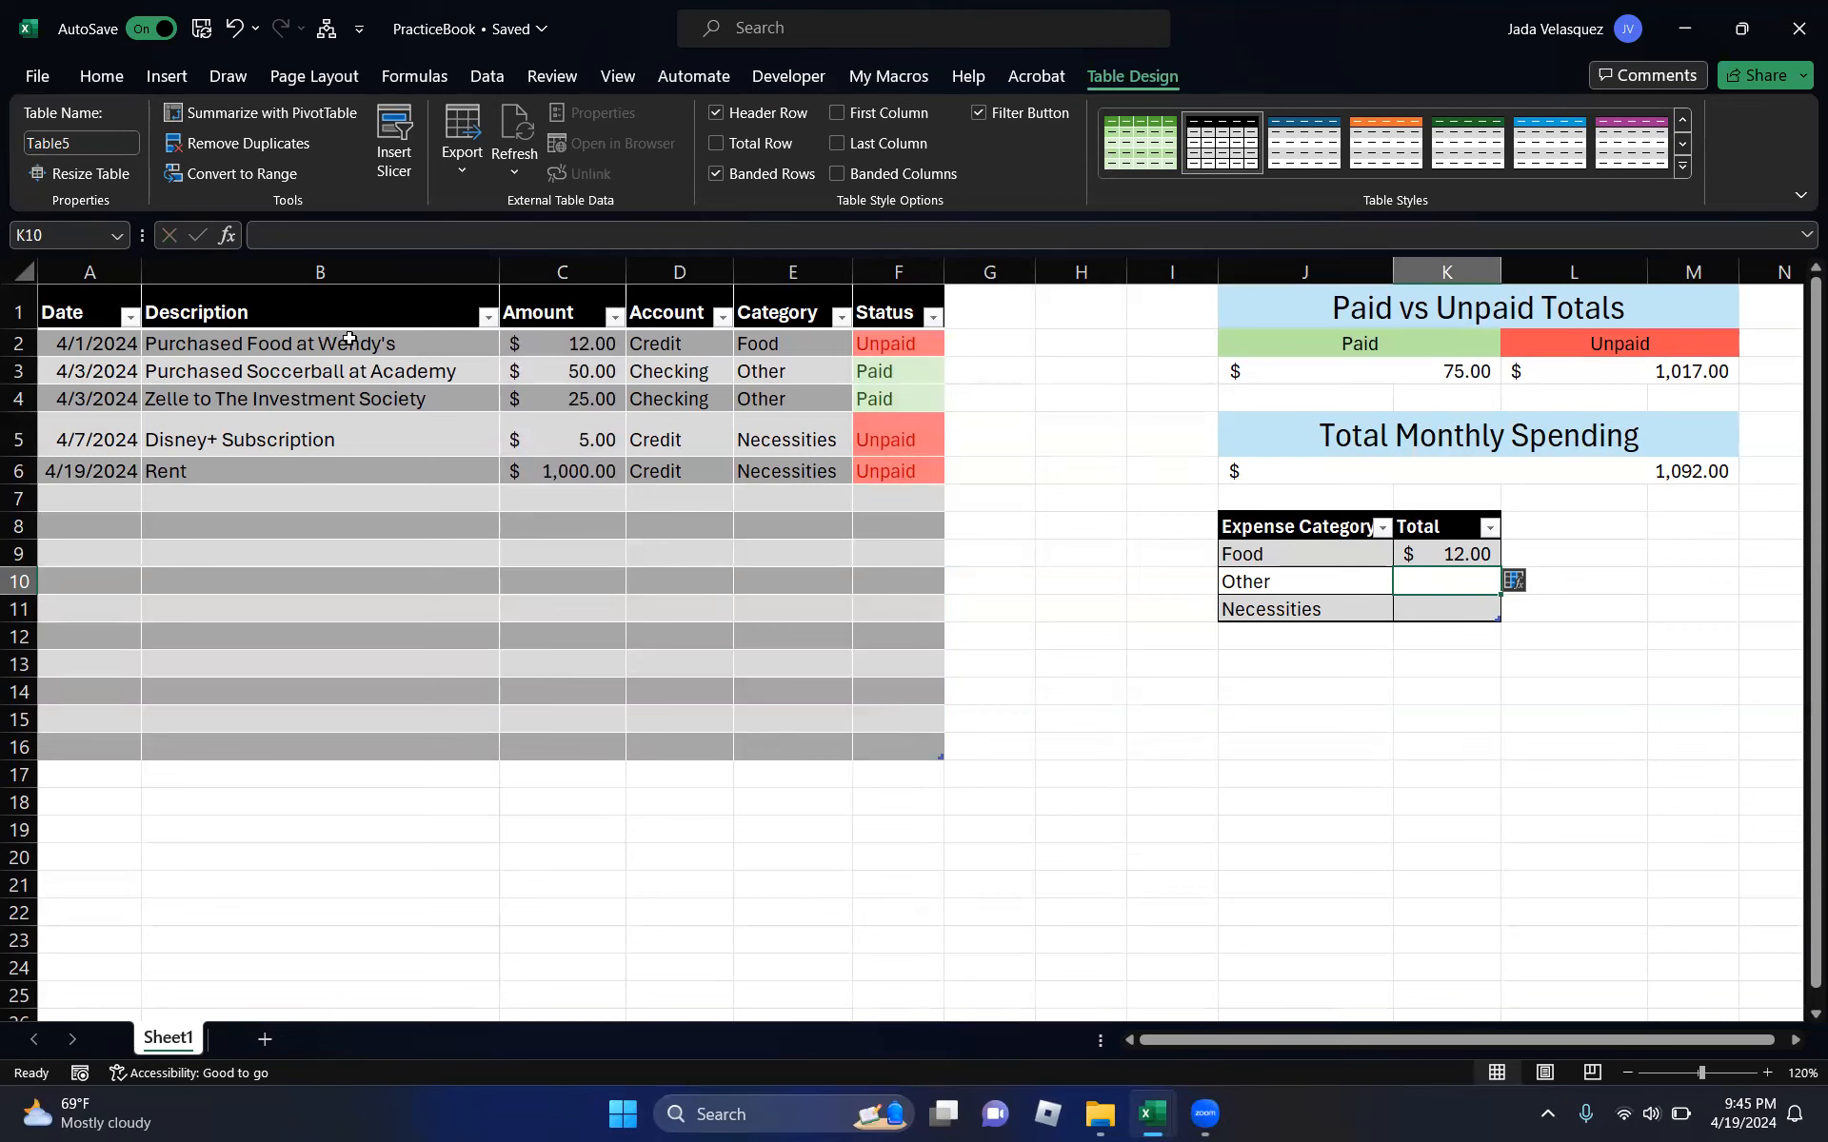
- Enter a SUMIF summing Amount where Category matches Other, giving $75.00
type("=sumif")
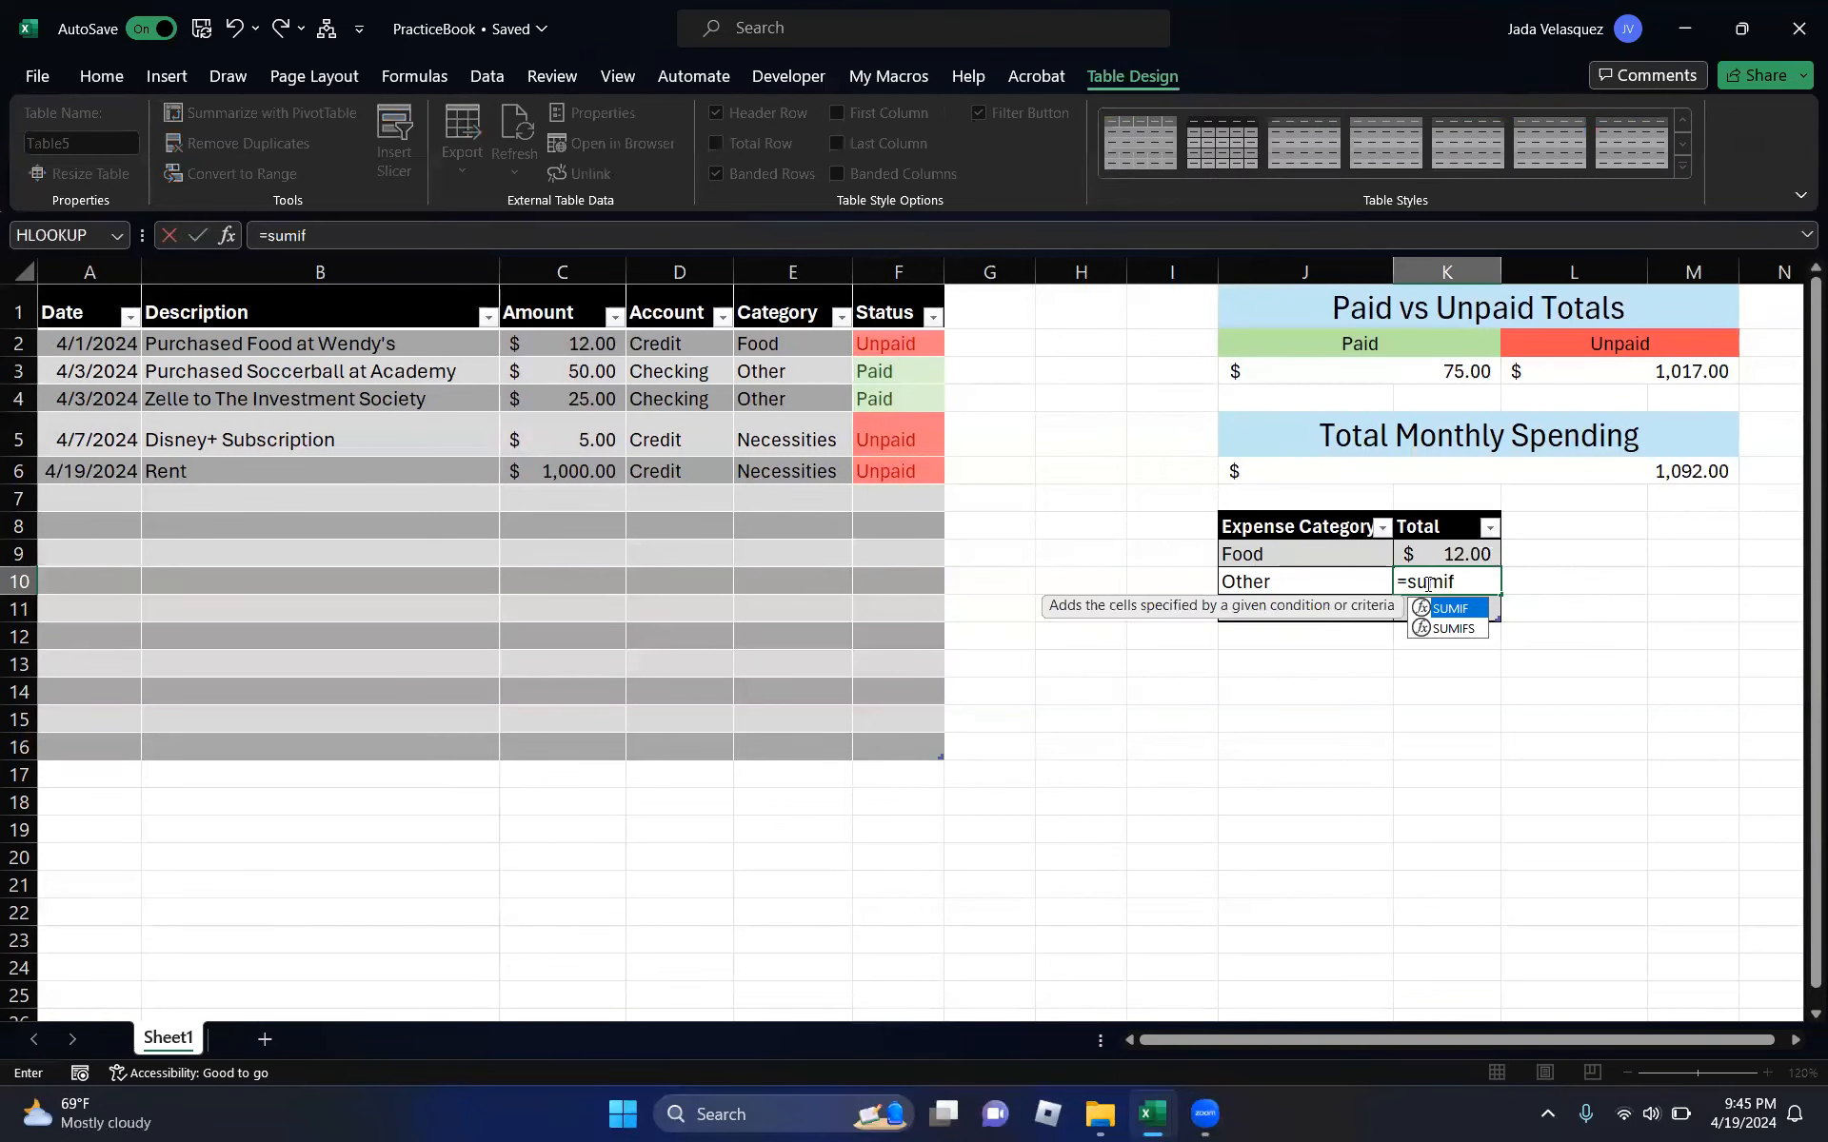
key("Tab")
left_click_drag(795, 354, 806, 738)
type(",")
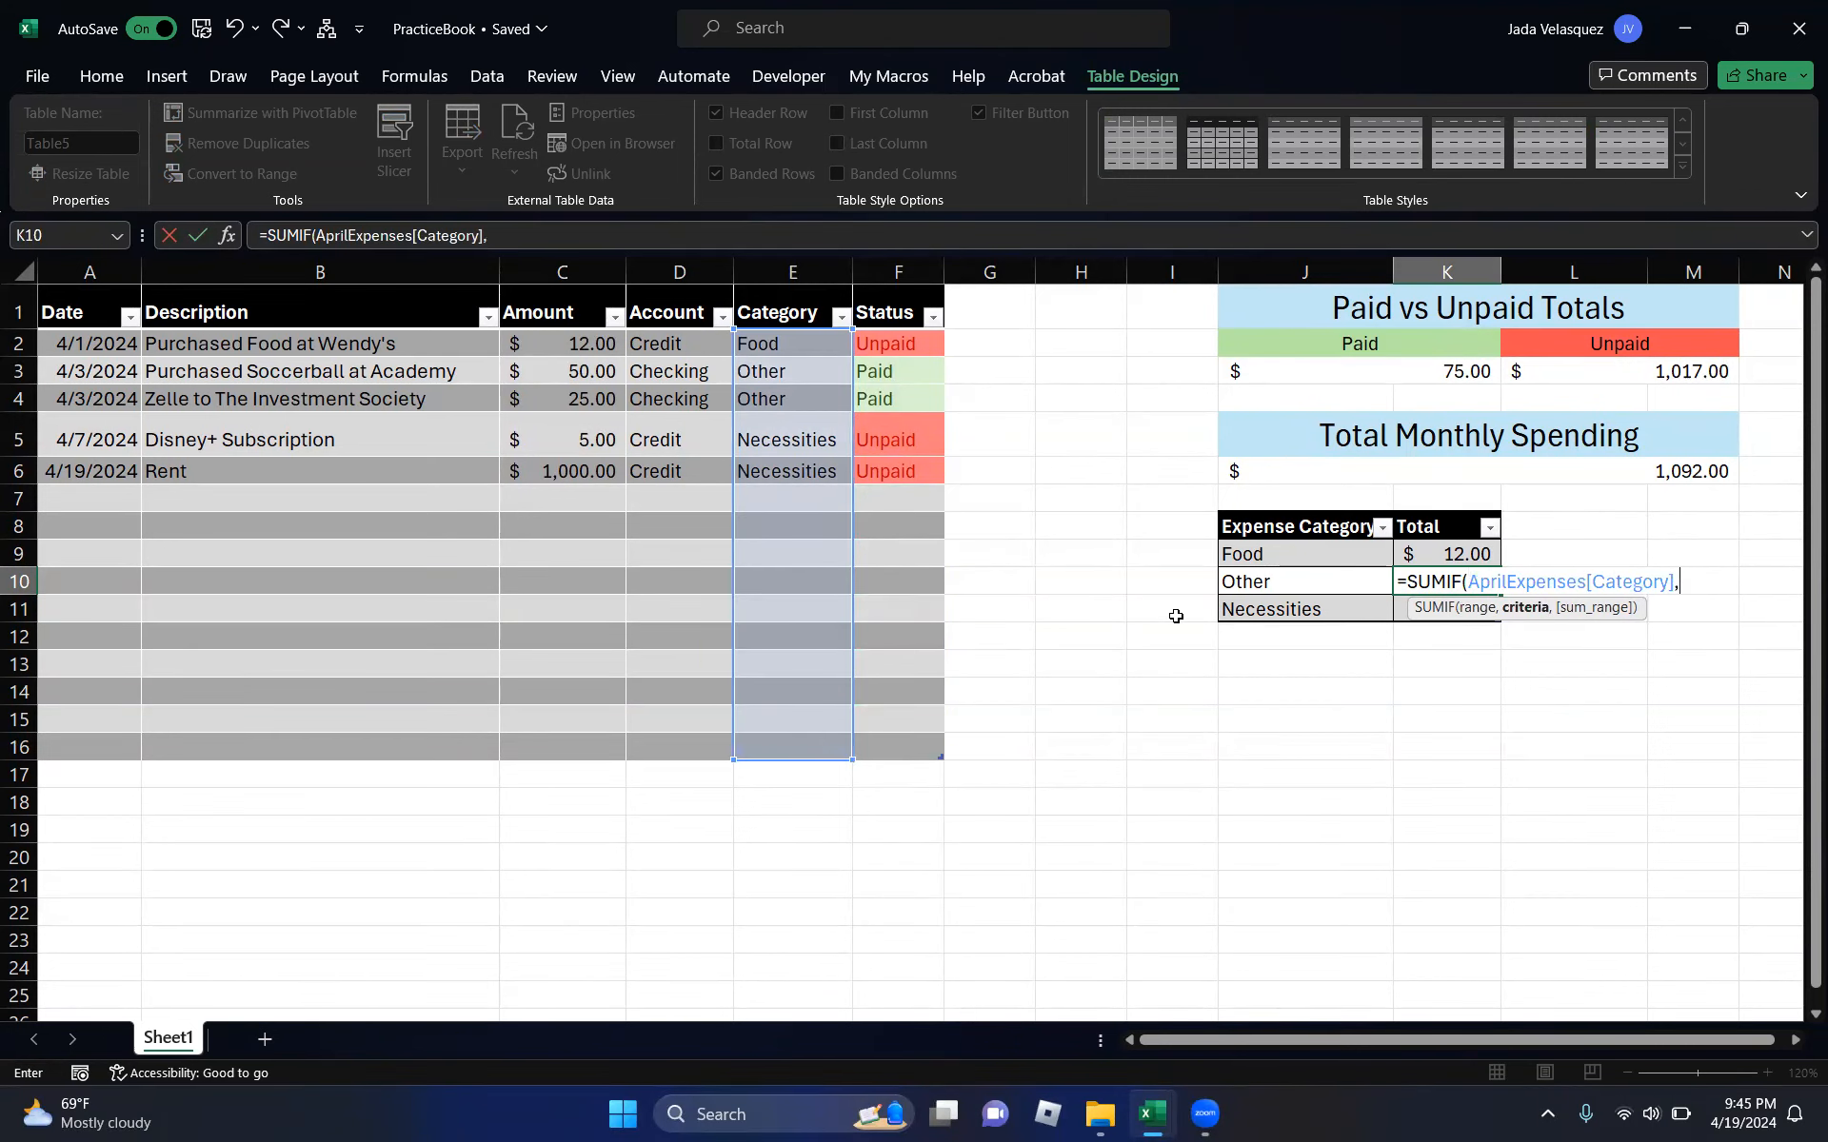
left_click(1291, 580)
type(",")
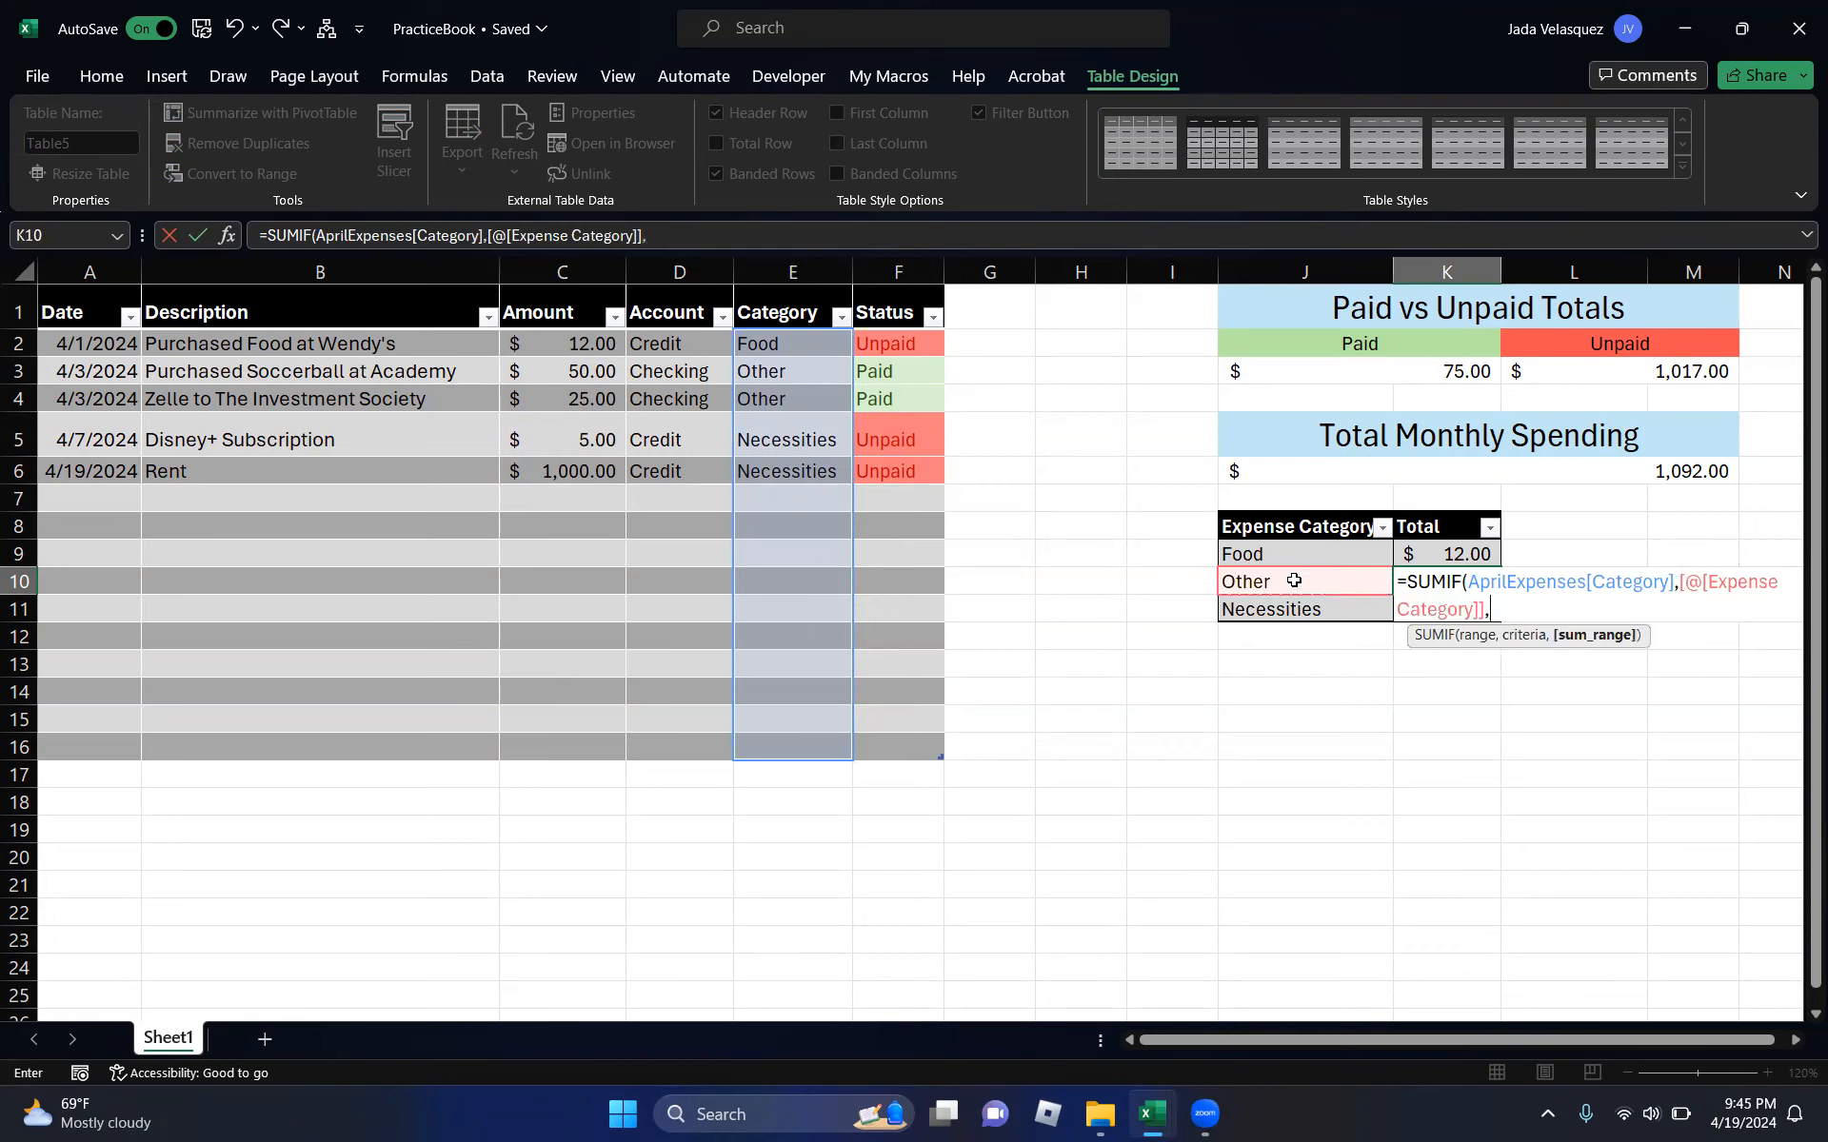
left_click_drag(563, 346, 579, 746)
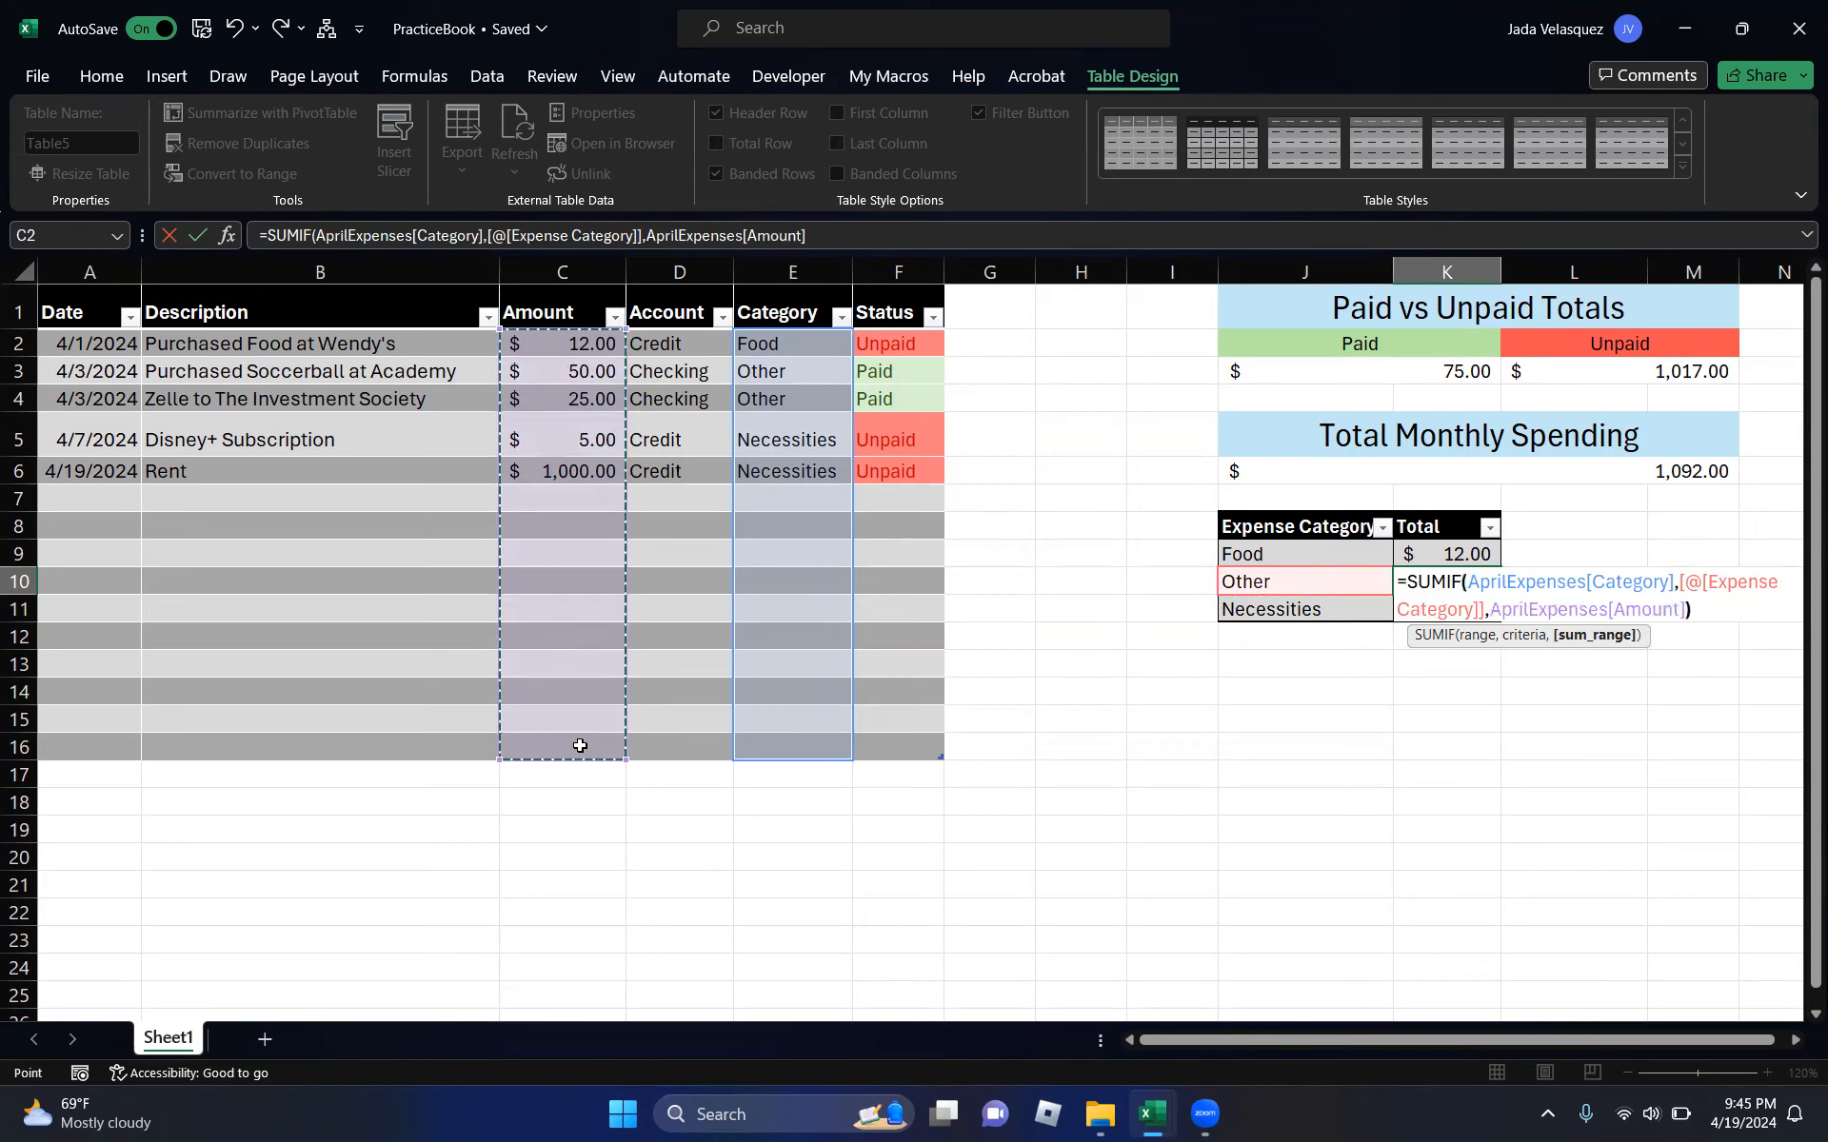
key("Return")
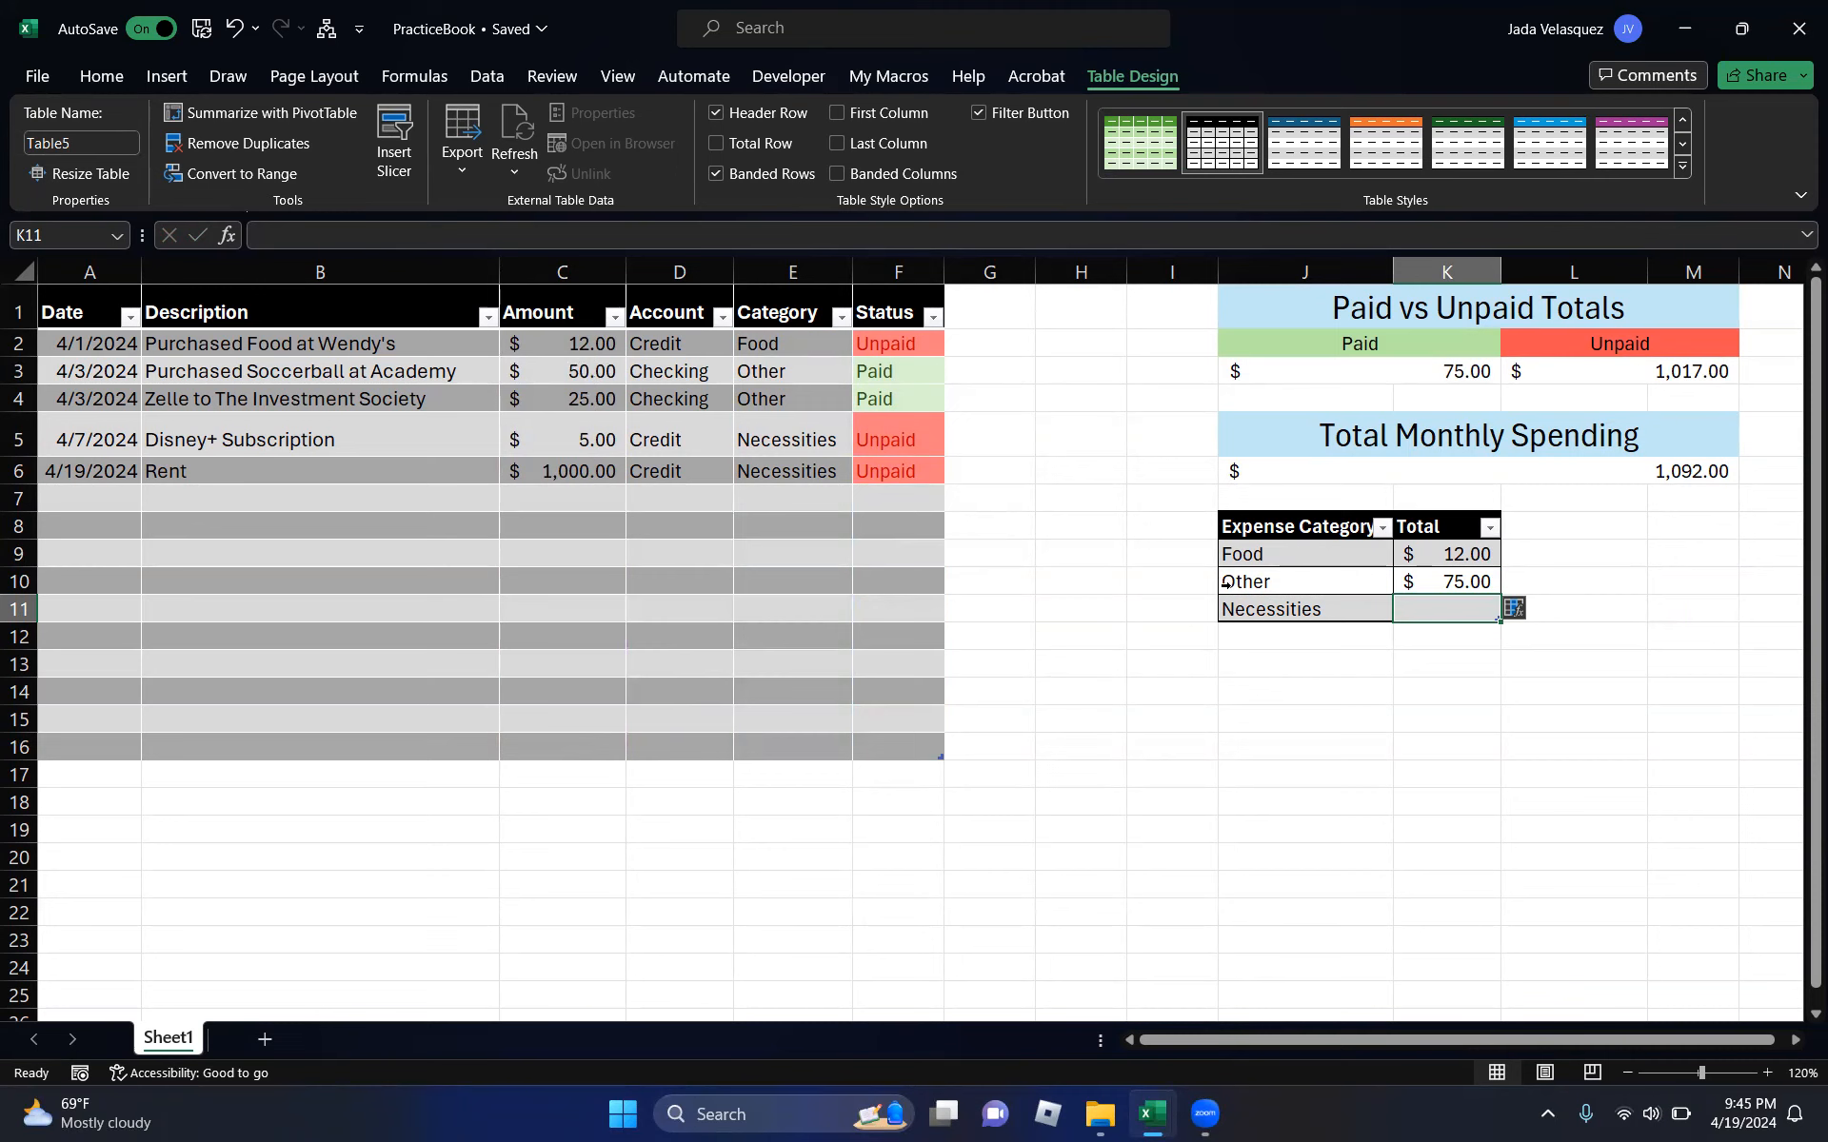
- Enter a SUMIF formula for the Necessities total, which ends up showing #SPILL!
type("=sumif")
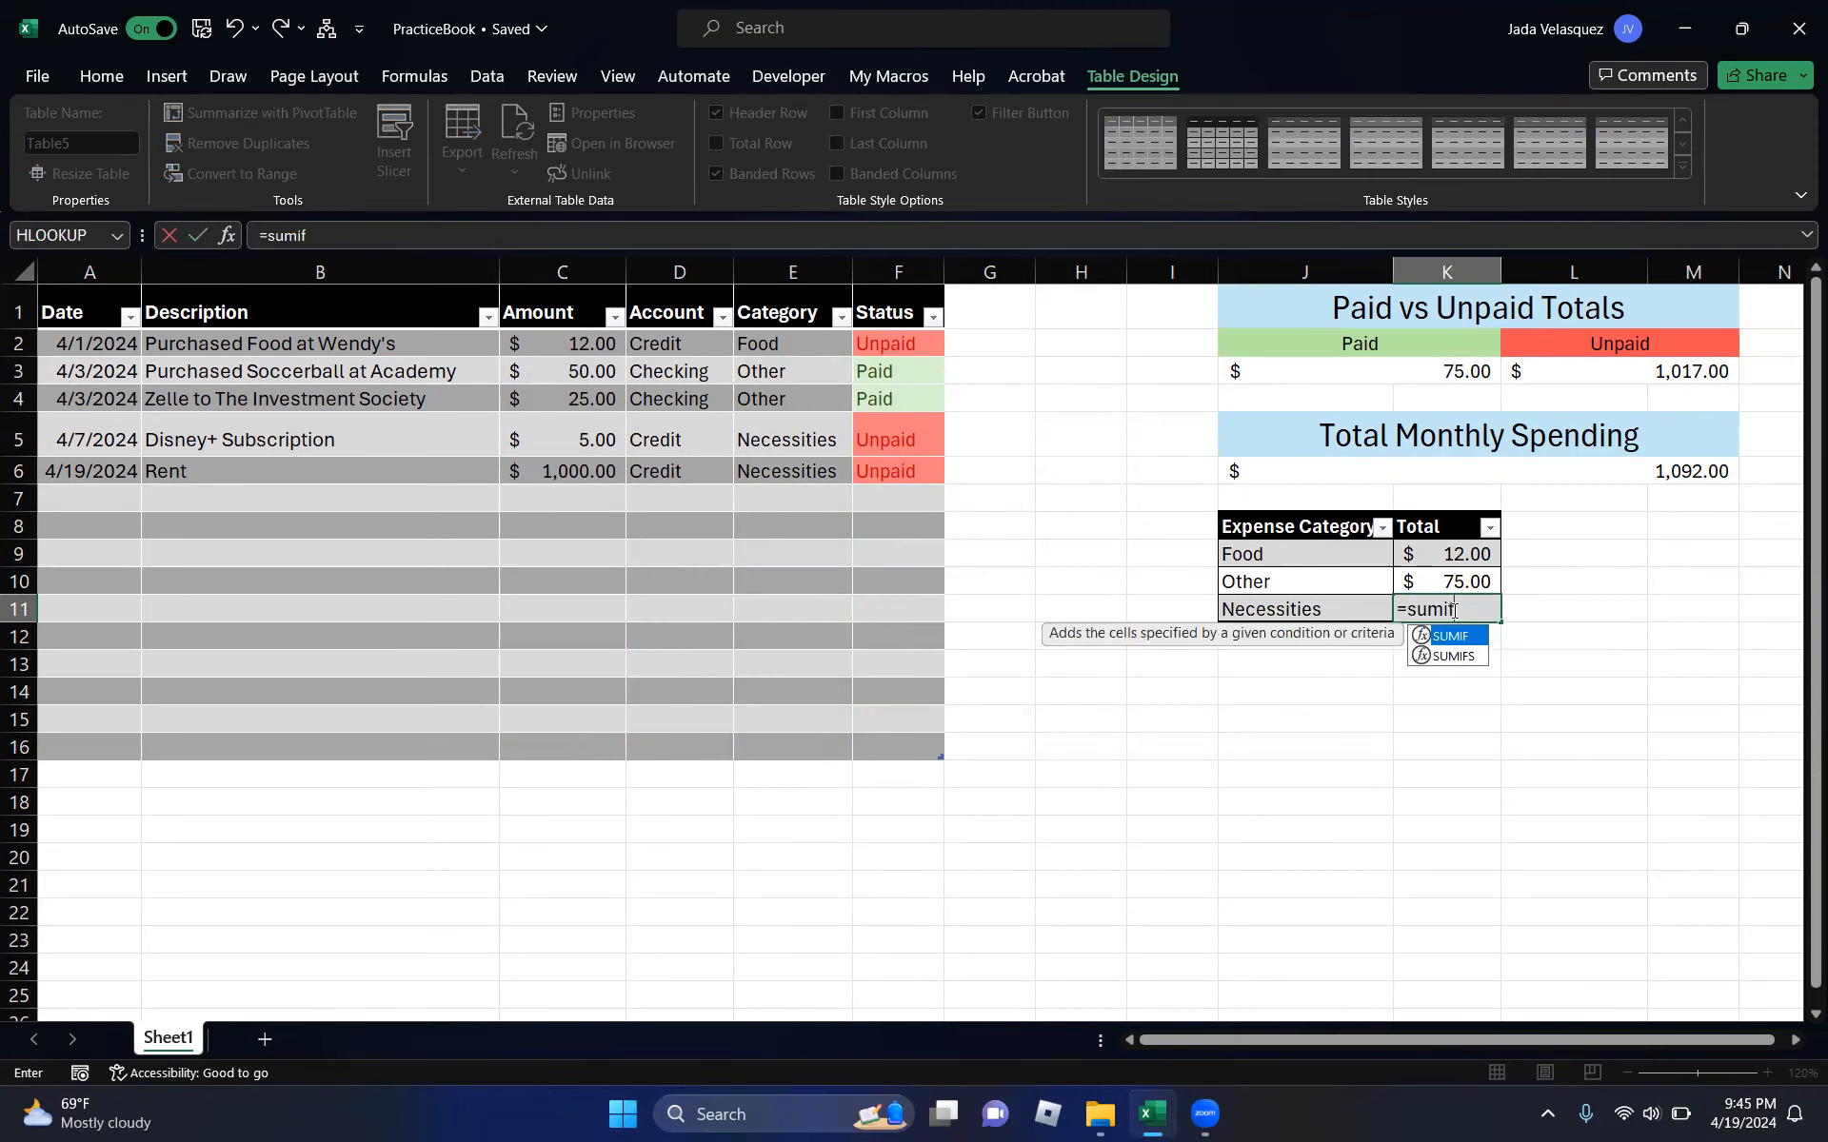
key("Tab")
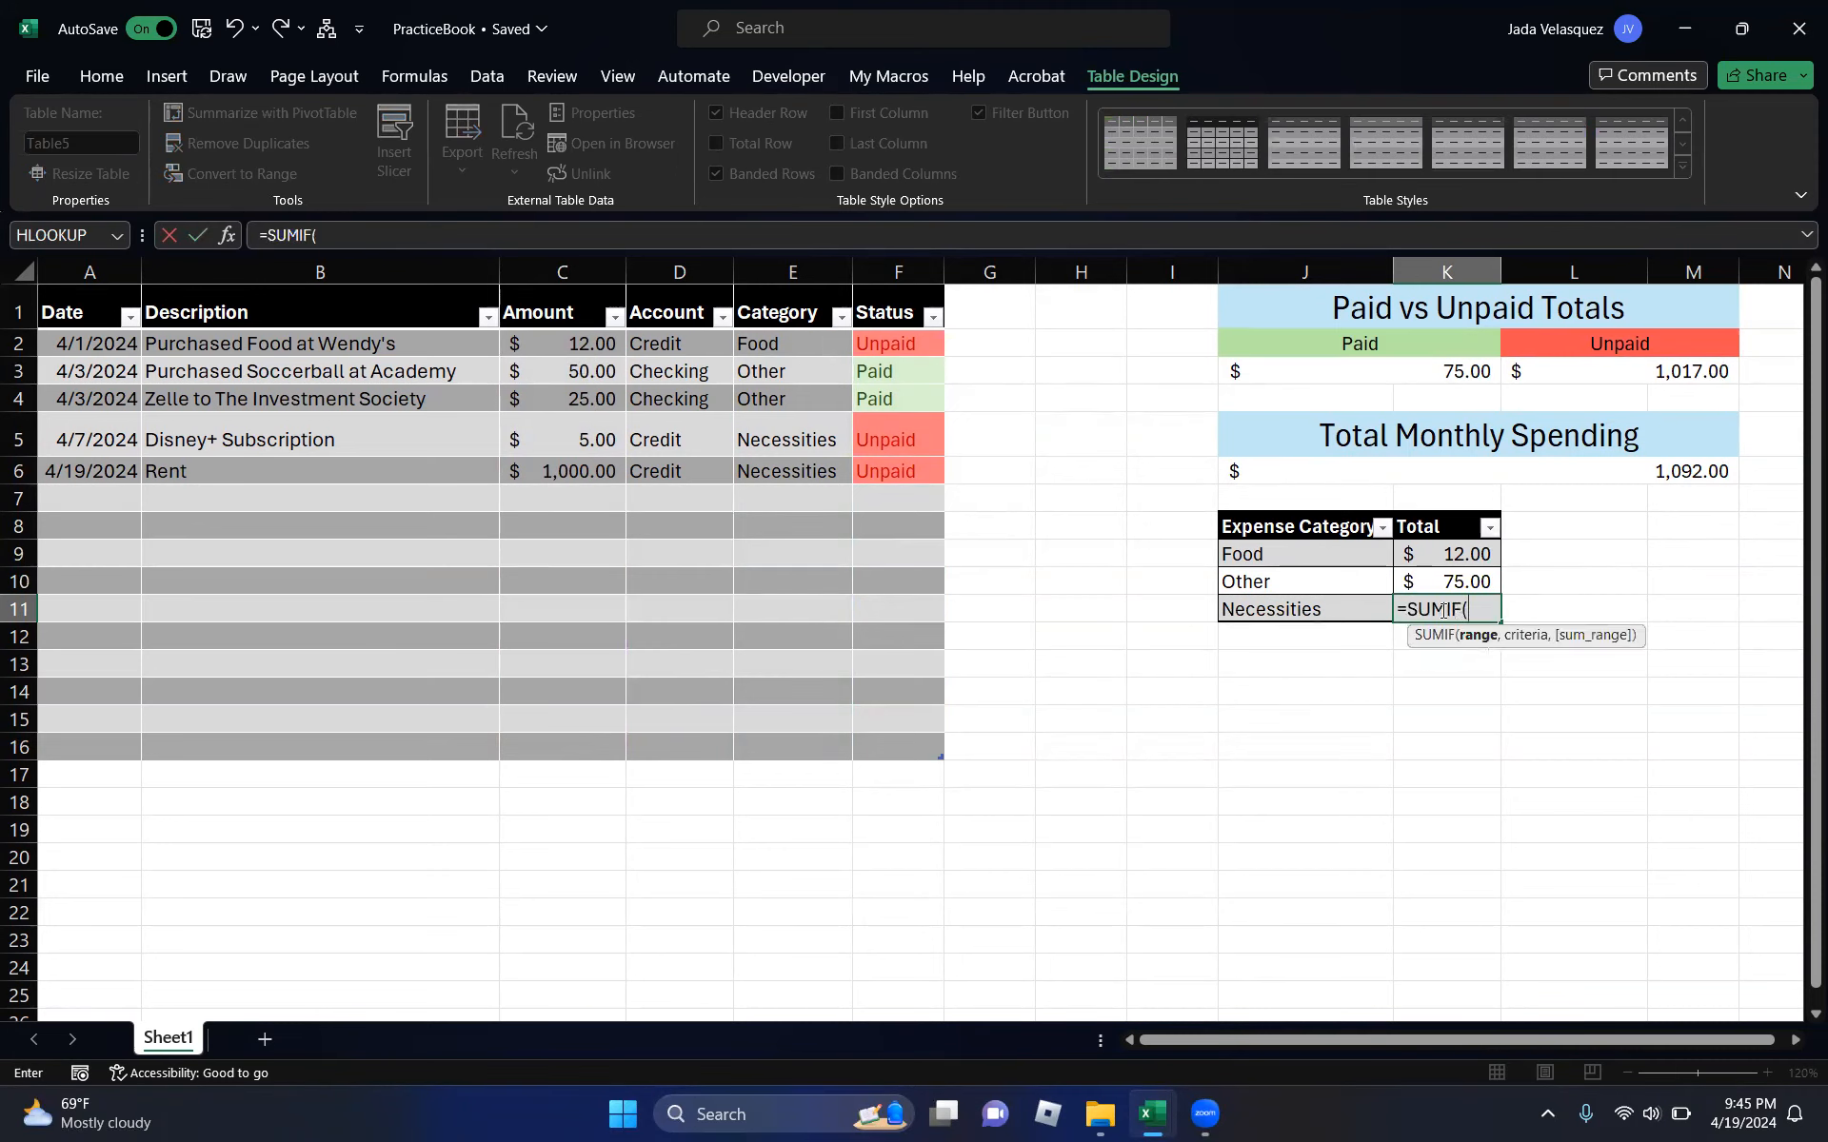
left_click_drag(785, 344, 784, 741)
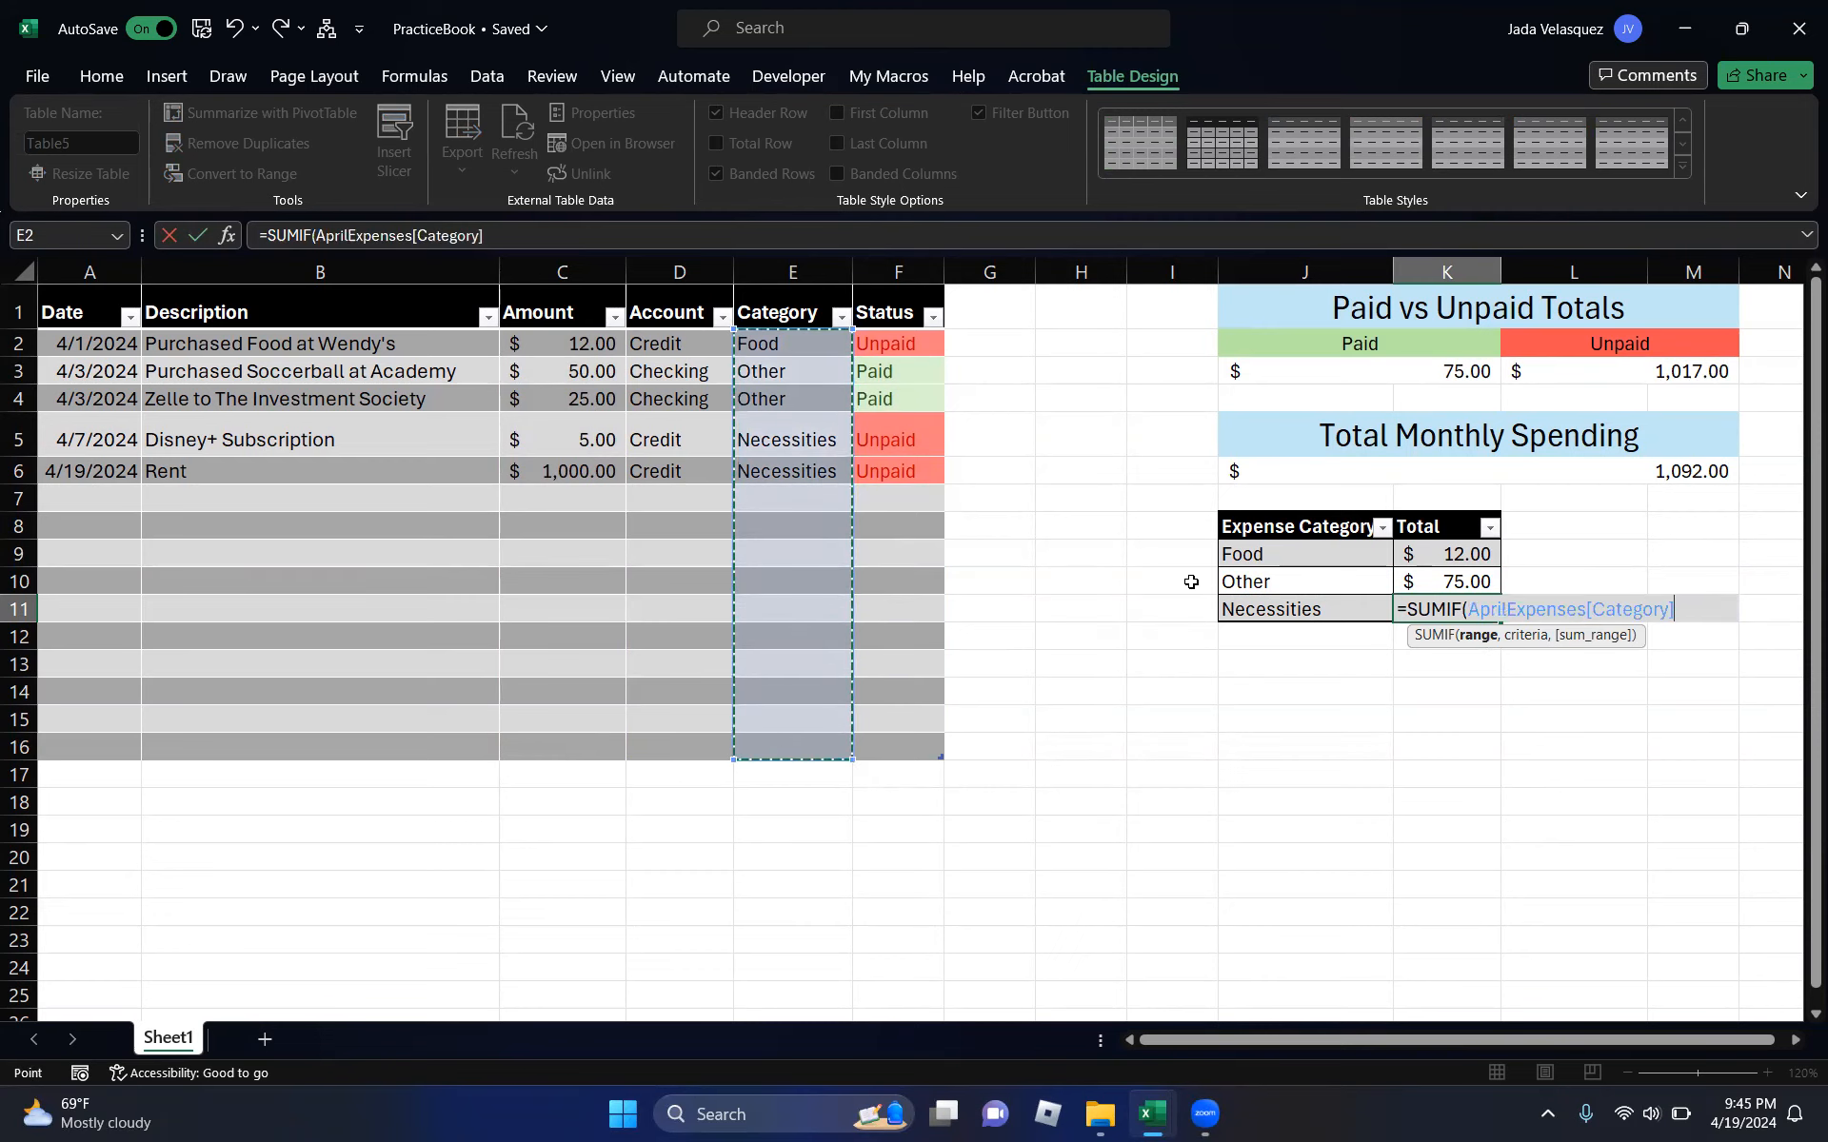
left_click(1284, 601)
type(",")
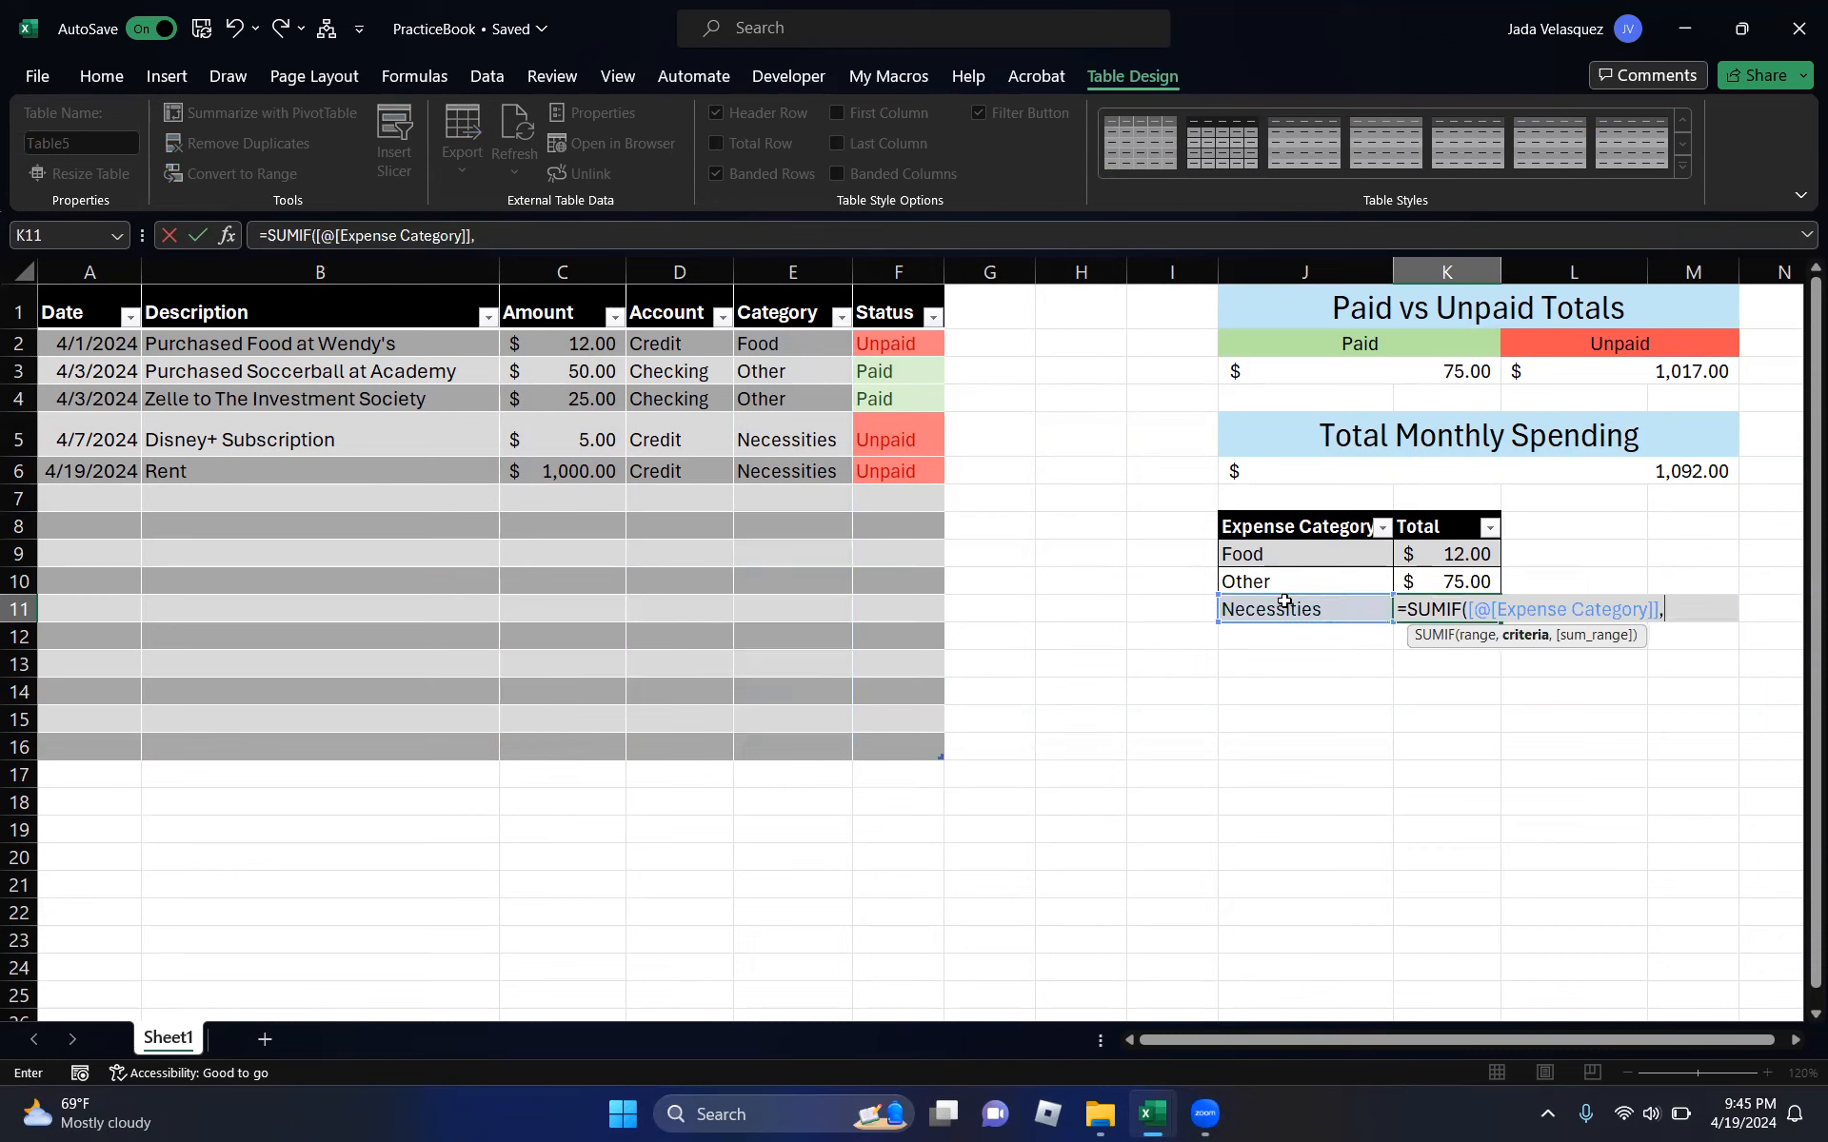
left_click_drag(562, 342, 562, 744)
type(")")
key("Return")
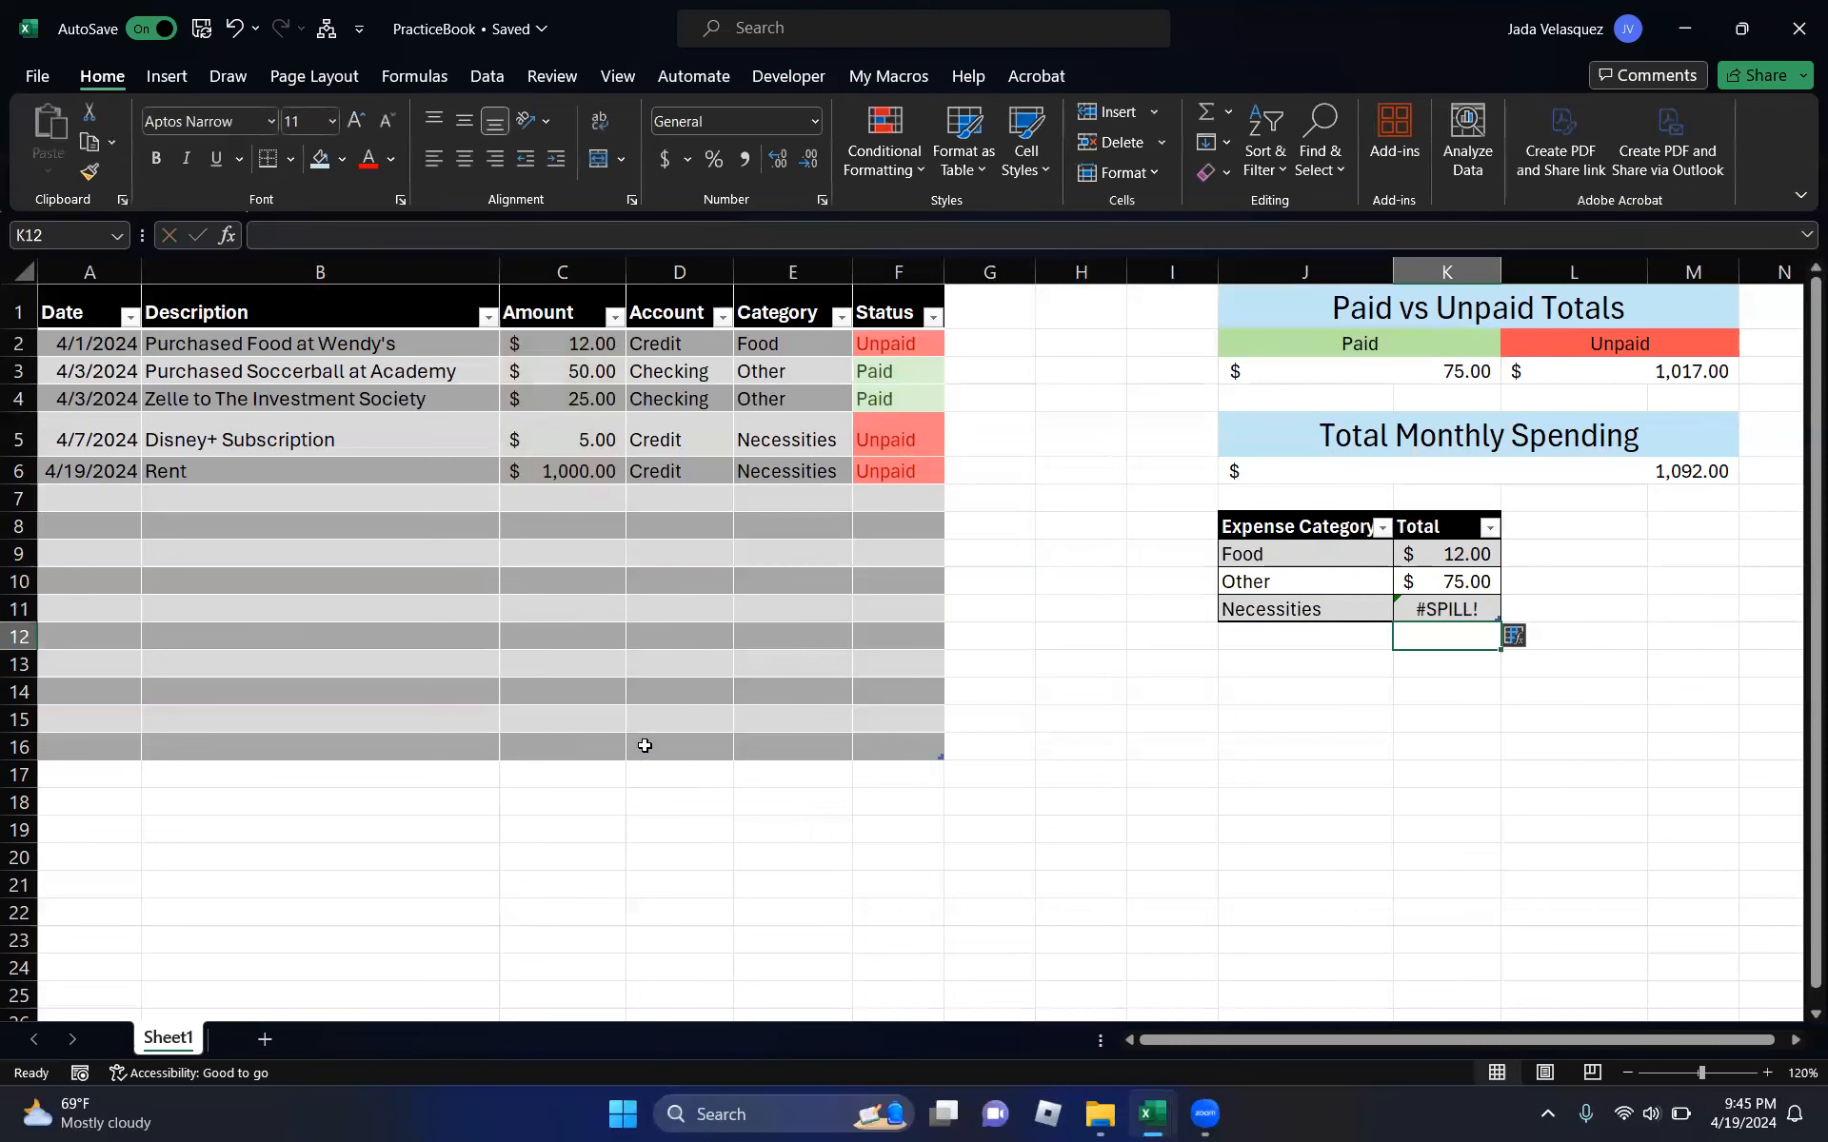
- Rebuild the Necessities SUMIF using the Category range, Necessities criteria and Amount values
left_click(1464, 607)
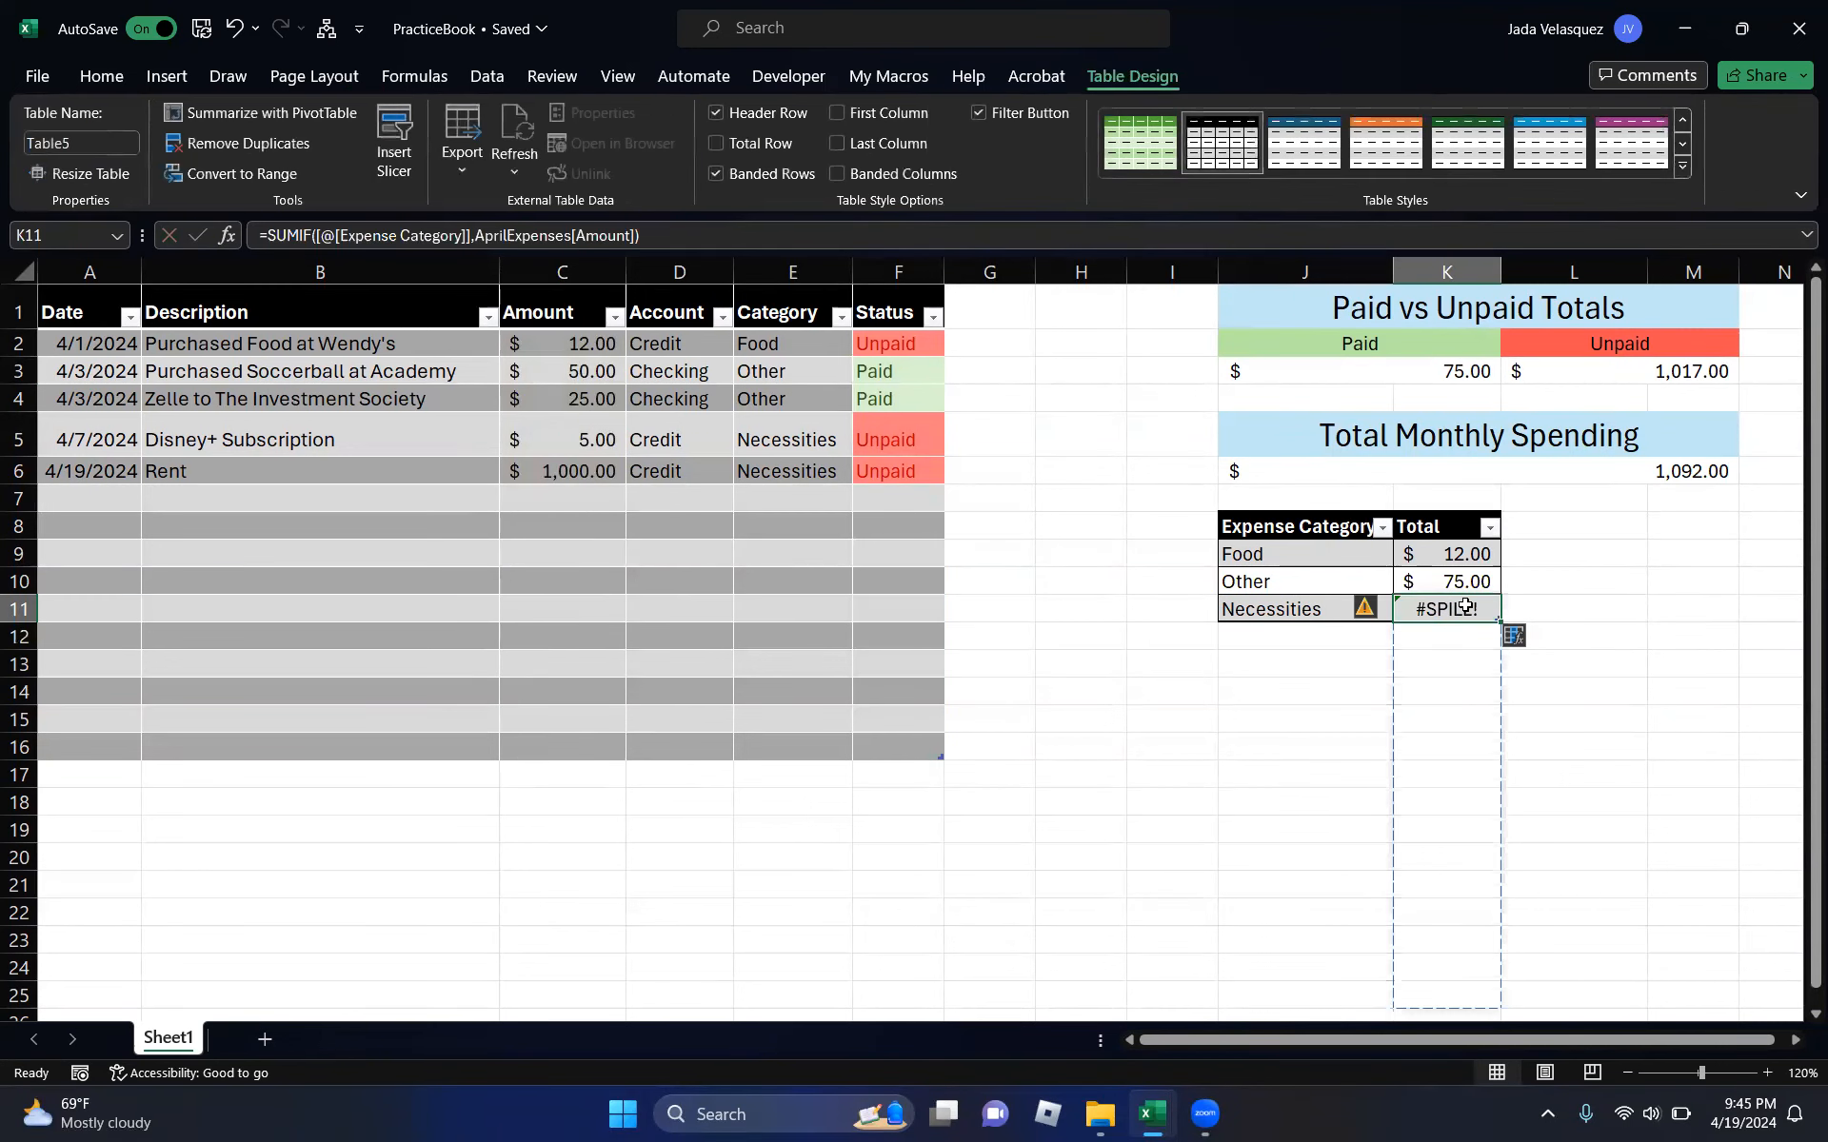
double_click(1464, 607)
left_click(1614, 632)
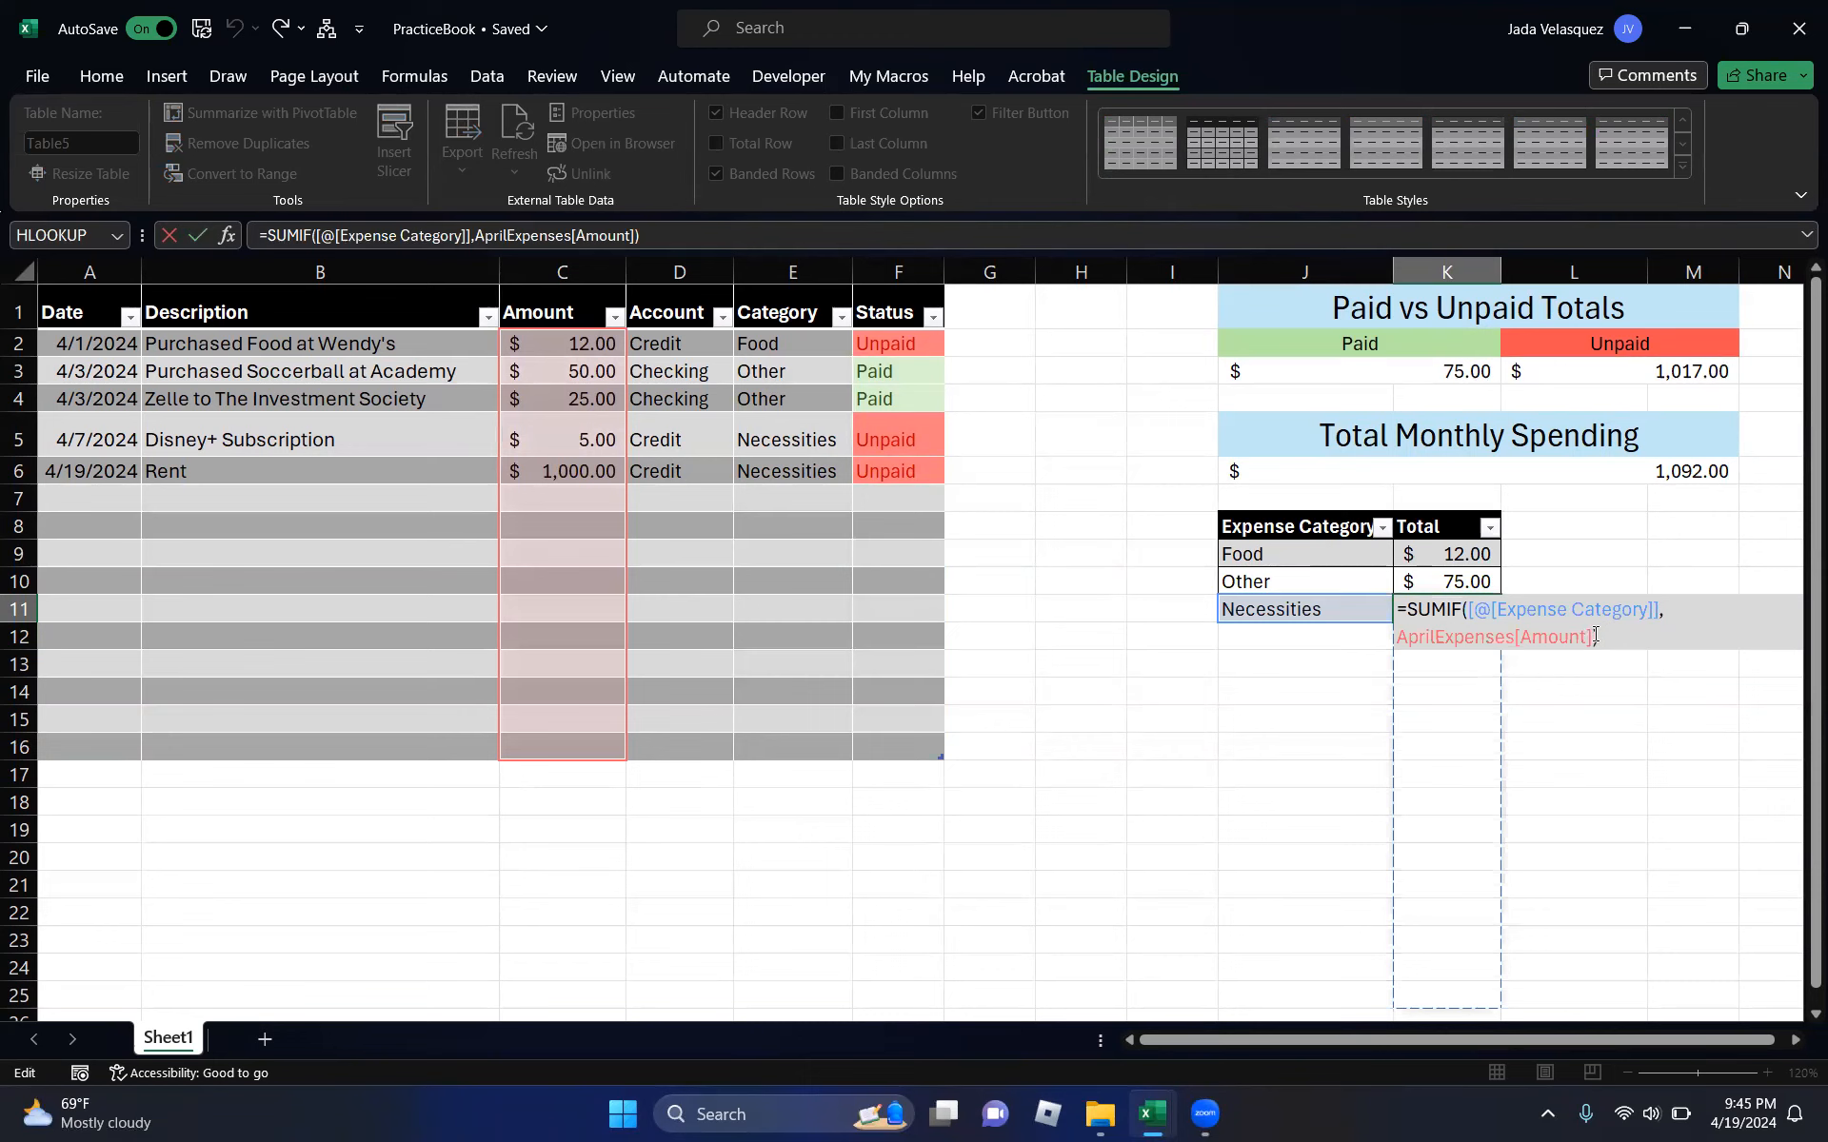
left_click(1591, 635)
key("BackSpace")
key("BackSpace")
key("BackSpace")
key("BackSpace")
key("BackSpace")
key("BackSpace")
key("BackSpace")
key("BackSpace")
key("BackSpace")
key("BackSpace")
key("BackSpace")
key("BackSpace")
key("BackSpace")
key("BackSpace")
key("BackSpace")
key("BackSpace")
key("BackSpace")
key("BackSpace")
key("BackSpace")
key("BackSpace")
key("BackSpace")
key("BackSpace")
key("BackSpace")
key("BackSpace")
key("BackSpace")
key("BackSpace")
key("BackSpace")
key("BackSpace")
key("BackSpace")
key("BackSpace")
key("BackSpace")
key("BackSpace")
key("BackSpace")
key("BackSpace")
key("BackSpace")
key("BackSpace")
key("BackSpace")
key("BackSpace")
key("BackSpace")
key("BackSpace")
left_click_drag(775, 344, 802, 737)
type(",")
left_click(1297, 606)
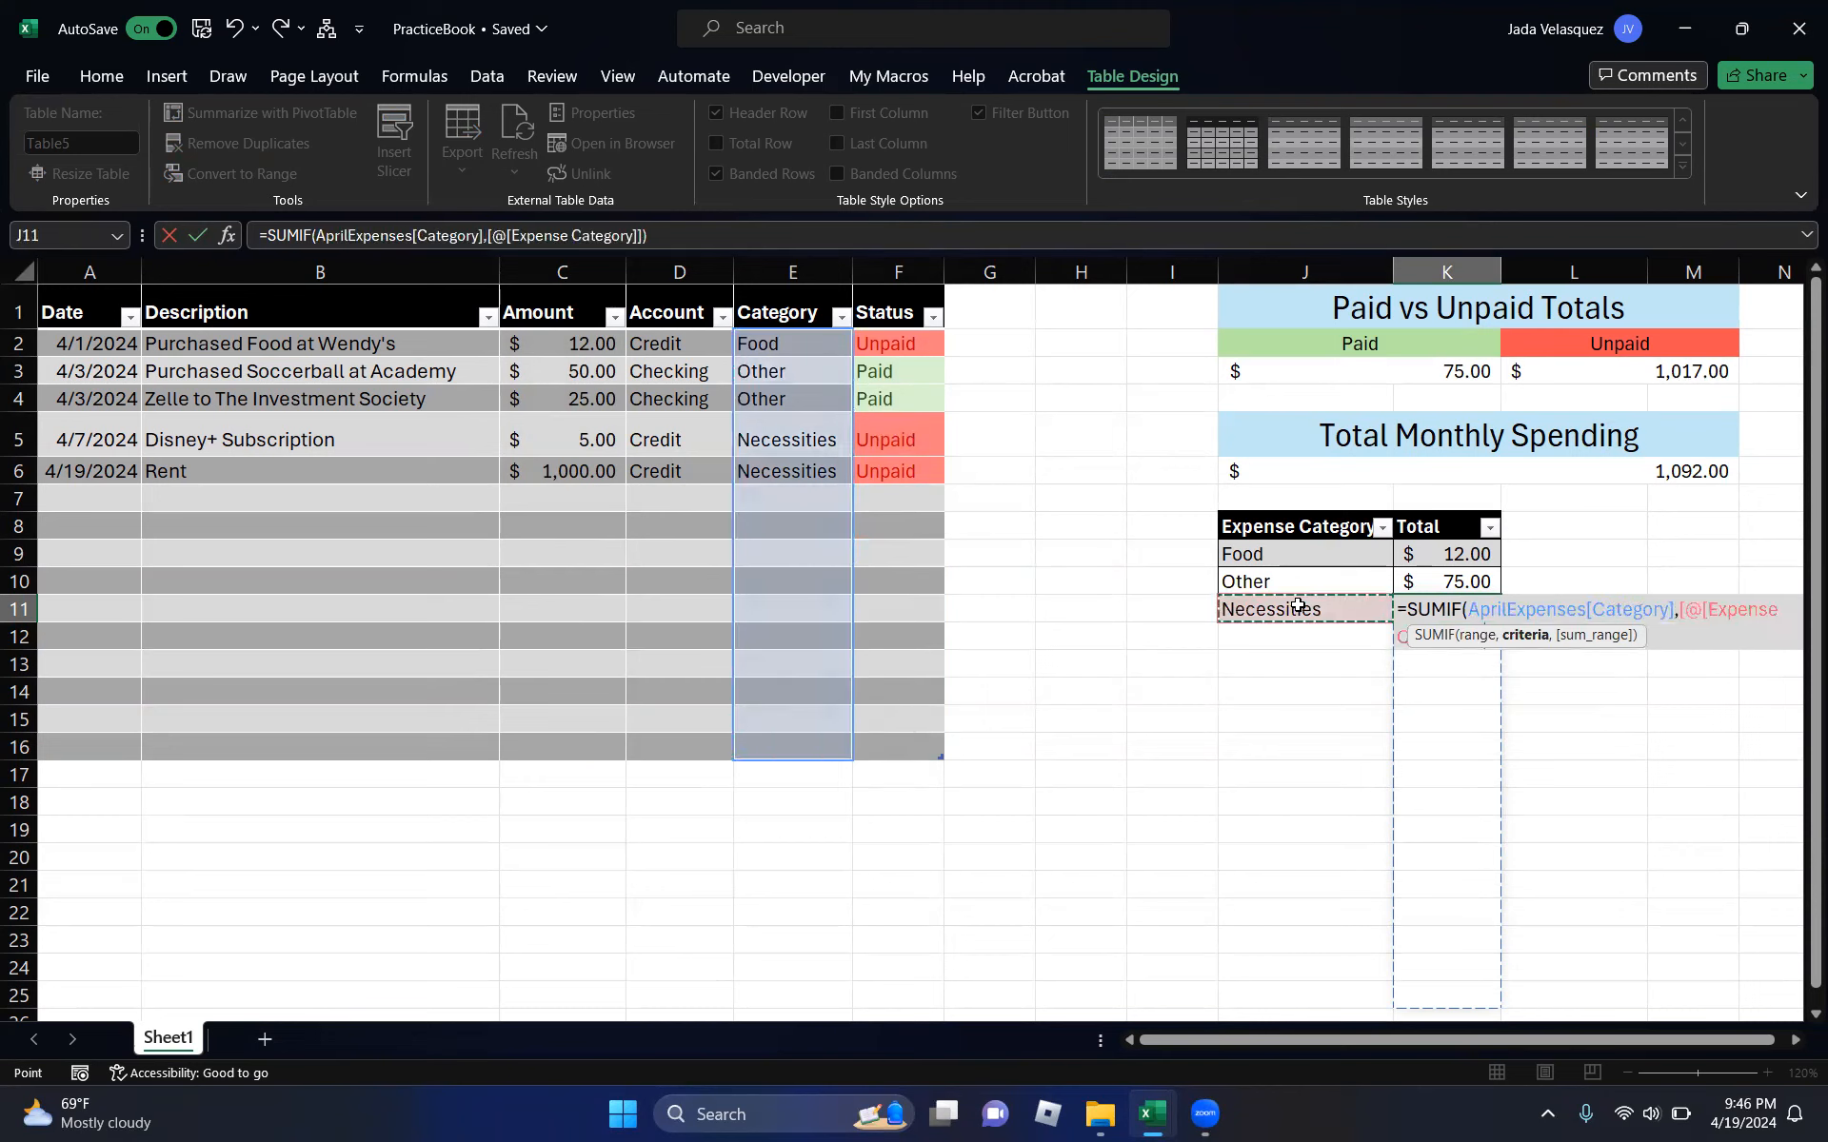
left_click_drag(555, 340, 556, 743)
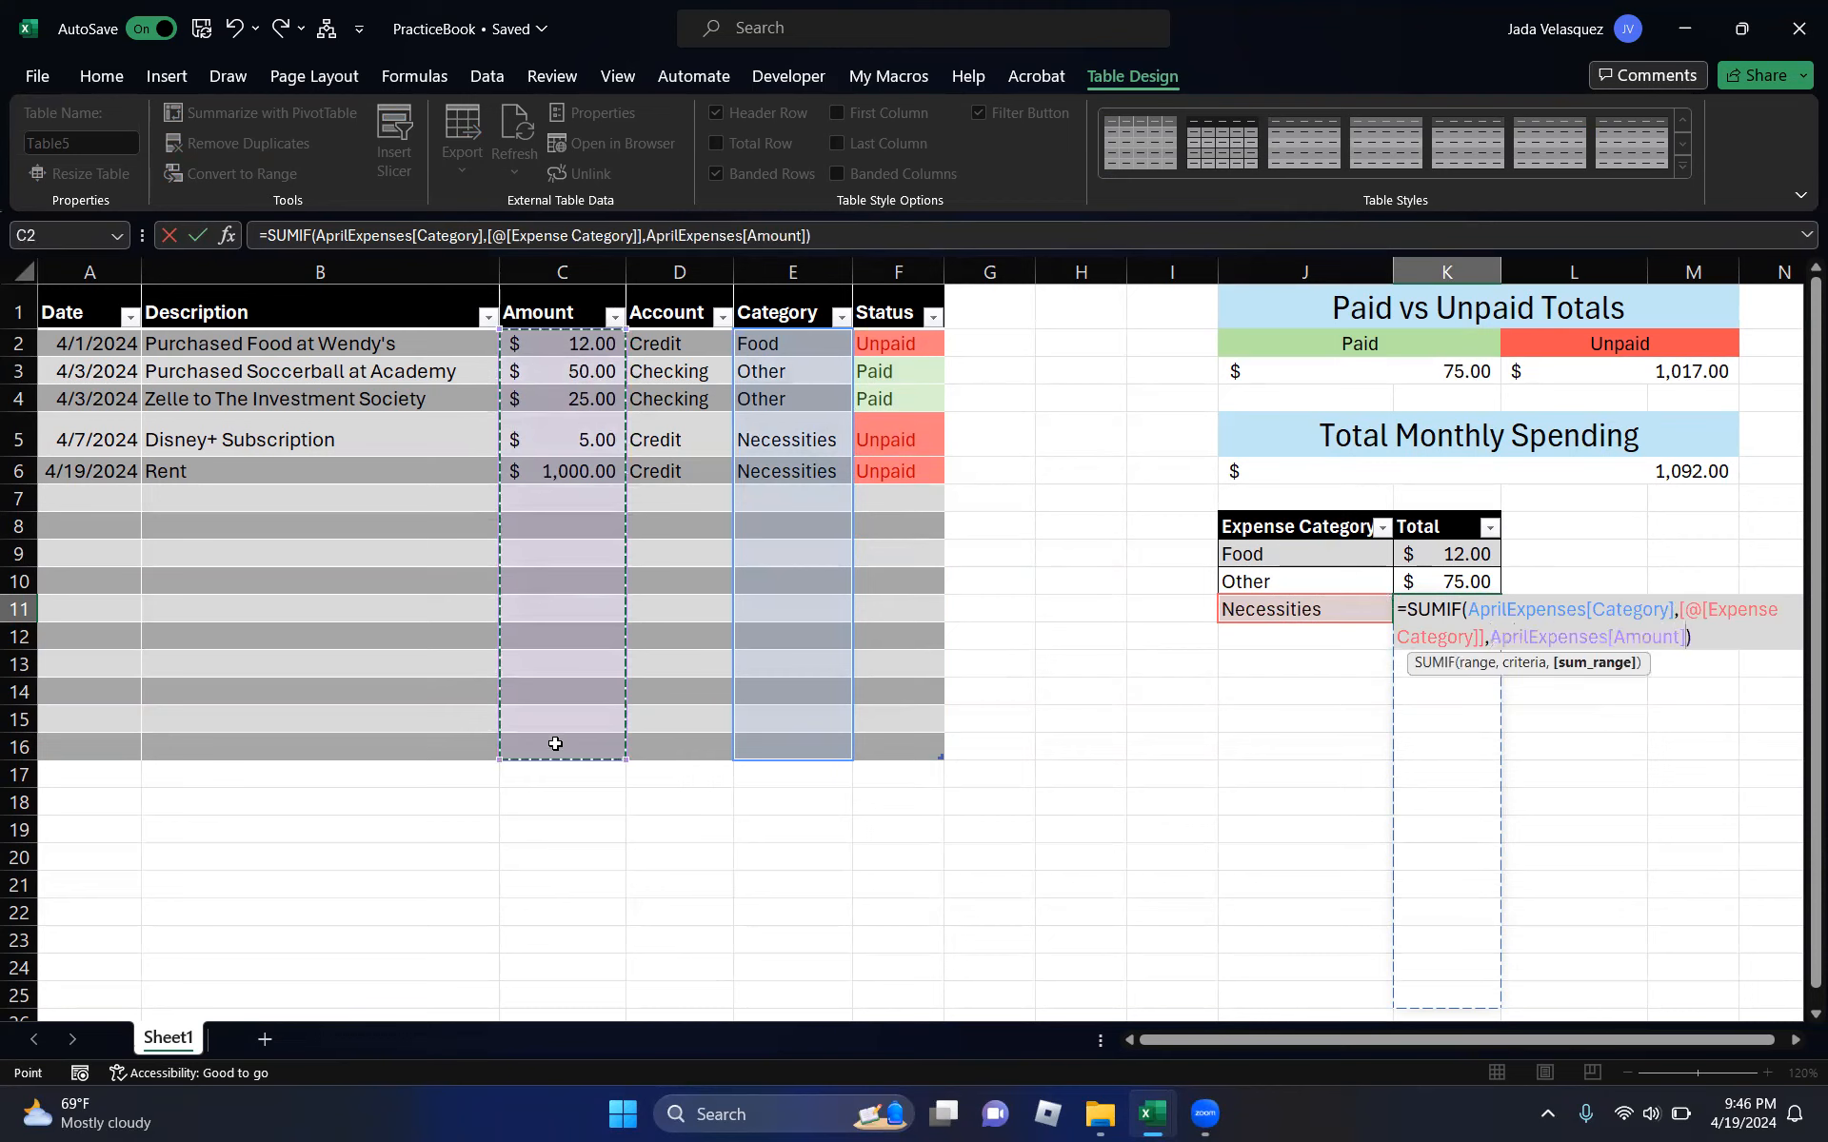
type(")")
key("Return")
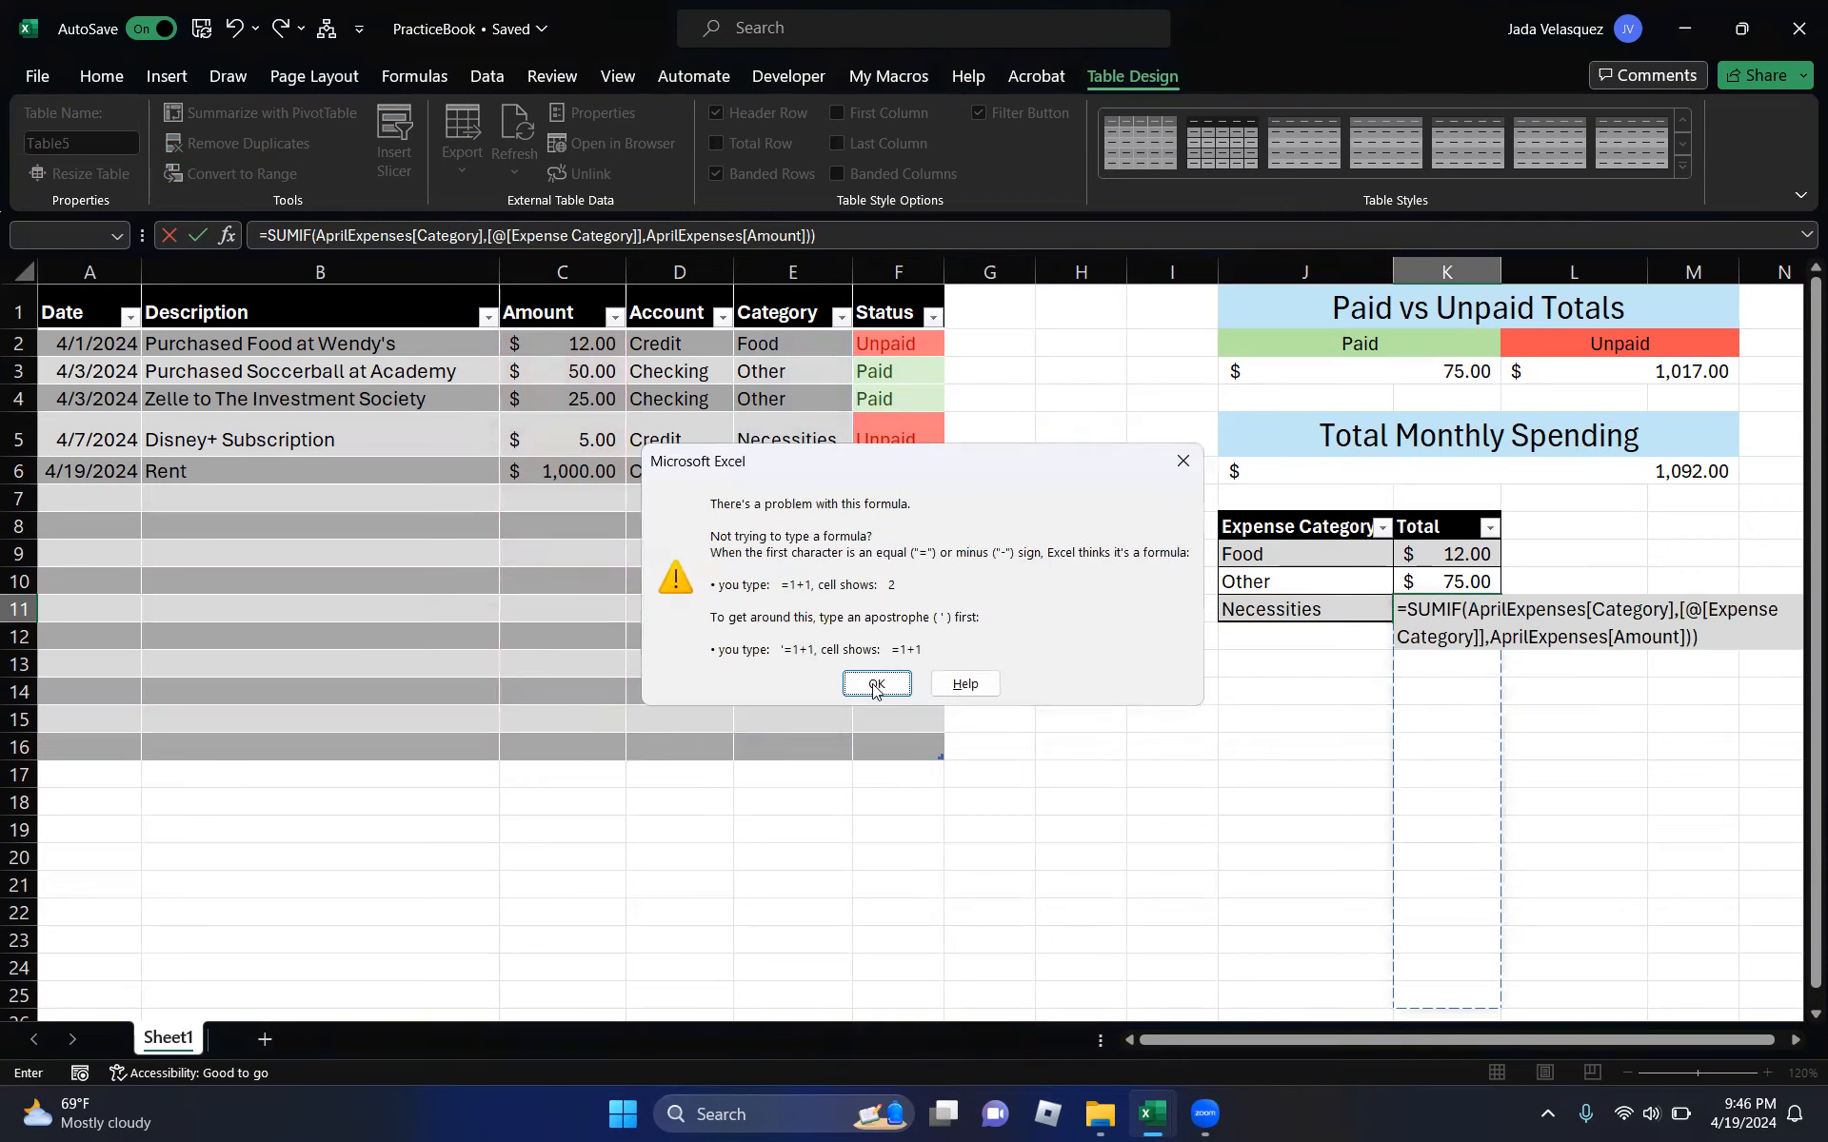
- Dismiss the formula error warnings and erase the broken formula, leaving the cell blank
left_click(874, 685)
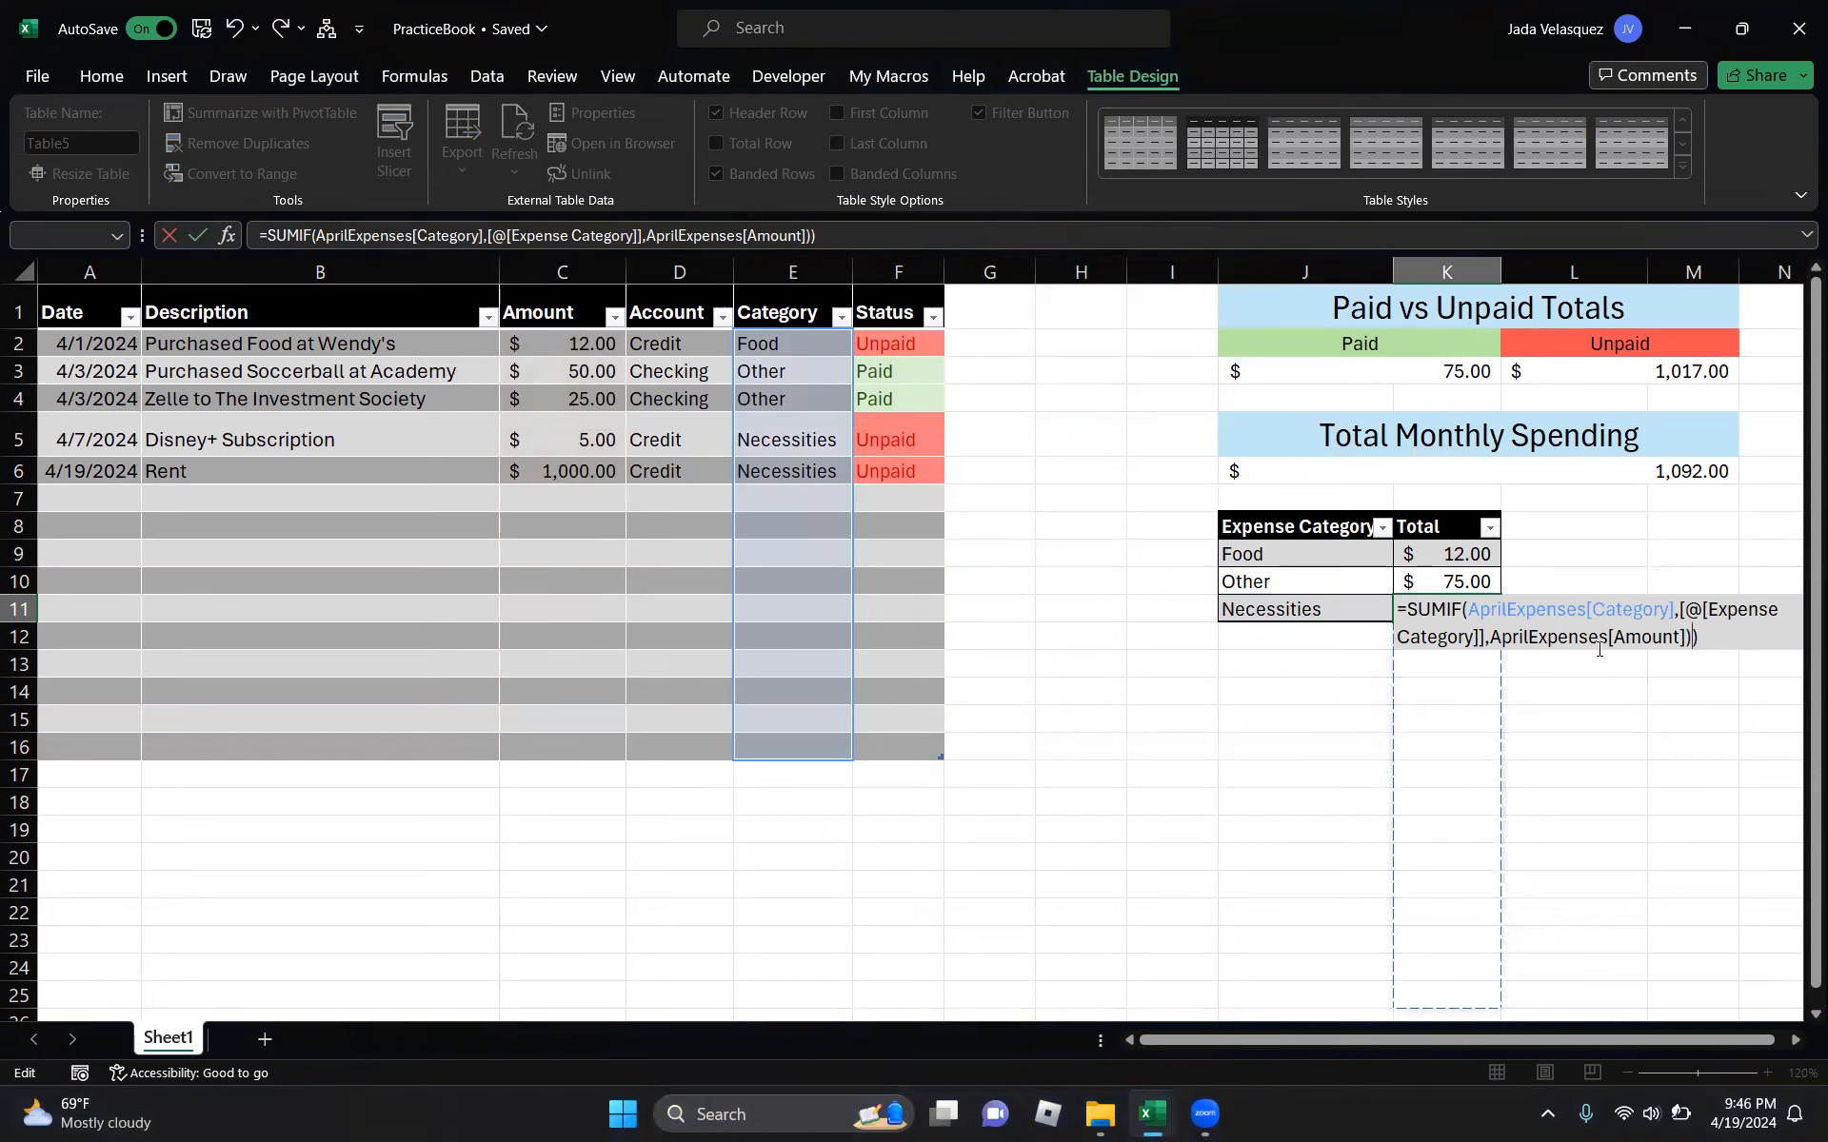
left_click(1333, 651)
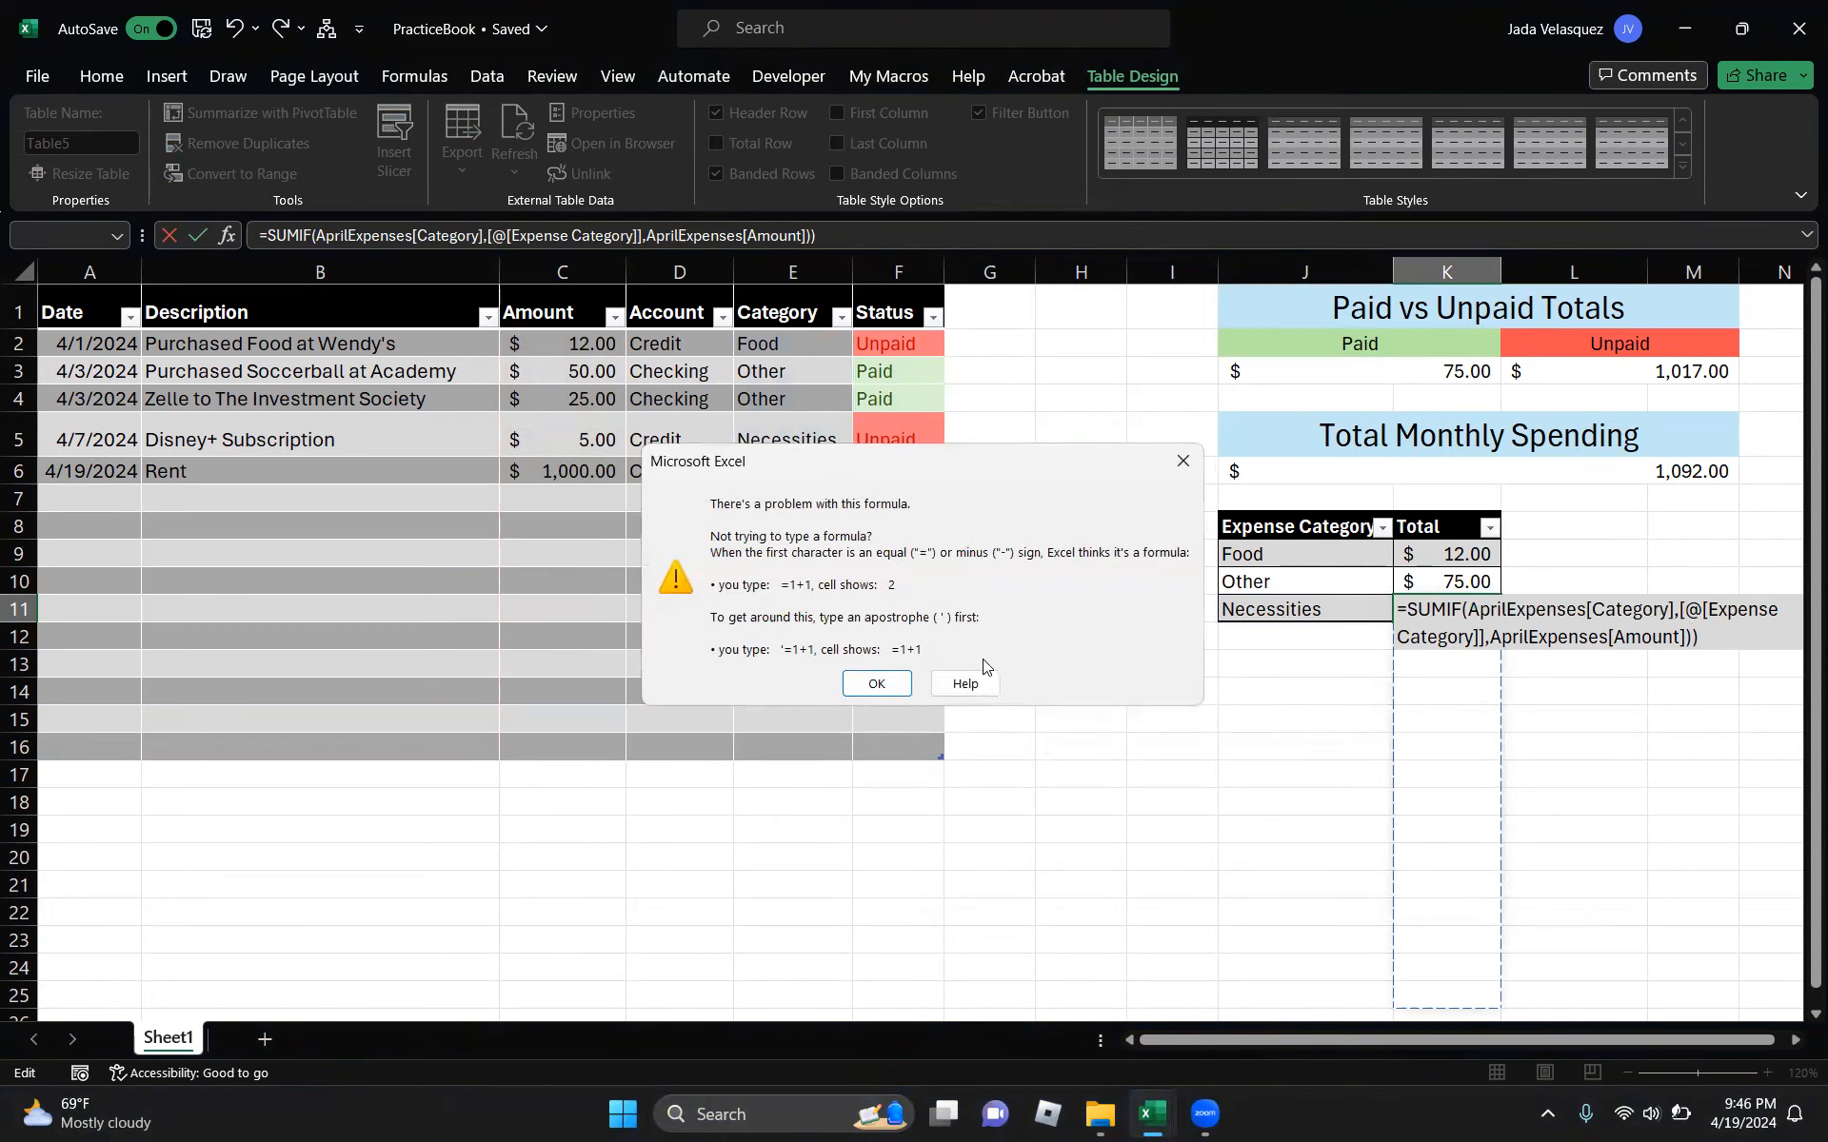
left_click(1185, 461)
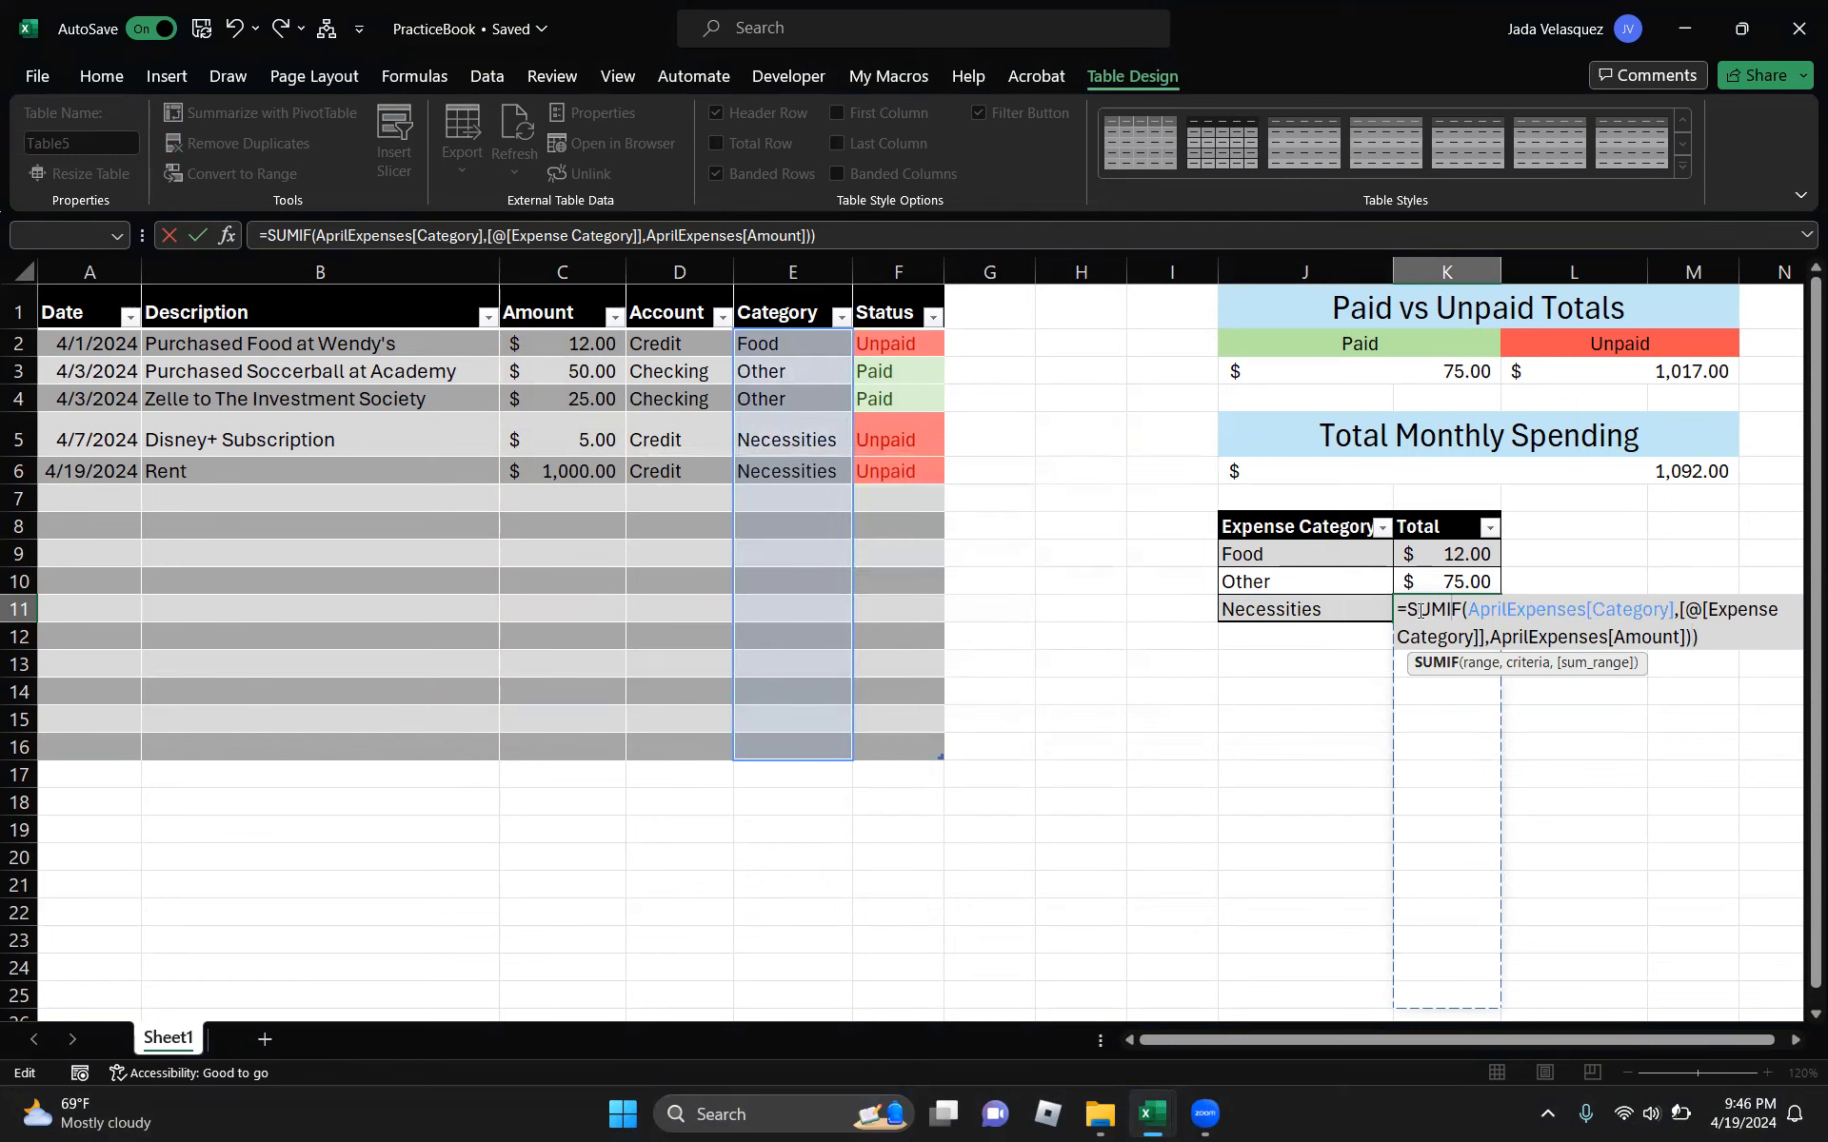
left_click_drag(1401, 604, 1713, 636)
key("BackSpace")
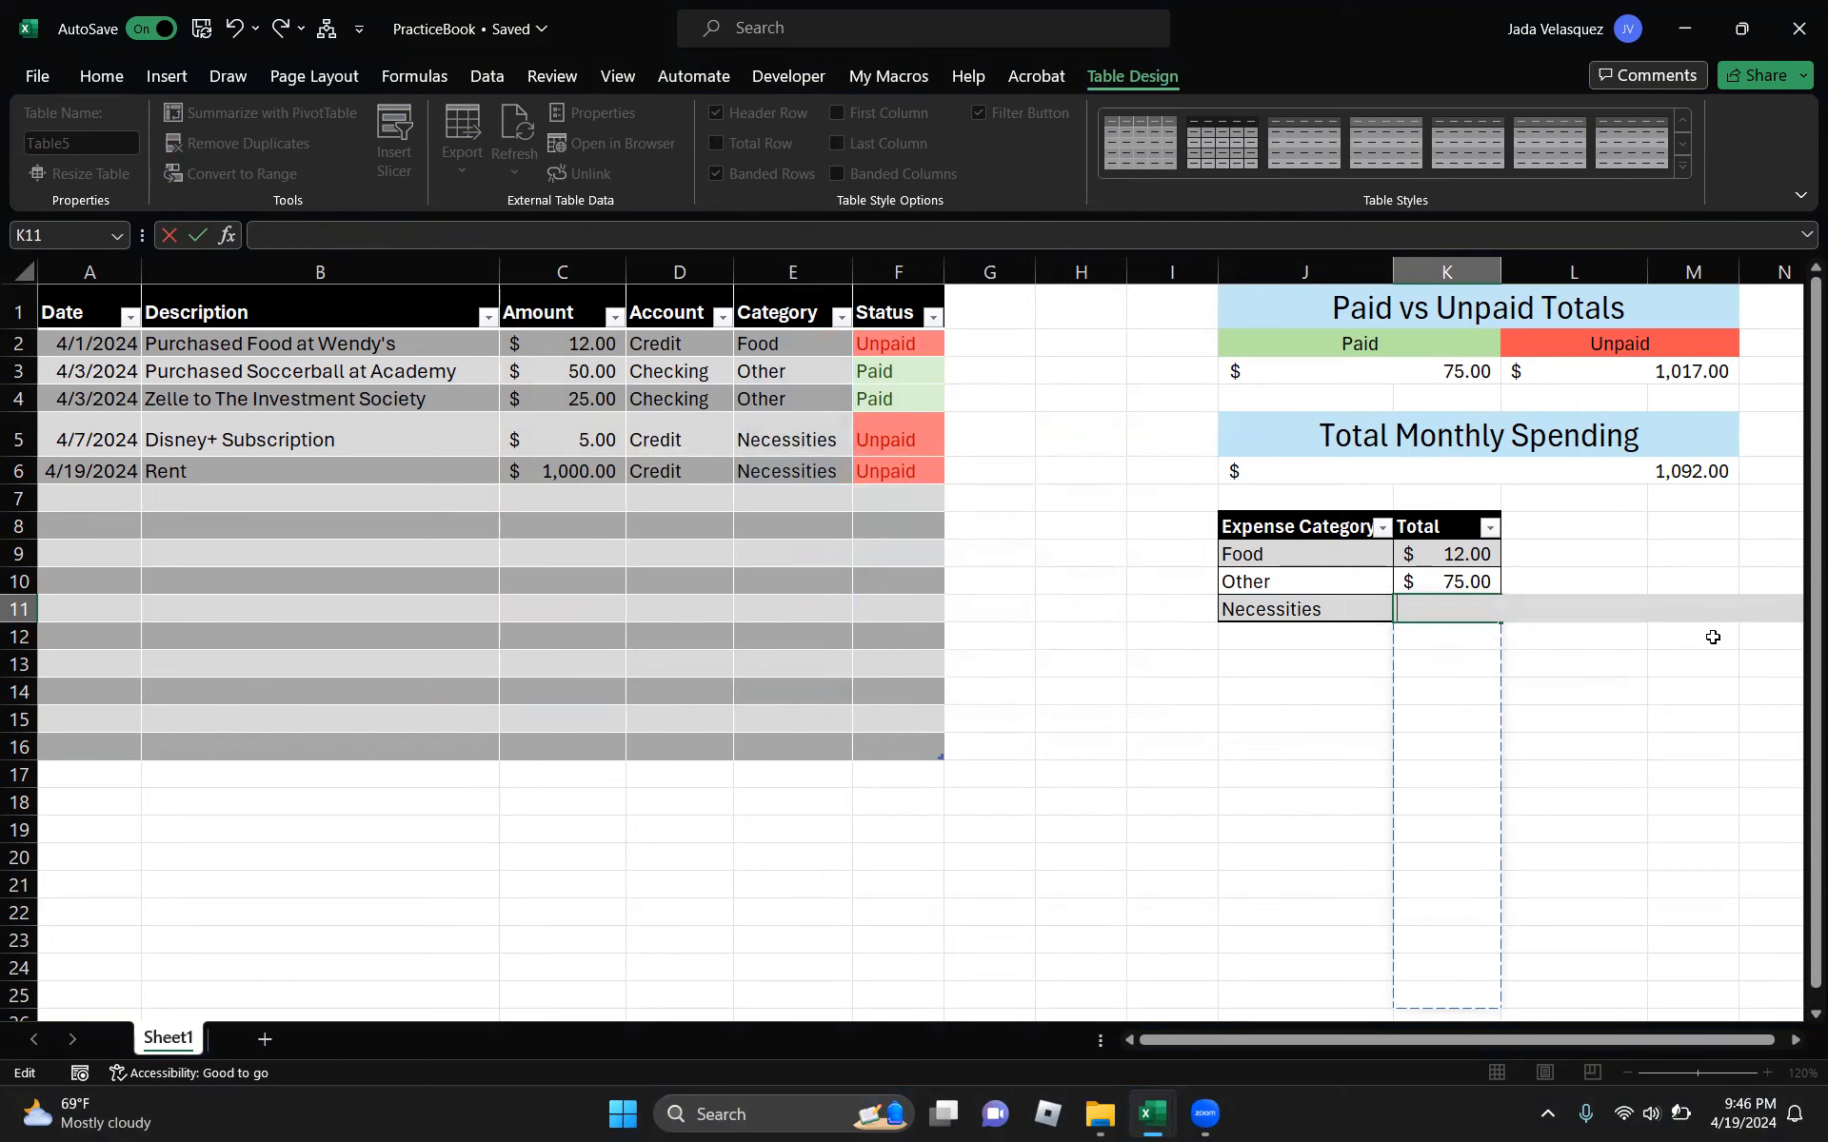
left_click(1297, 650)
- Enter a SUMIF over Category with Necessities criteria and the Amount column, giving $1,005.00
left_click(1448, 625)
left_click(1476, 608)
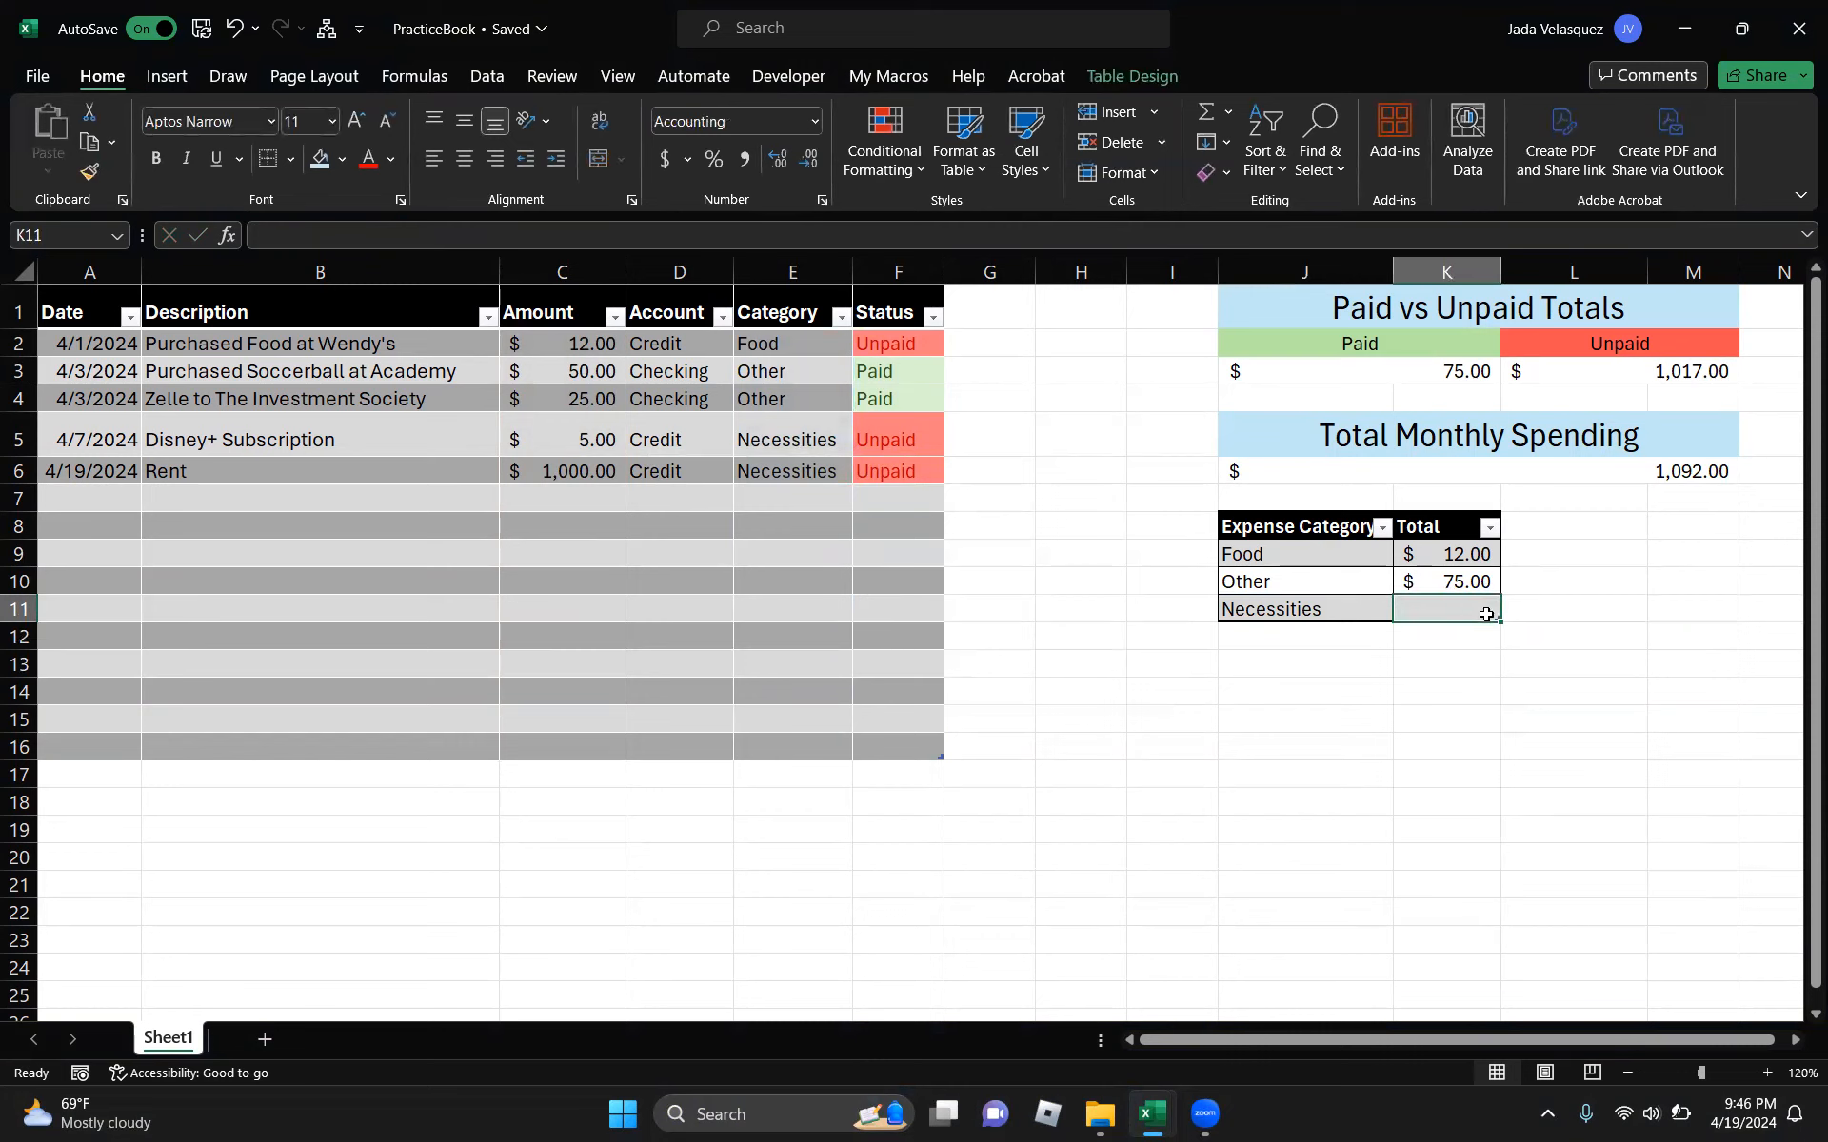
double_click(1486, 614)
type("=sumif(")
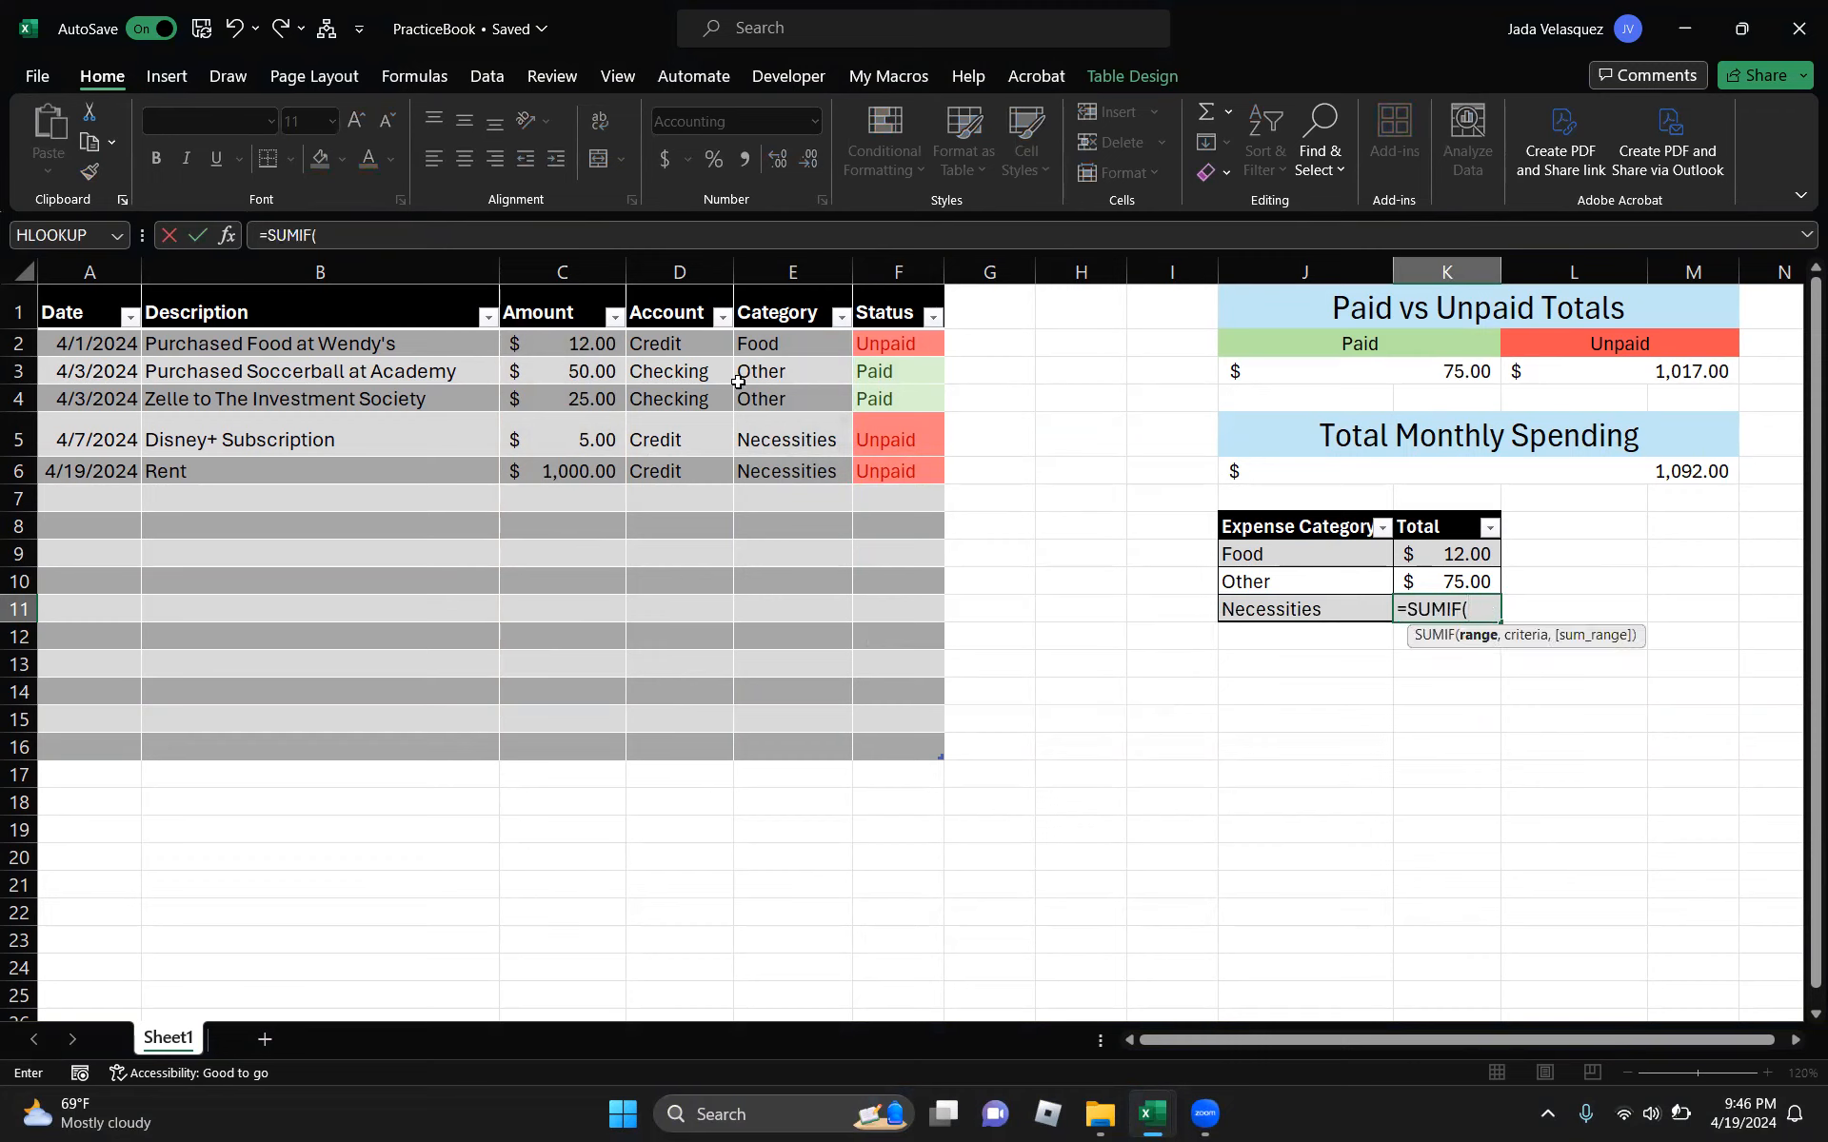
left_click_drag(772, 344, 789, 739)
type(",")
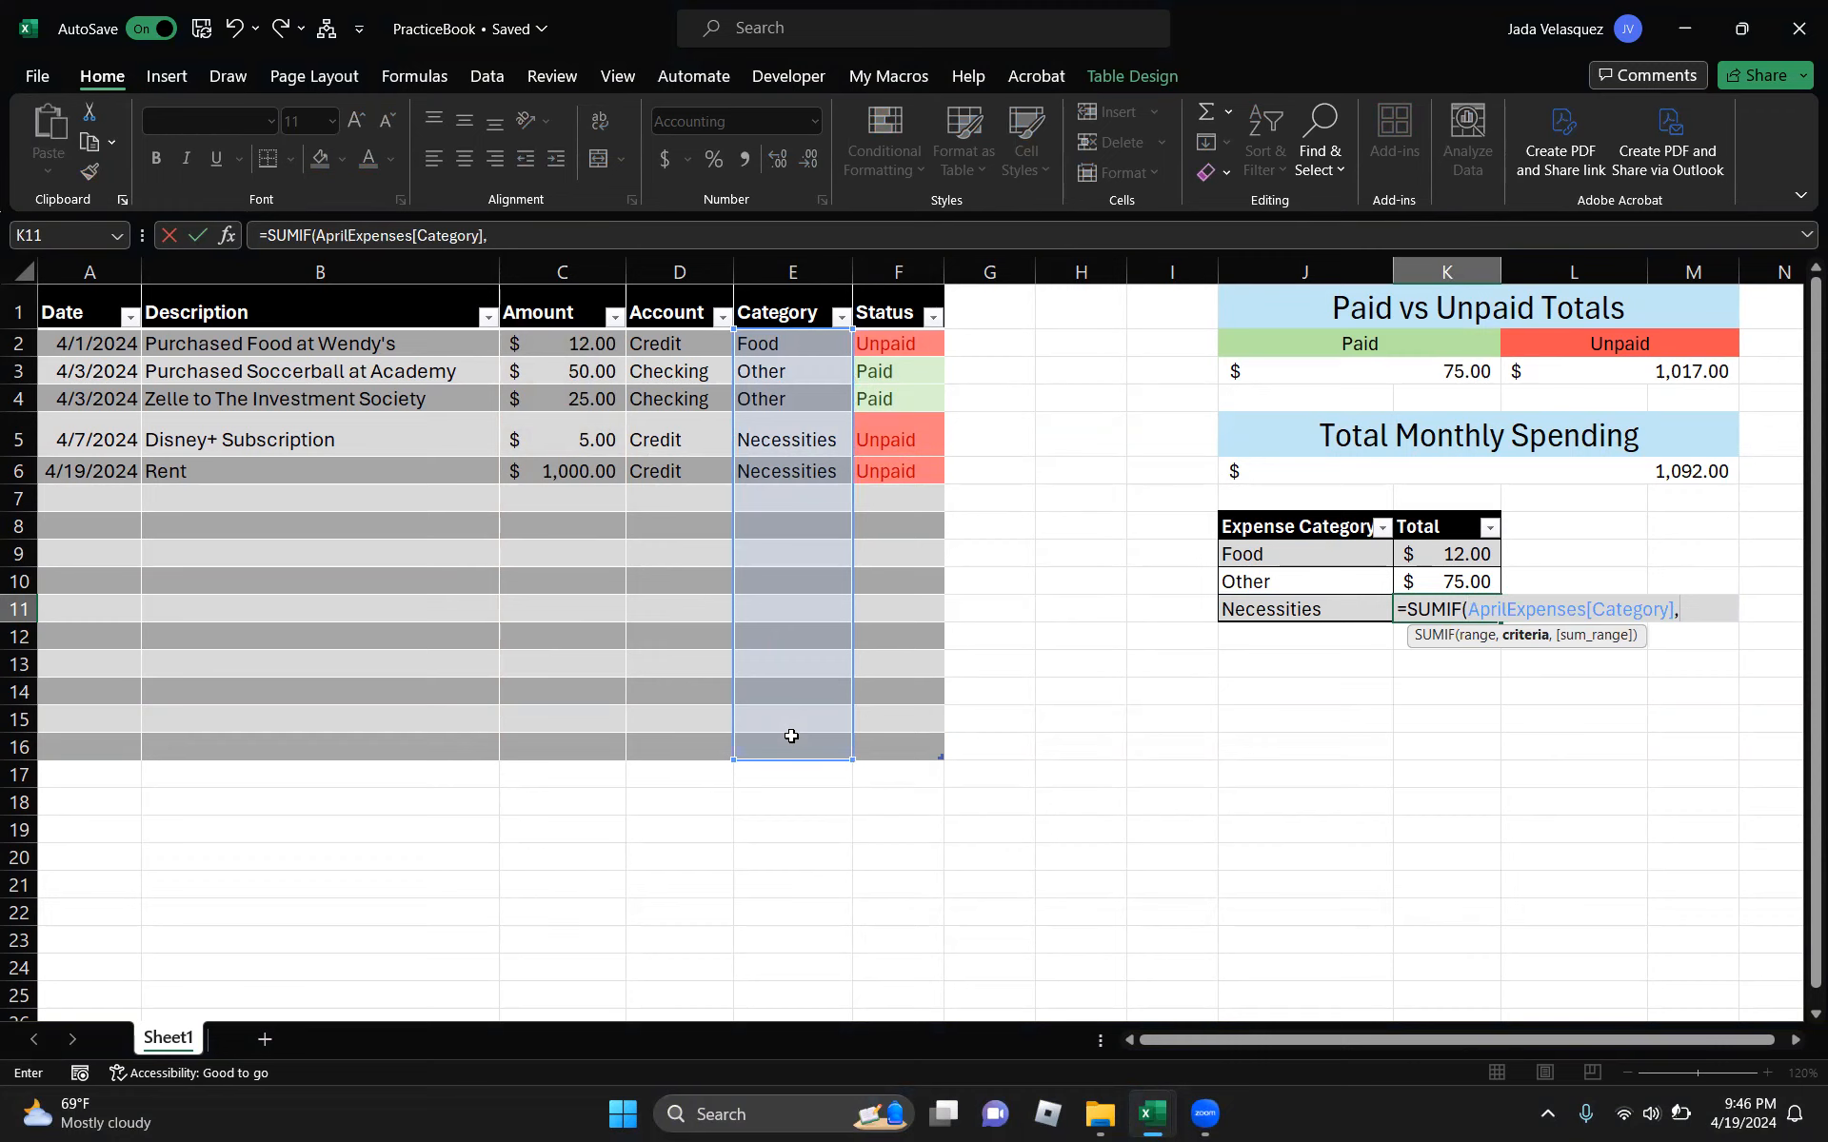
left_click(1310, 610)
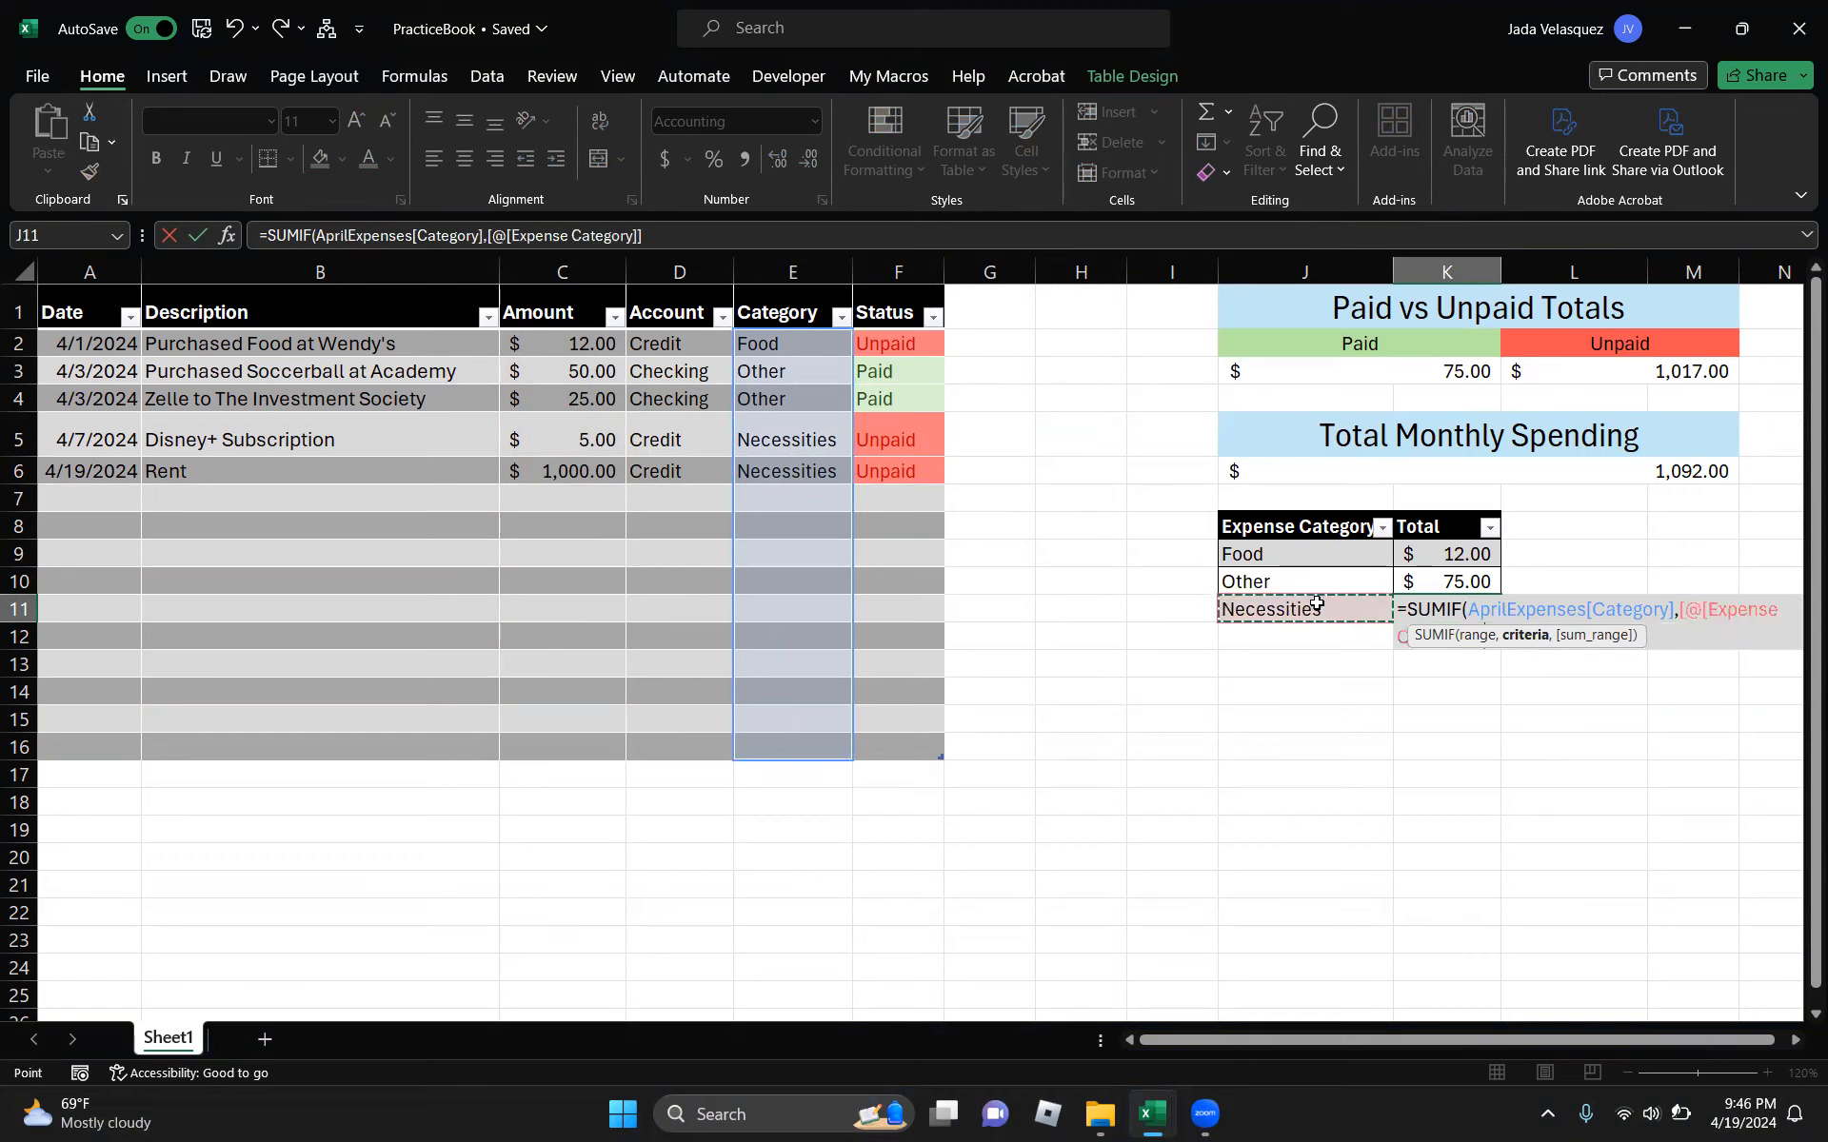
type(",")
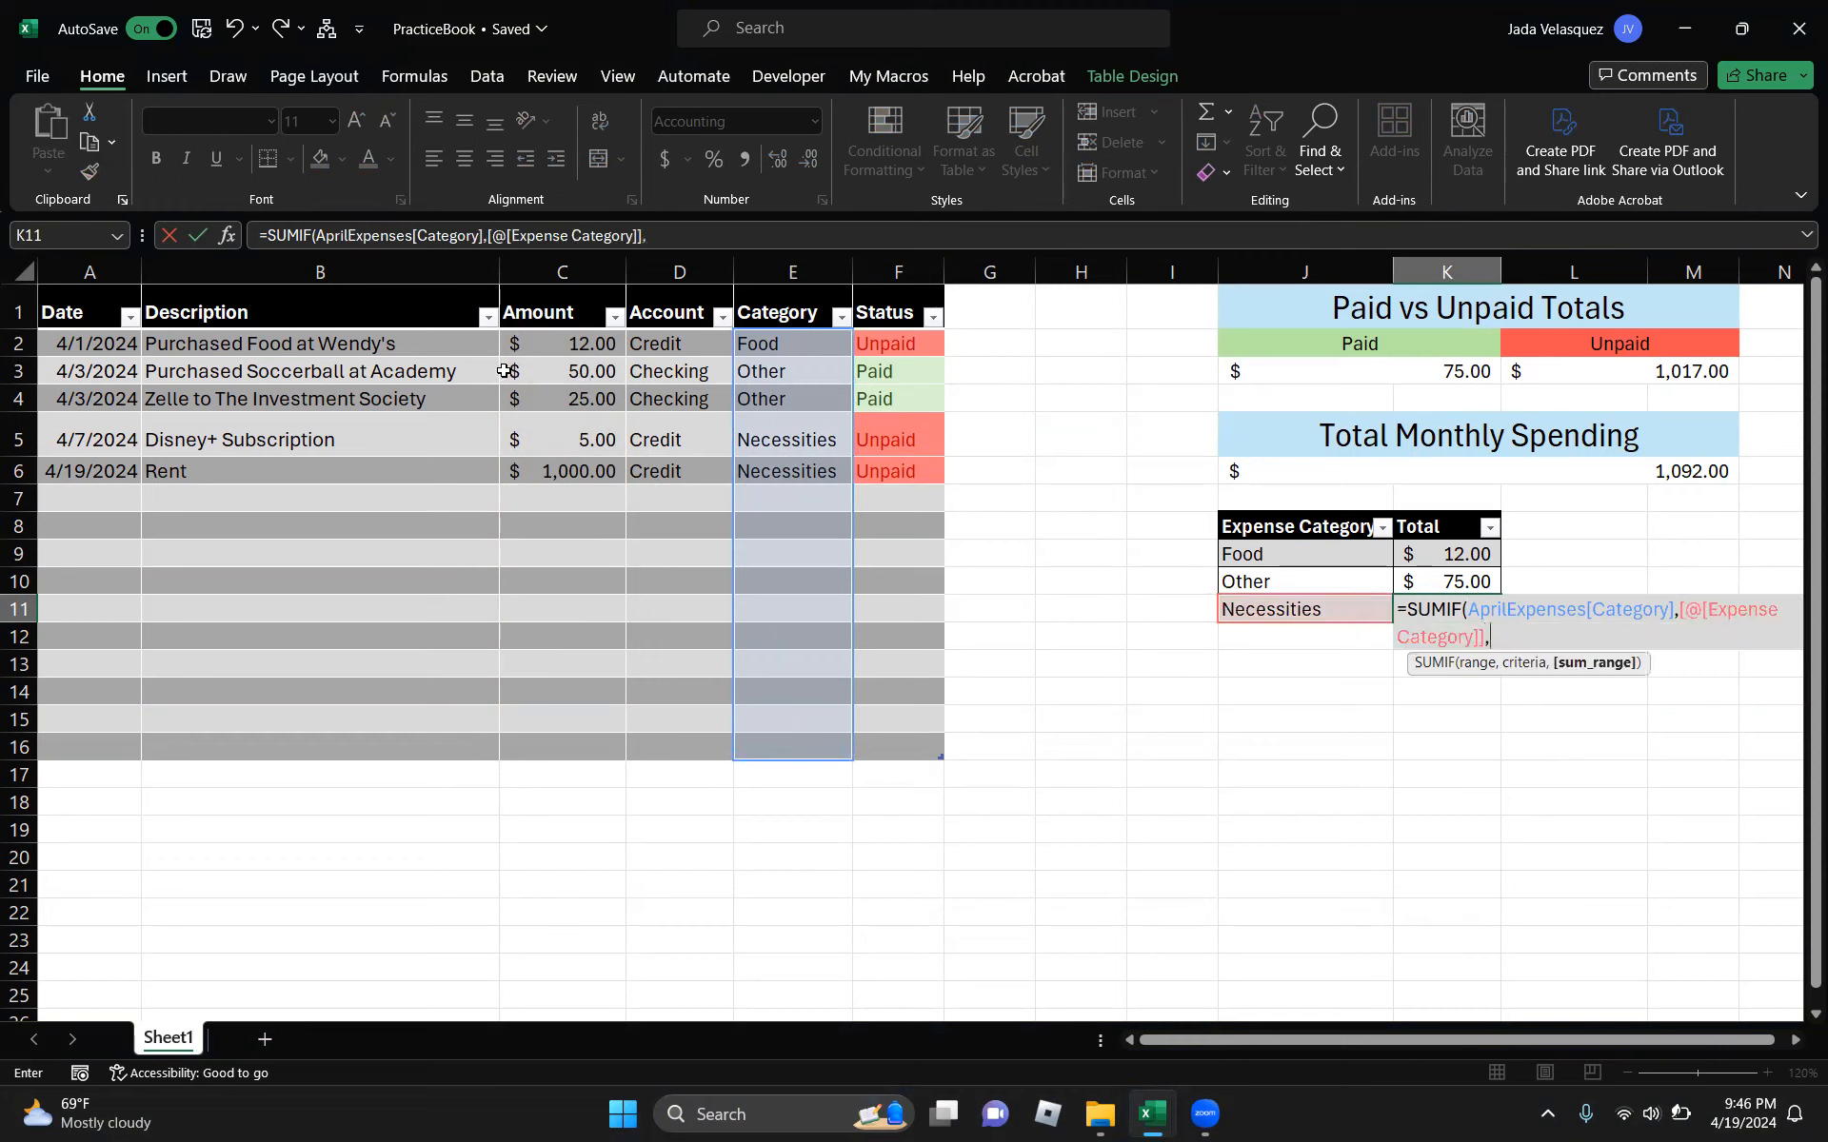
left_click_drag(561, 344, 529, 745)
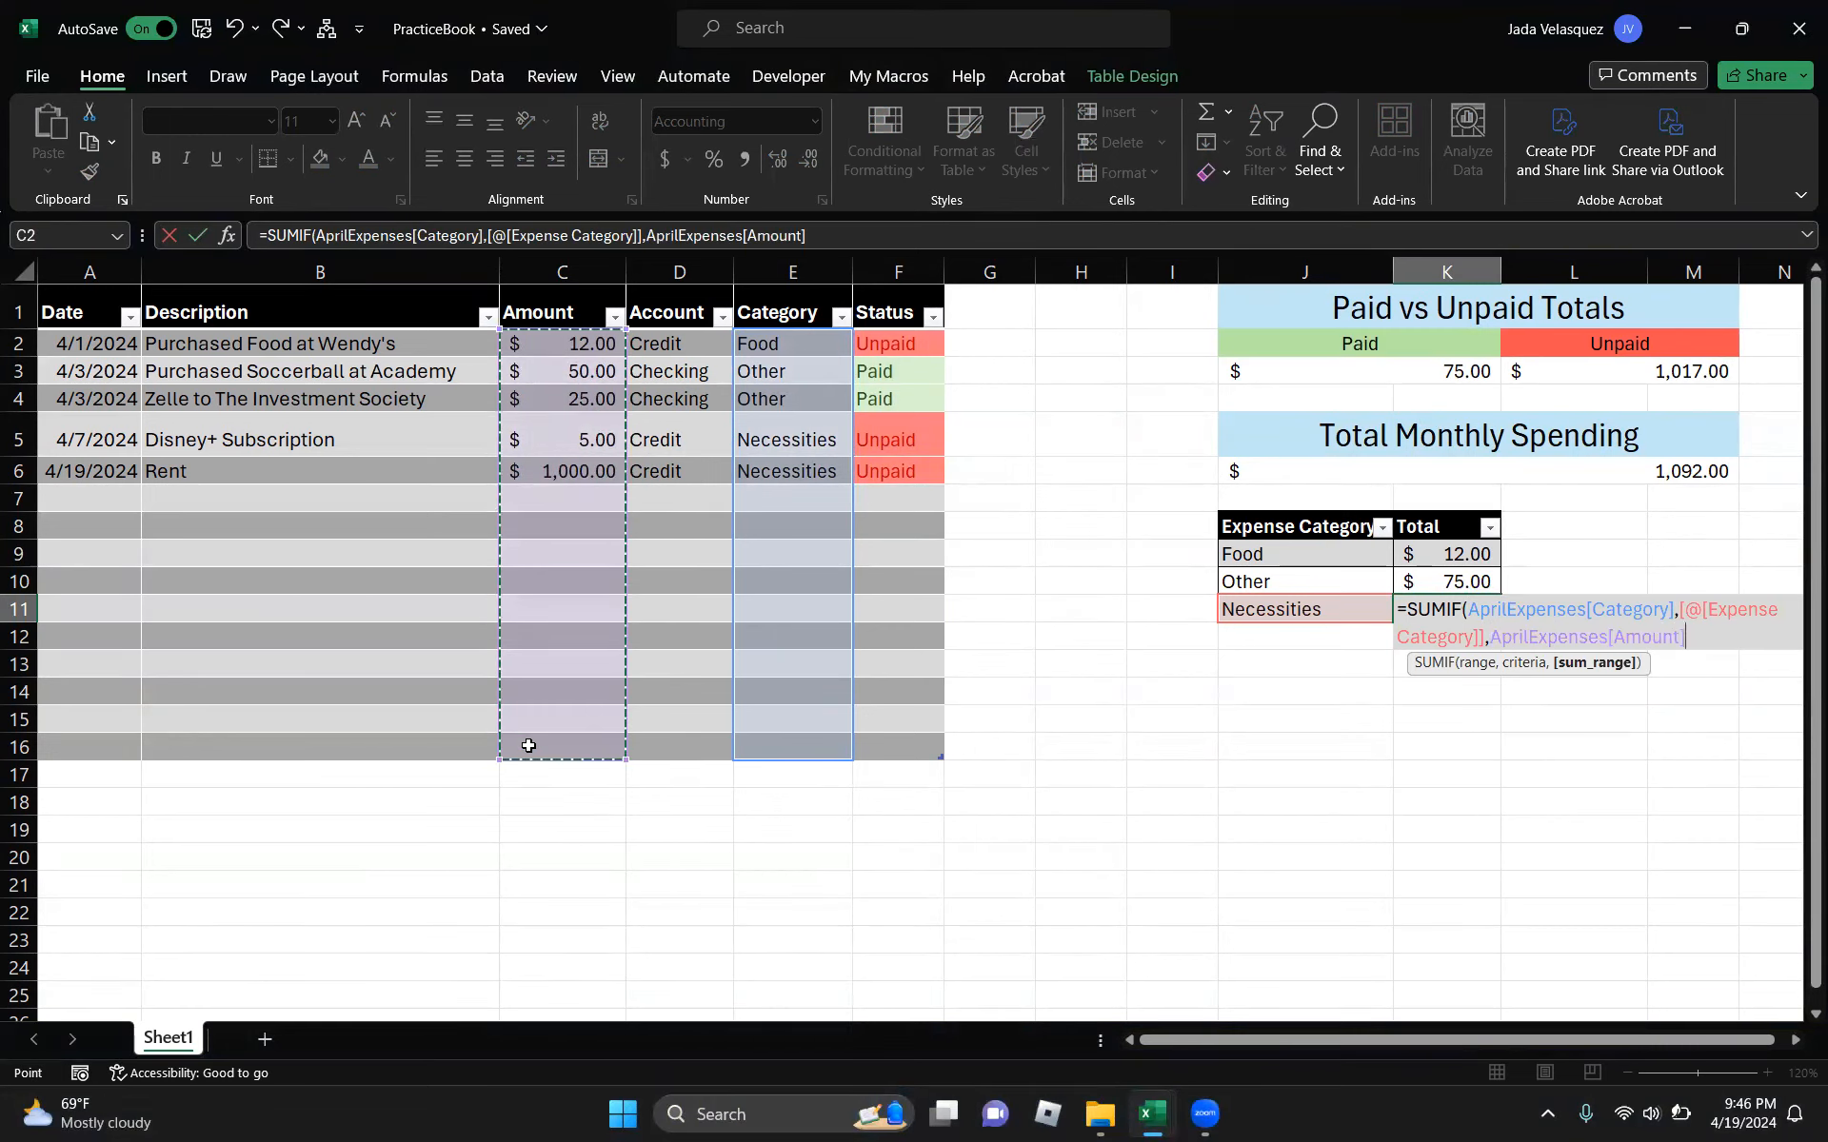
key("Return")
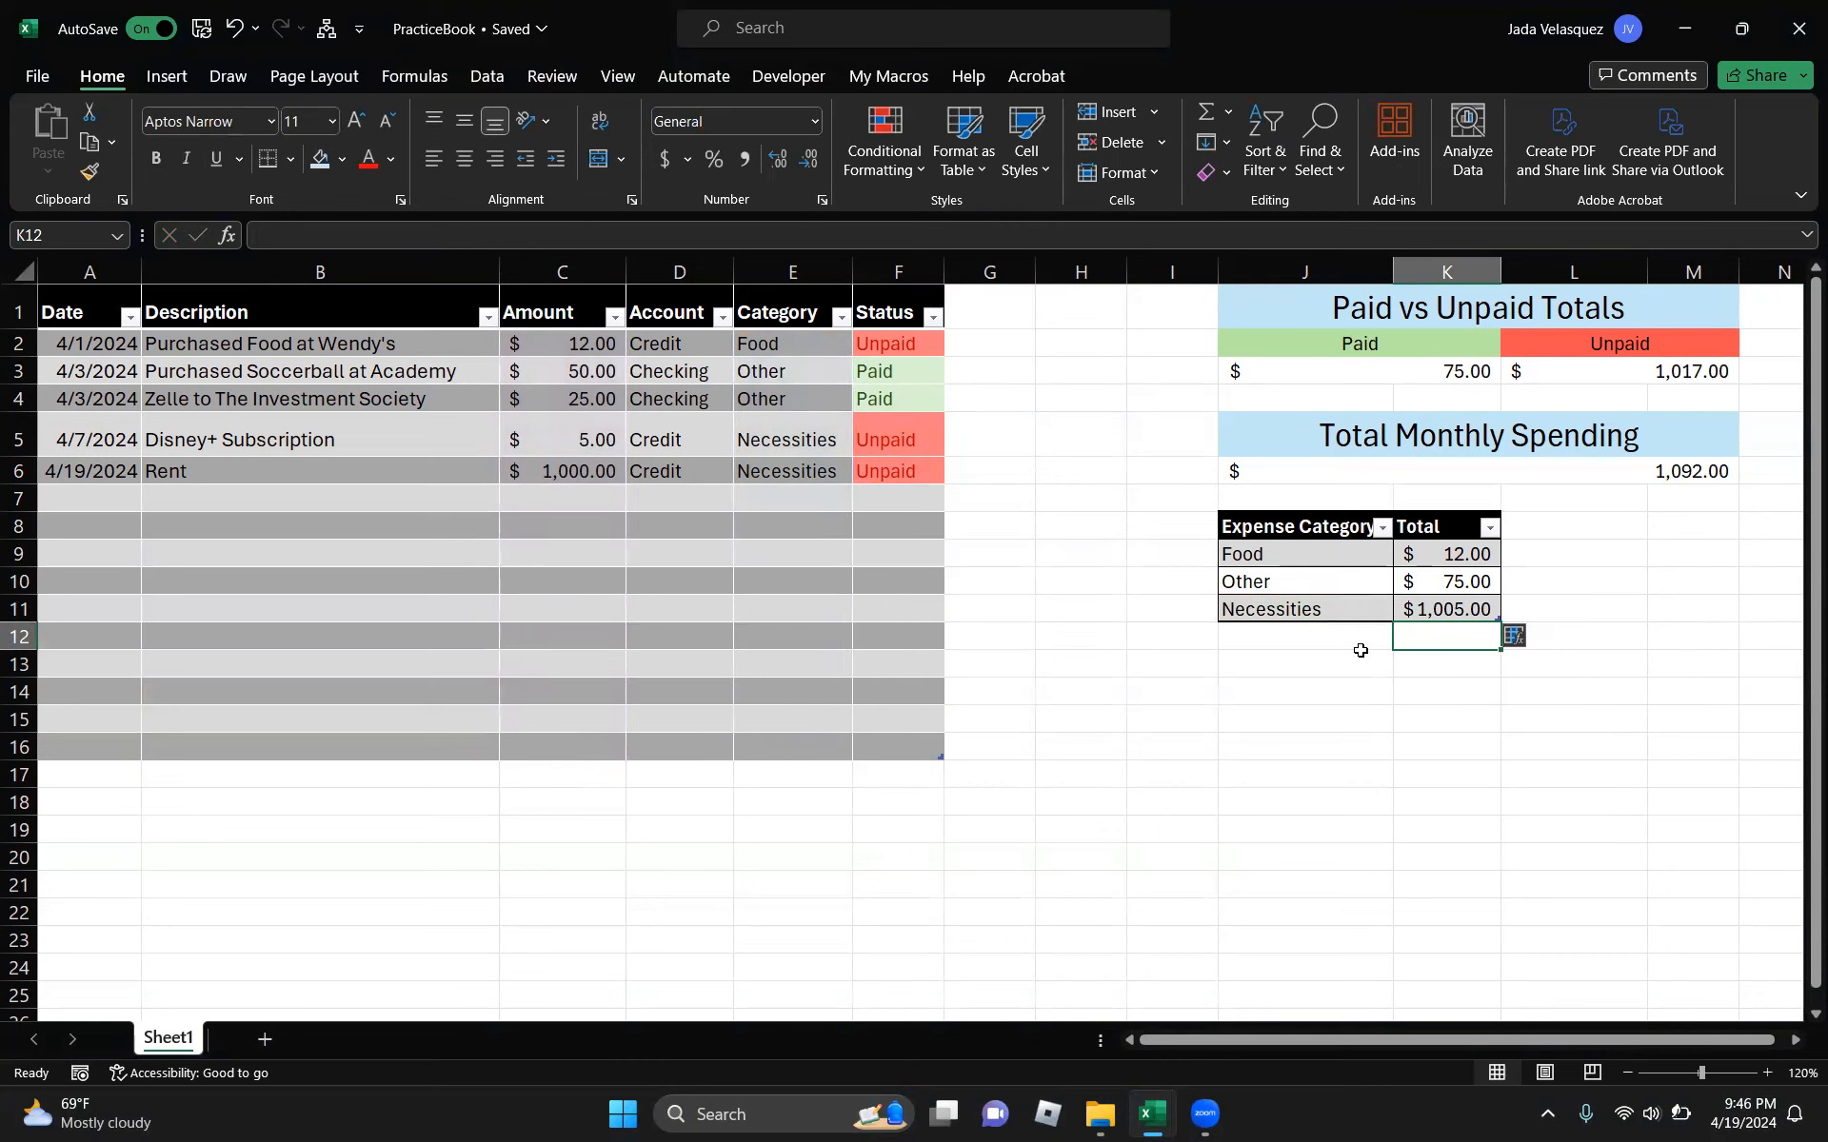
left_click(1361, 650)
- Insert a 2-D pie chart from the Expense Category totals table
left_click(1456, 642)
left_click(1303, 665)
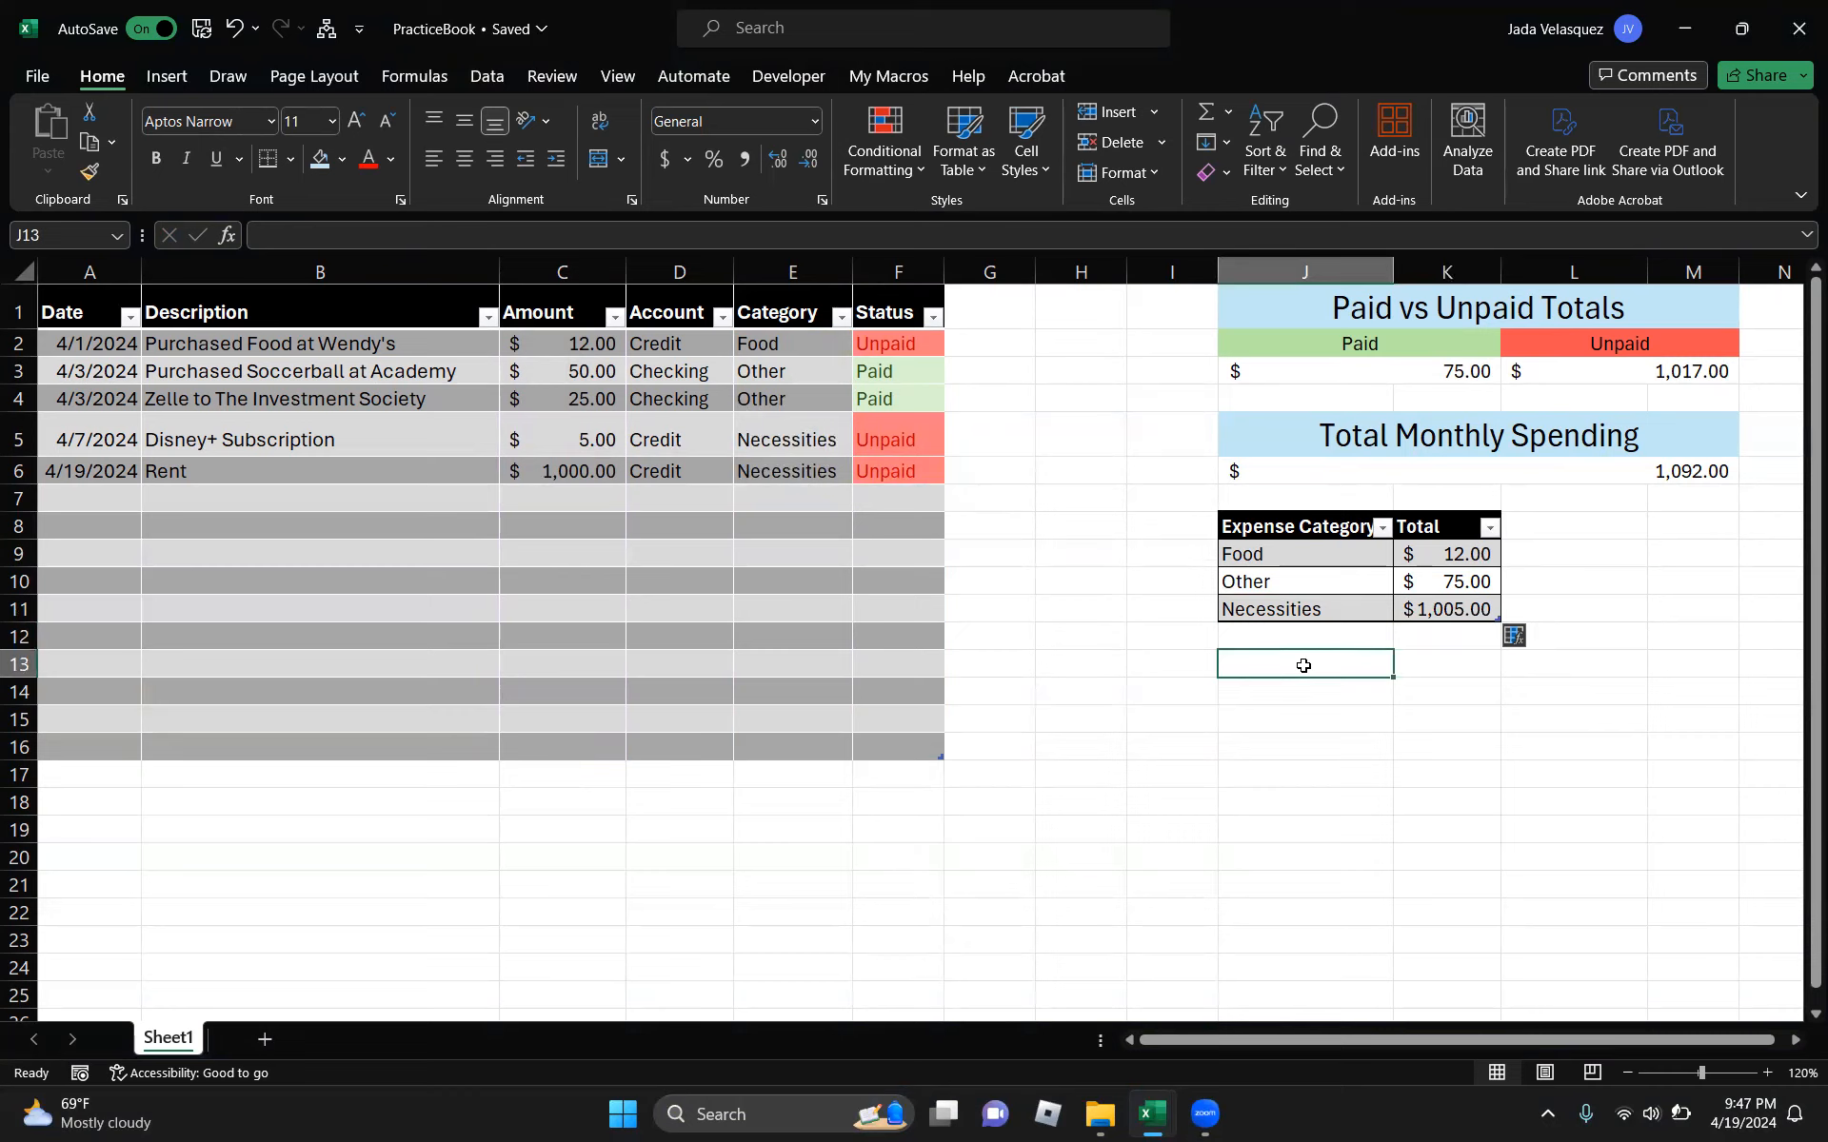
left_click(1352, 574)
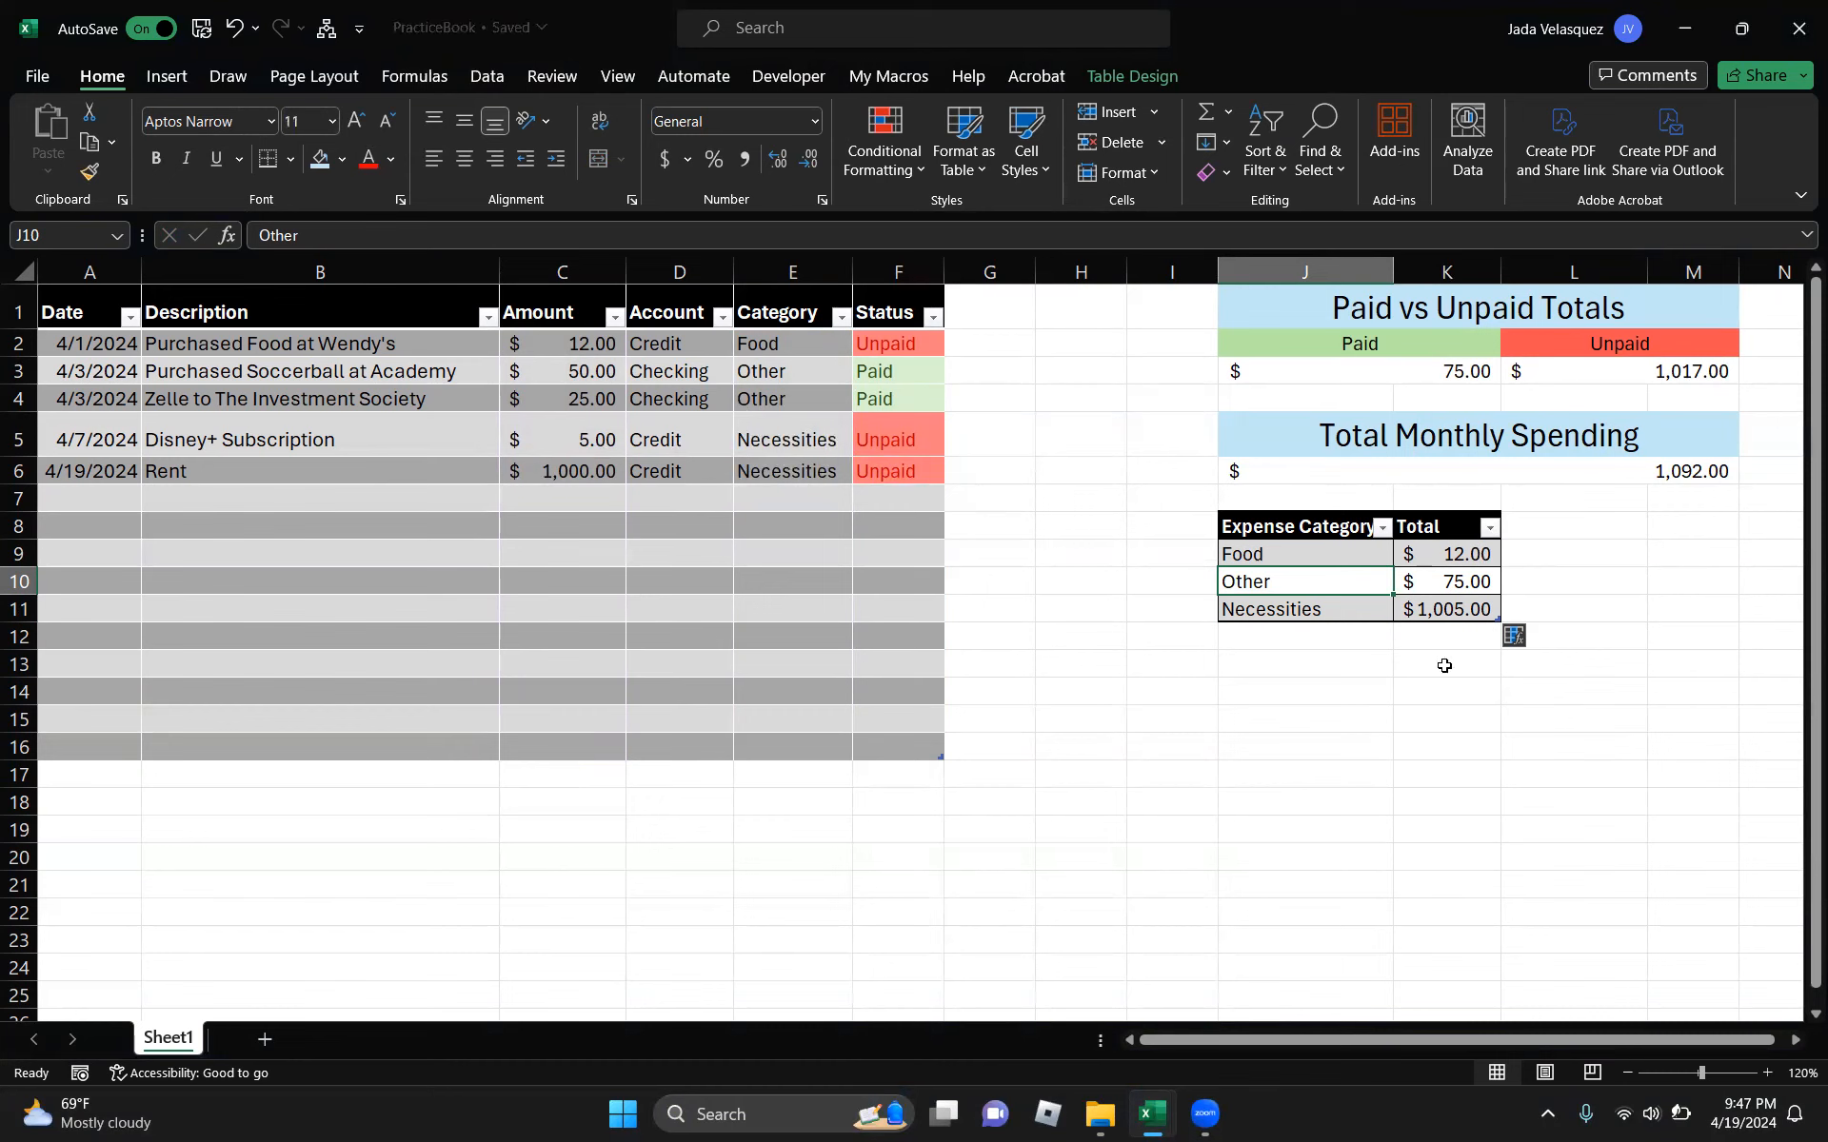
left_click(1313, 609)
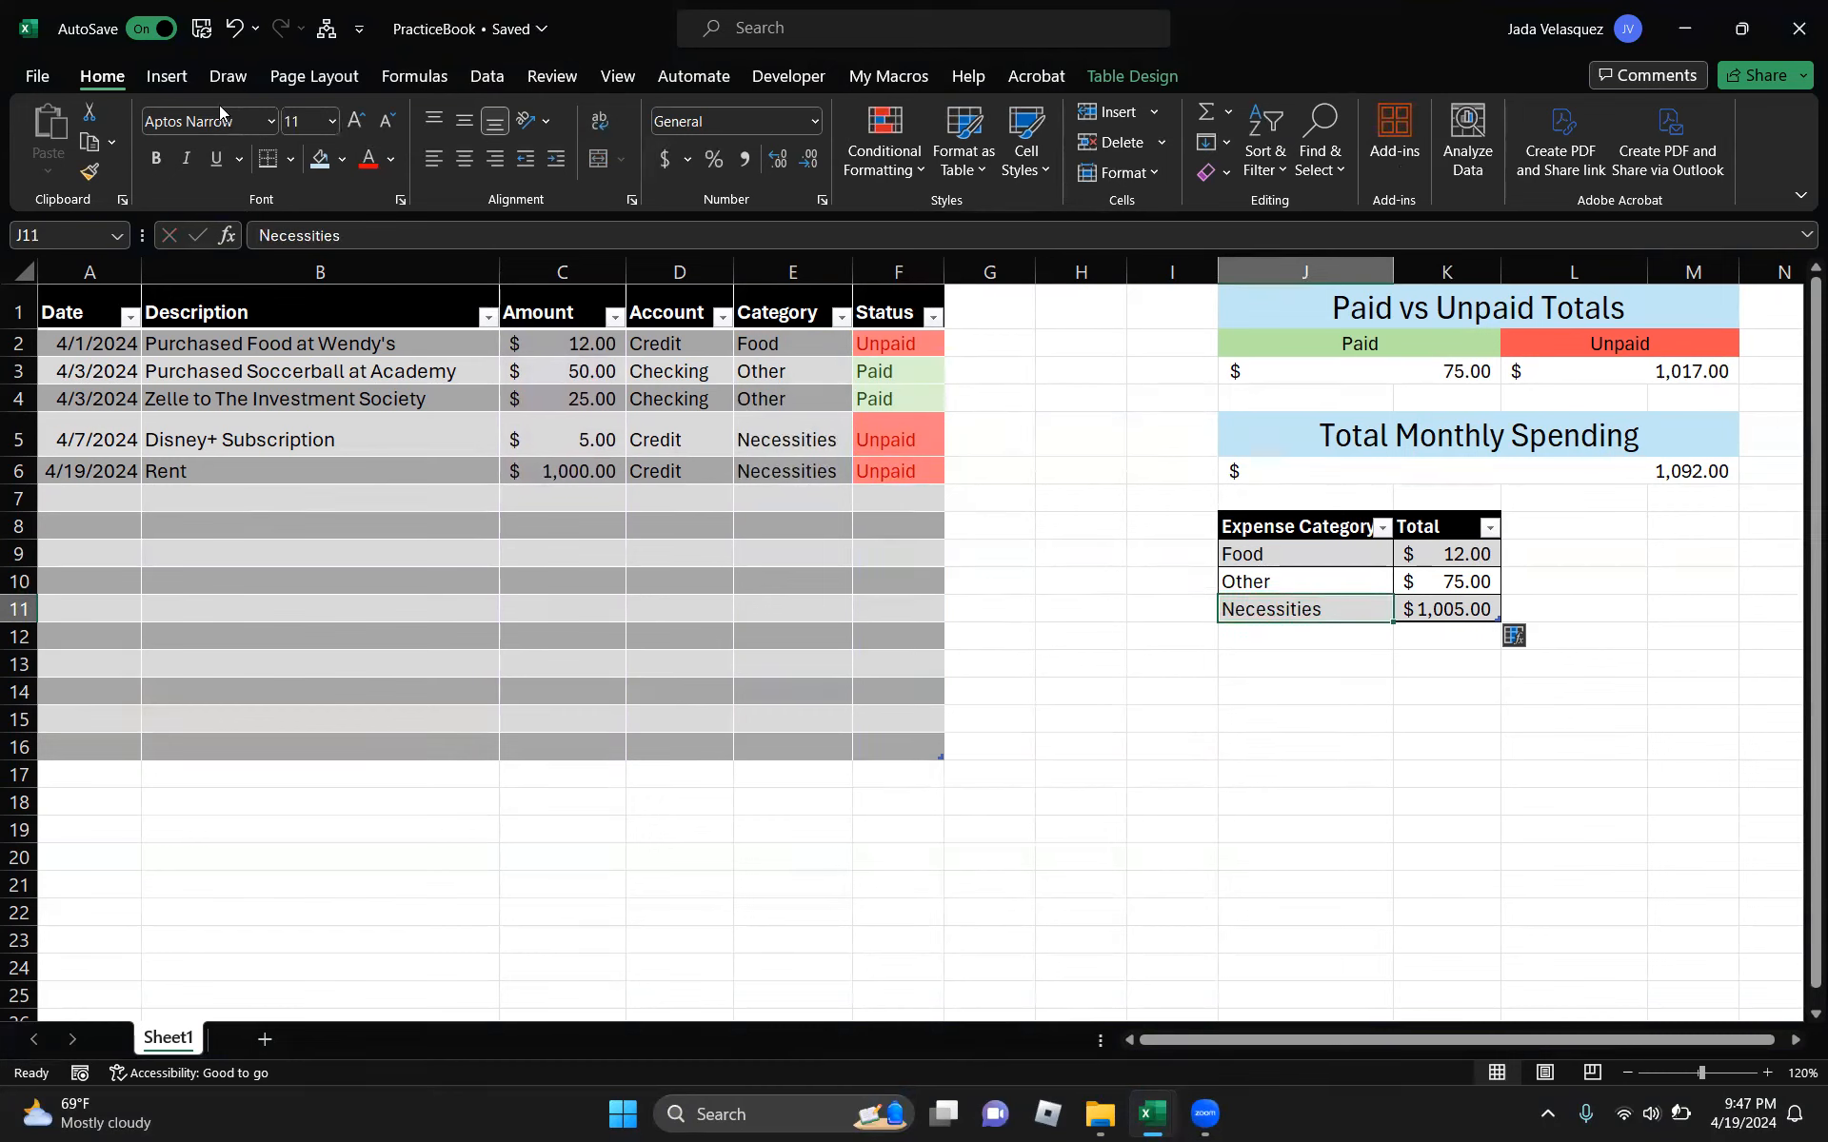
left_click(166, 76)
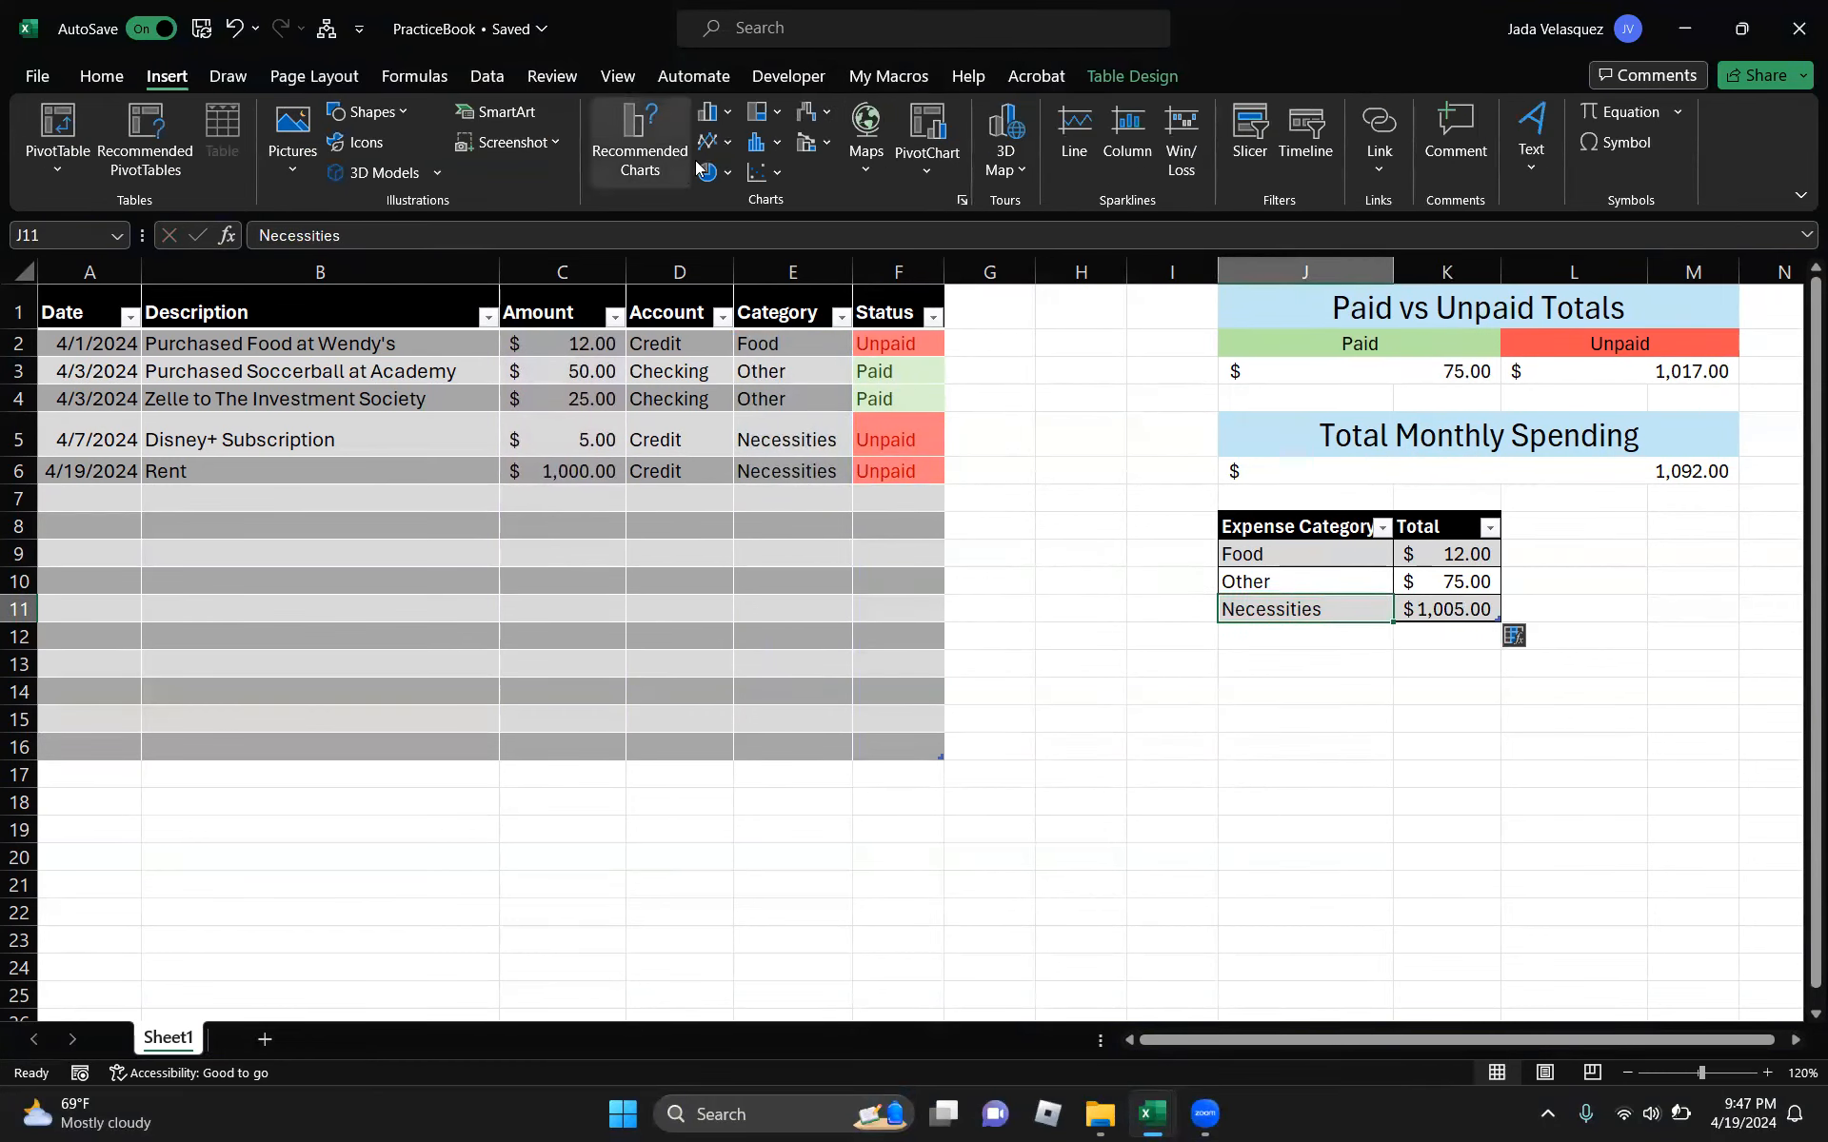
left_click(718, 181)
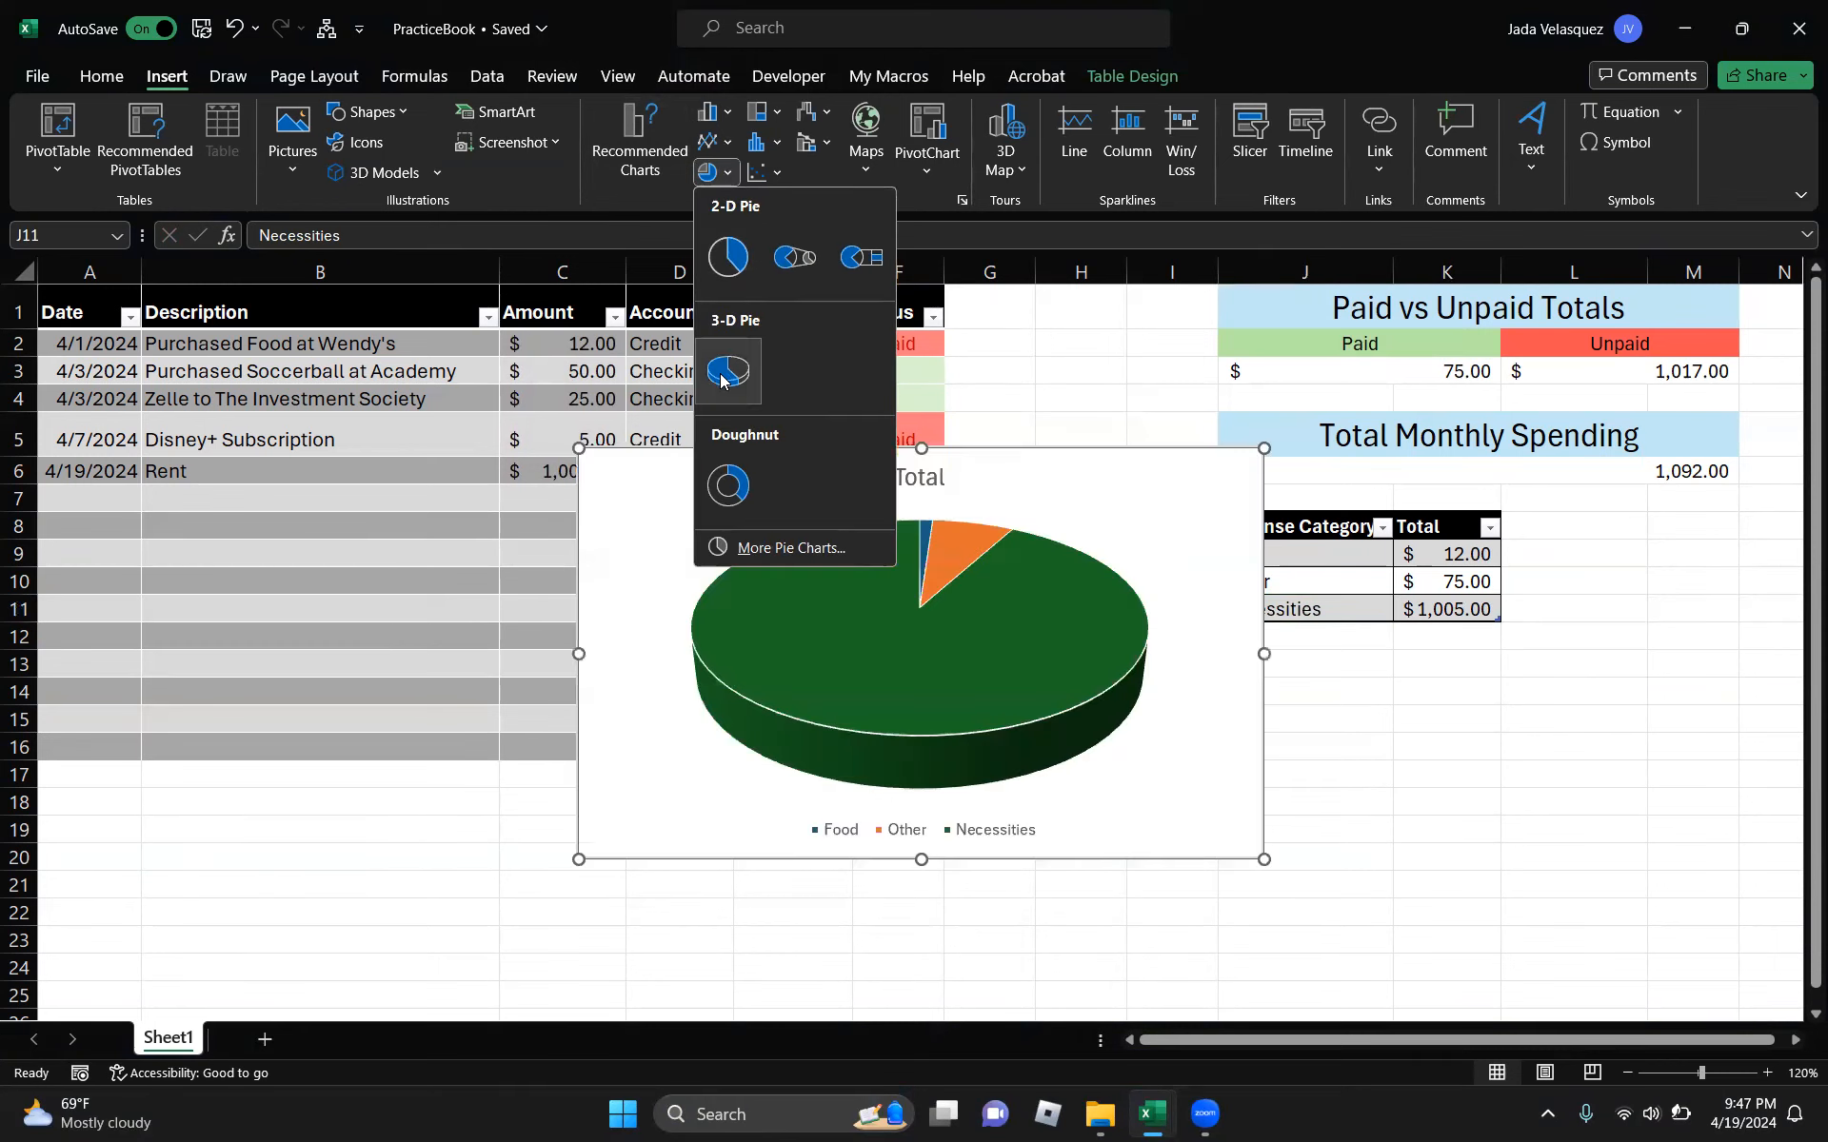
left_click(728, 265)
- Move the pie chart into place below the Expense Category table
left_click_drag(1143, 530, 1725, 718)
left_click_drag(1280, 654, 1347, 723)
left_click_drag(1469, 803, 1340, 731)
scroll(1094, 755, "right", 3)
scroll(1094, 755, "down", 1)
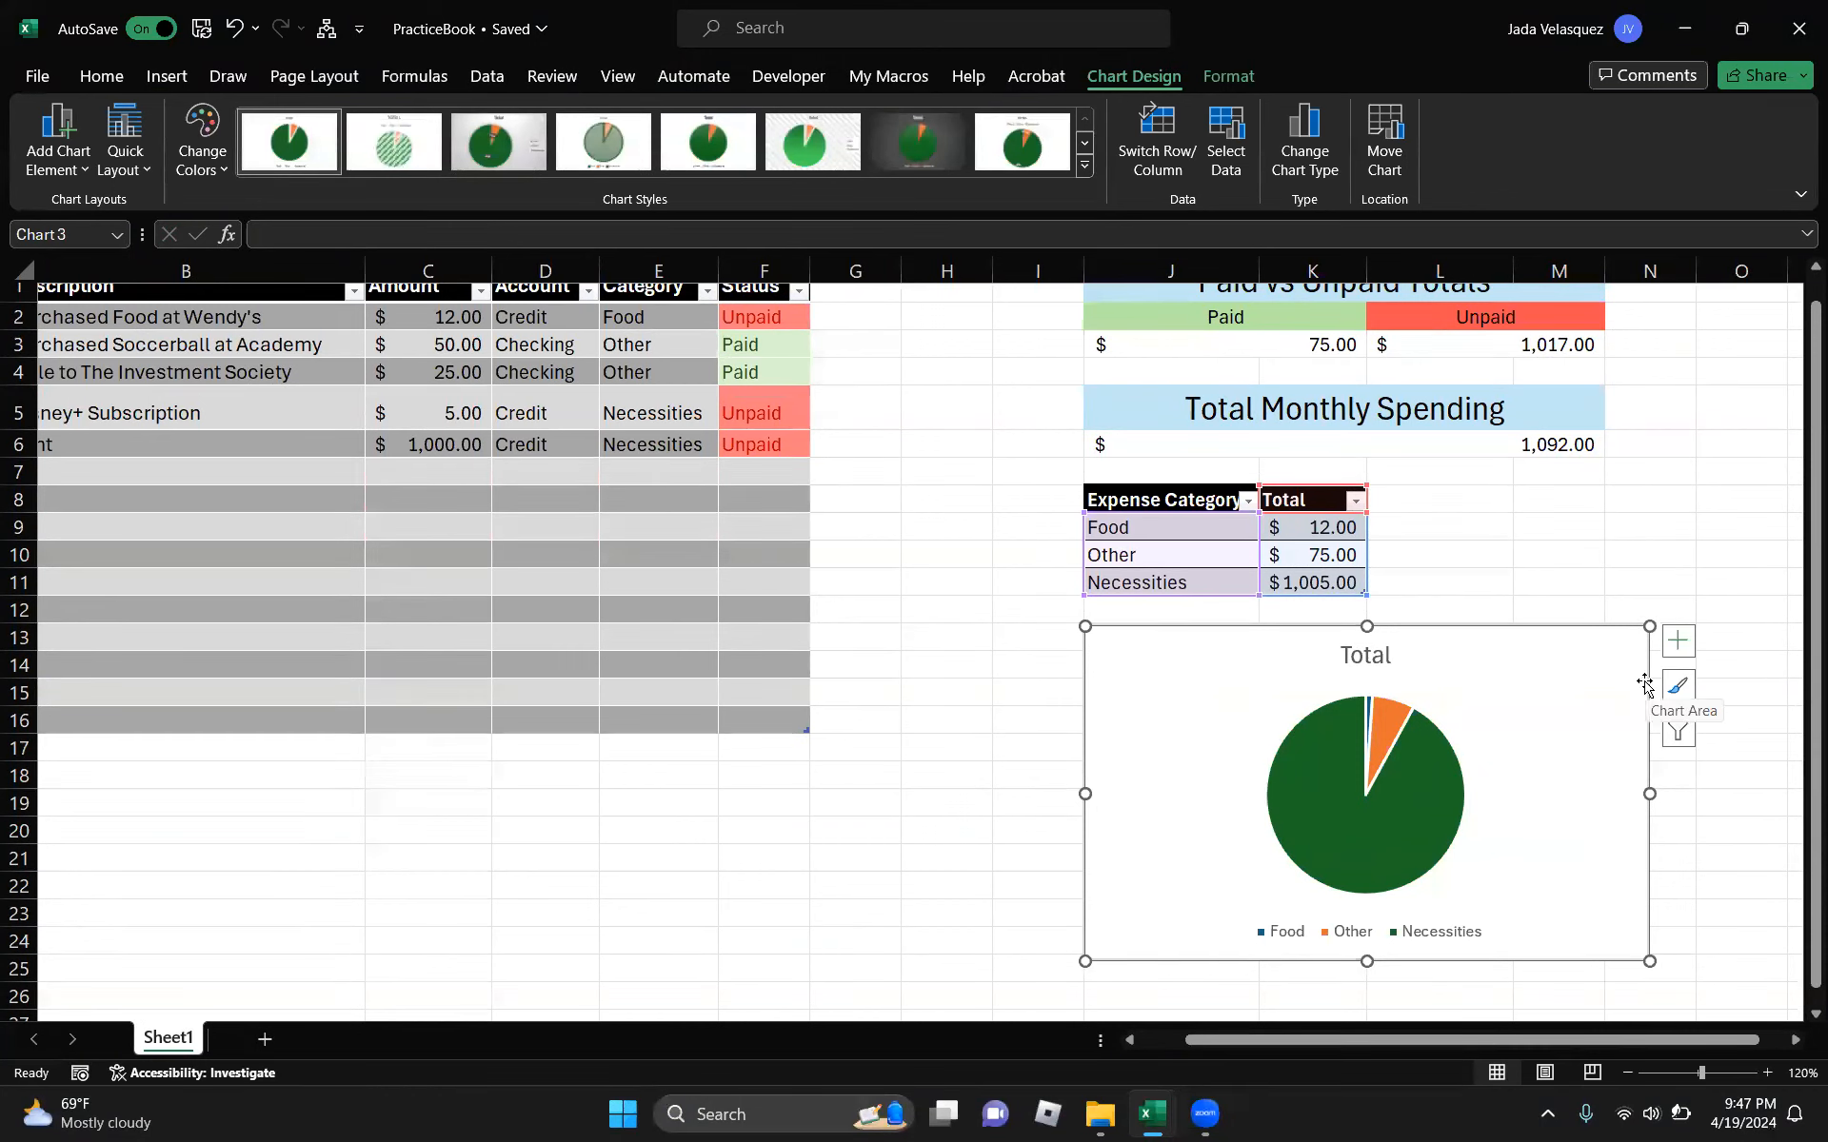
- Add data labels showing only percentages (1%, 7%, 92%) at the Outside End position
left_click(1677, 641)
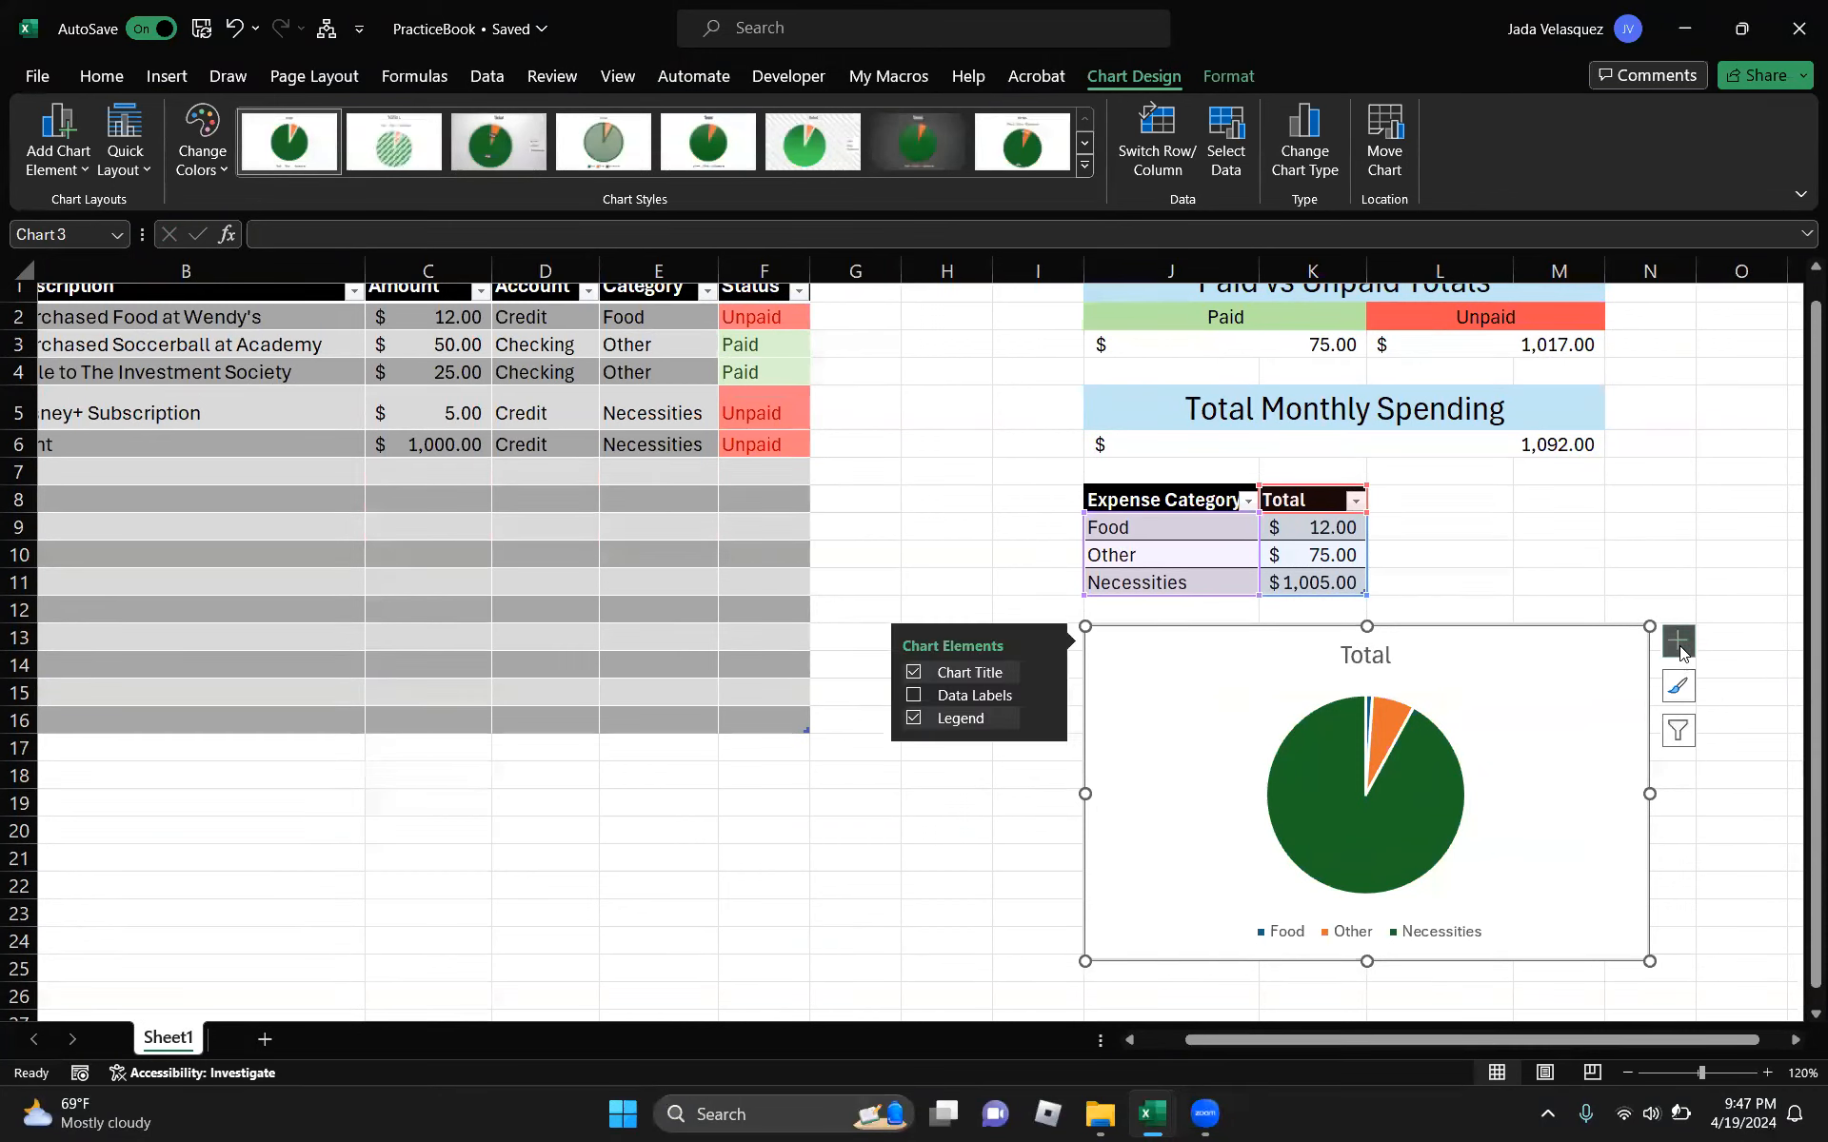
left_click(1044, 696)
left_click(1130, 848)
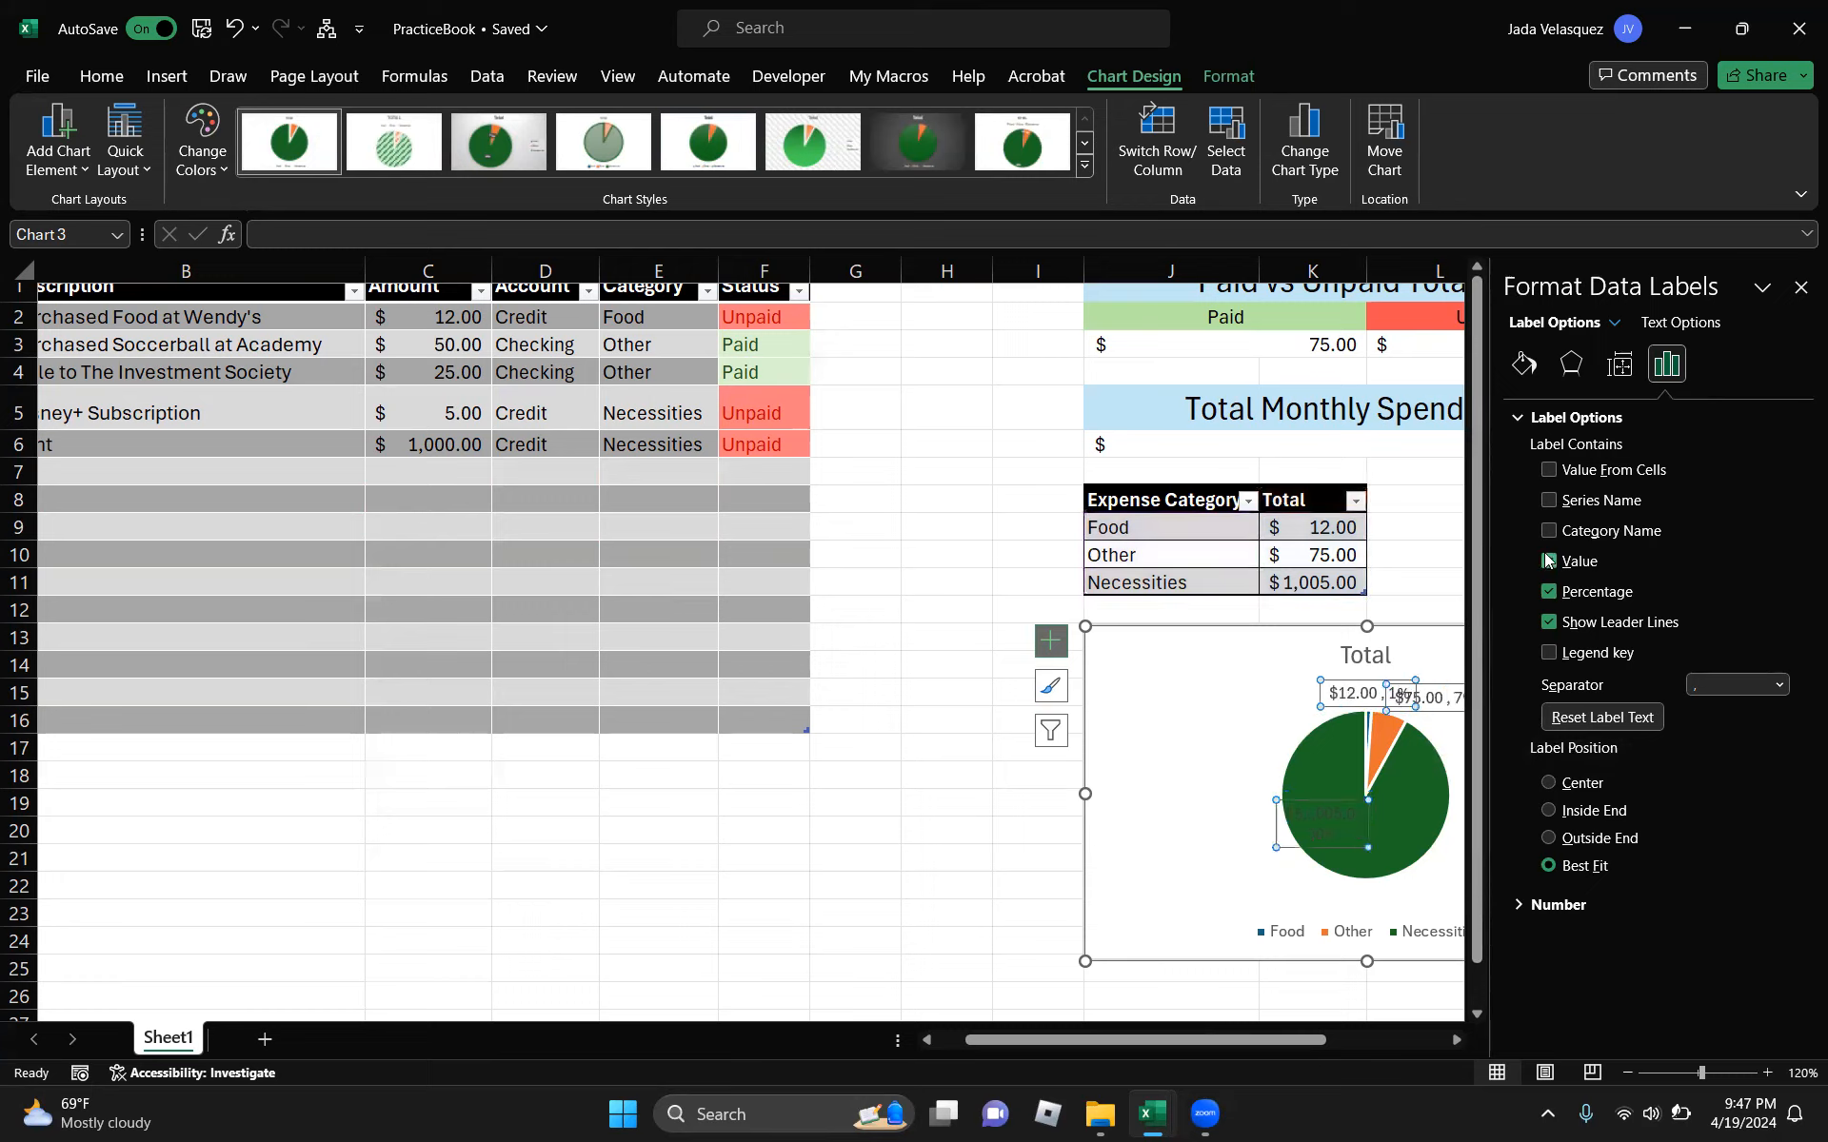
left_click(1548, 560)
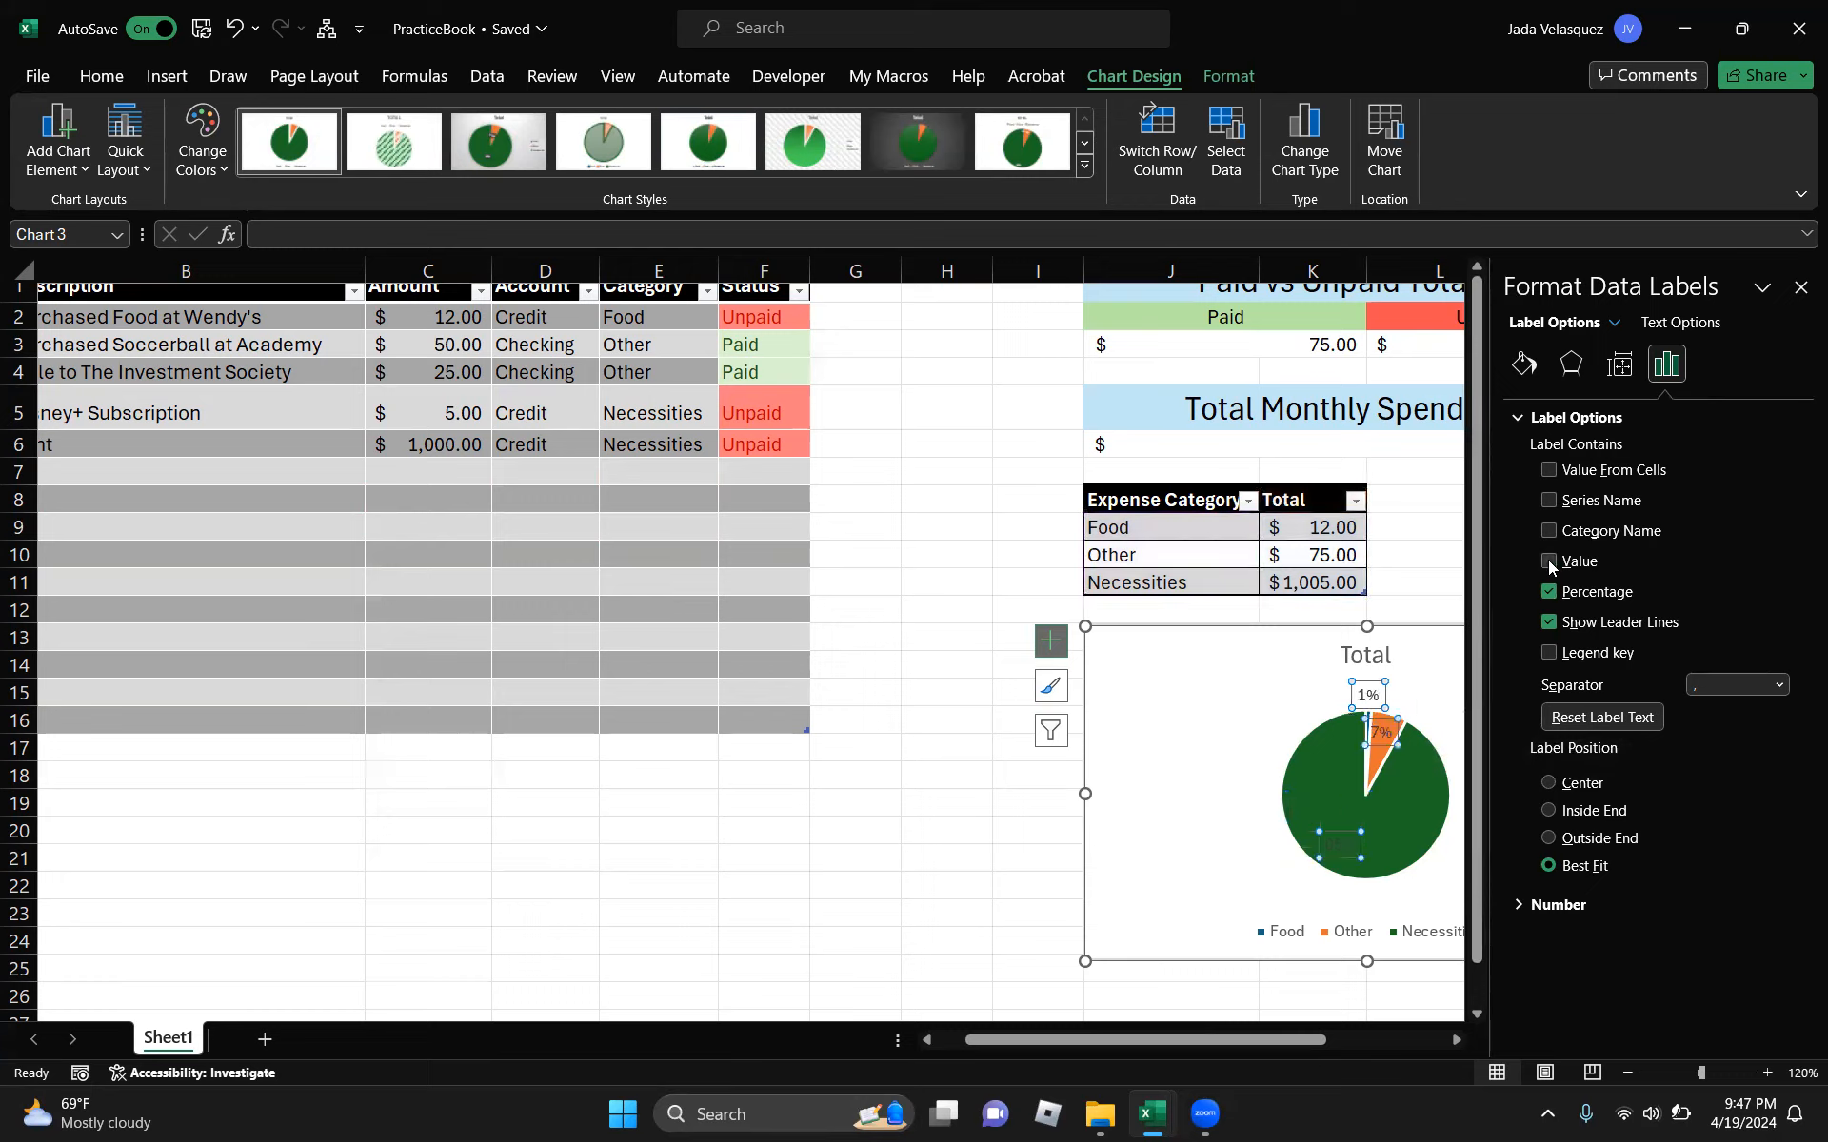
left_click(1549, 838)
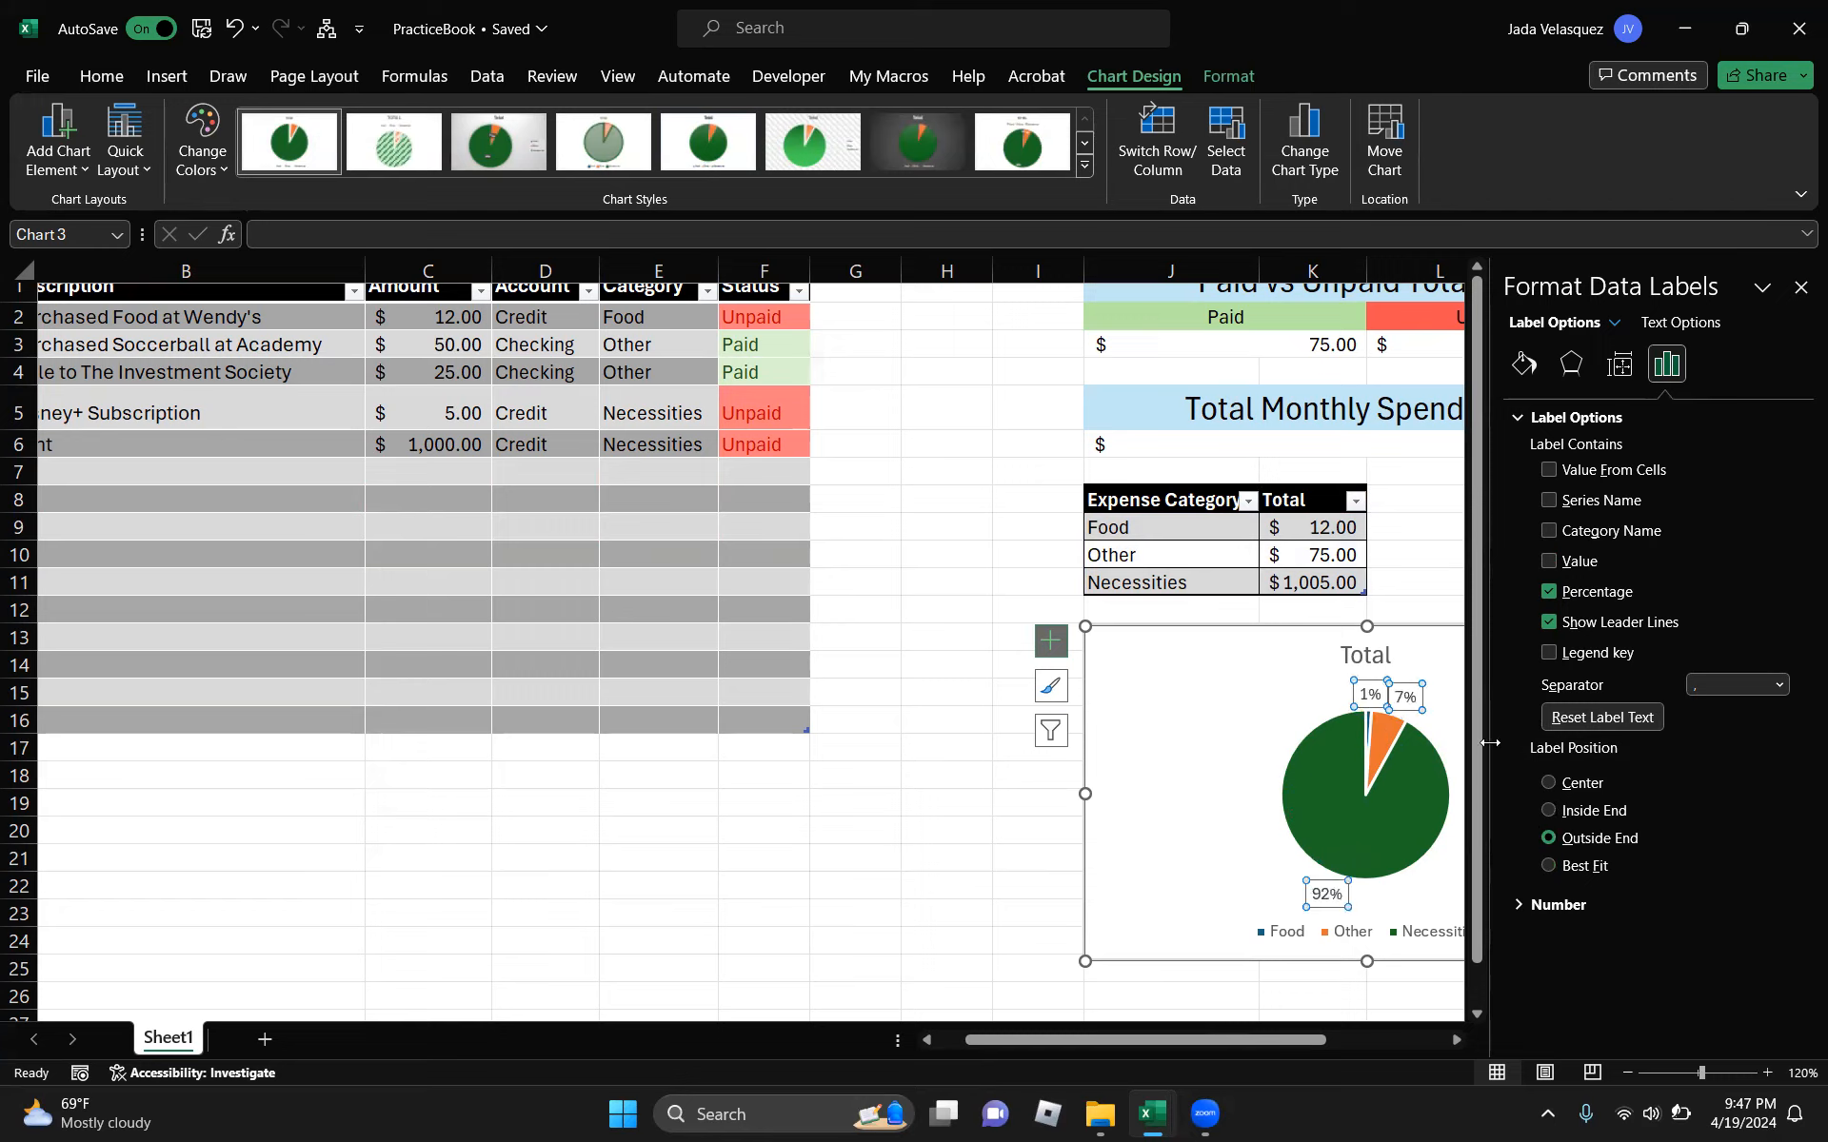
left_click(1800, 287)
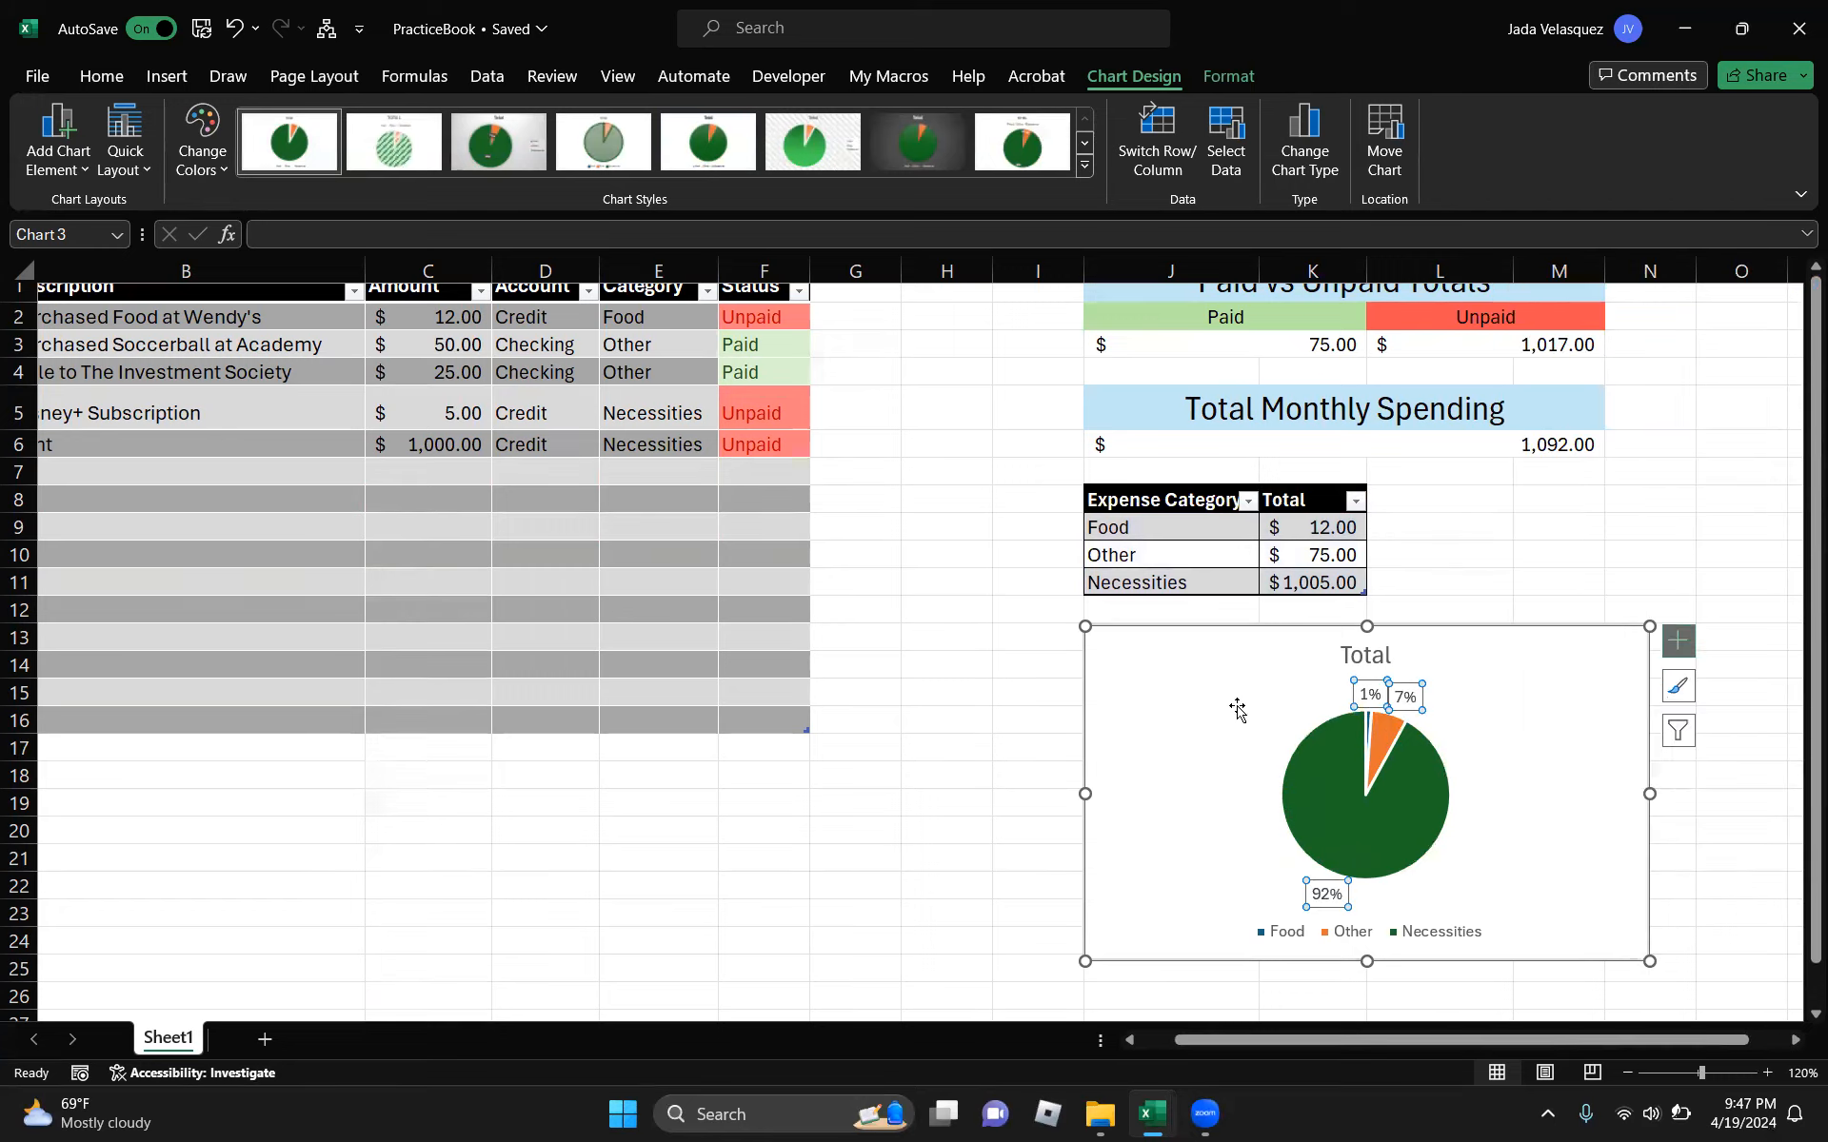
left_click(1037, 775)
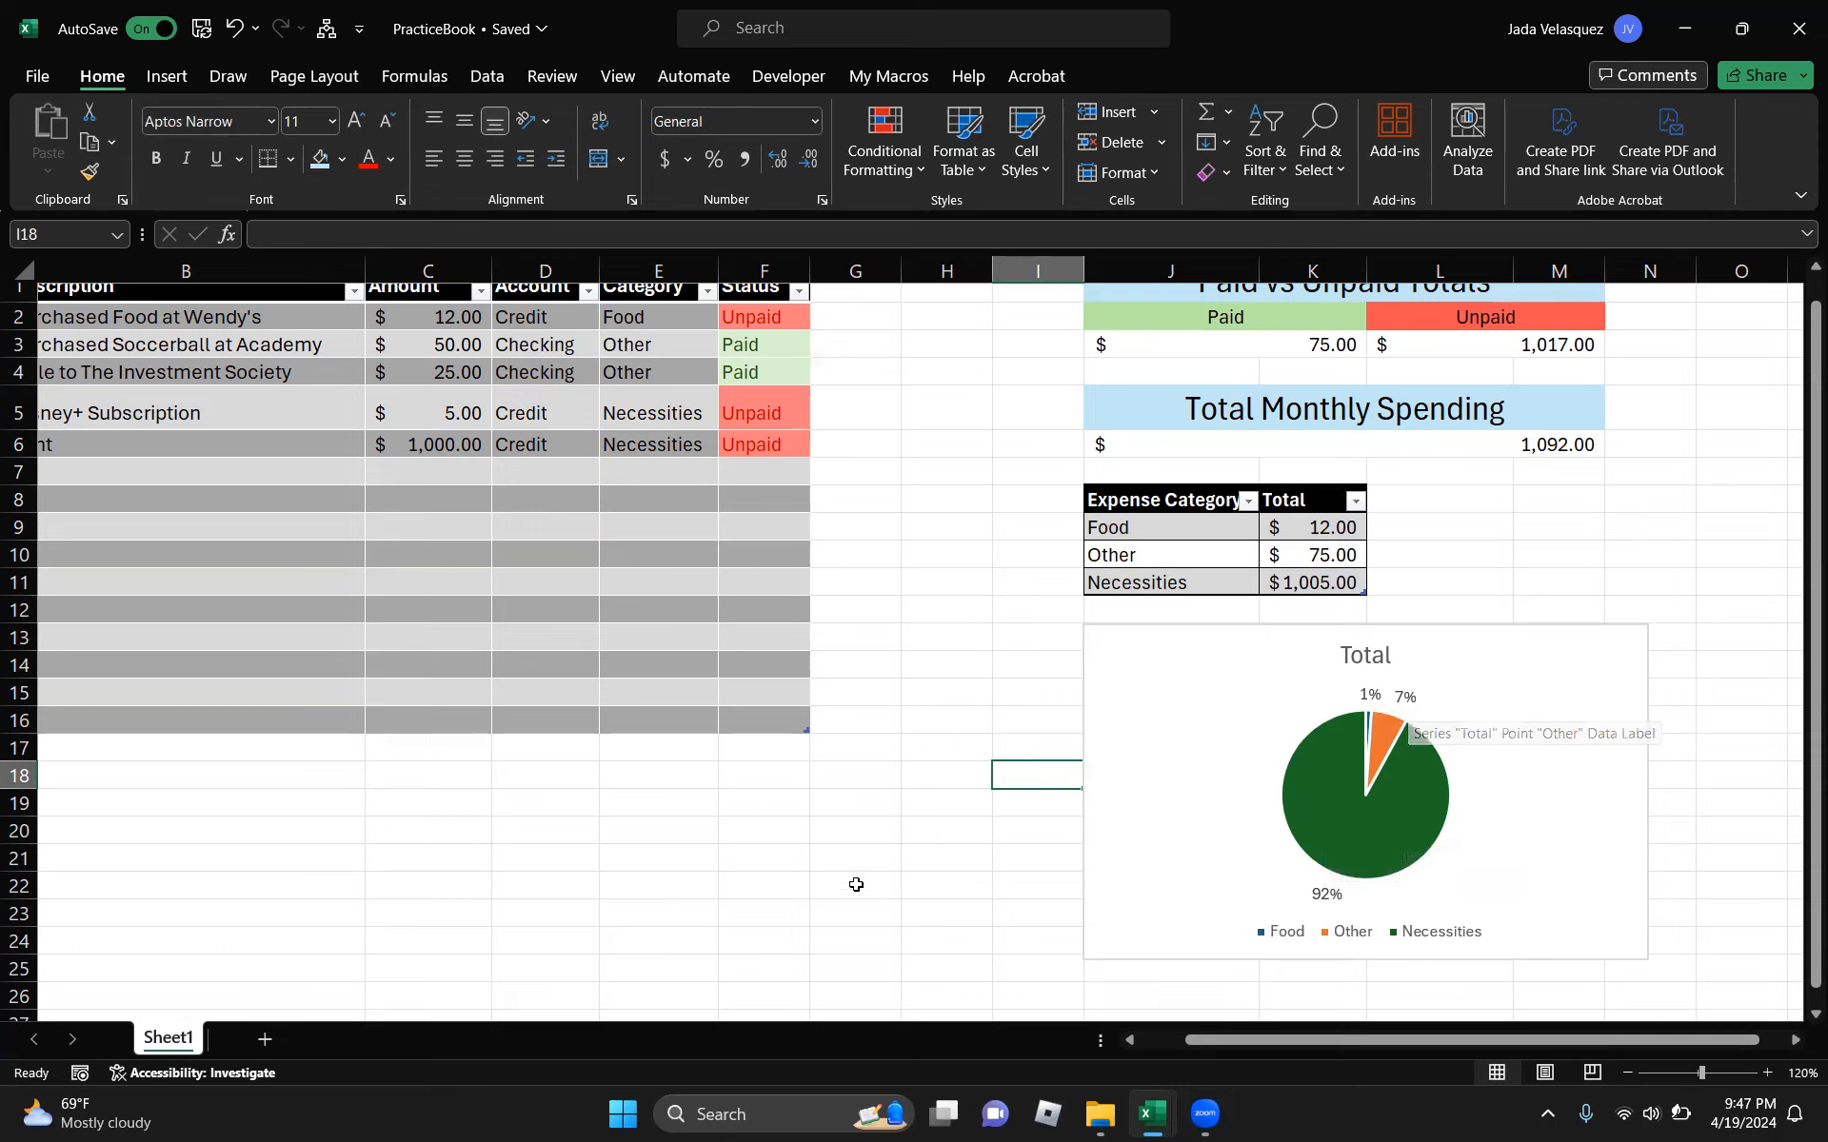
left_click(853, 837)
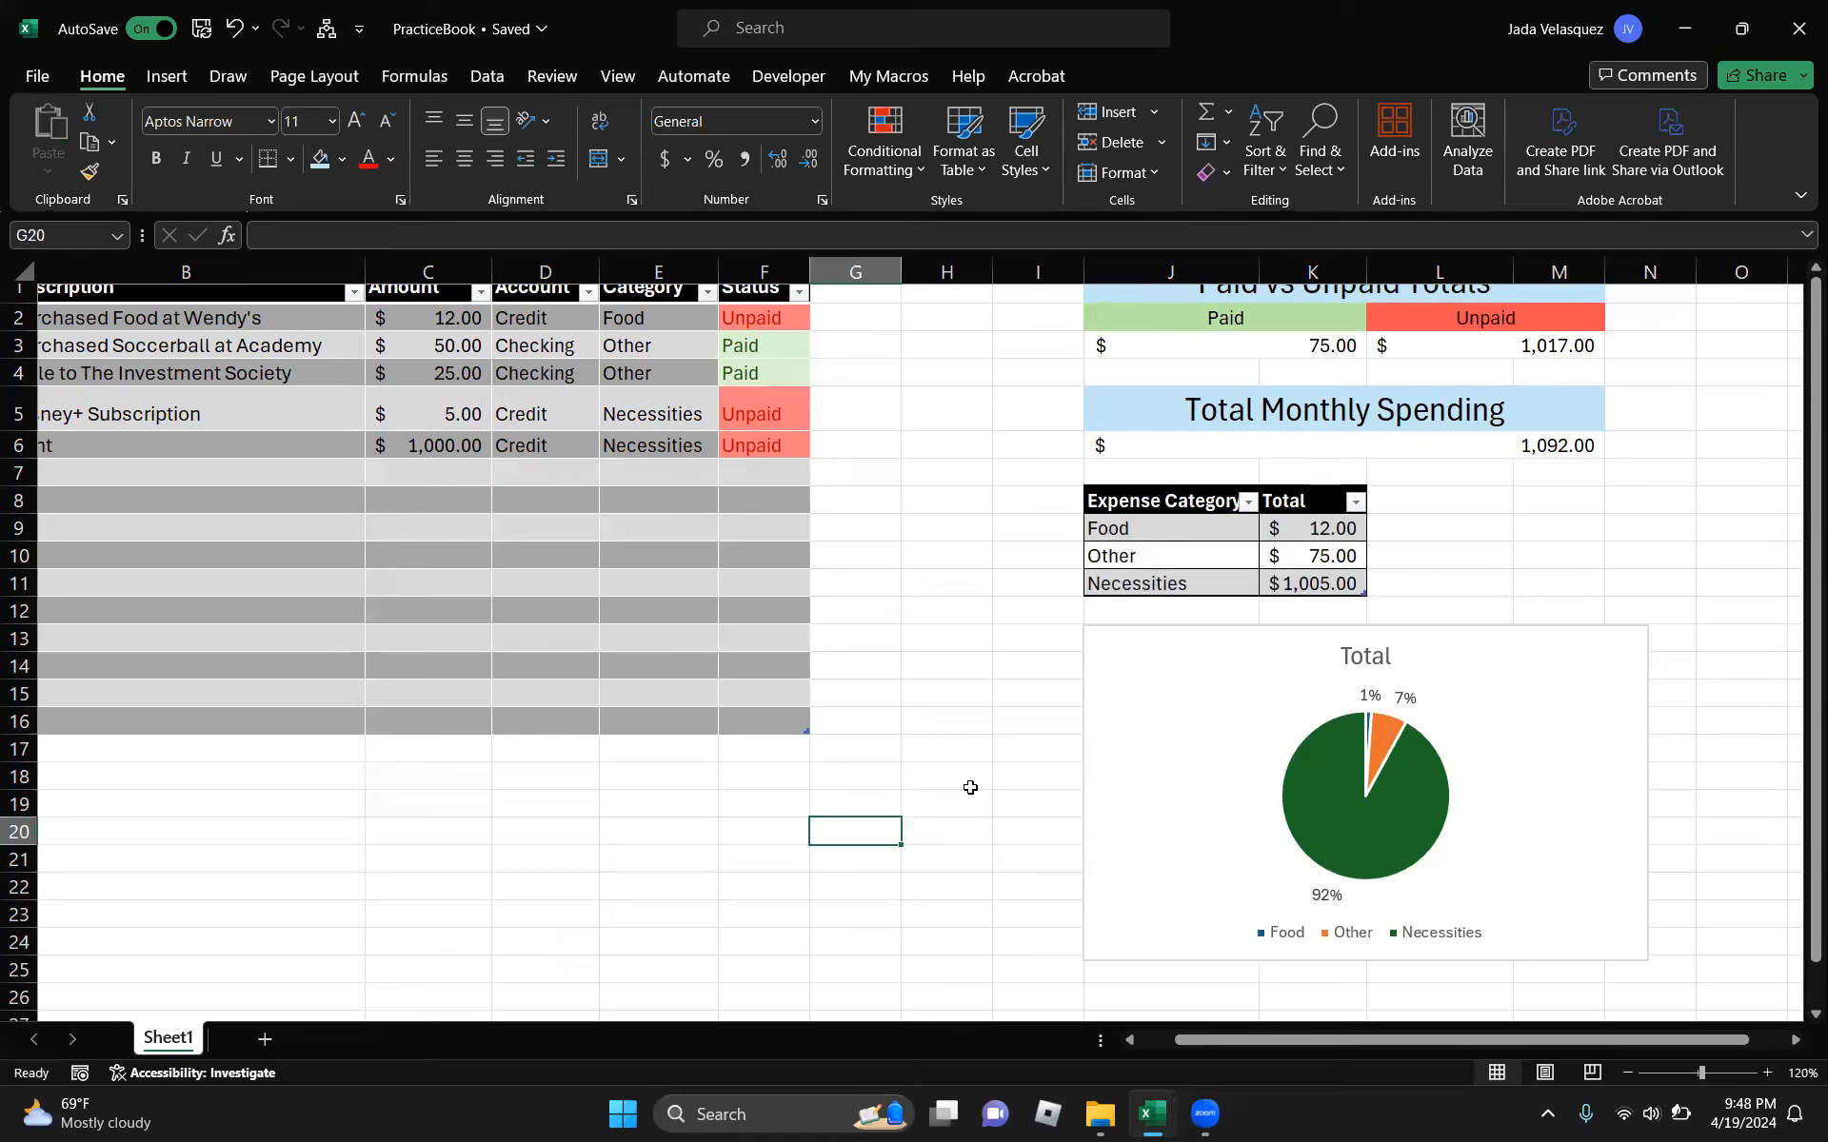